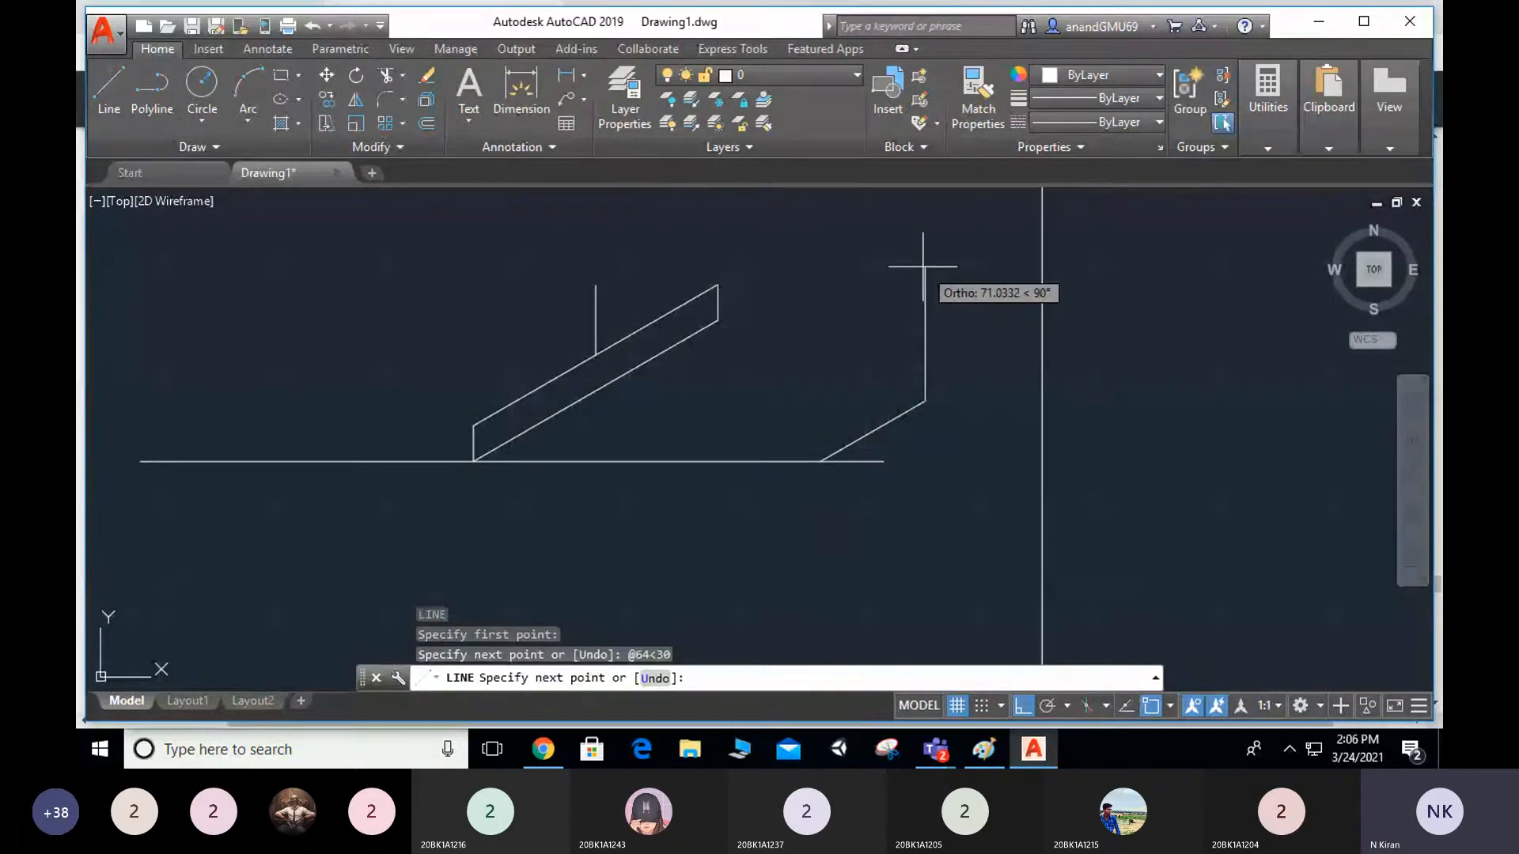
Complete the isometric rhombus with a 64-unit vertical side, a 64-unit side at 210°, and a closing segment.
text(4)
key(Return)
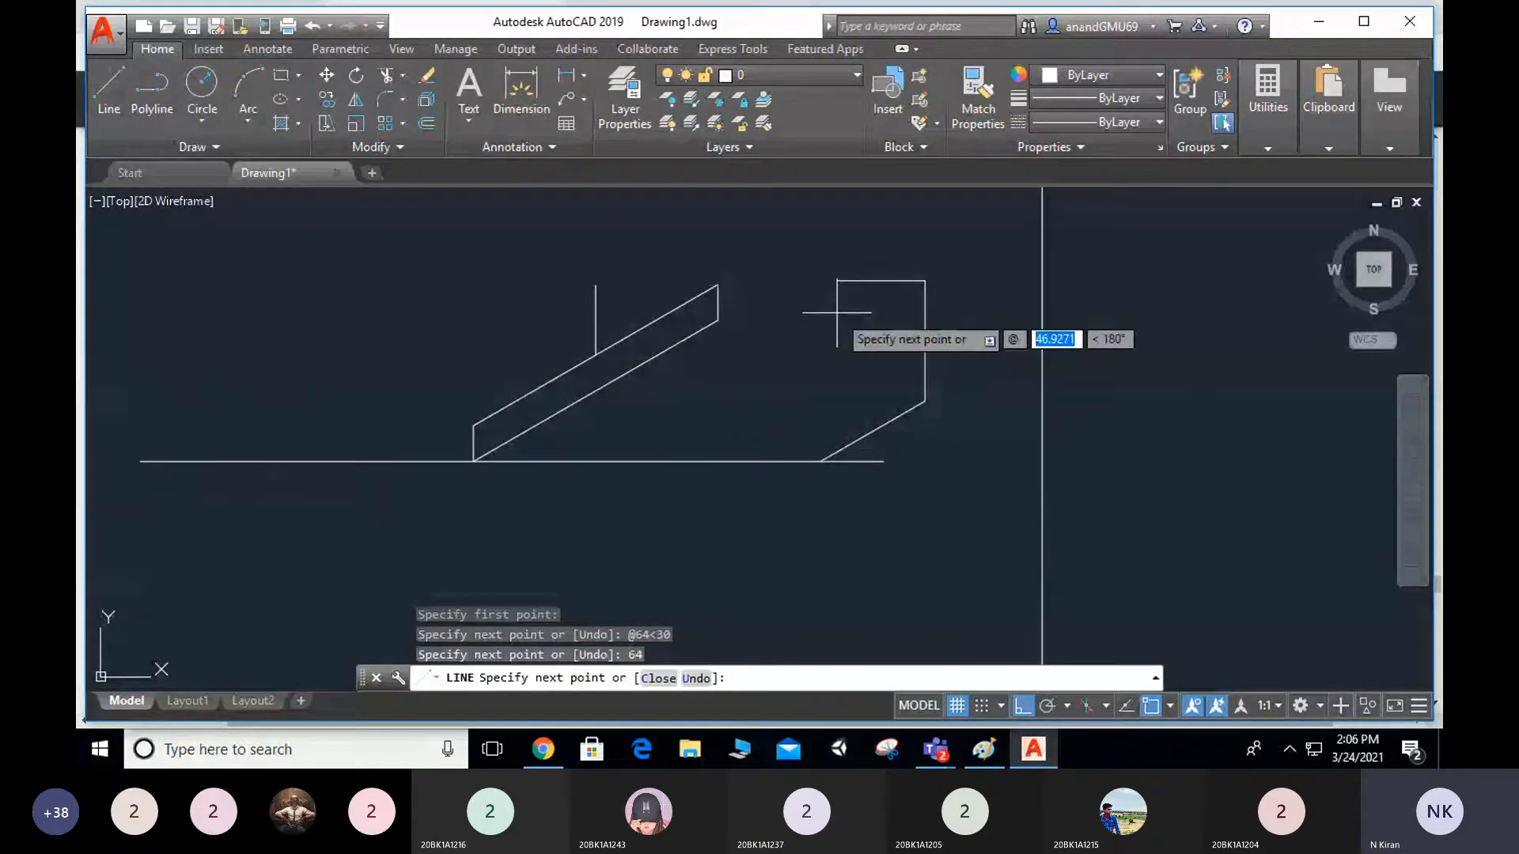
text(64)
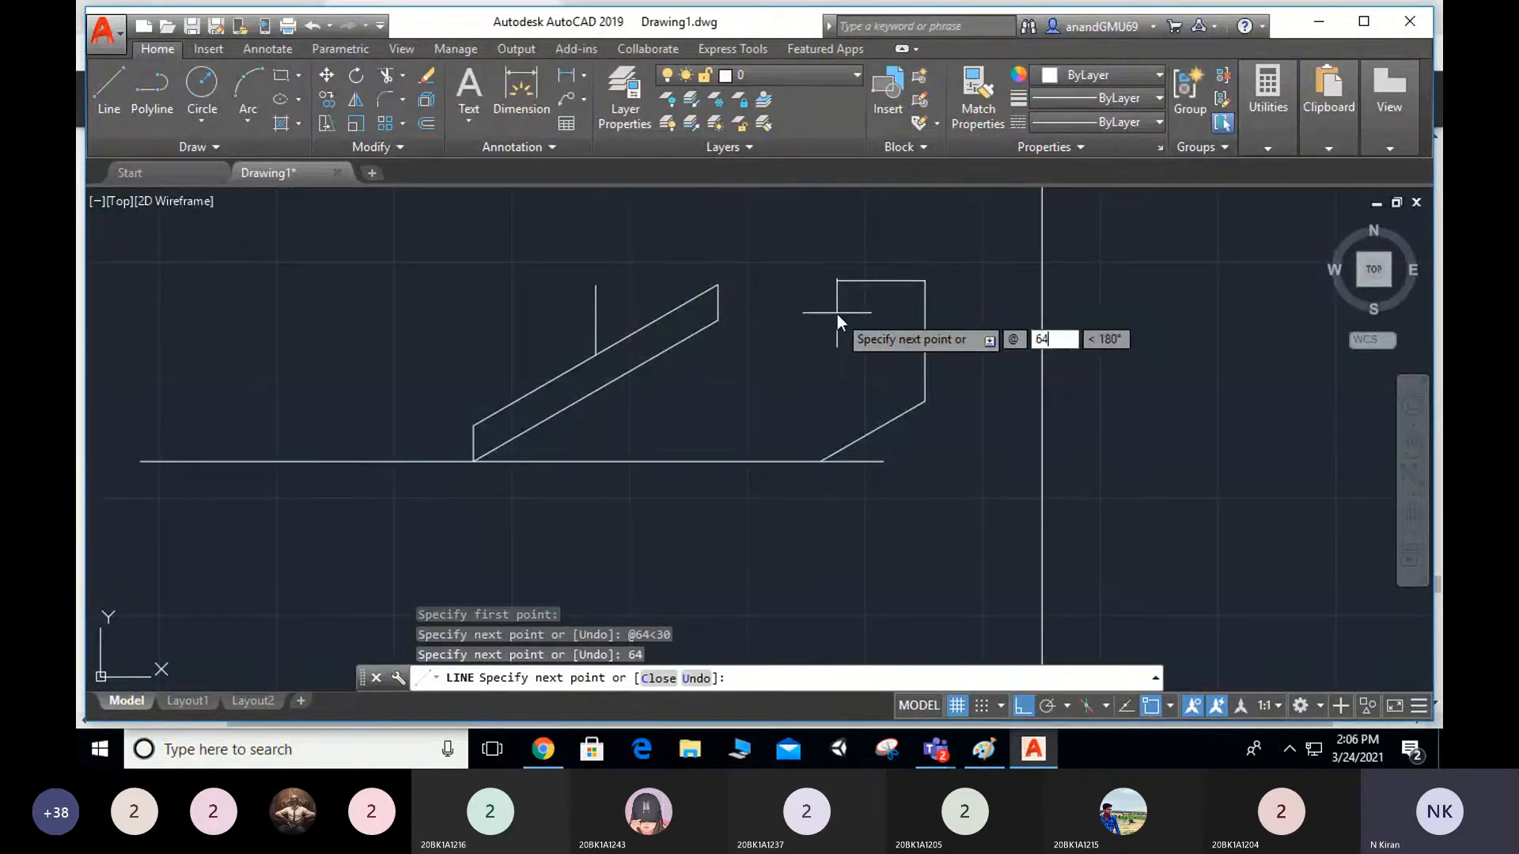
key(Tab)
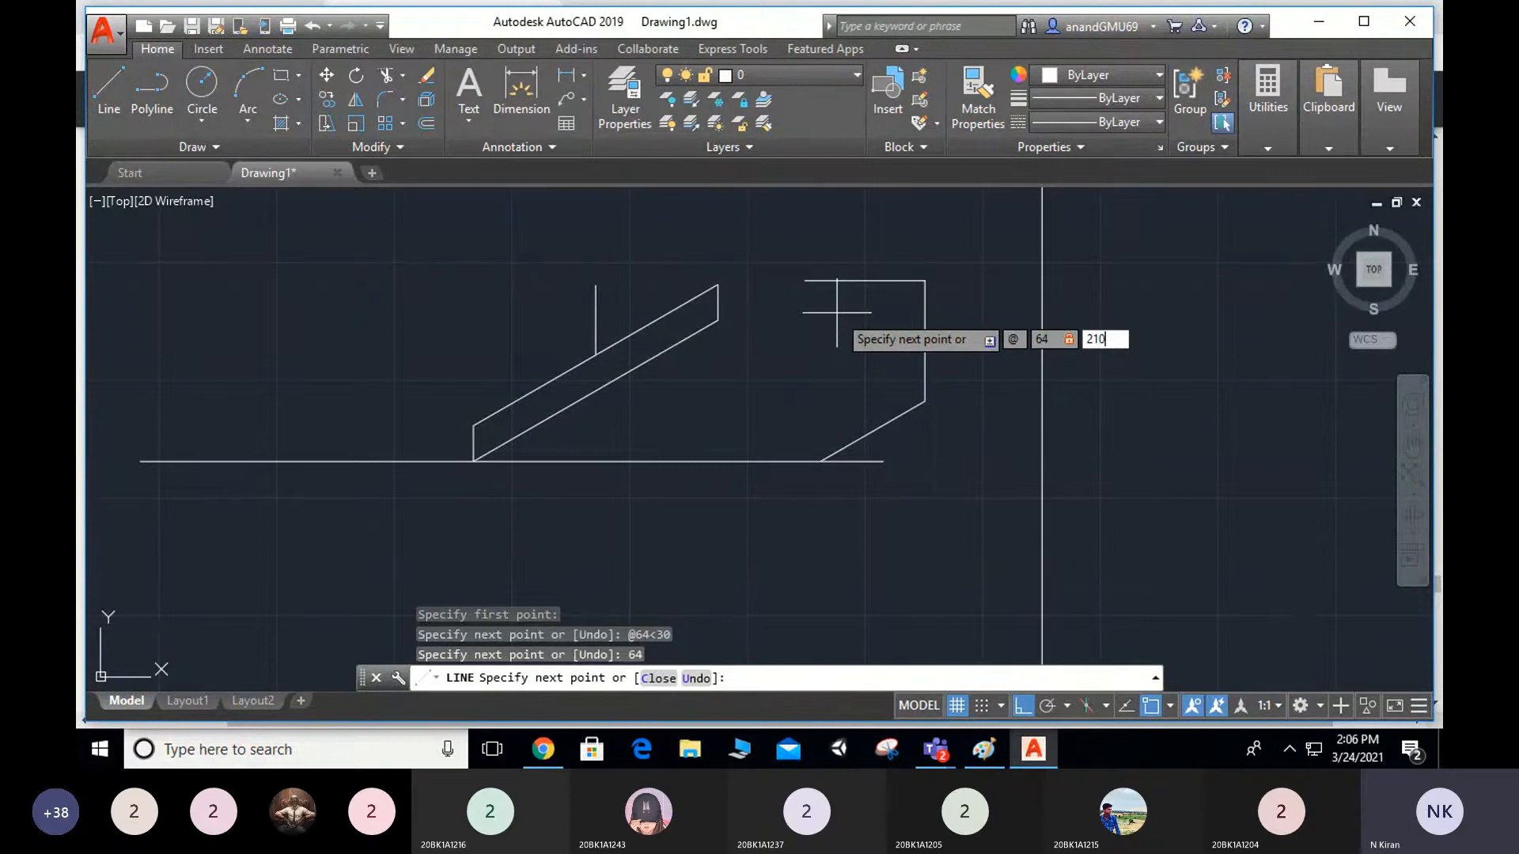
key(Return)
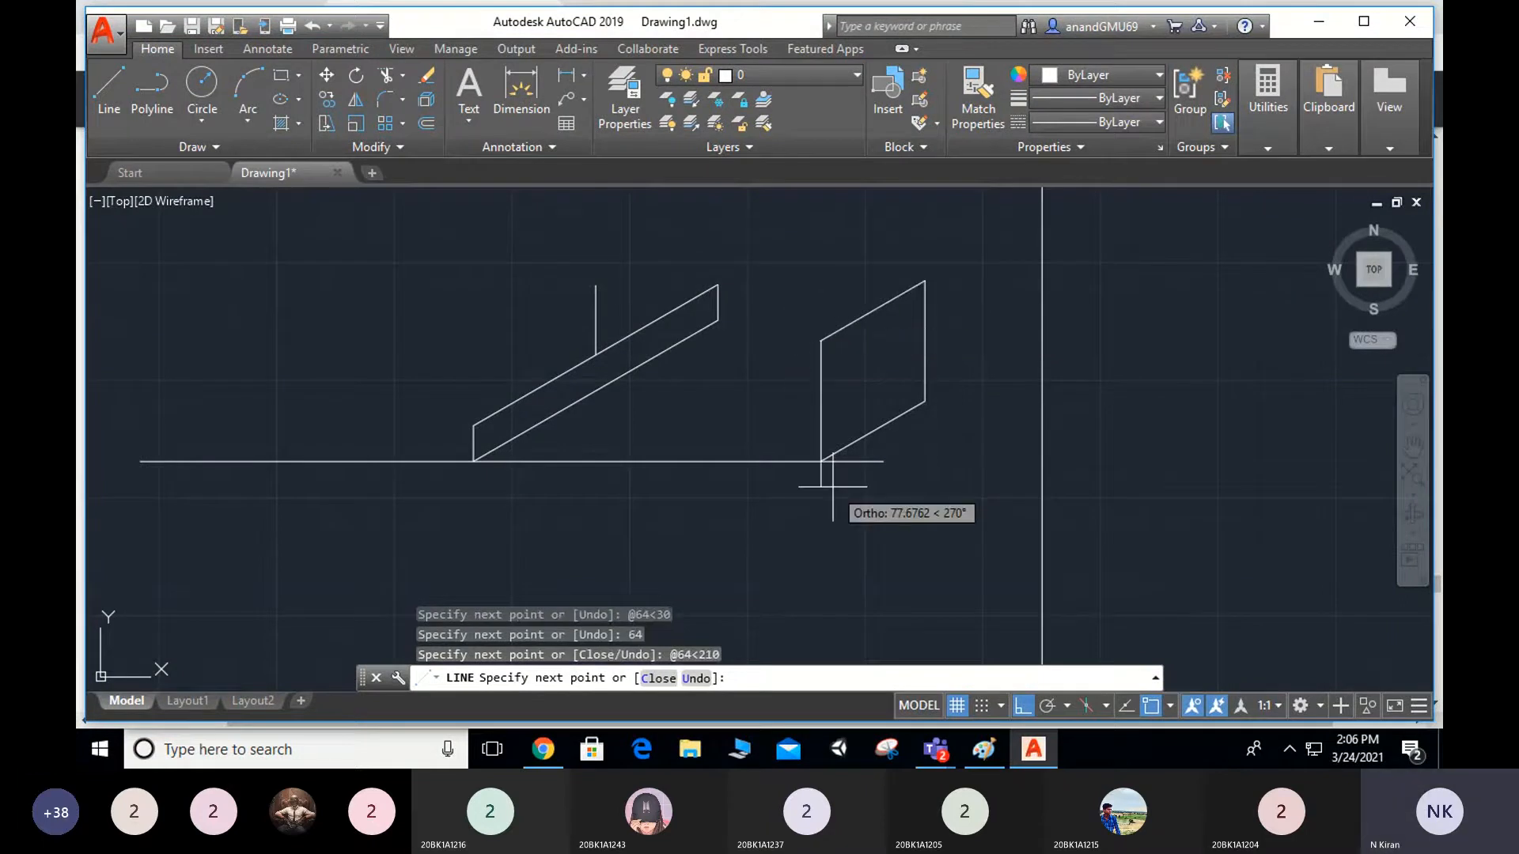
text(c)
key(Return)
key(Escape)
key(Escape)
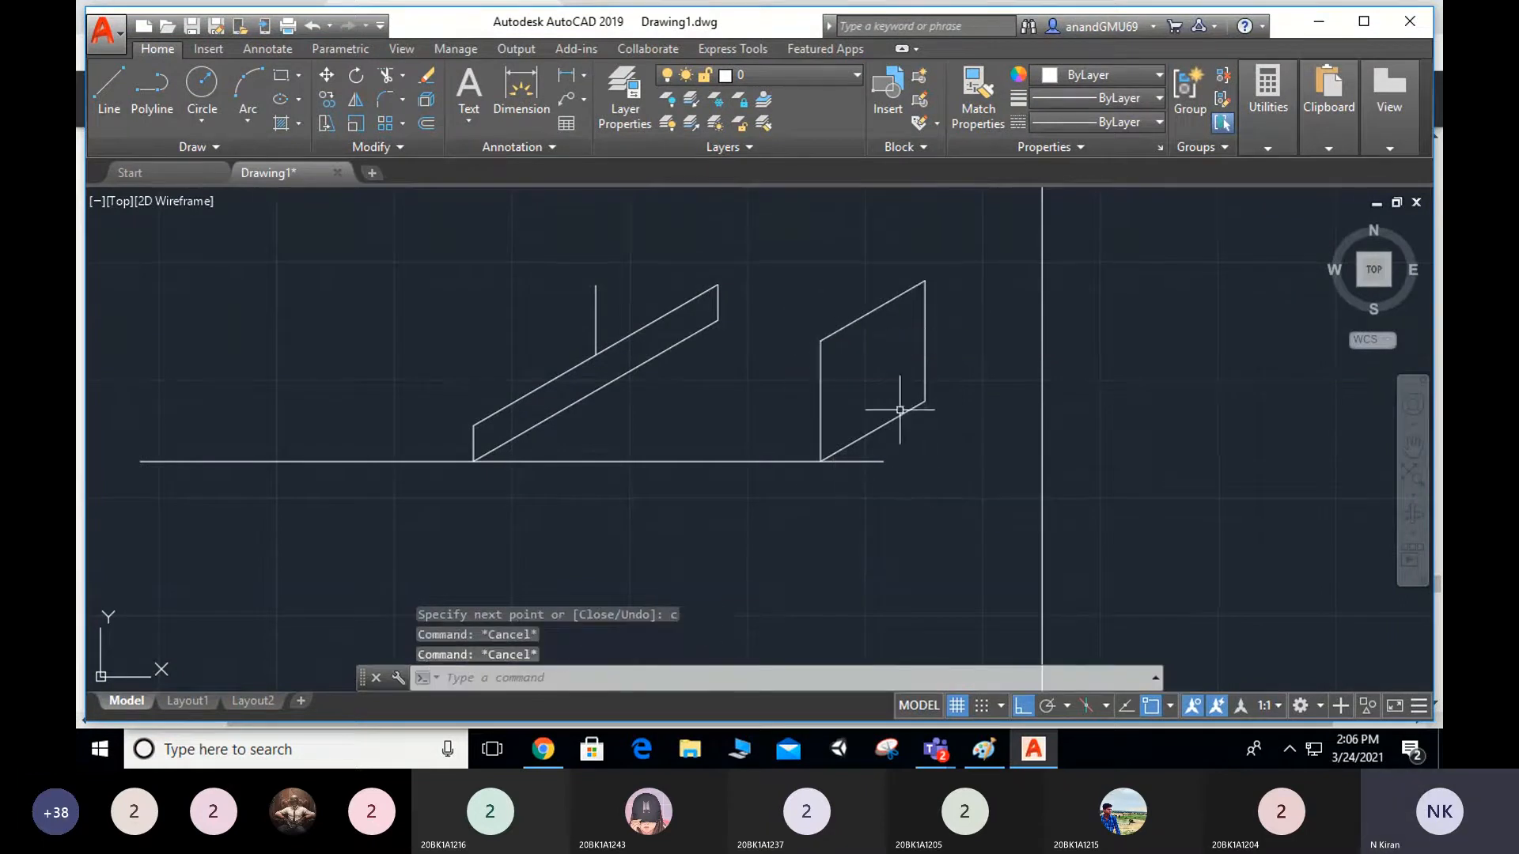
Draw lines from the rhombus's lower-right corner to the midpoints of its upper sloping edge and left vertical edge.
middle_drag(871, 367, 786, 322)
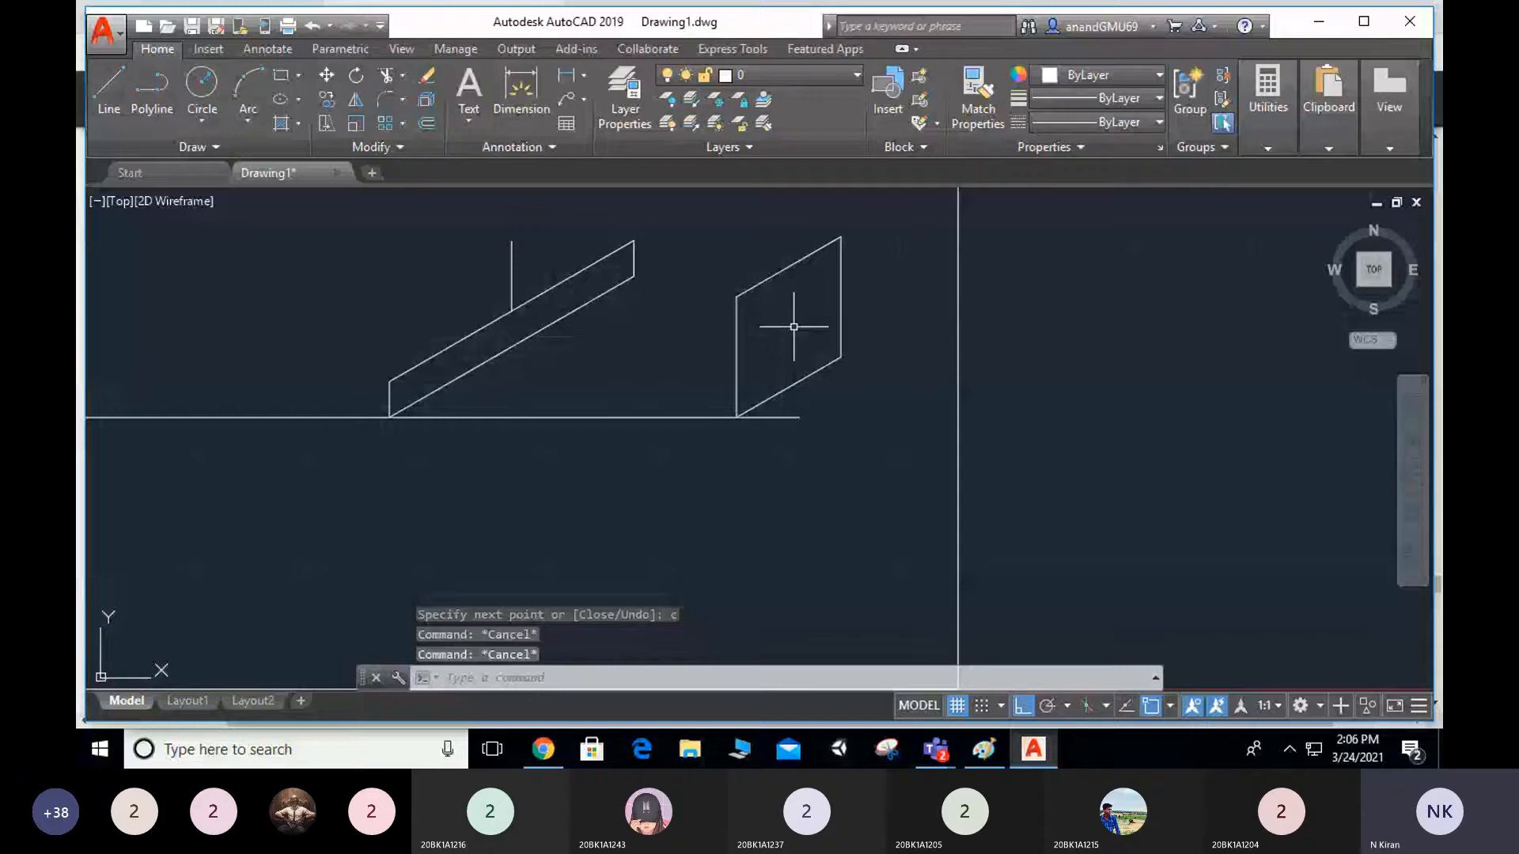
text(l)
key(Return)
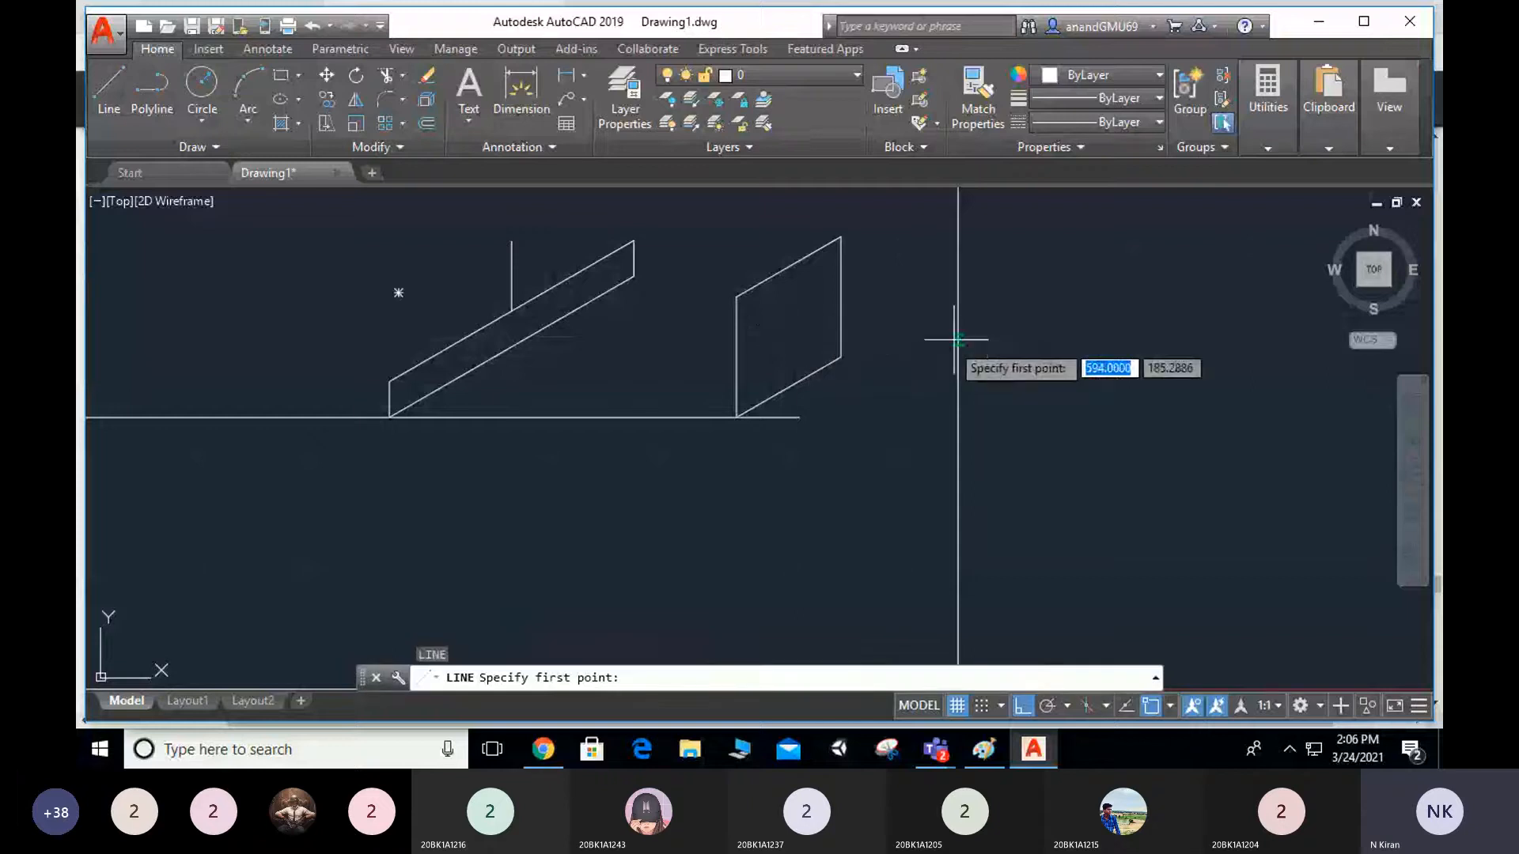
click(839, 356)
click(788, 269)
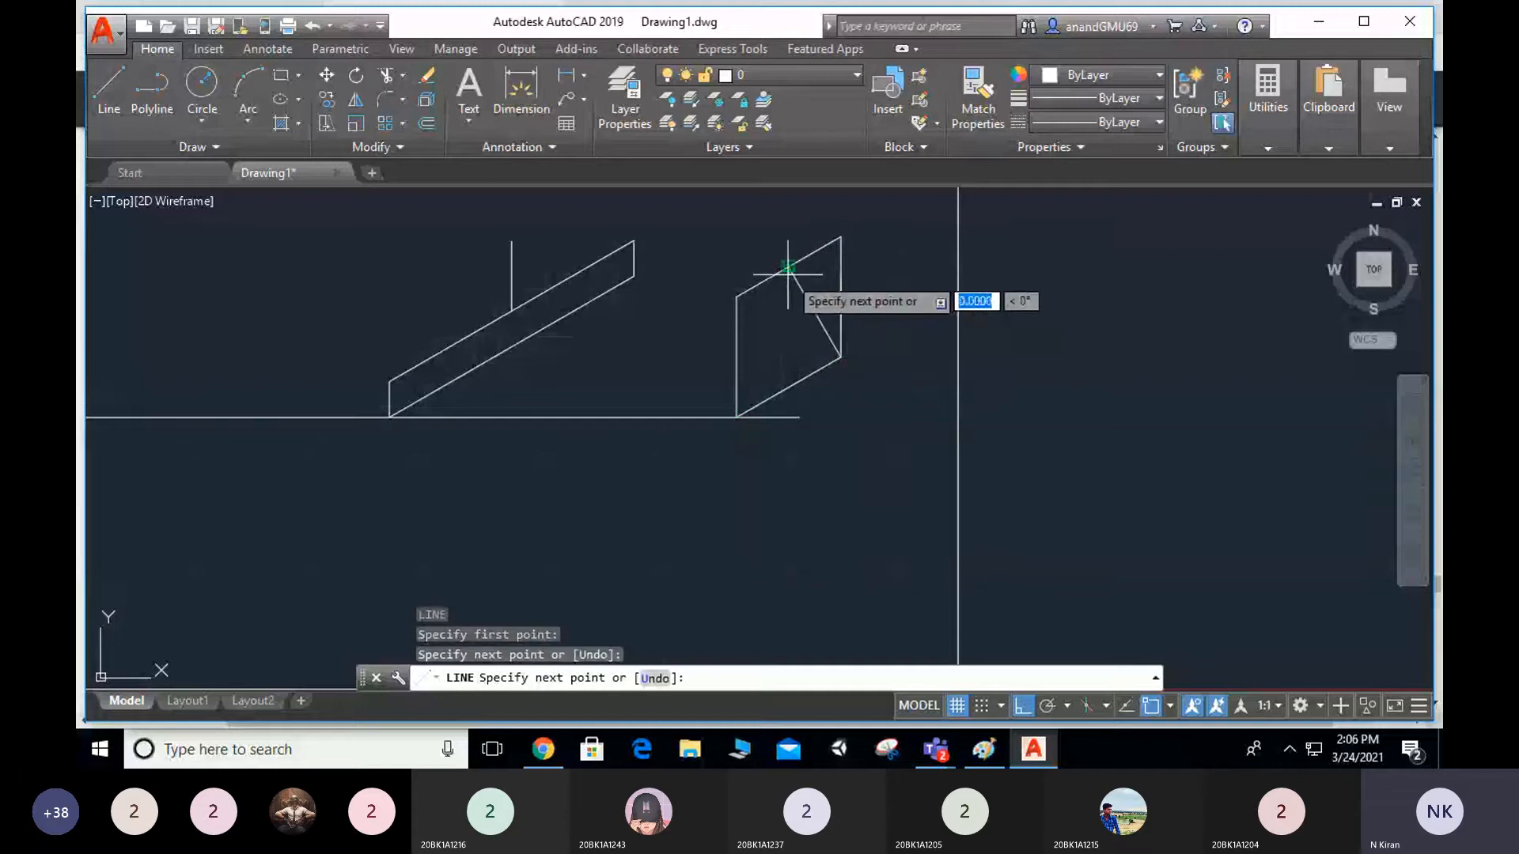
key(Return)
key(Return)
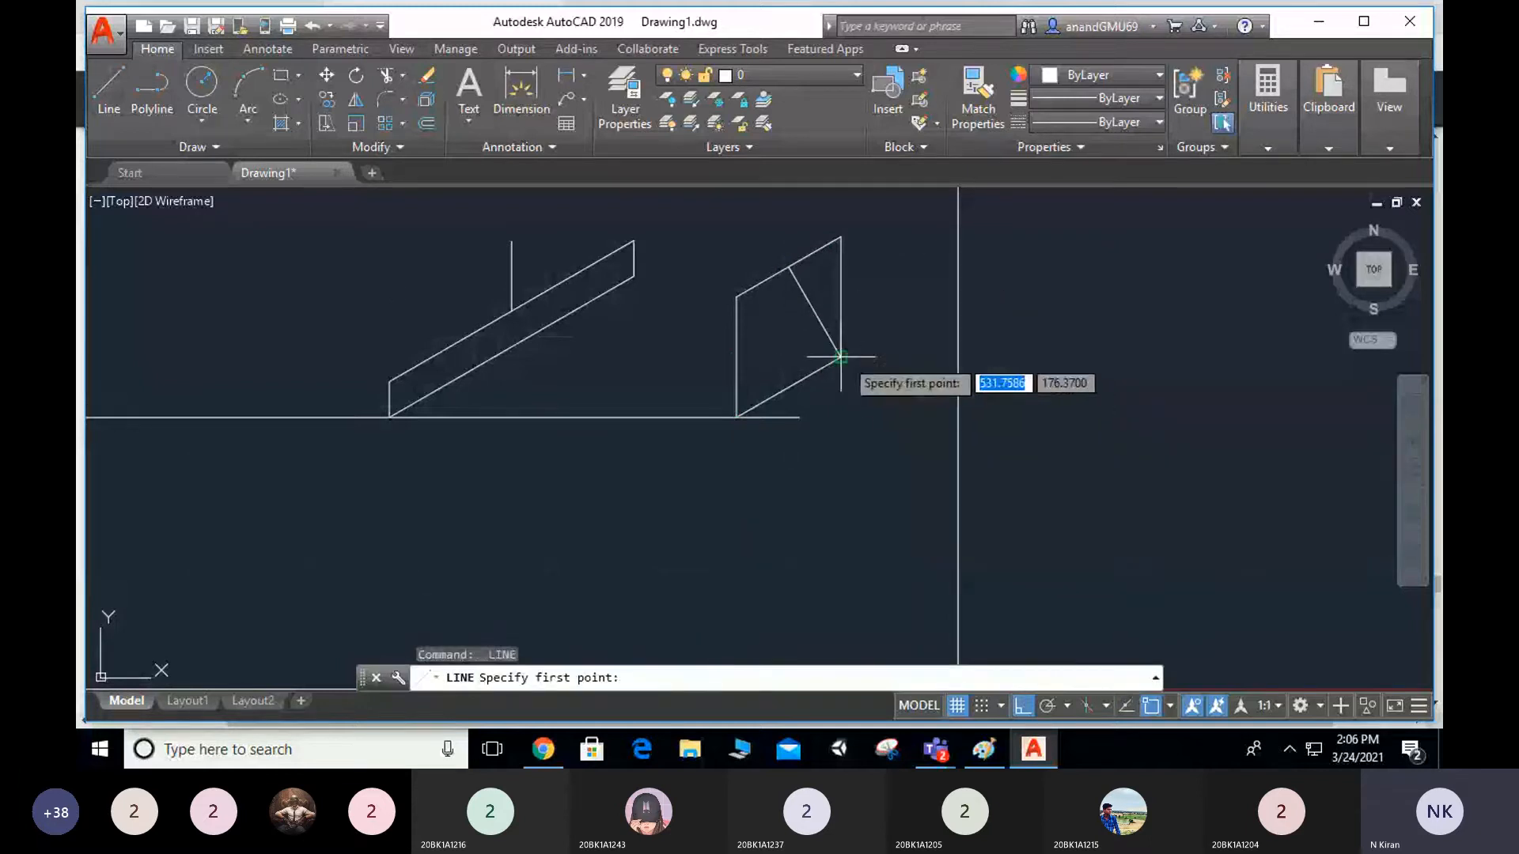
click(839, 356)
click(736, 358)
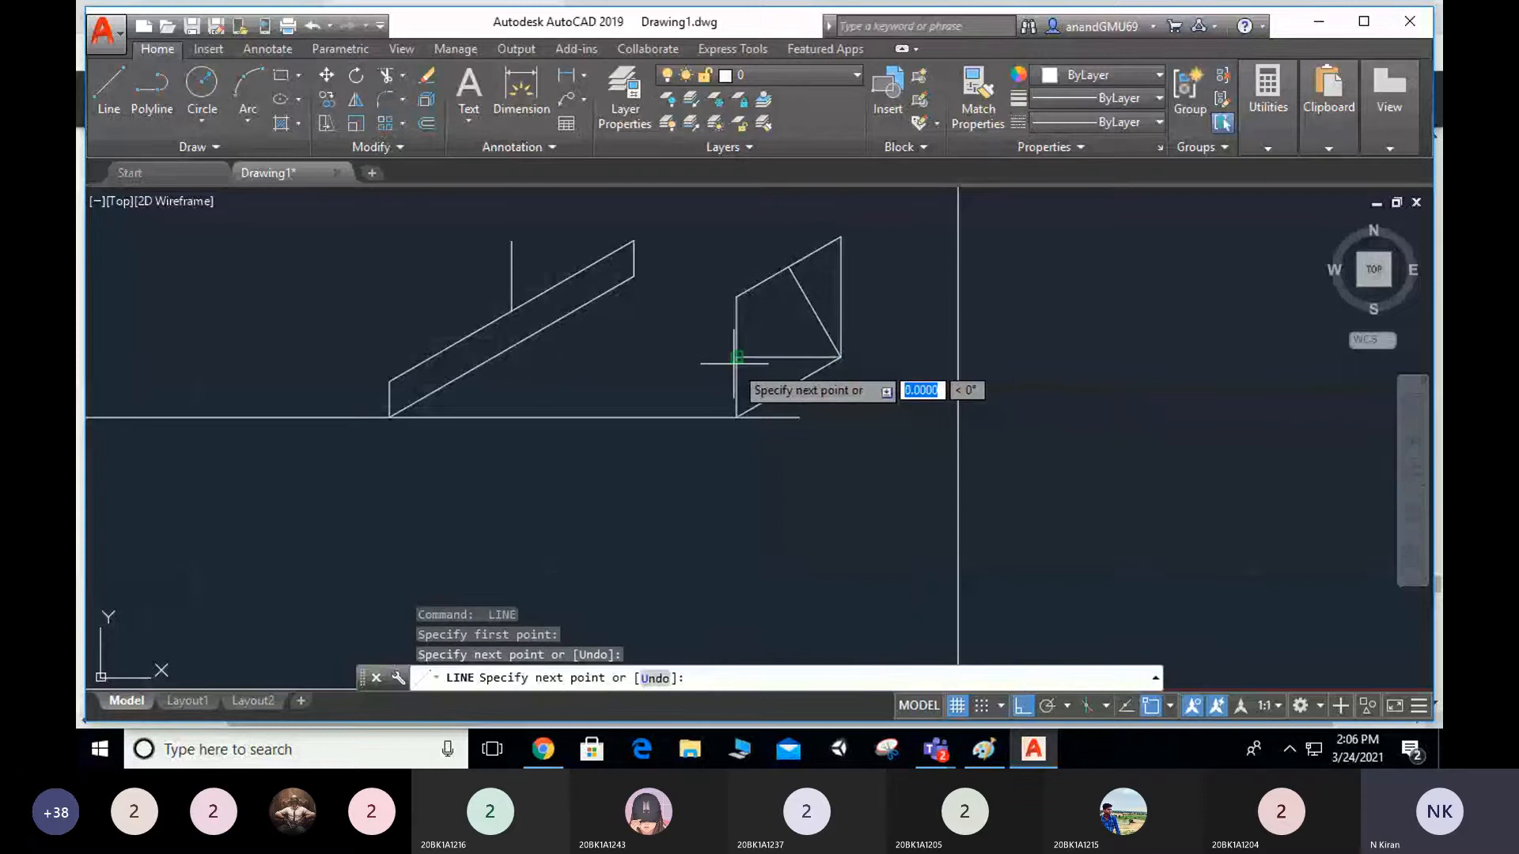
key(Escape)
Draw lines from the rhombus's upper-left corner to the midpoints of its right vertical edge and lower sloping edge.
key(Return)
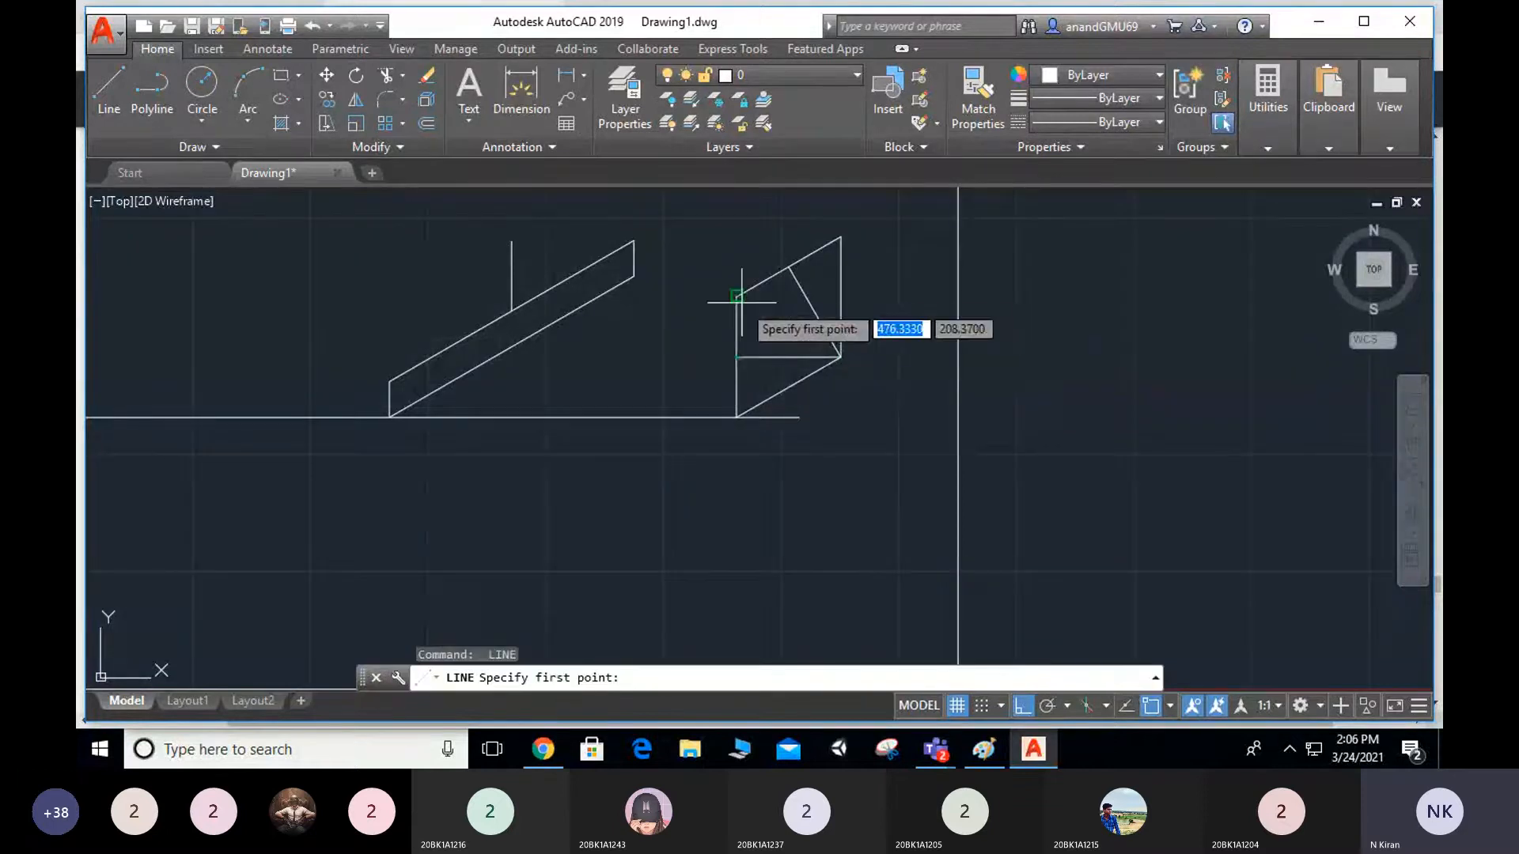
click(736, 297)
click(840, 297)
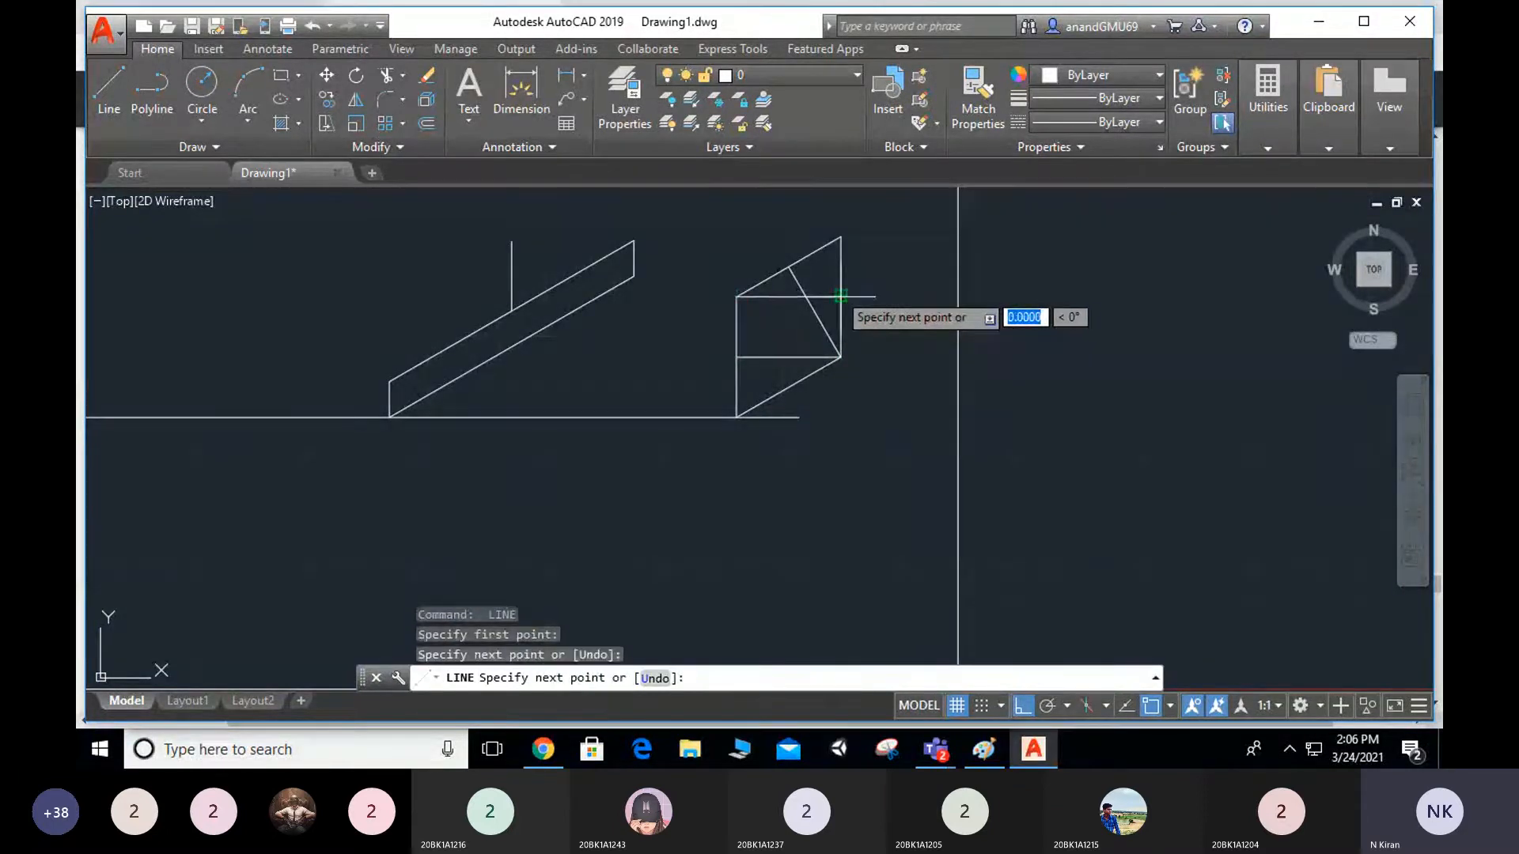
key(Escape)
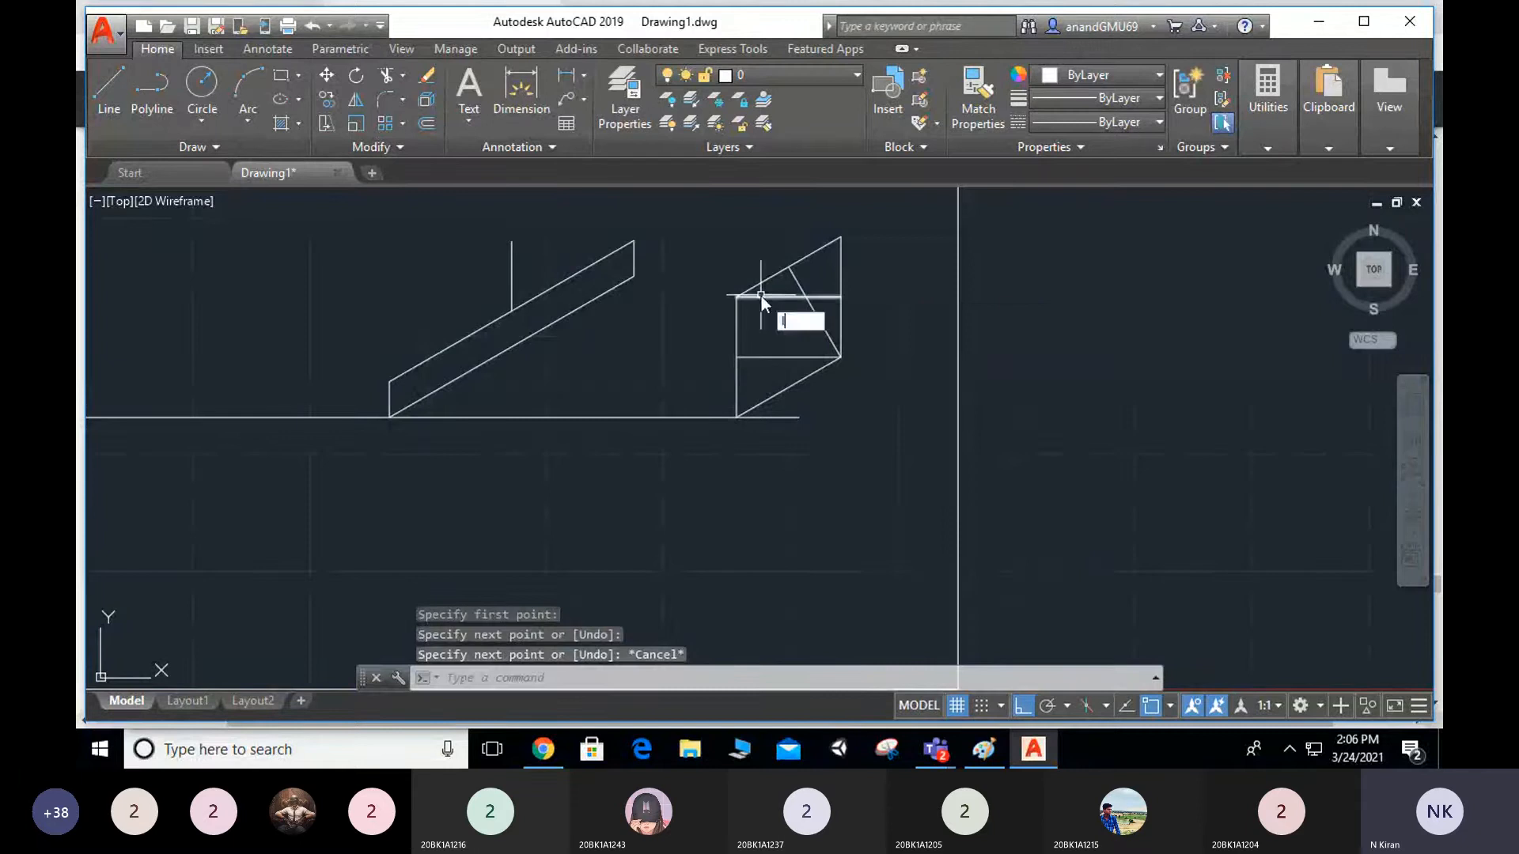
key(Return)
click(737, 297)
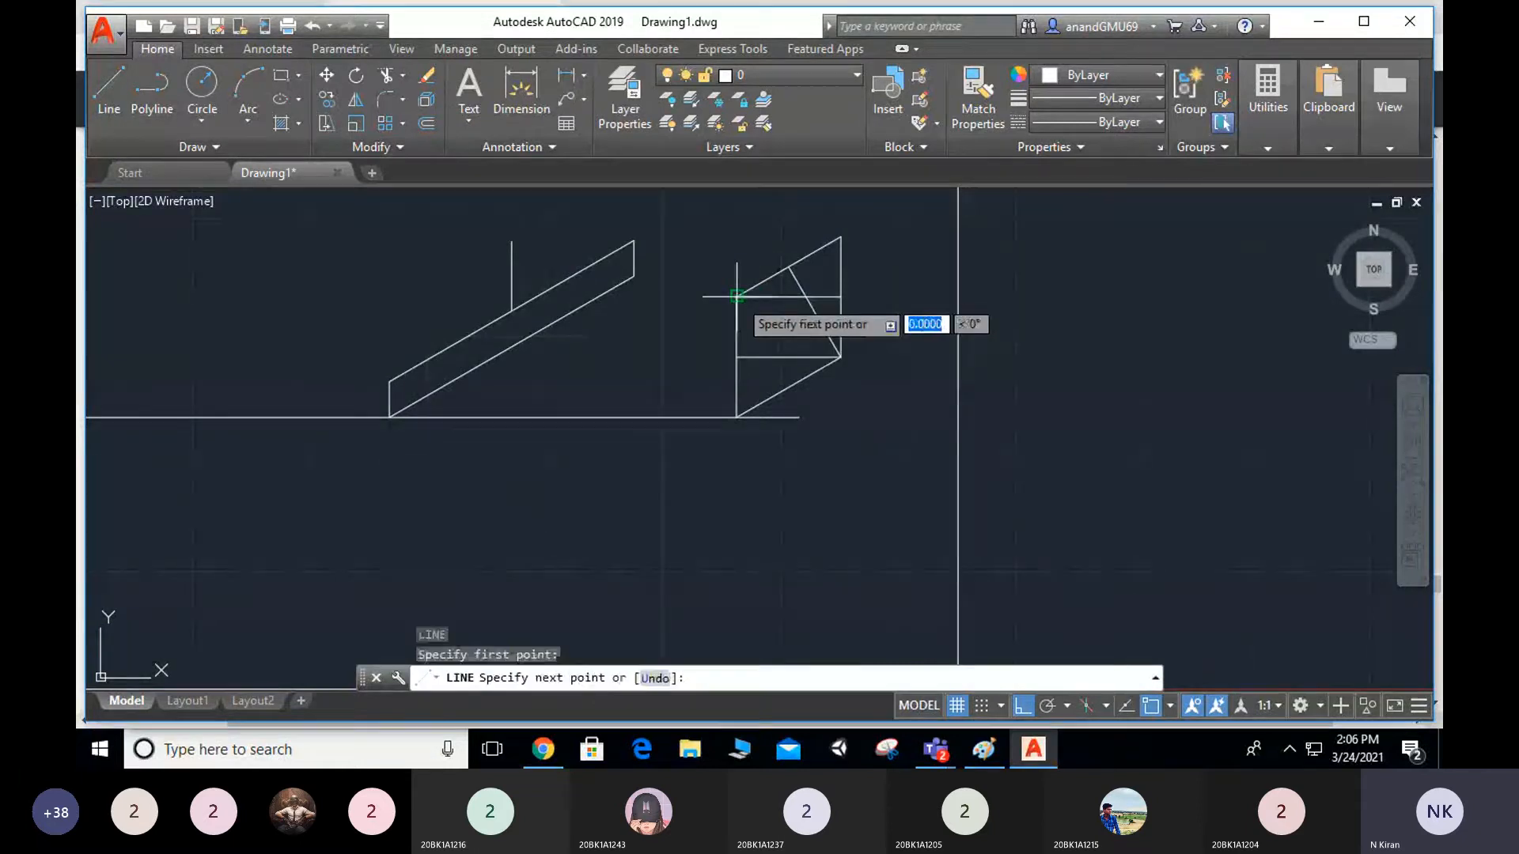
click(788, 388)
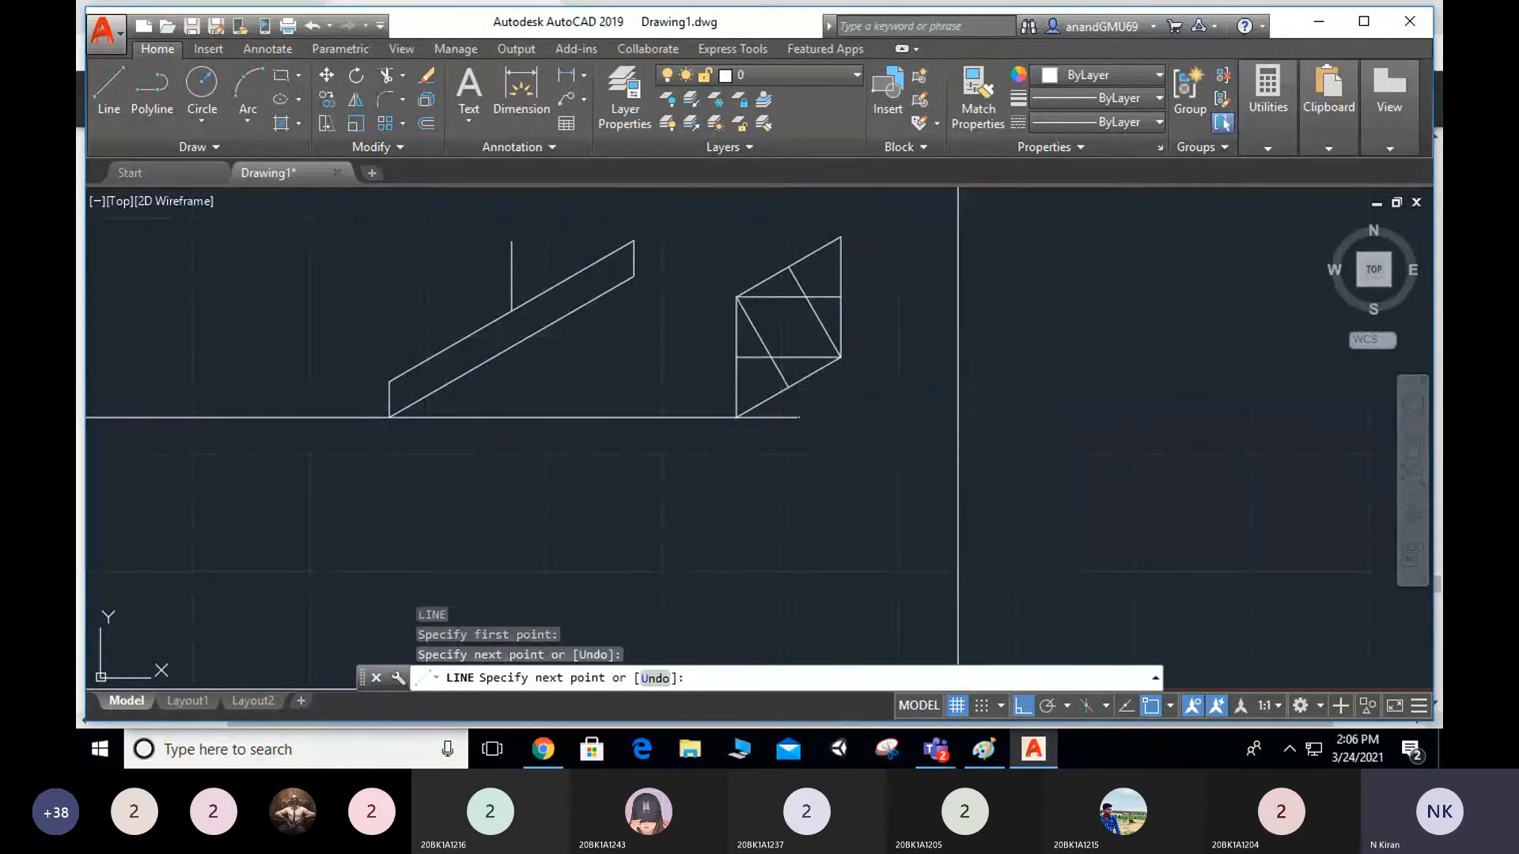
key(Escape)
Draw a circle centred on the rhombus's lower-right corner, with its radius reaching the left edge's midpoint.
key(Return)
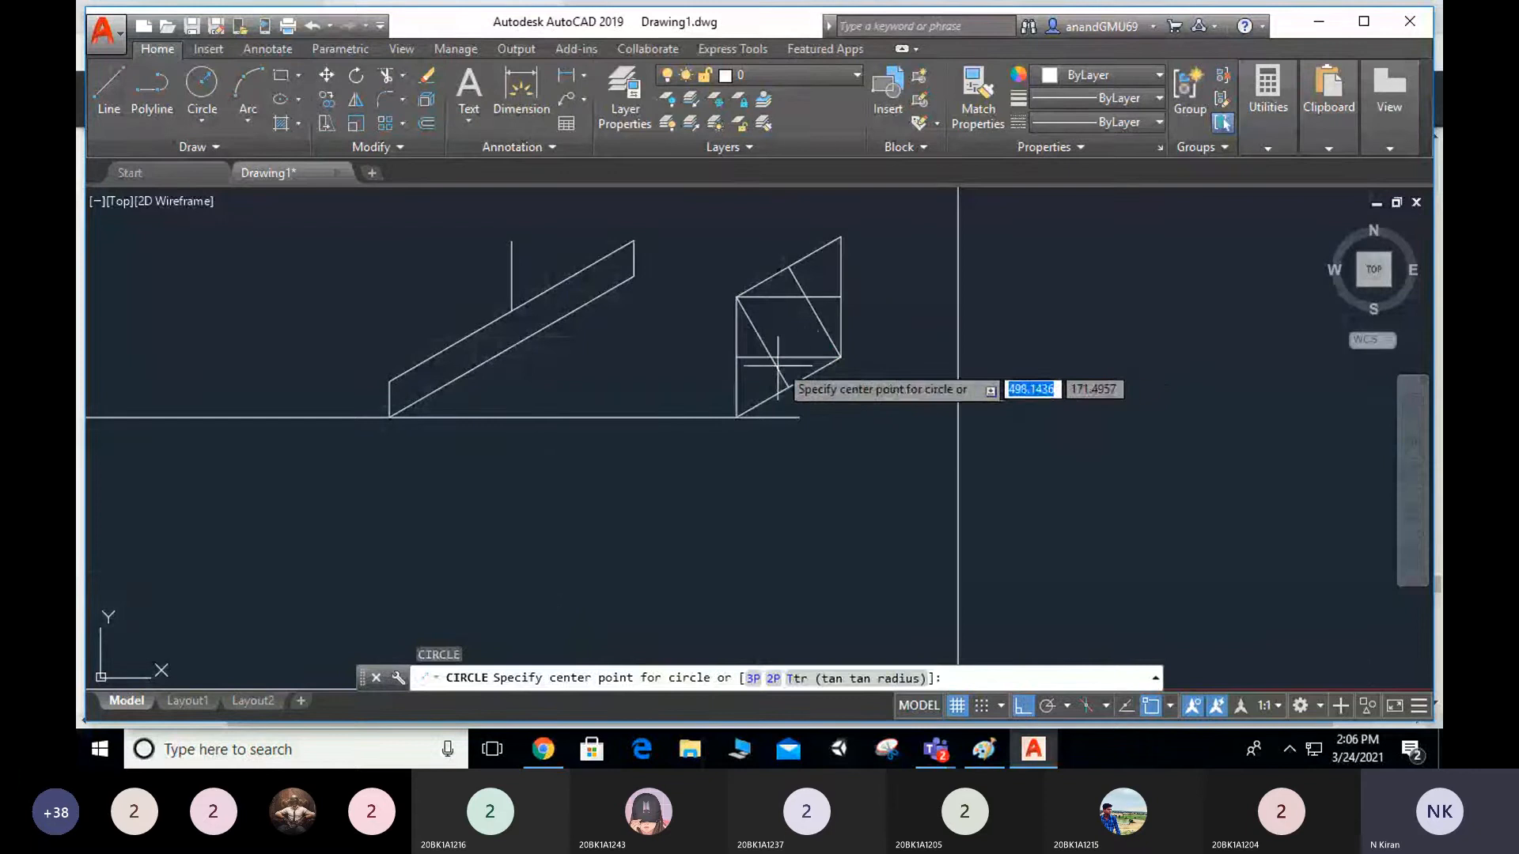
click(839, 356)
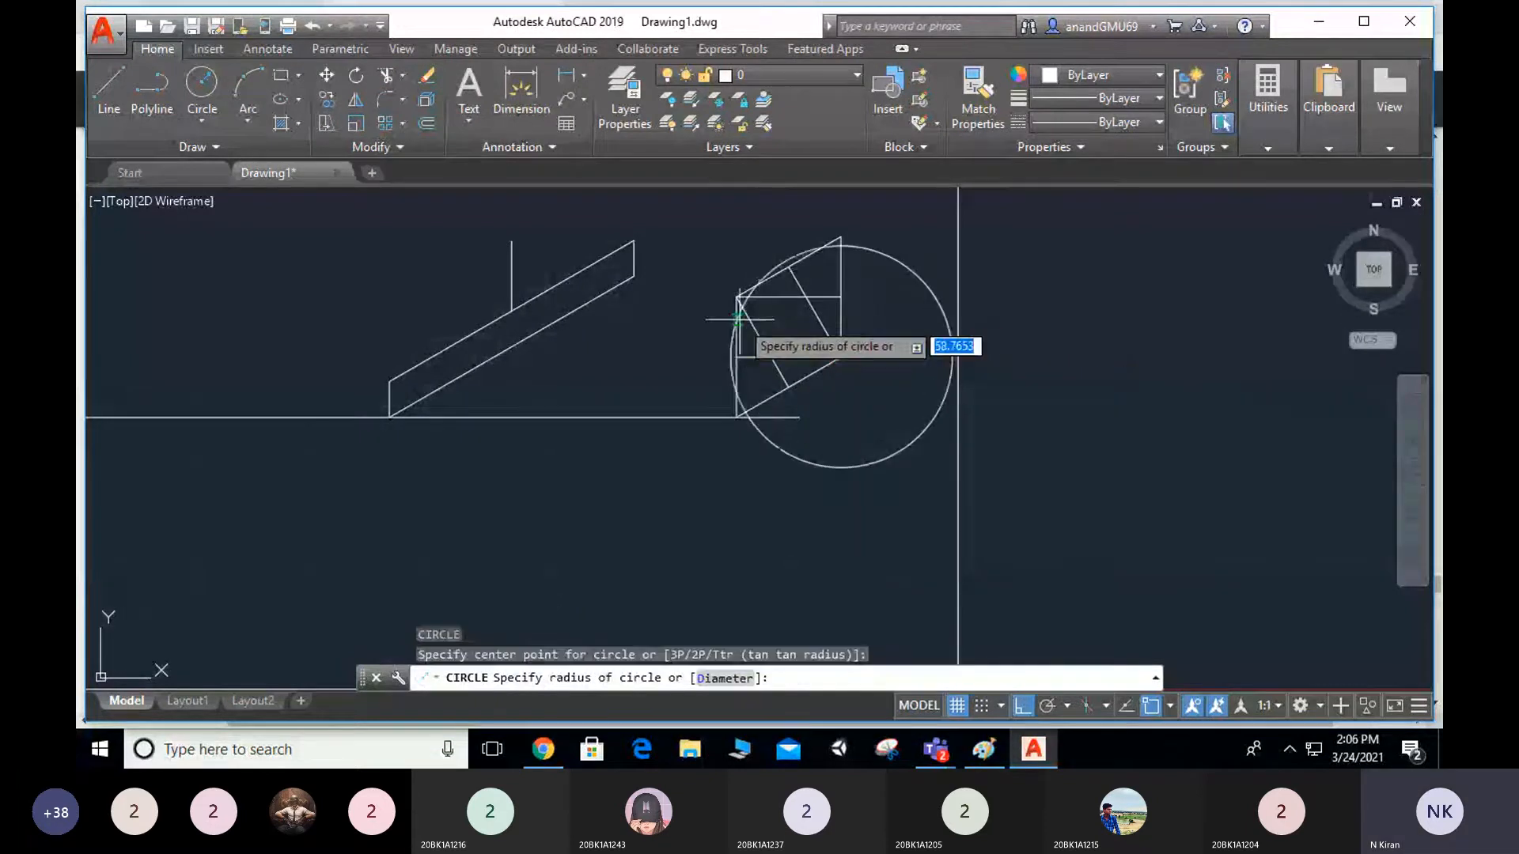
click(734, 359)
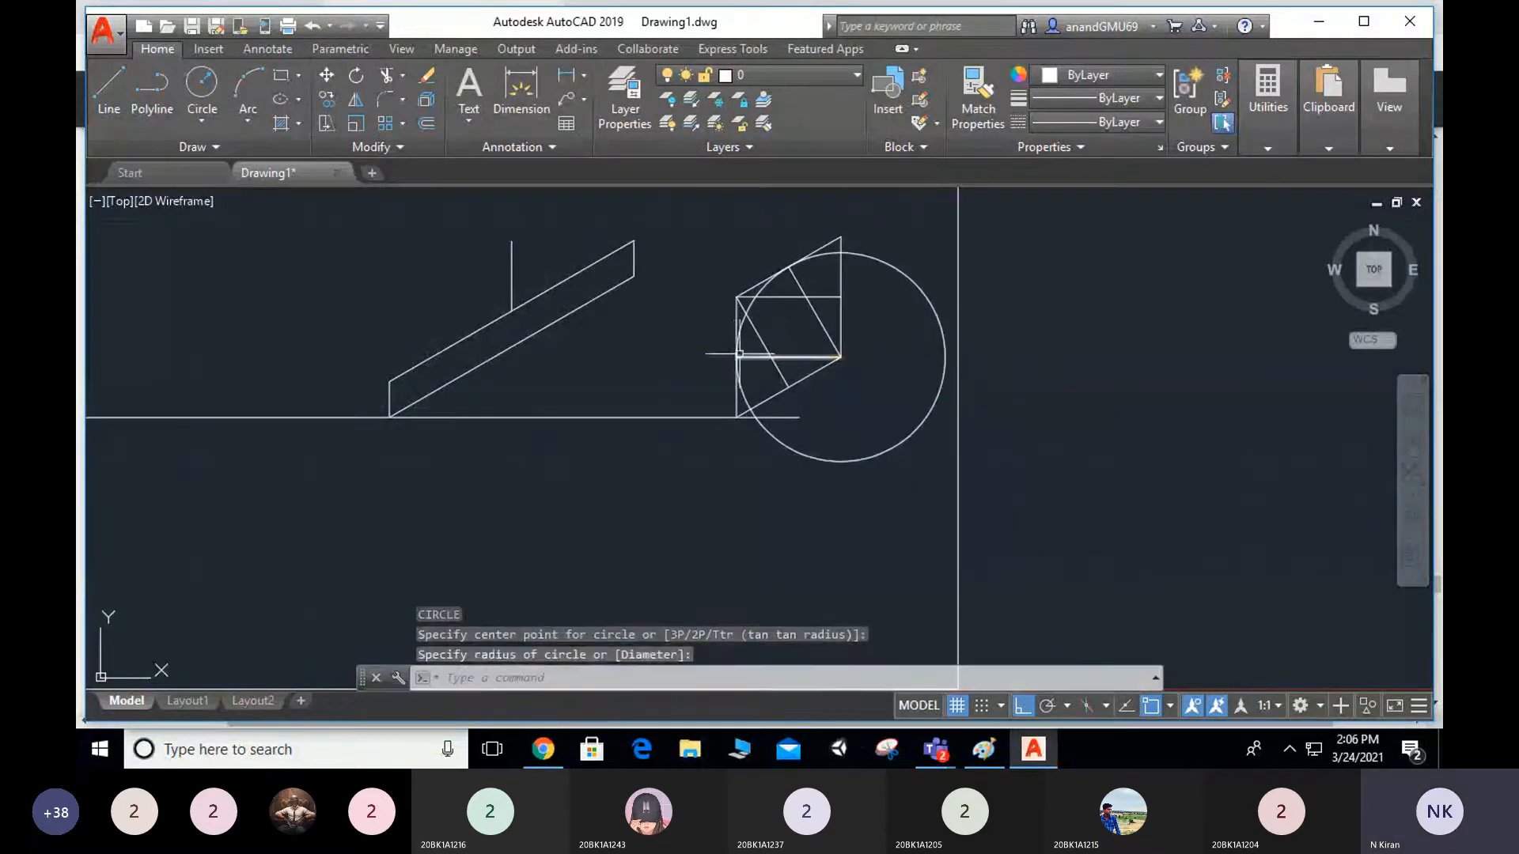
key(Escape)
Trim the circle around the lower-right corner, keeping the arc between the upper and left edge midpoints.
key(Return)
key(Return)
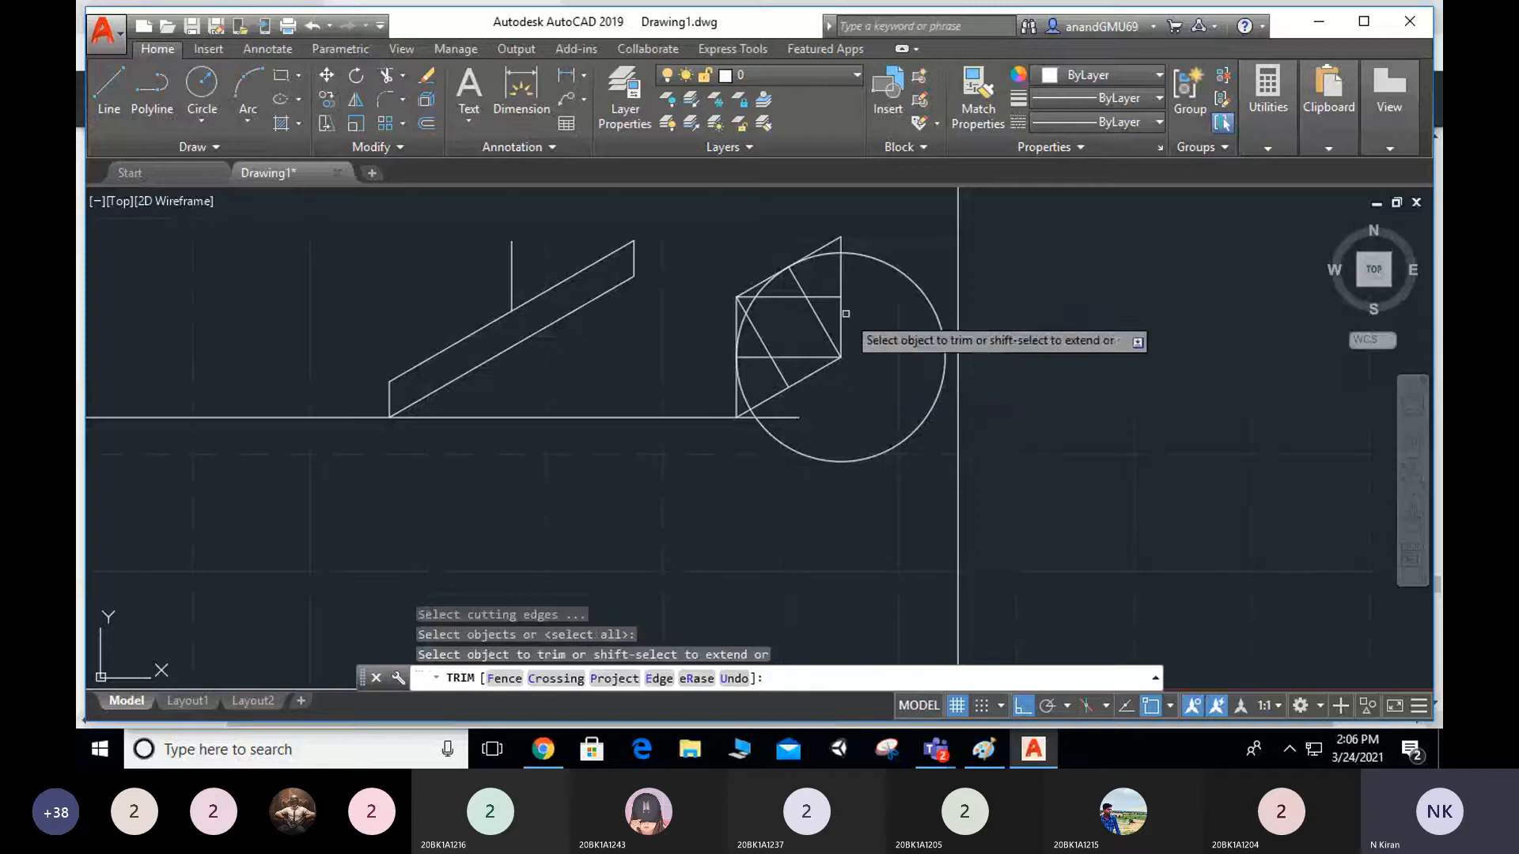
click(824, 256)
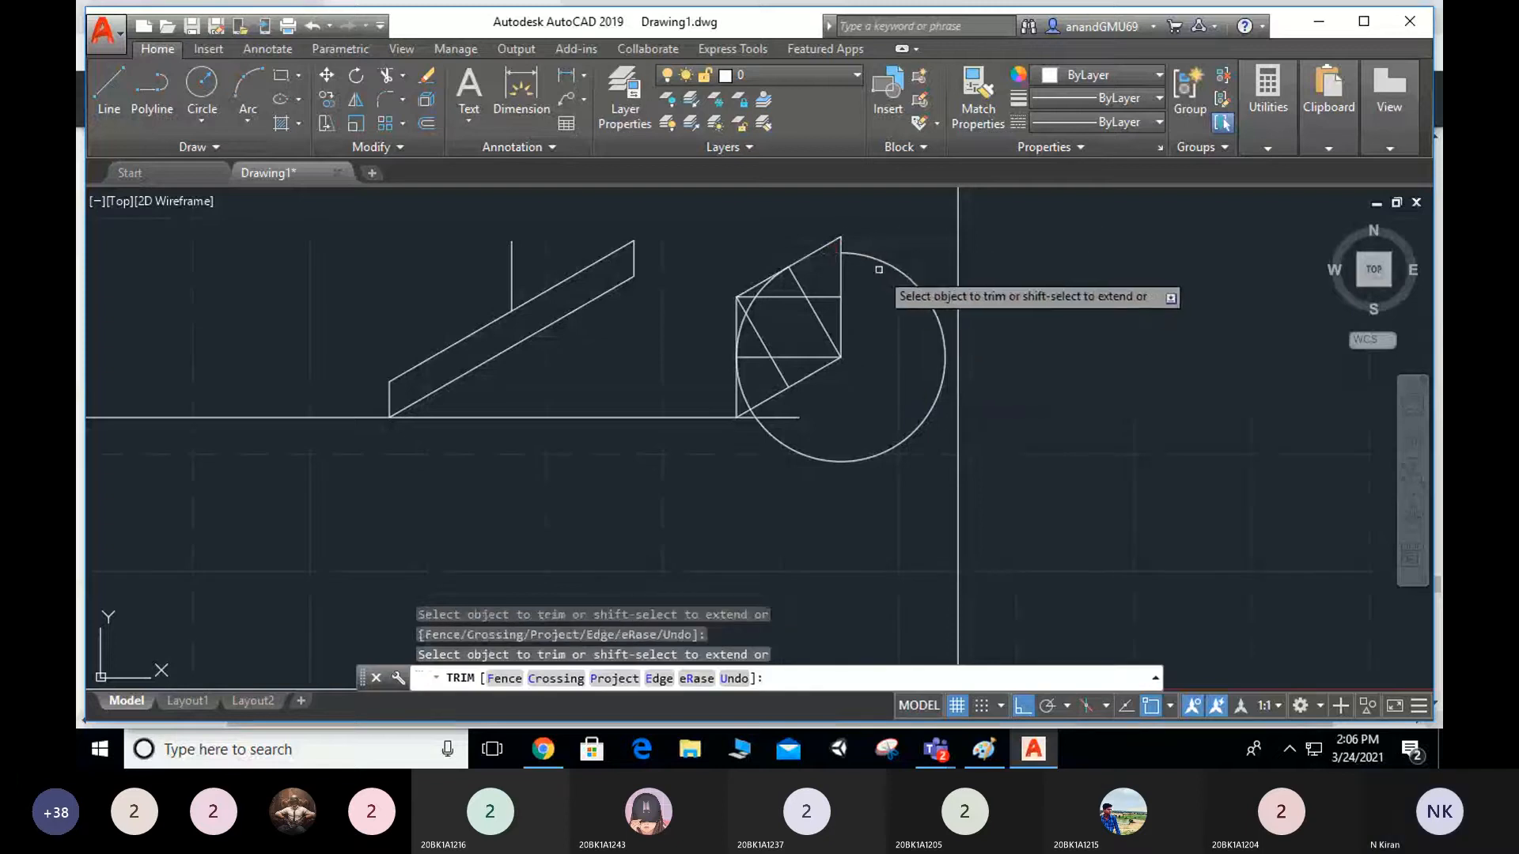
click(744, 391)
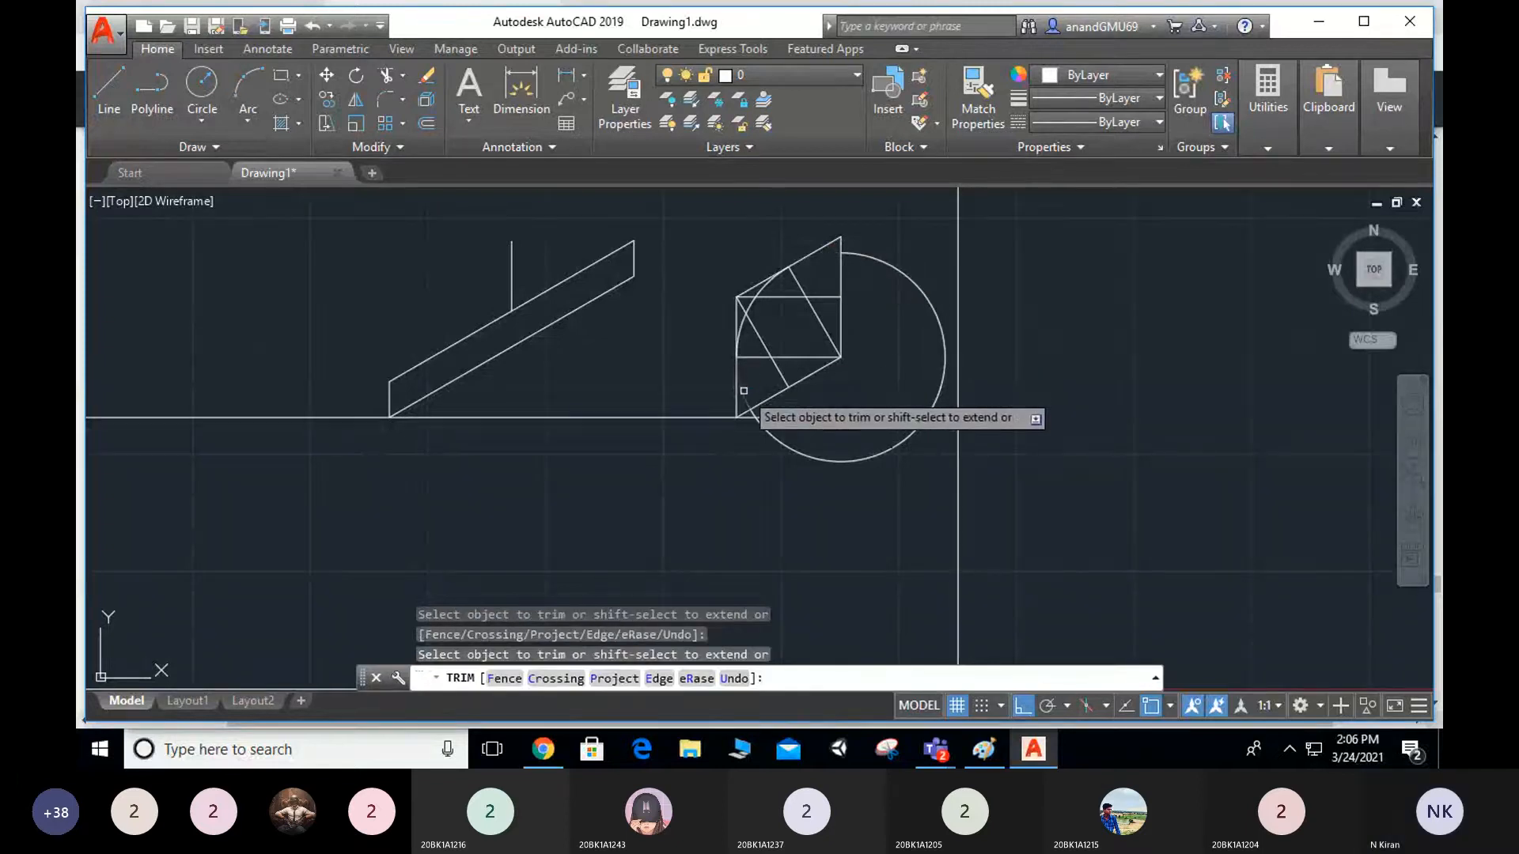
click(921, 293)
key(Escape)
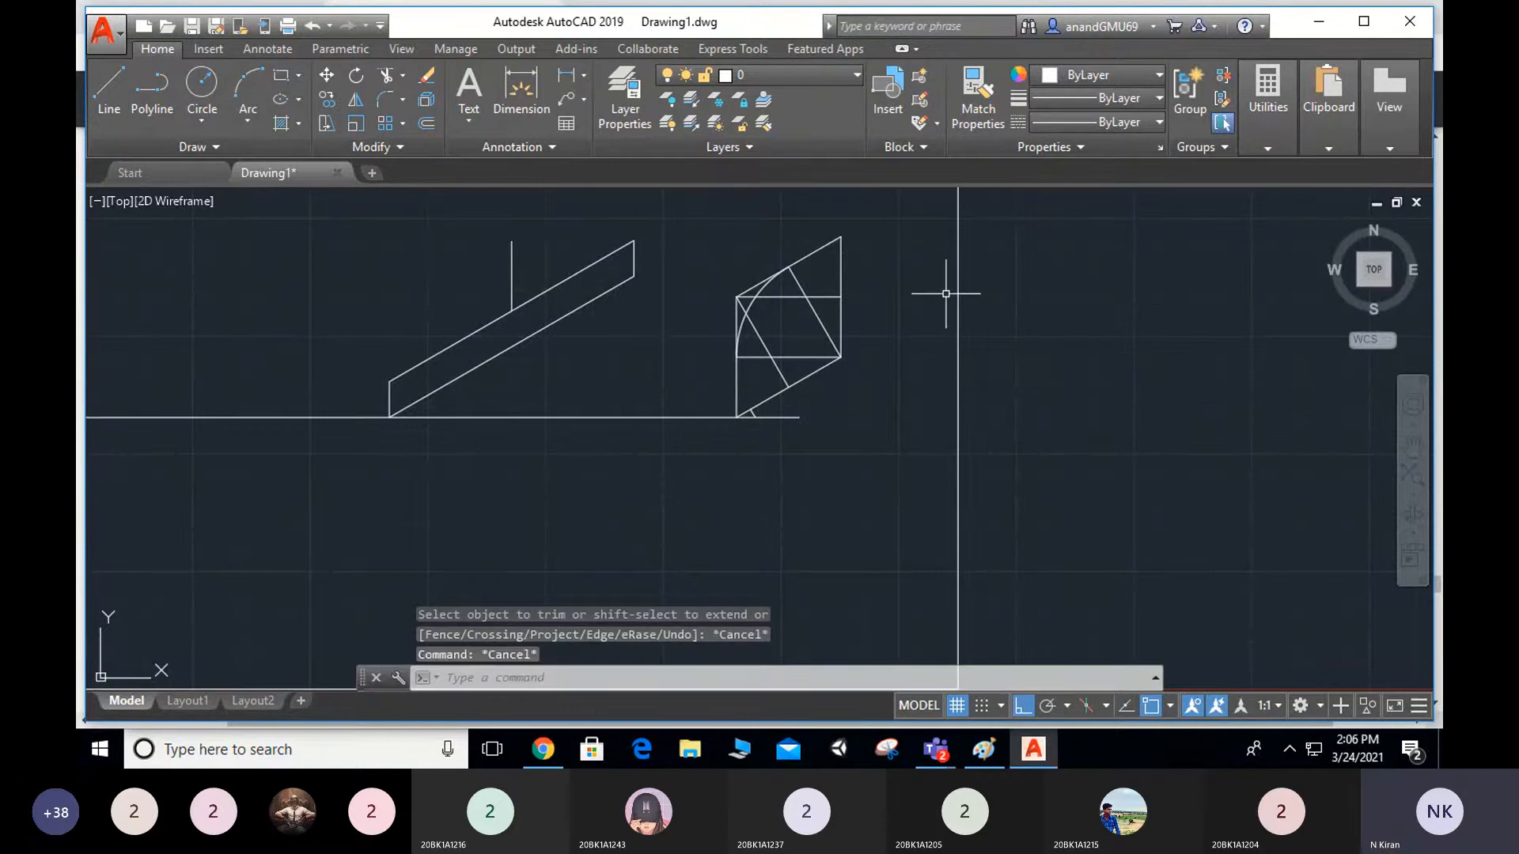
Draw a circle centred on the rhombus's upper-left corner, with its radius reaching the lower sloping edge's midpoint.
key(Return)
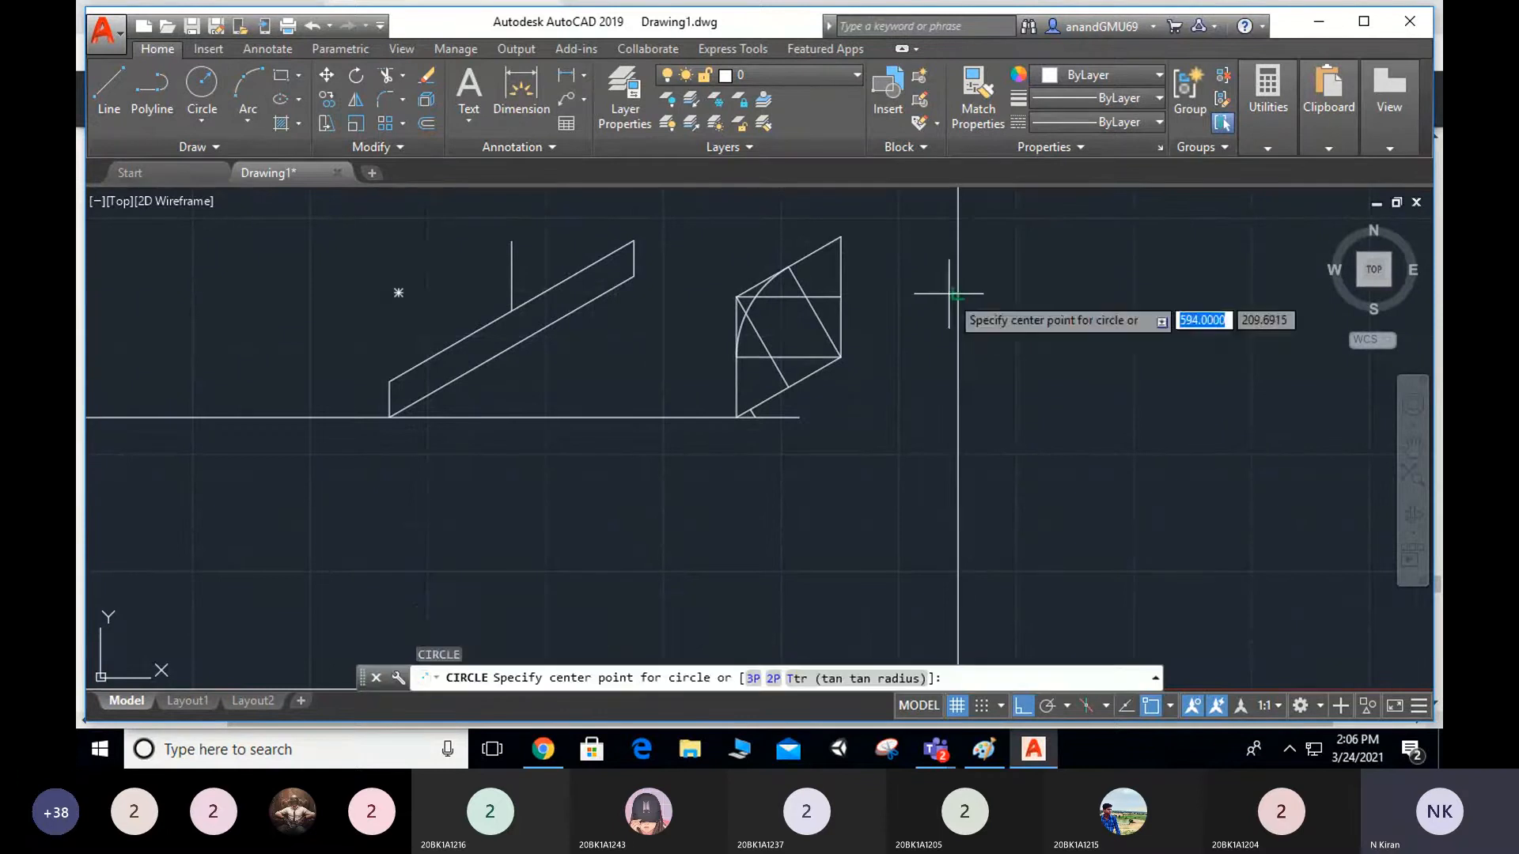
click(737, 297)
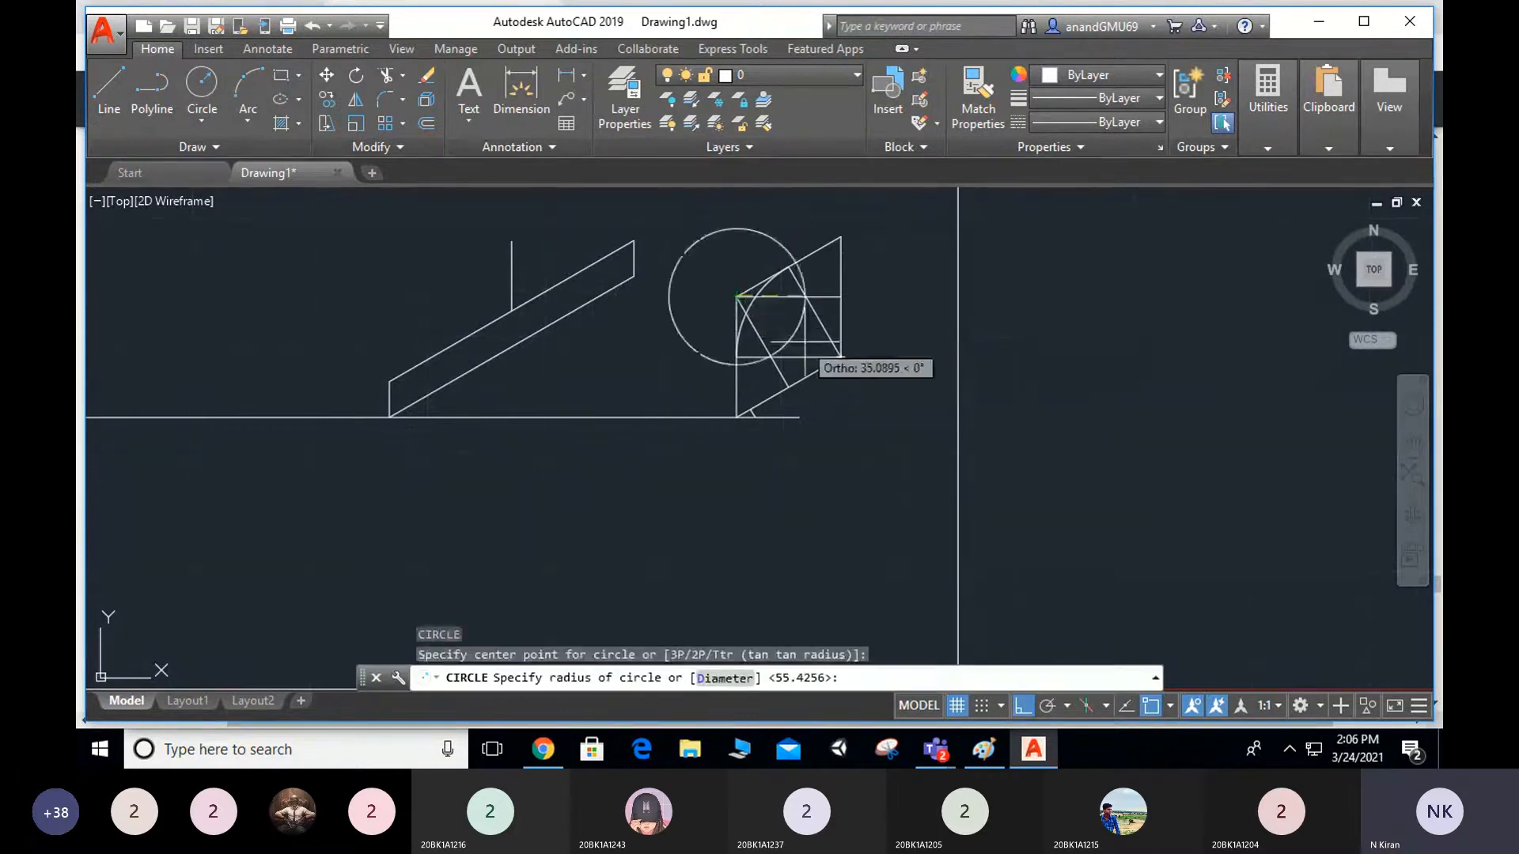
click(790, 384)
key(Escape)
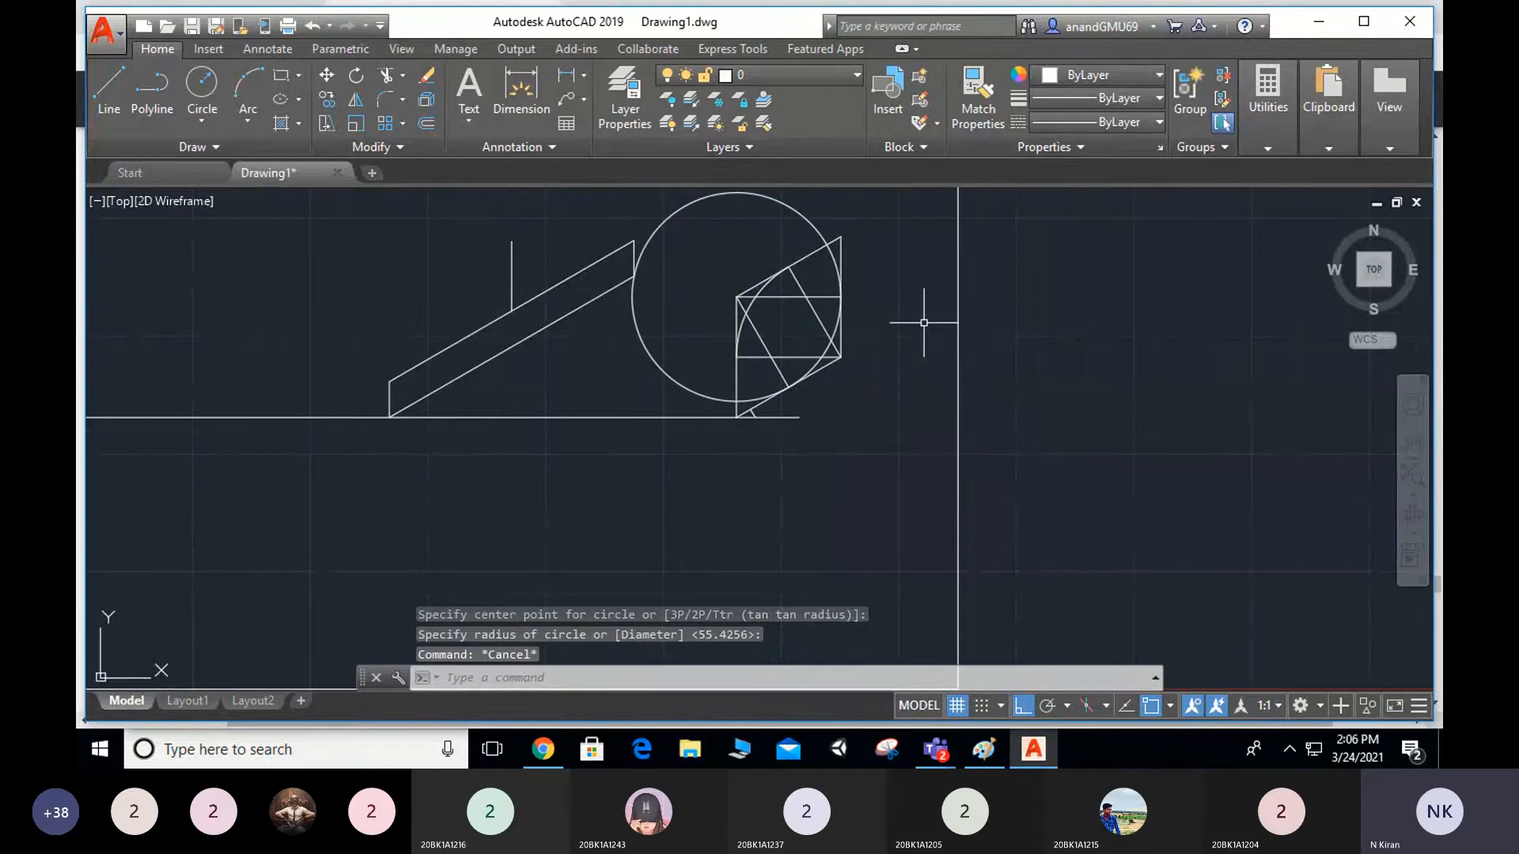
Trim the circle around the upper-left corner to the arc between the right and lower edge midpoints.
text(tr)
key(Return)
click(815, 232)
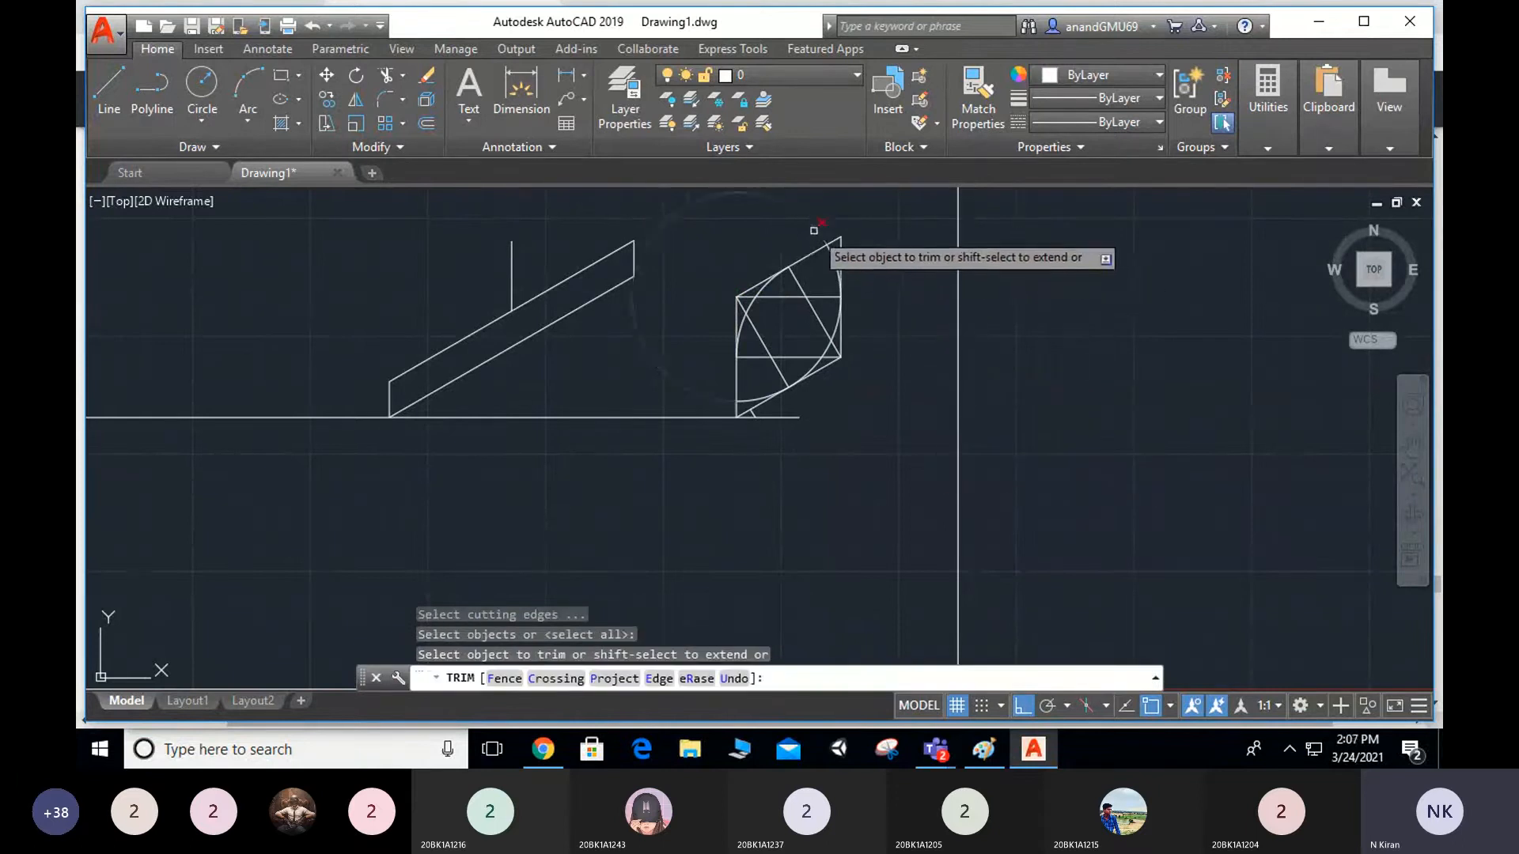
click(833, 271)
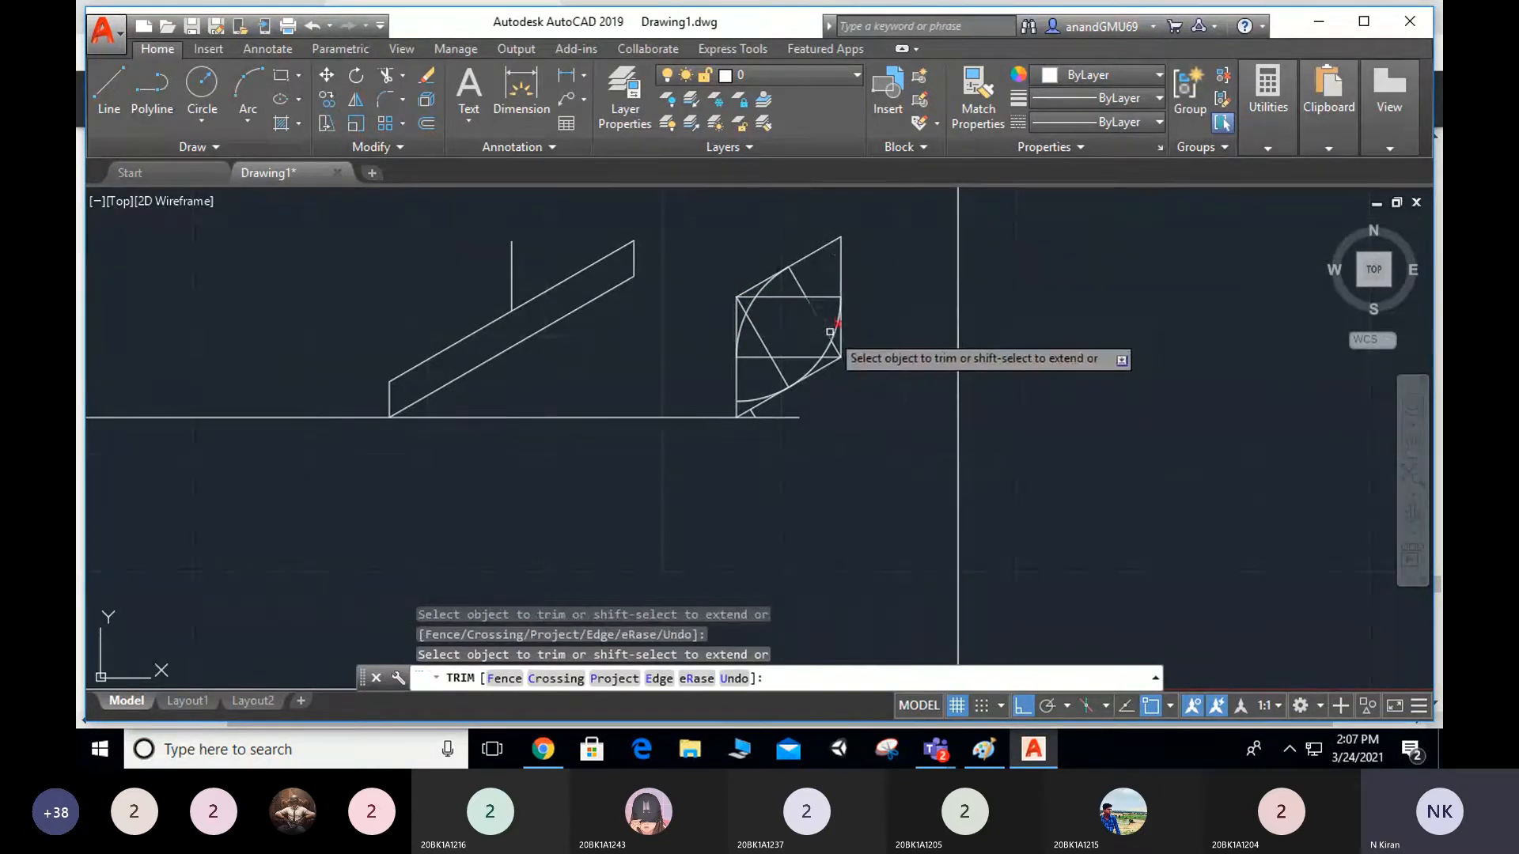
click(832, 332)
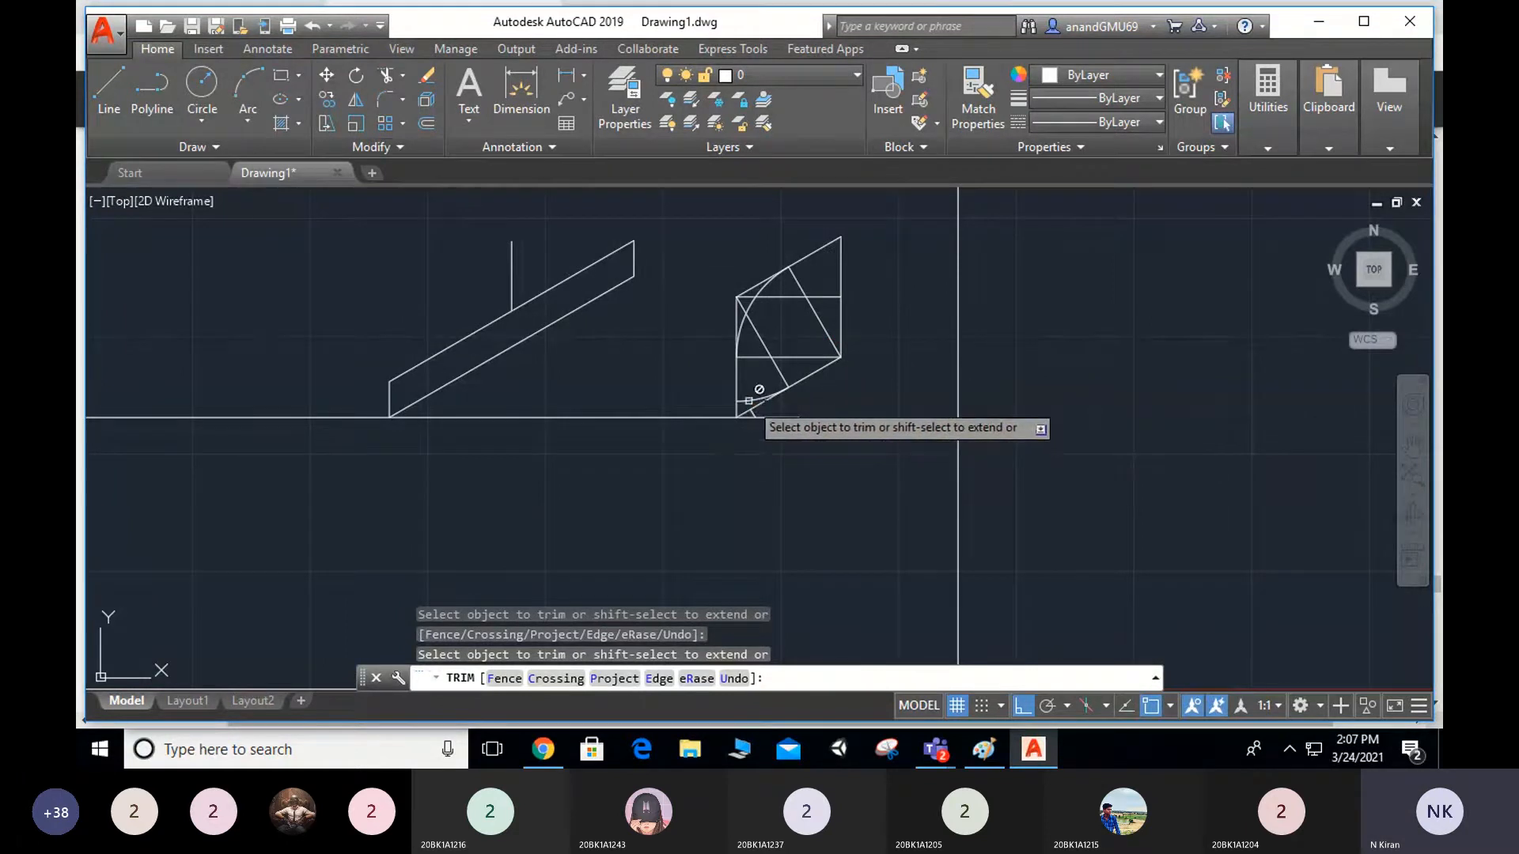
key(ctrl+z)
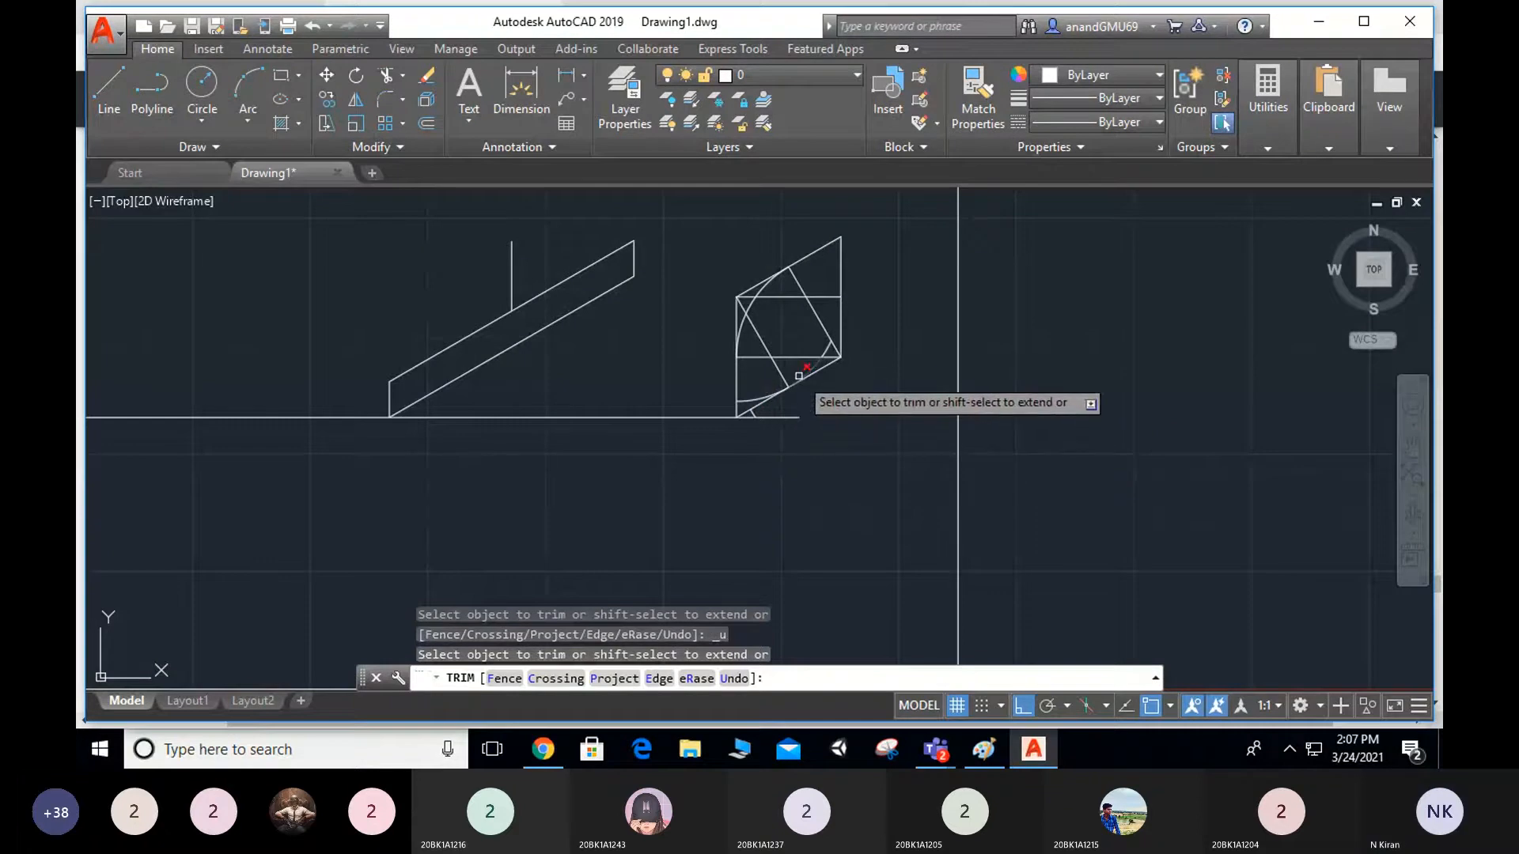
click(792, 376)
key(Escape)
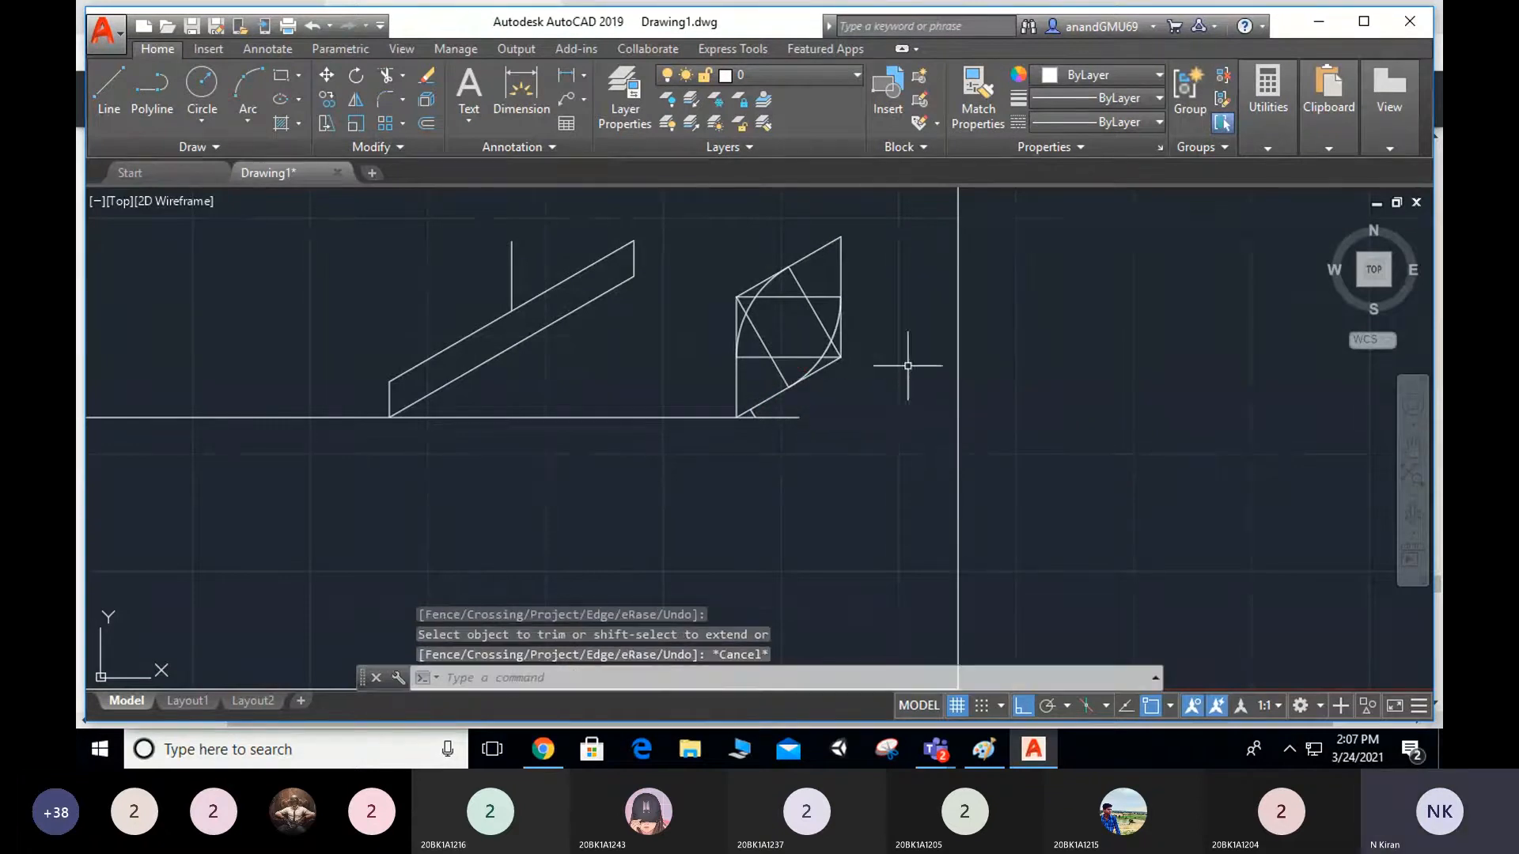
Draw a small circle centred on the lower-left intersection of the construction lines, with its radius reaching the left edge's midpoint.
key(BackSpace)
key(Return)
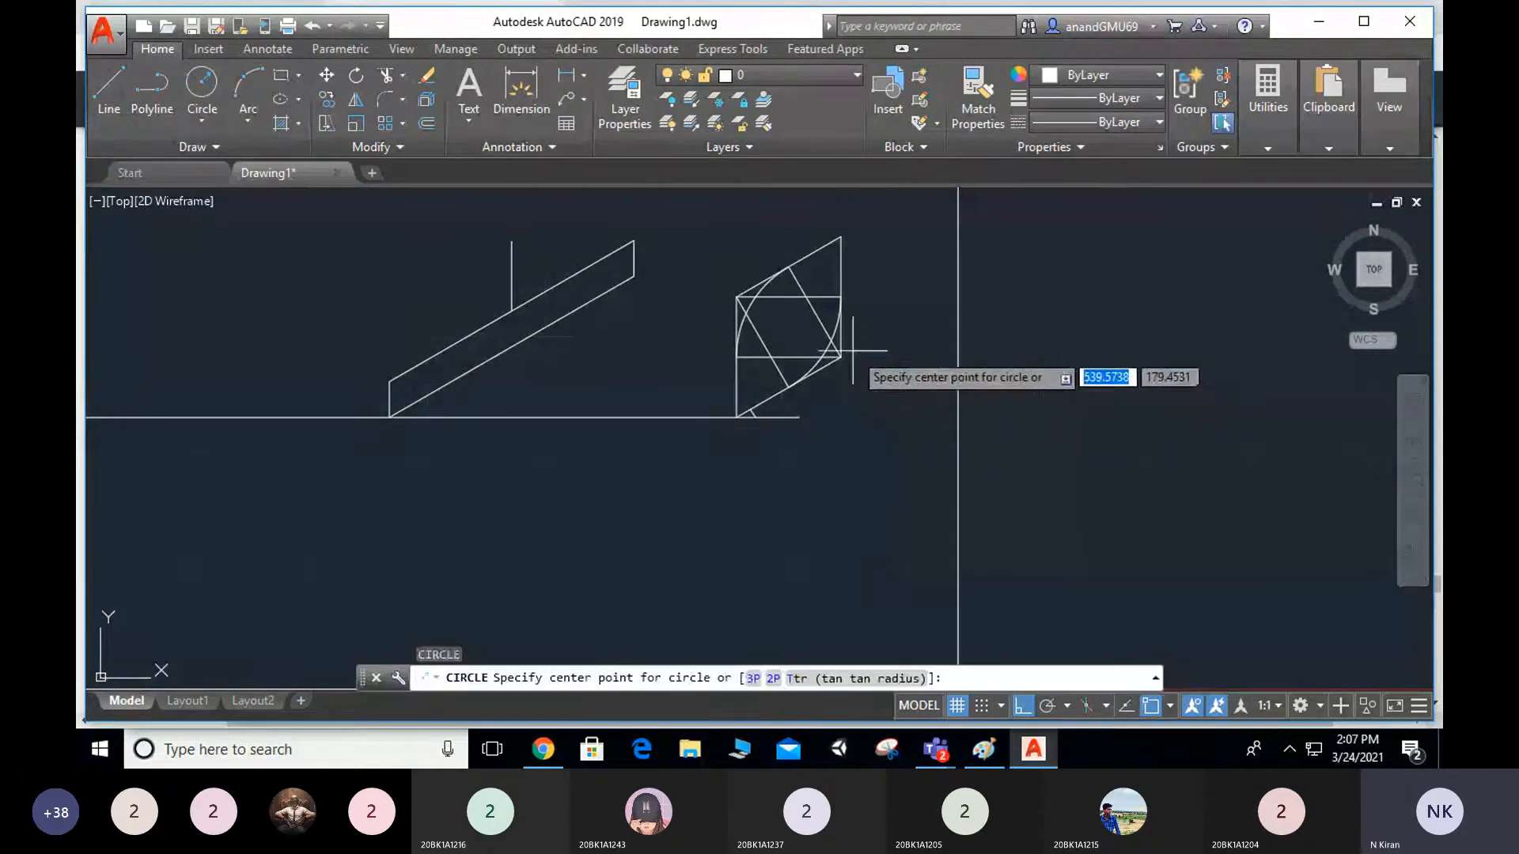
click(771, 355)
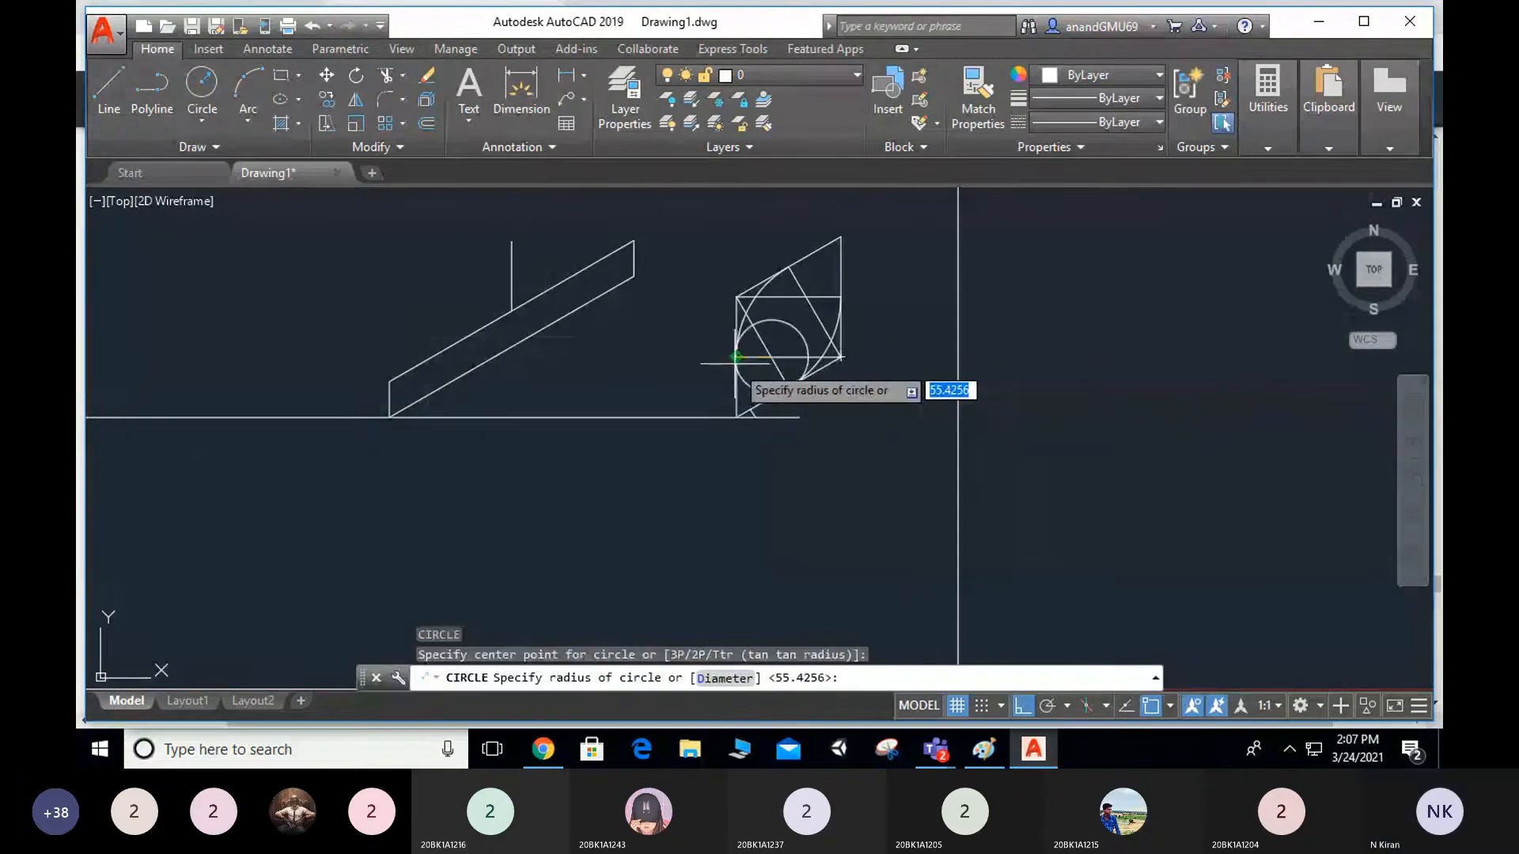
click(736, 360)
key(Escape)
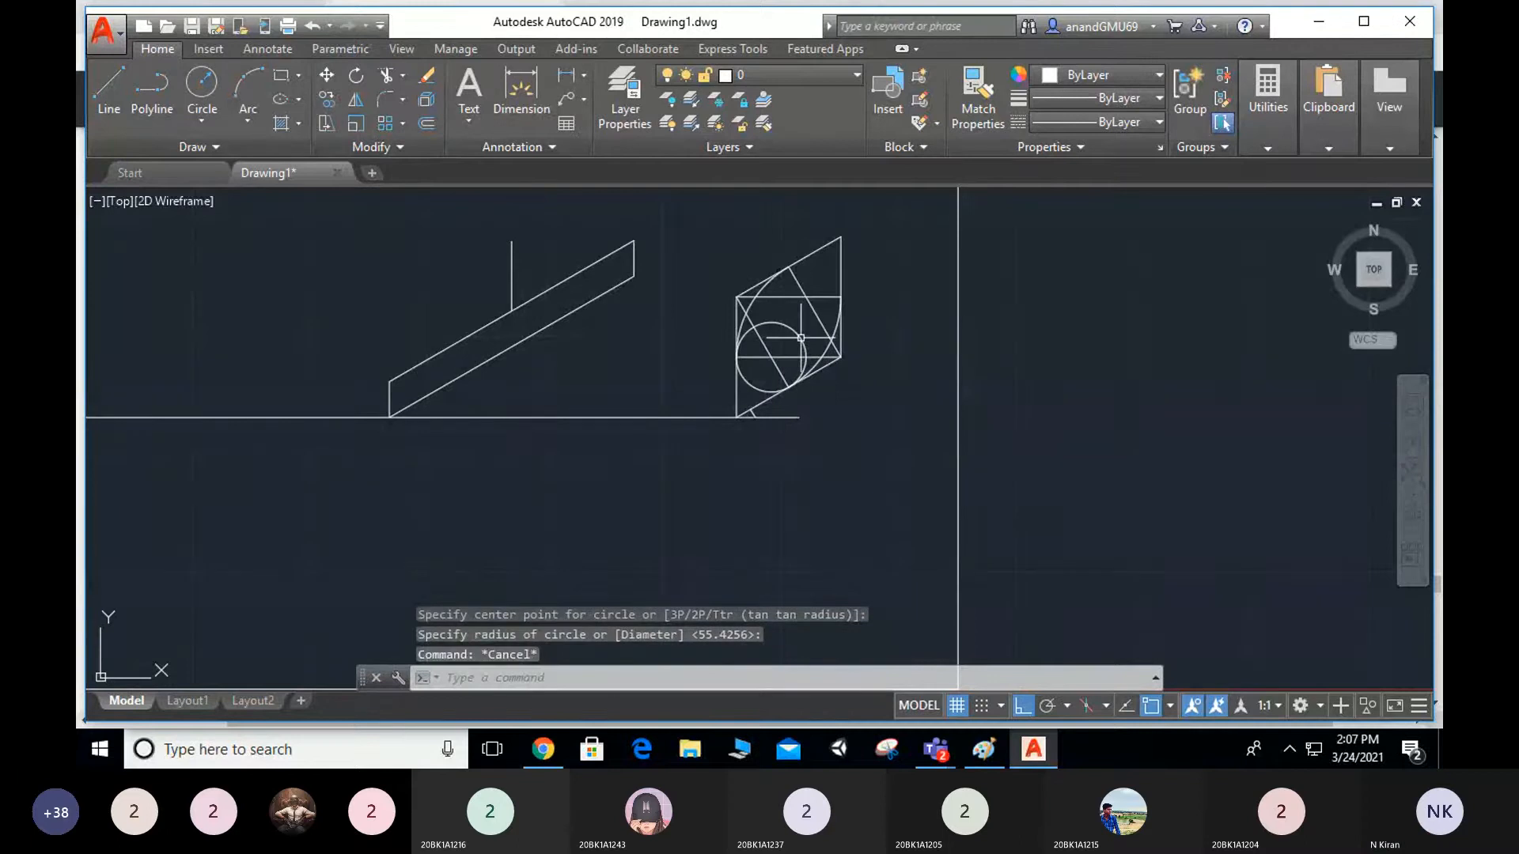
Trim the small circle around the lower-left intersection to the arc between the left and lower edge midpoints.
text(tr)
key(Return)
key(Return)
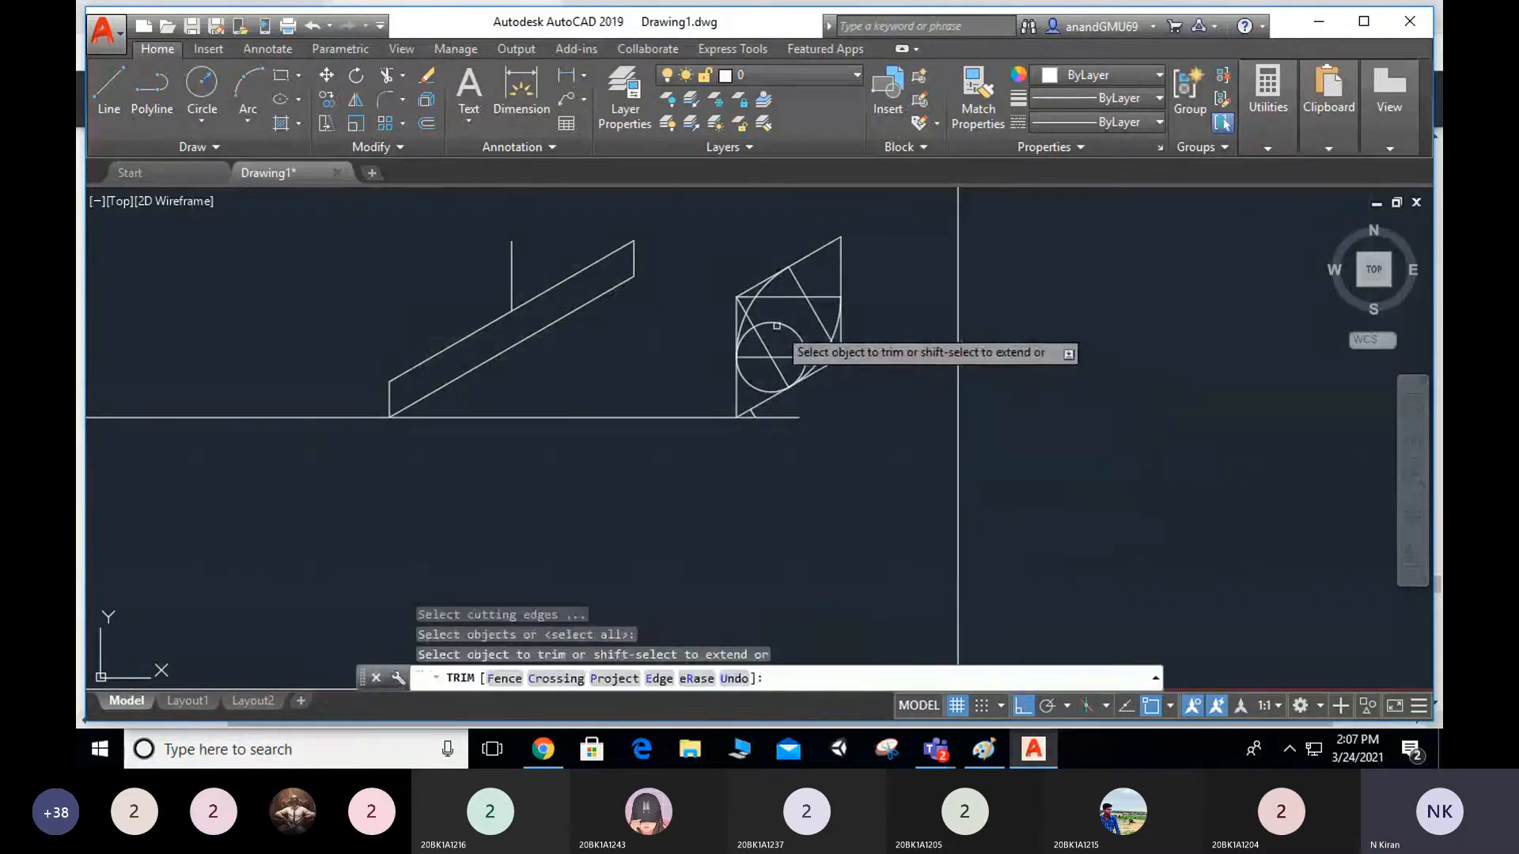
click(779, 325)
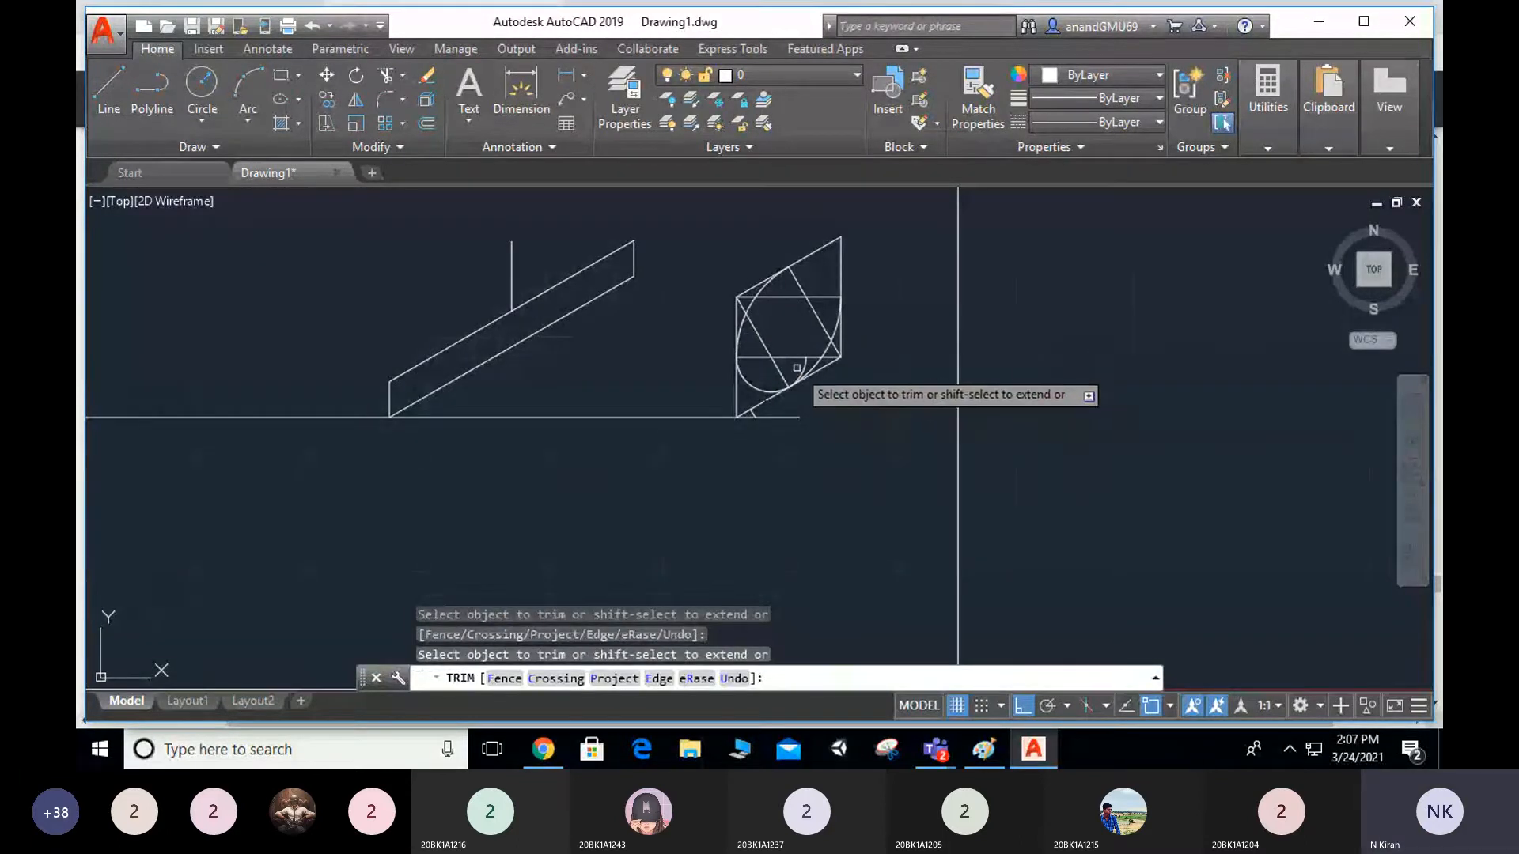
key(Escape)
key(Escape)
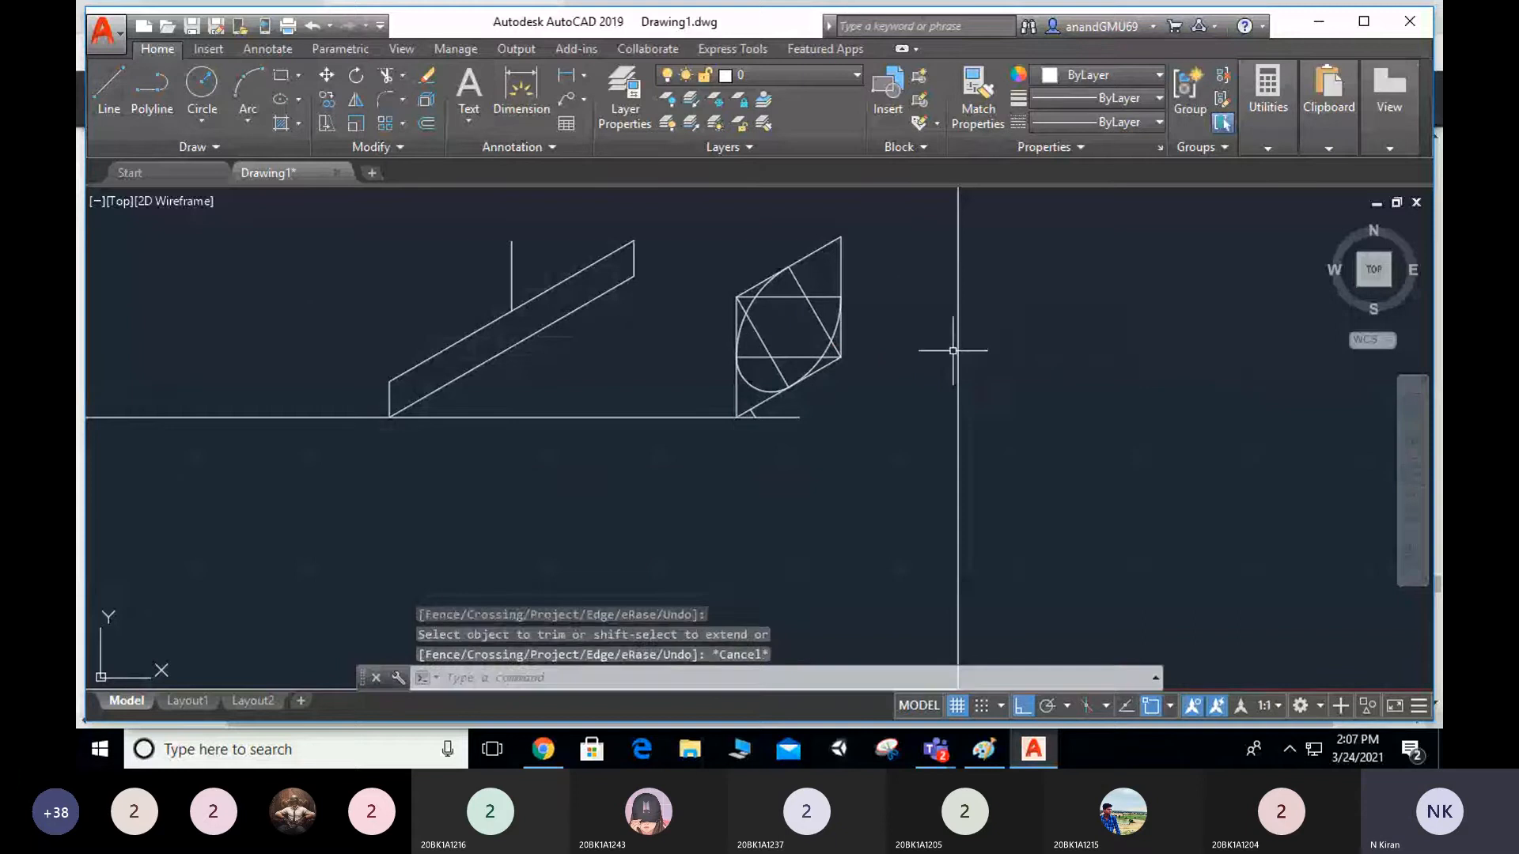
Draw a small circle centred on the upper-right intersection of the construction lines, with its radius reaching the upper sloping edge's midpoint.
key(Return)
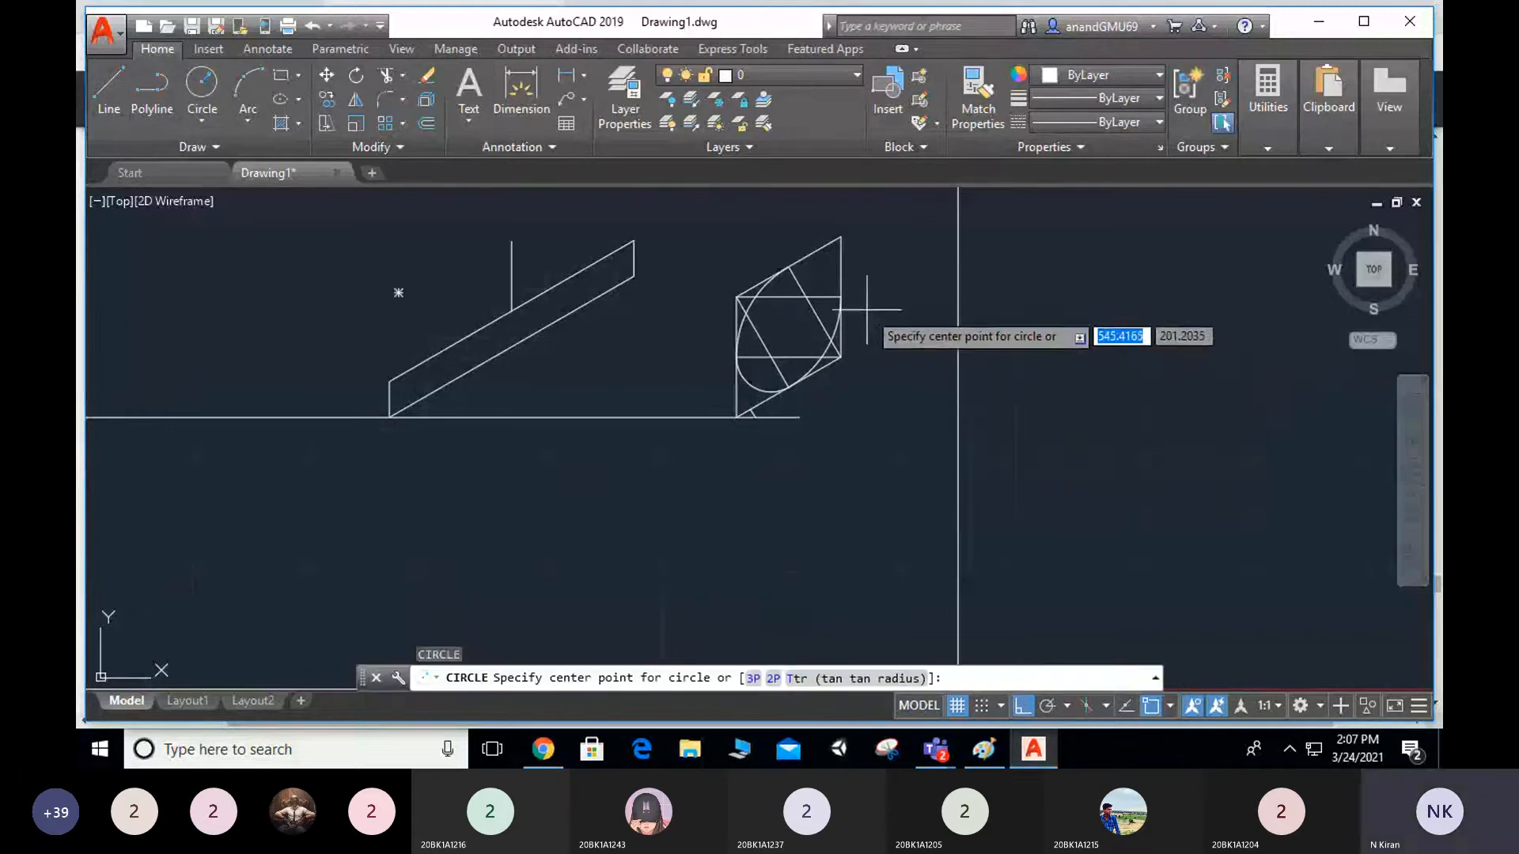
click(807, 298)
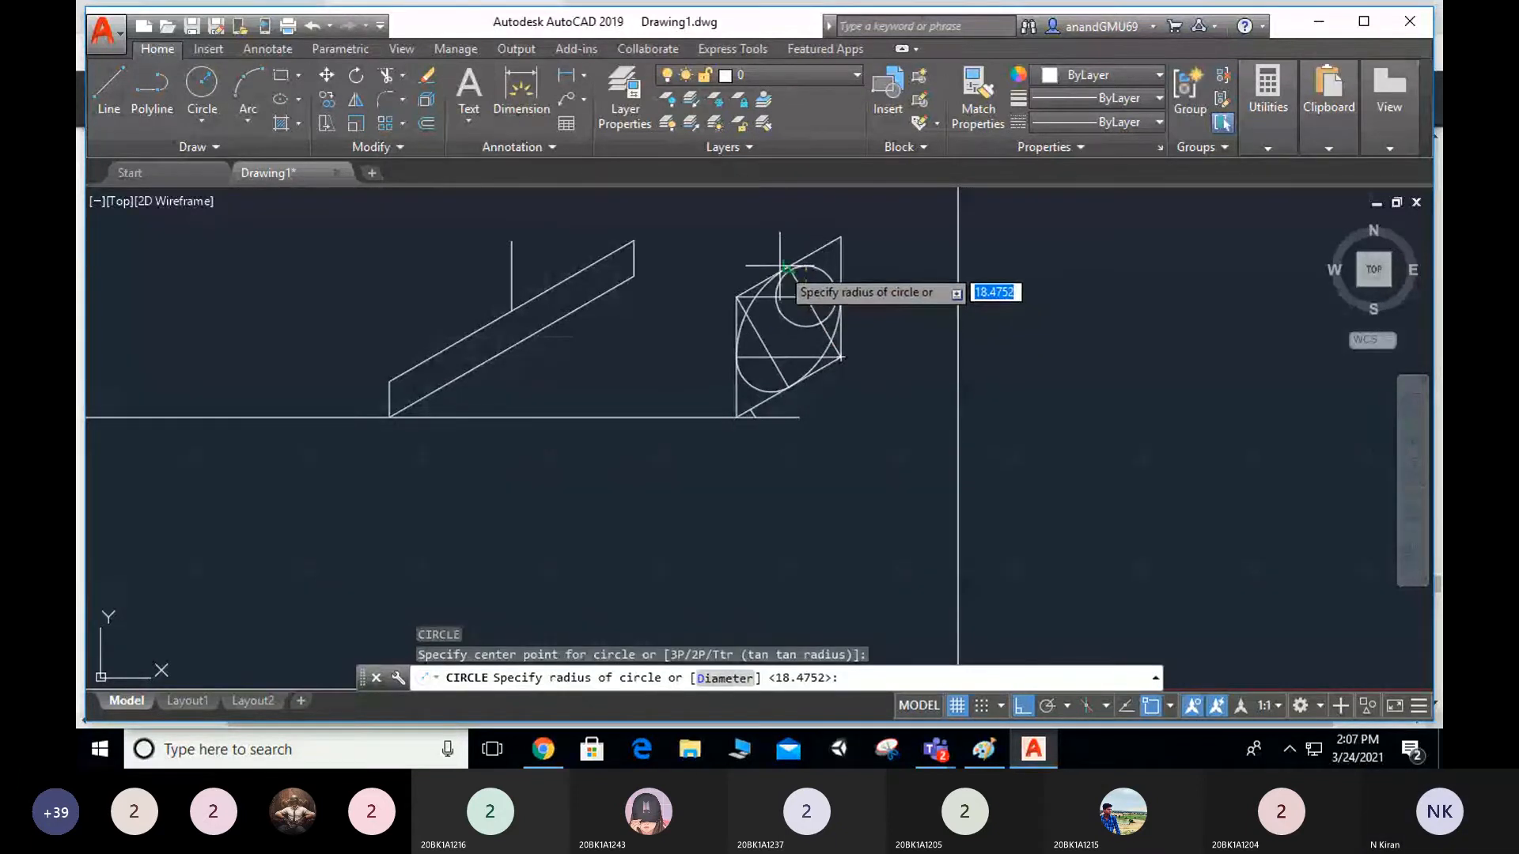
click(789, 260)
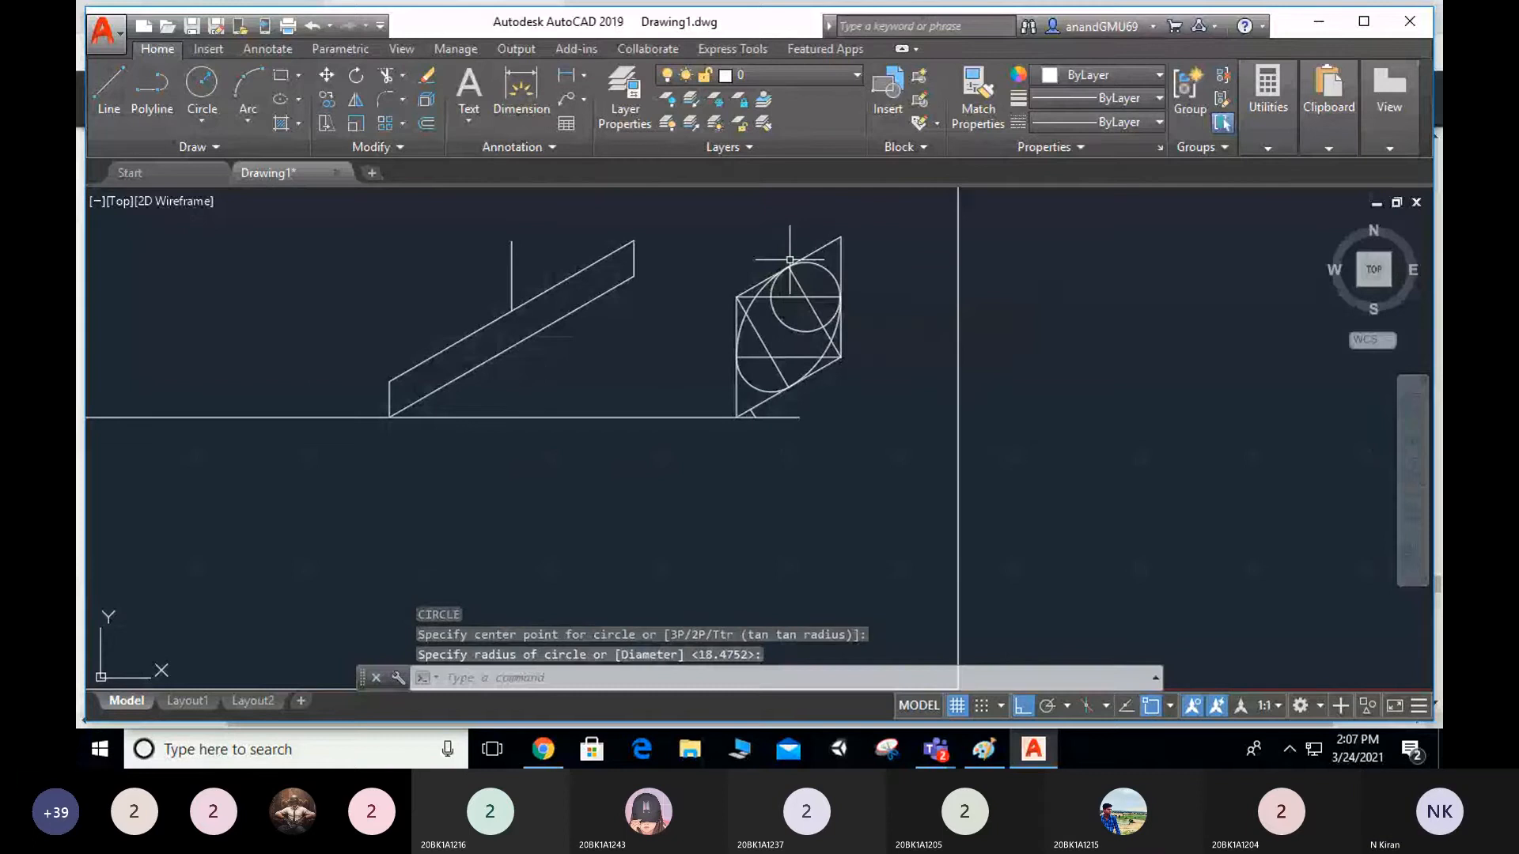
Trim the small circle around the upper-right intersection to the arc between the upper and right edge midpoints.
scroll(790, 260, up, 4)
scroll(809, 208, down, 4)
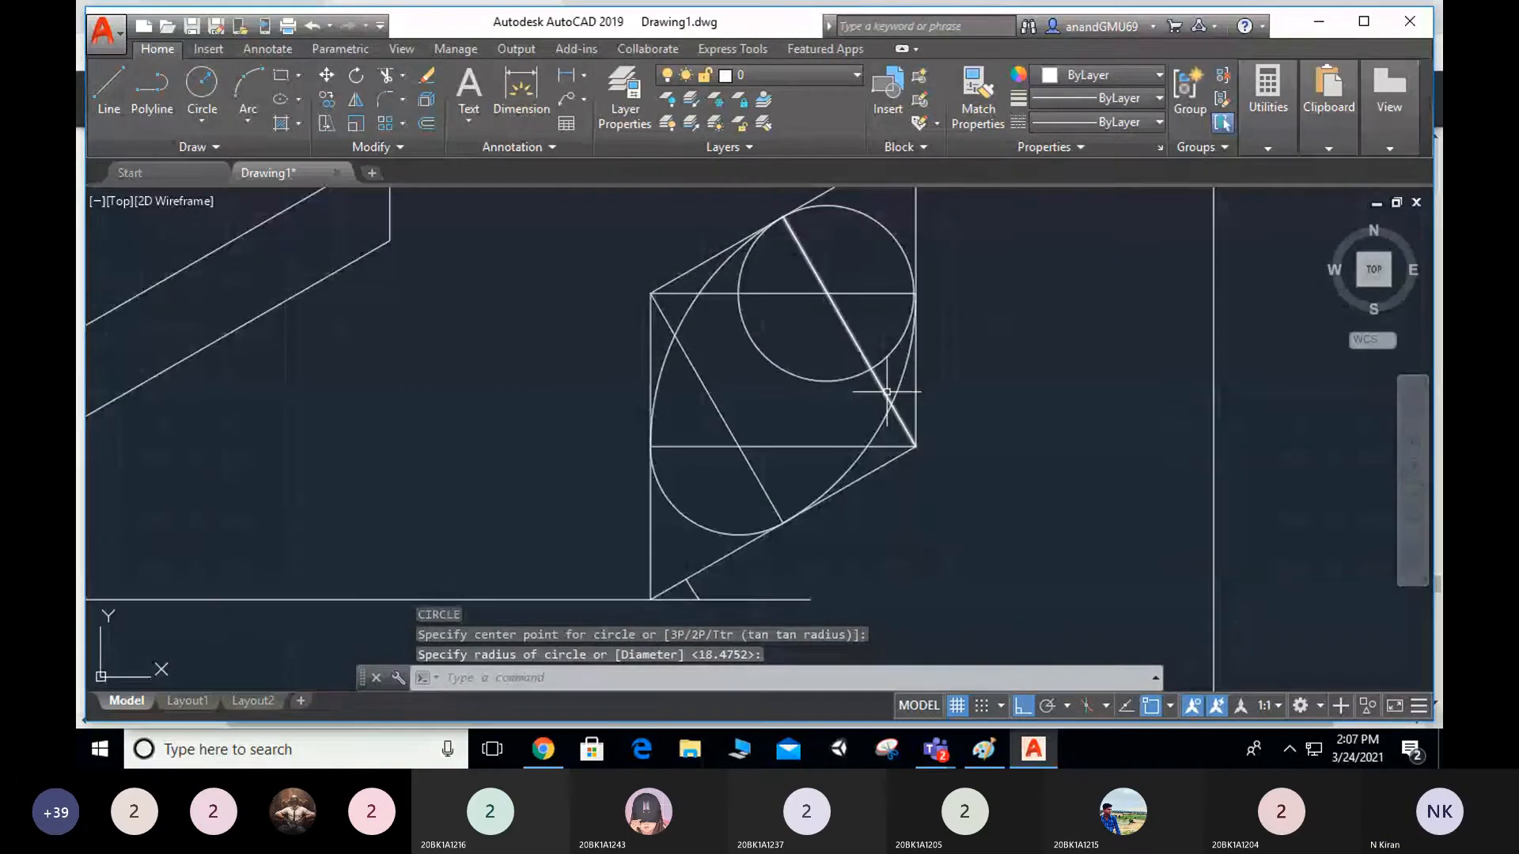
text(tr)
key(Return)
key(Return)
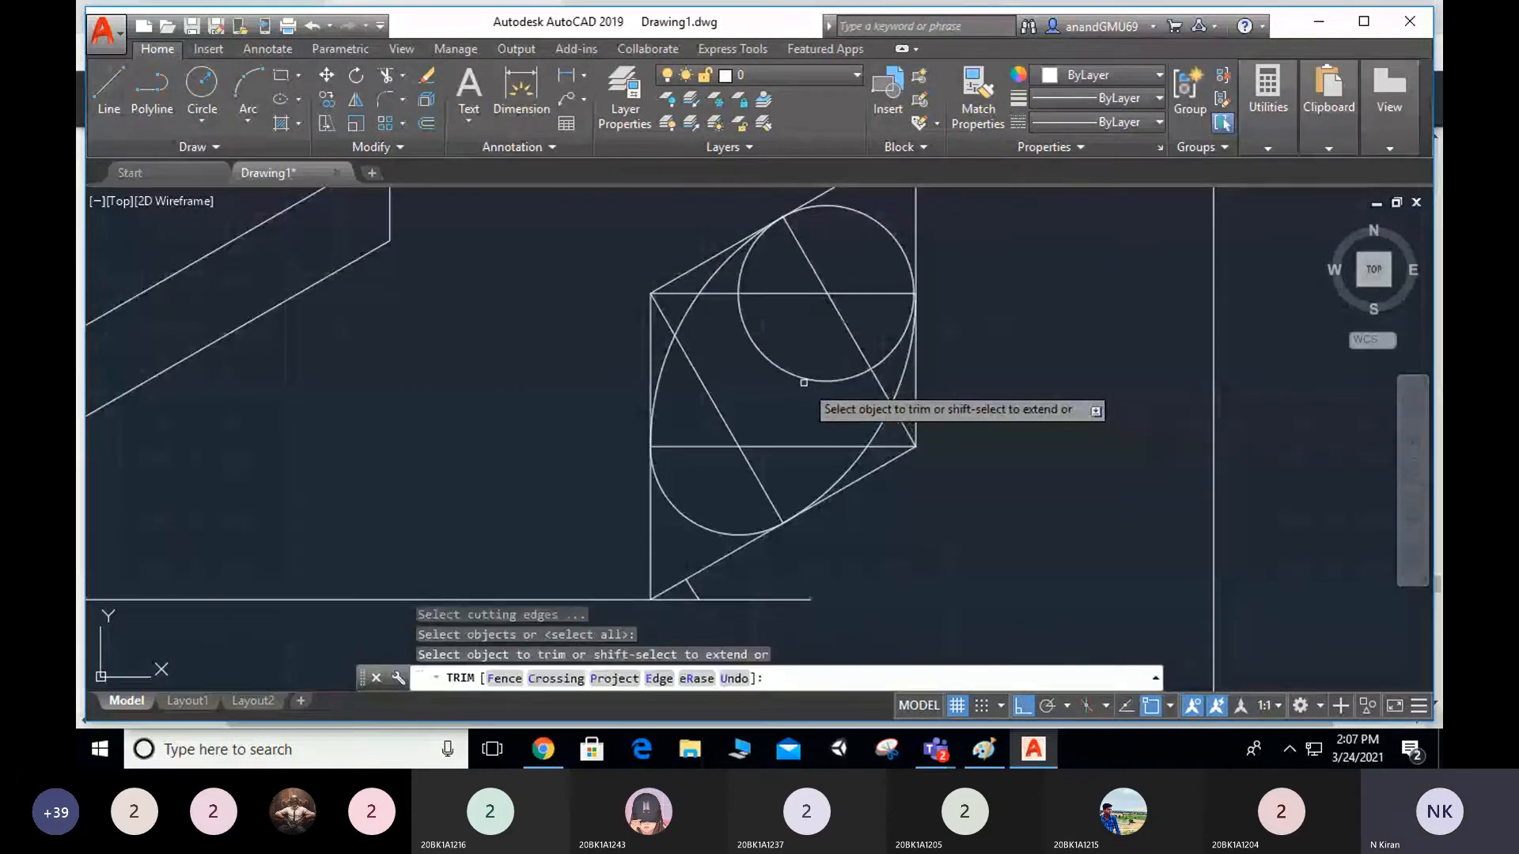
click(884, 353)
click(741, 267)
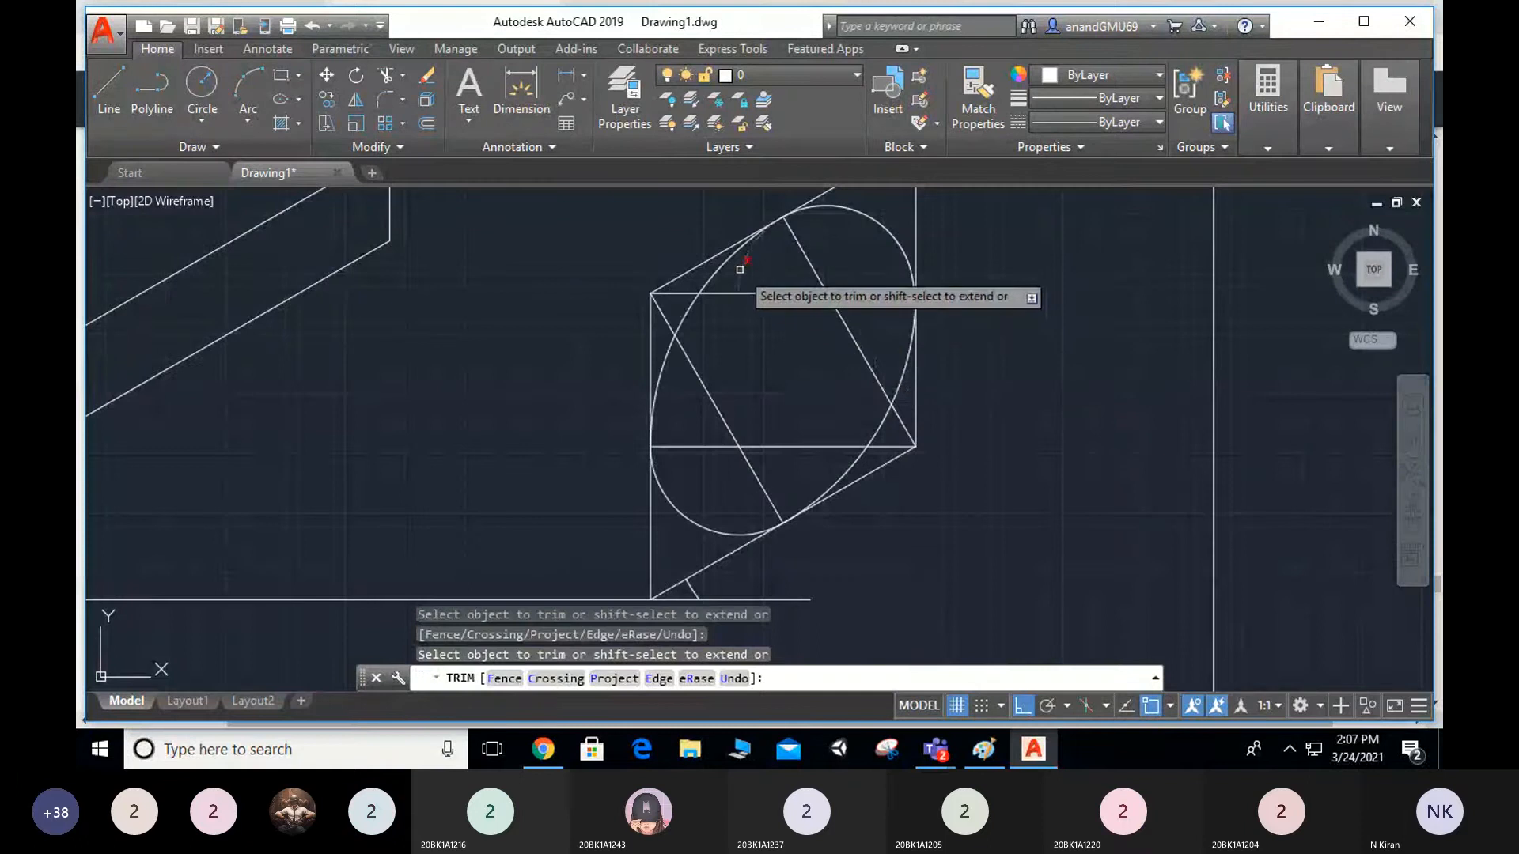
scroll(740, 267, down, 4)
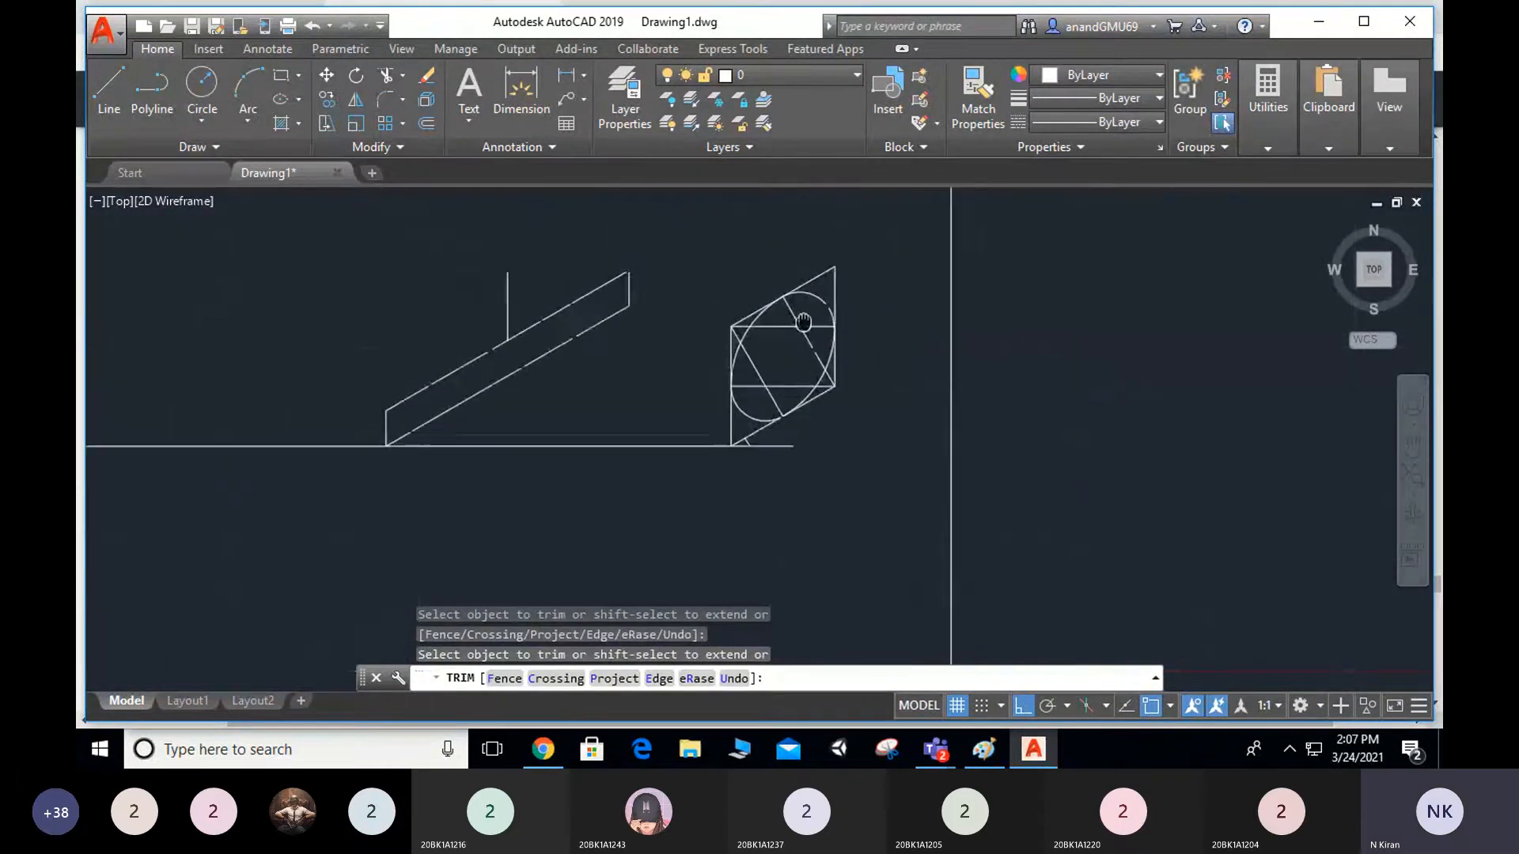
key(Escape)
key(Escape)
key(Escape)
Select the whole rhombus with its inscribed ellipse and construction lines, and start the Move command.
click(664, 231)
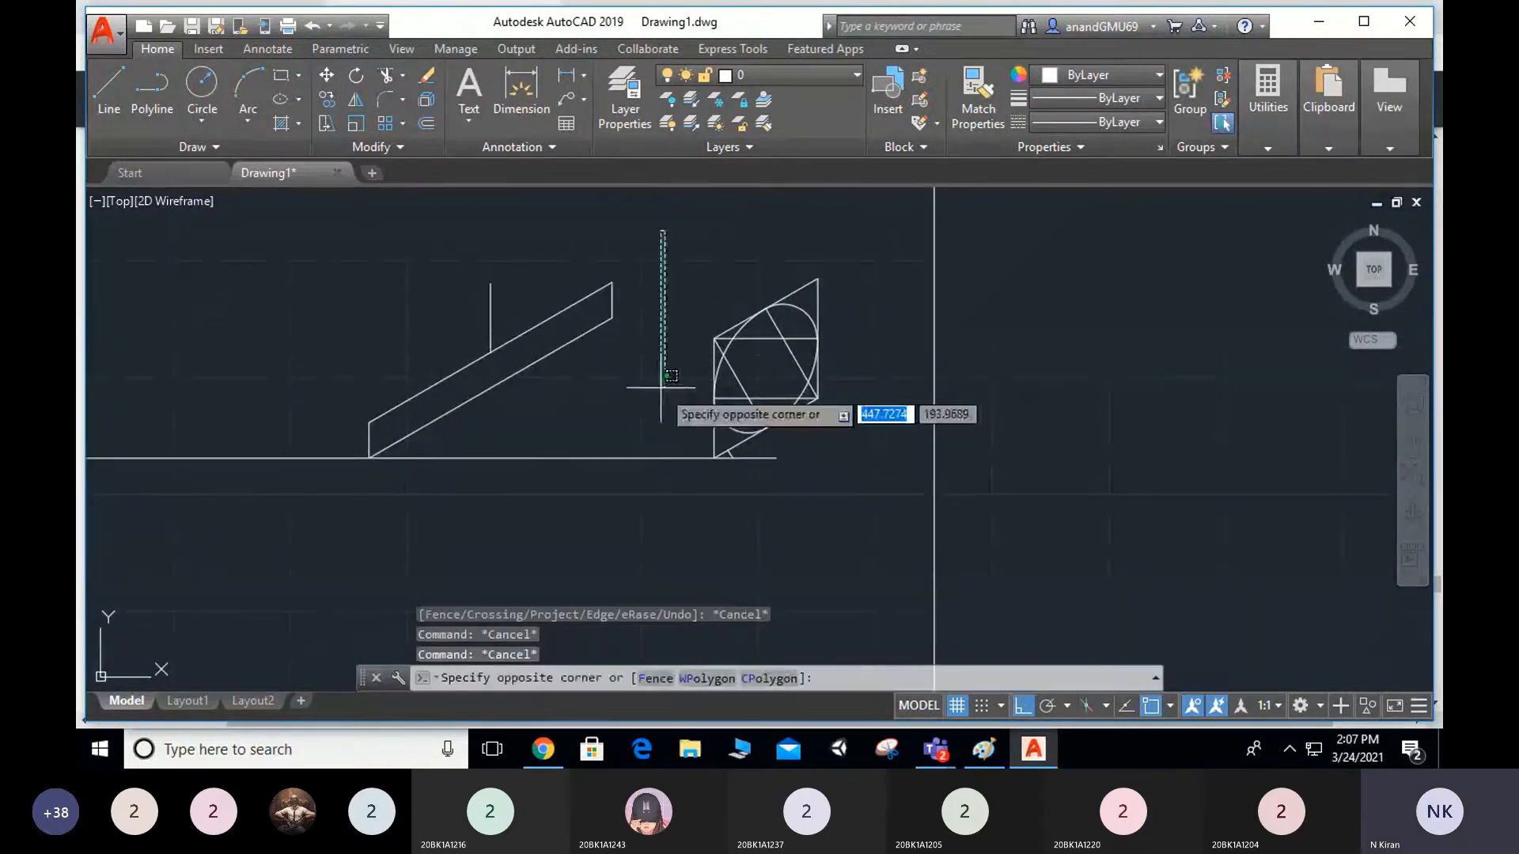
click(865, 481)
text(m)
key(Return)
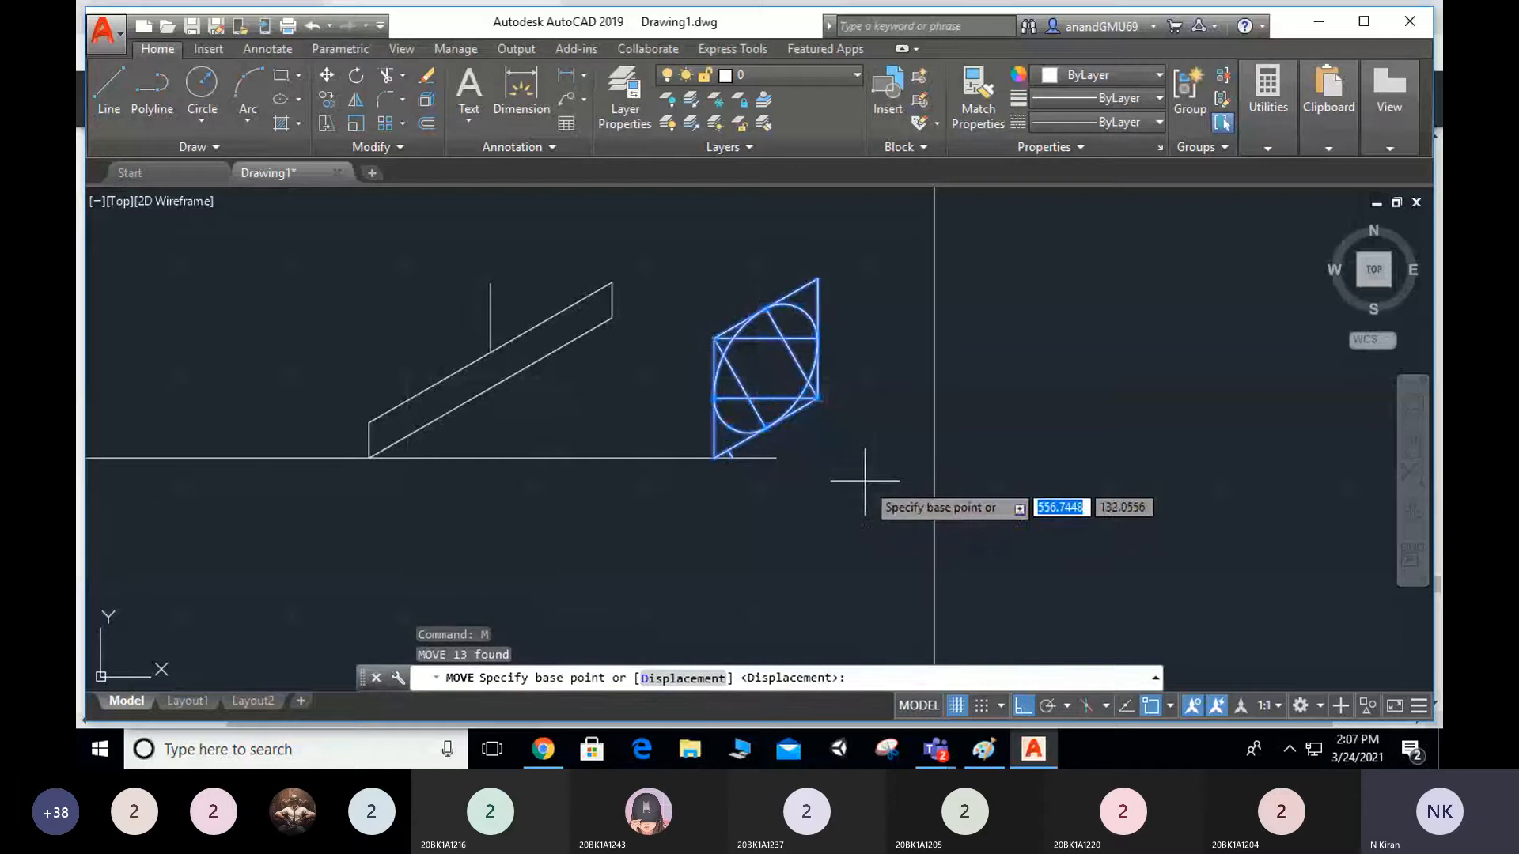
scroll(775, 424, up, 2)
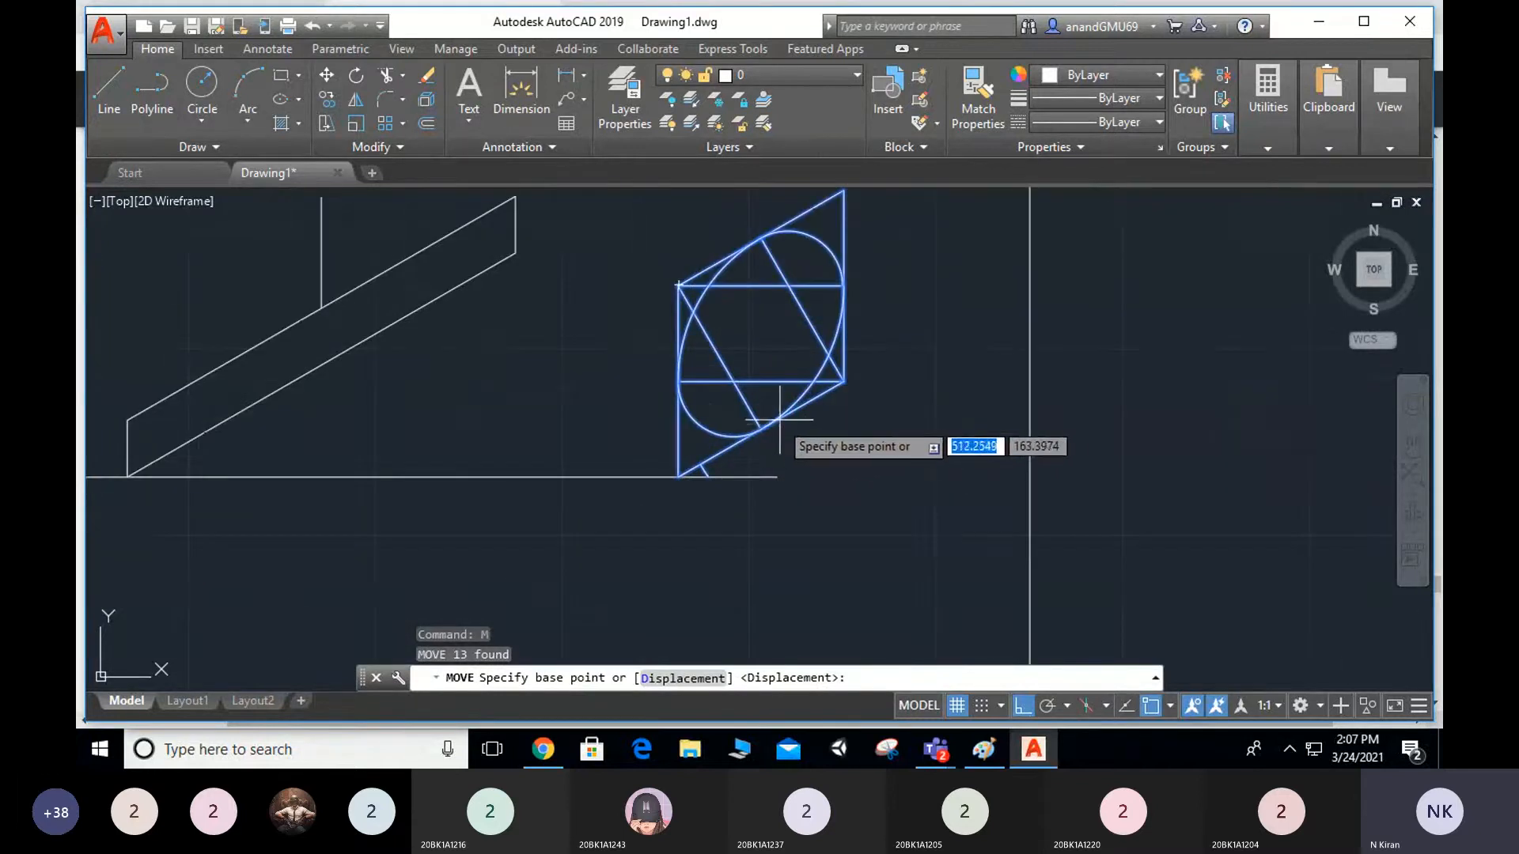
scroll(776, 424, up, 4)
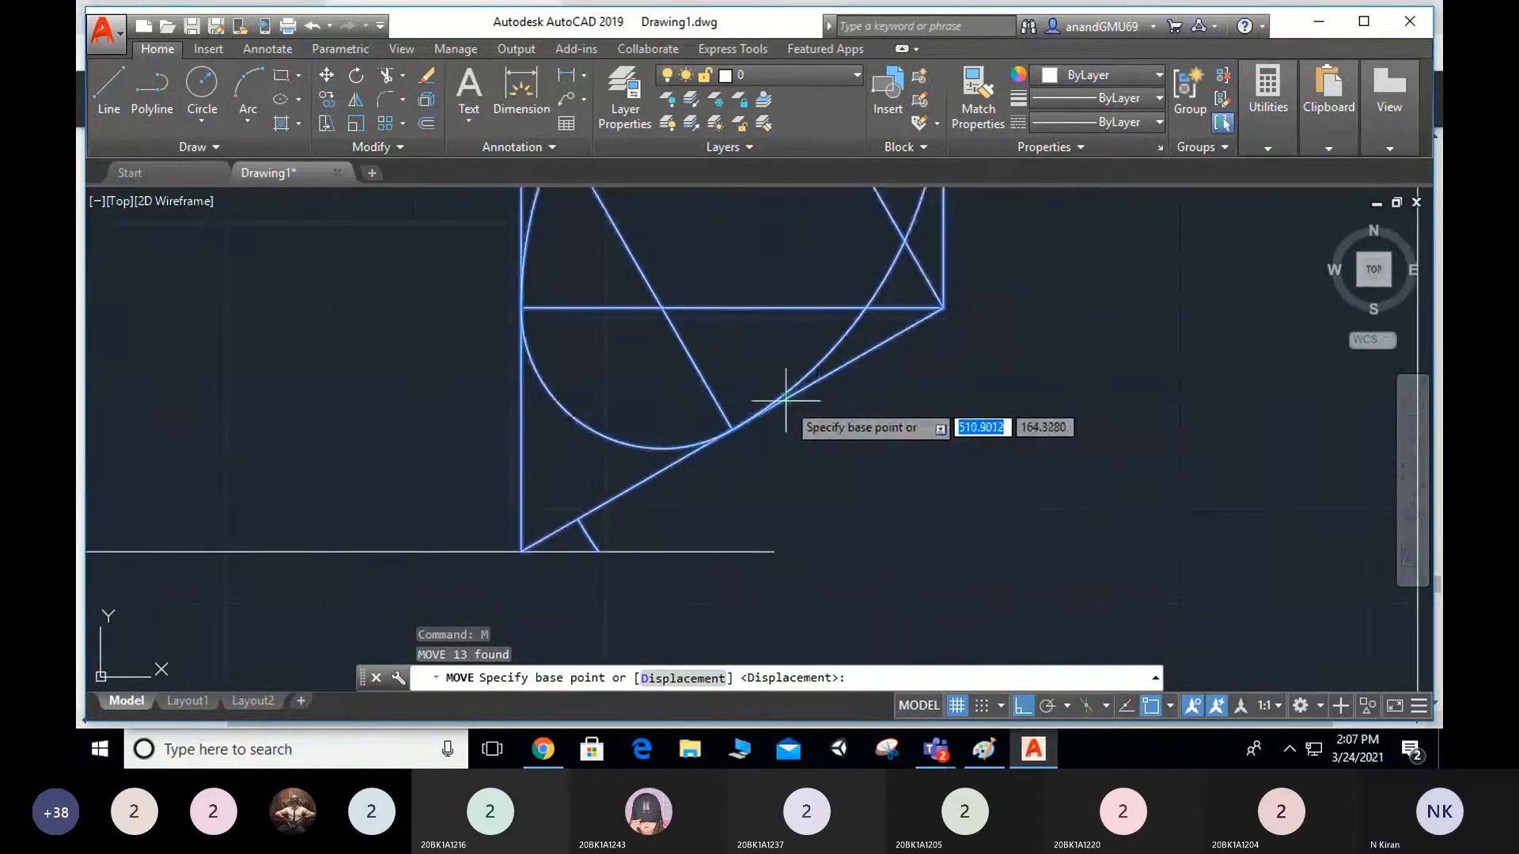
scroll(797, 392, up, 5)
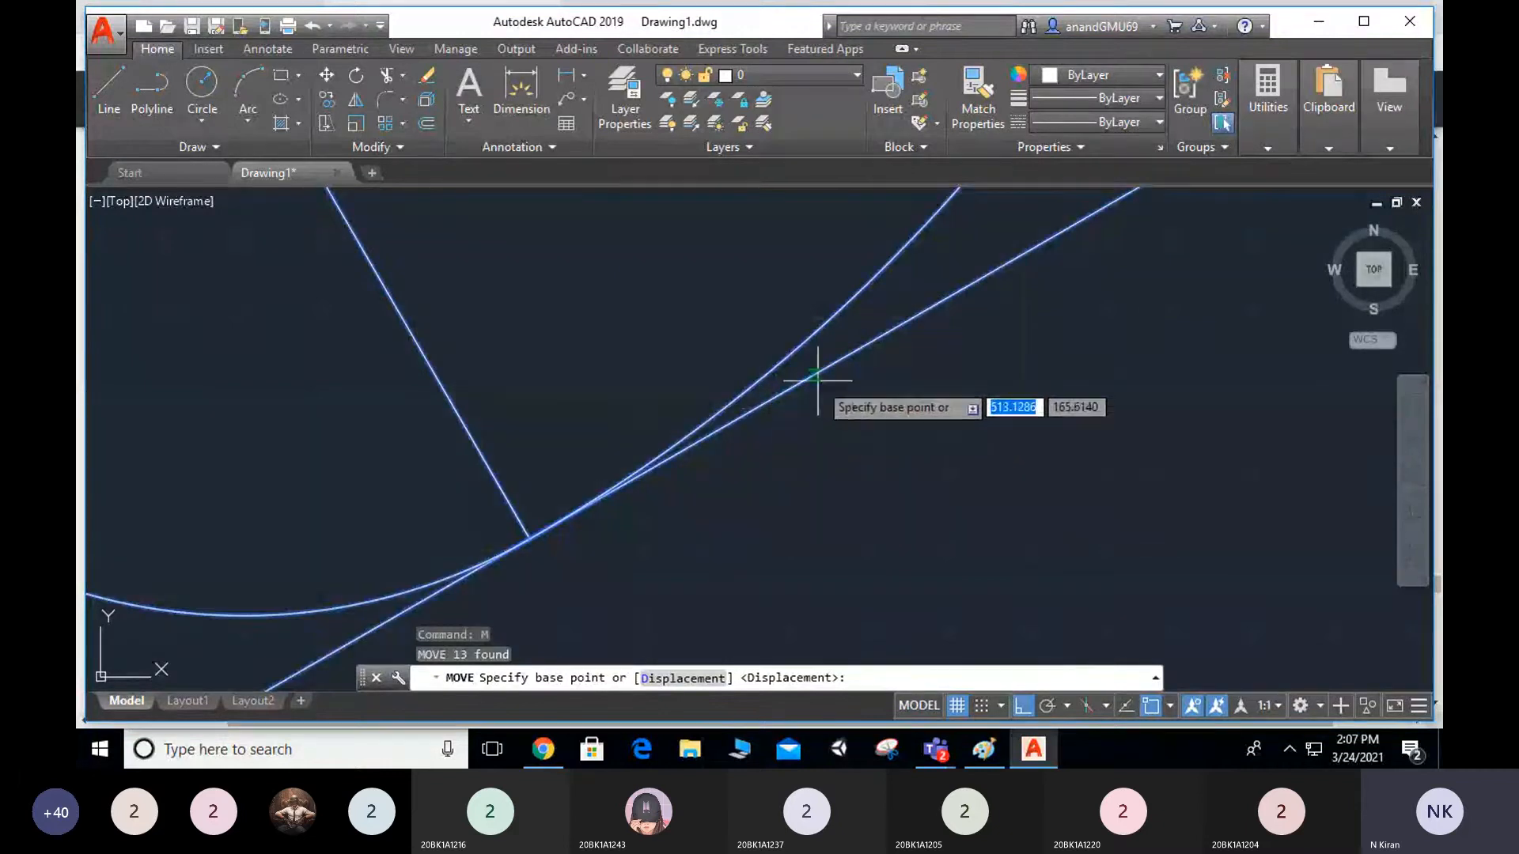
Switch to the Microsoft Teams meeting and use its screen sharing control.
mouse_move(935, 748)
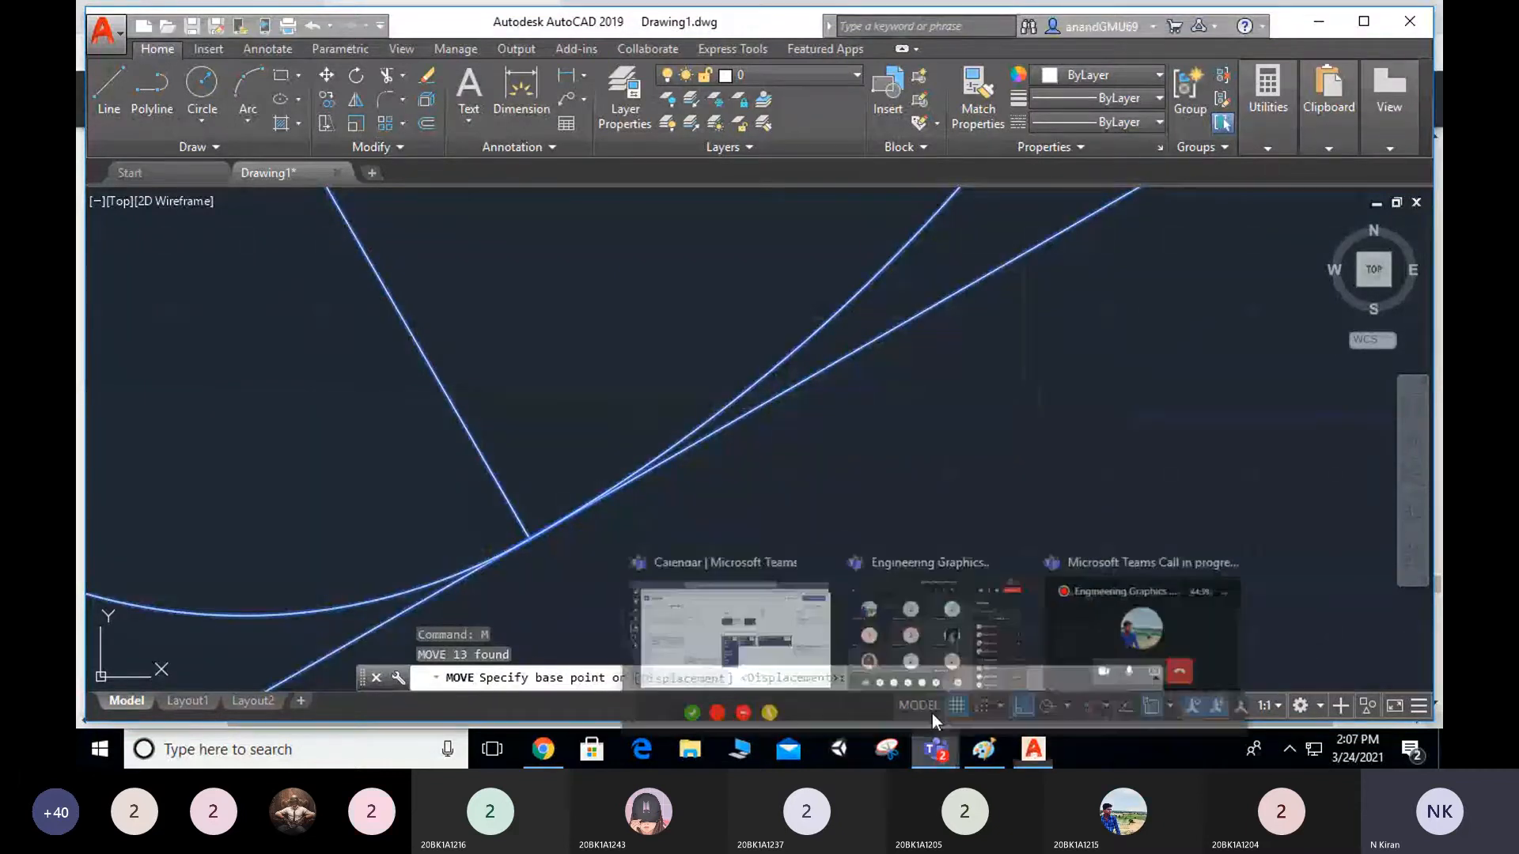
click(965, 605)
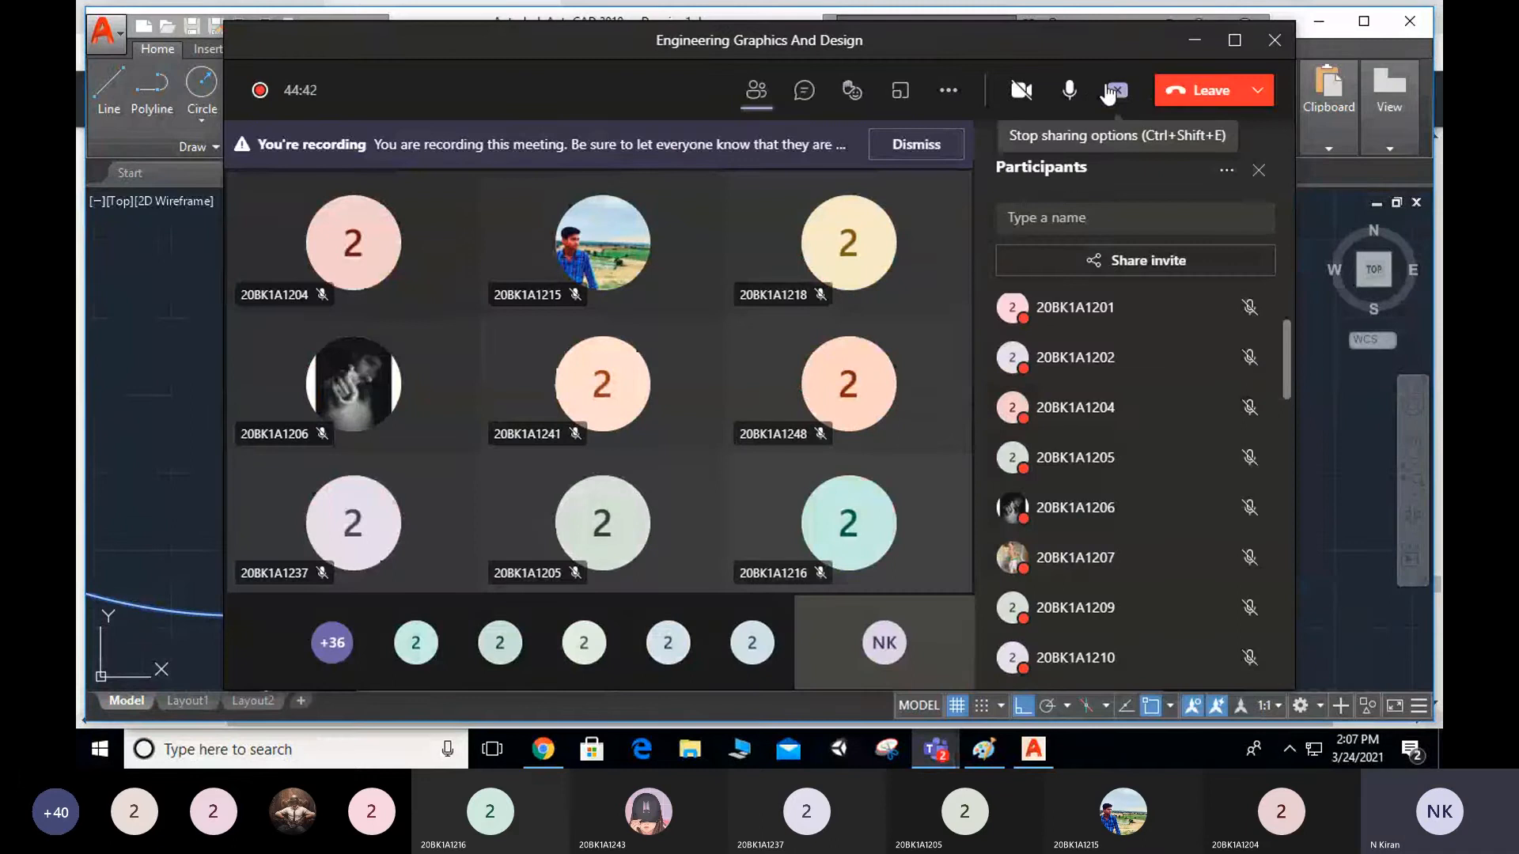
click(1109, 91)
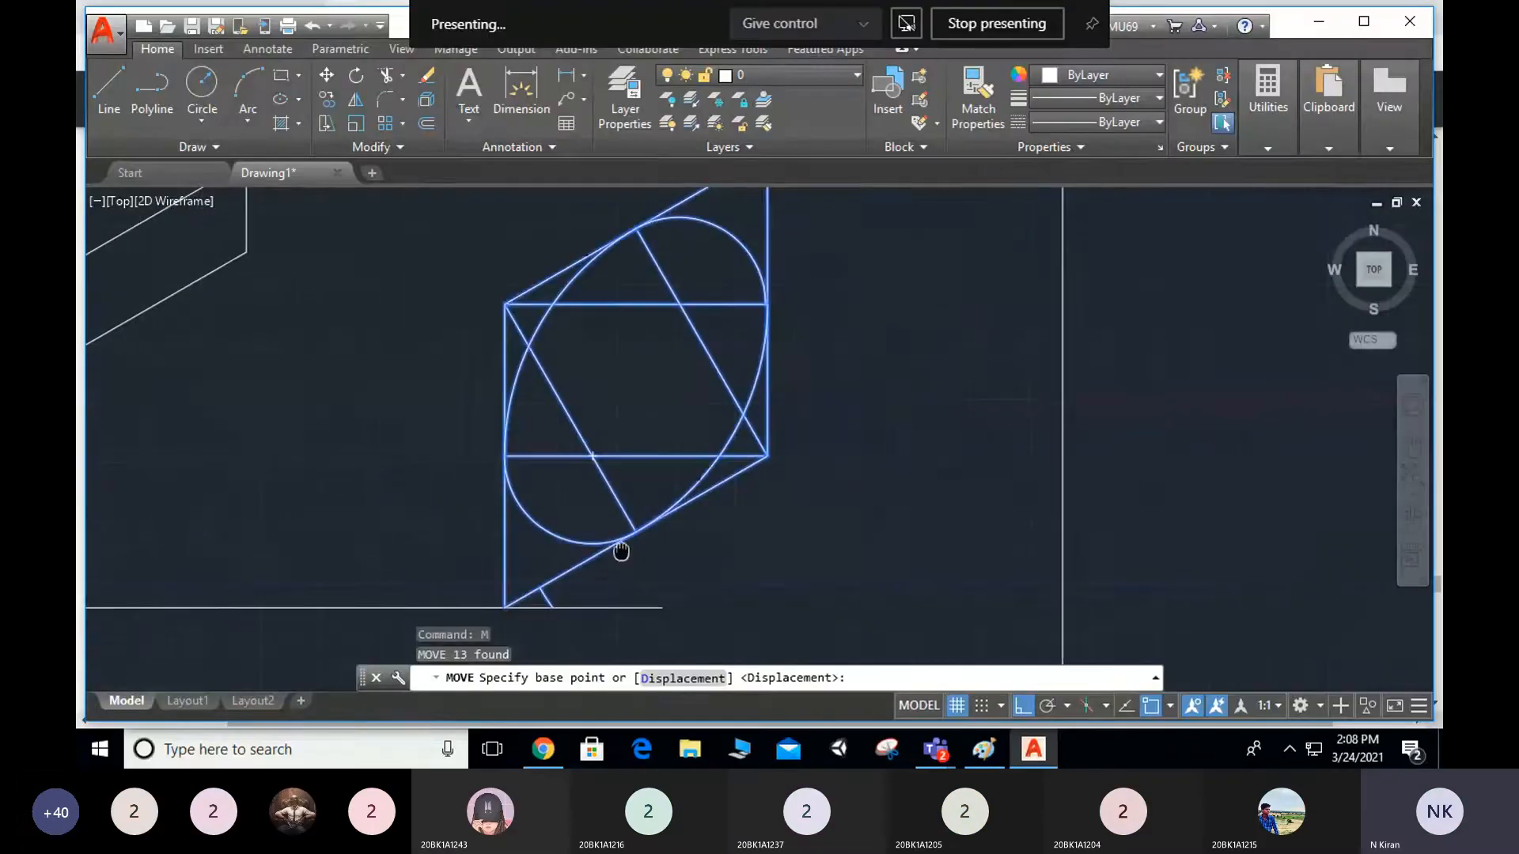
Move the selected rhombus and ellipse from a point near its lower edge's midpoint to the vertical line's foot on the base's upper edge.
scroll(658, 518, up, 4)
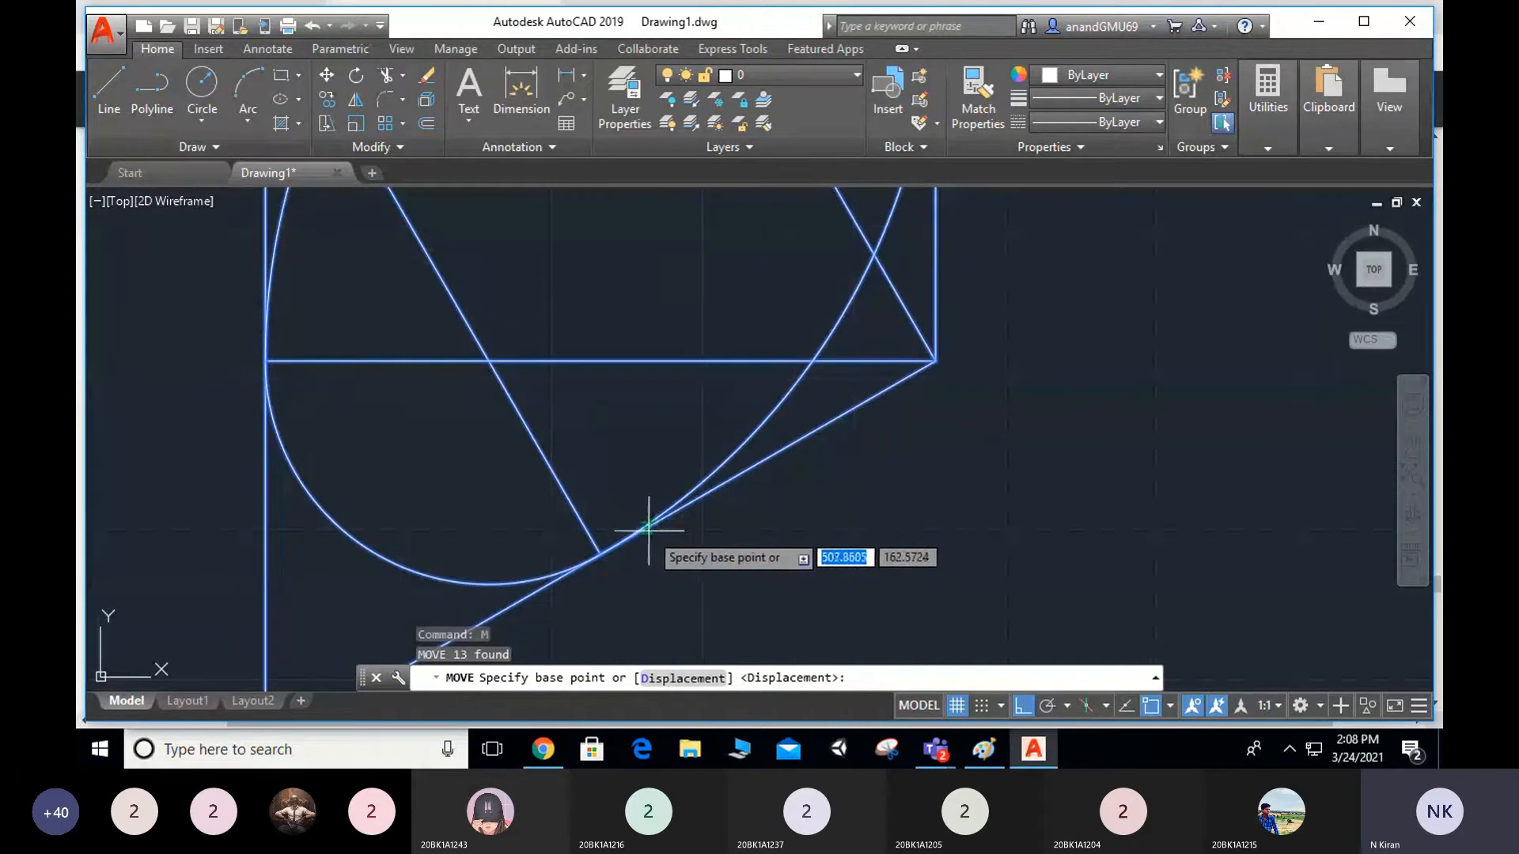
scroll(648, 530, up, 3)
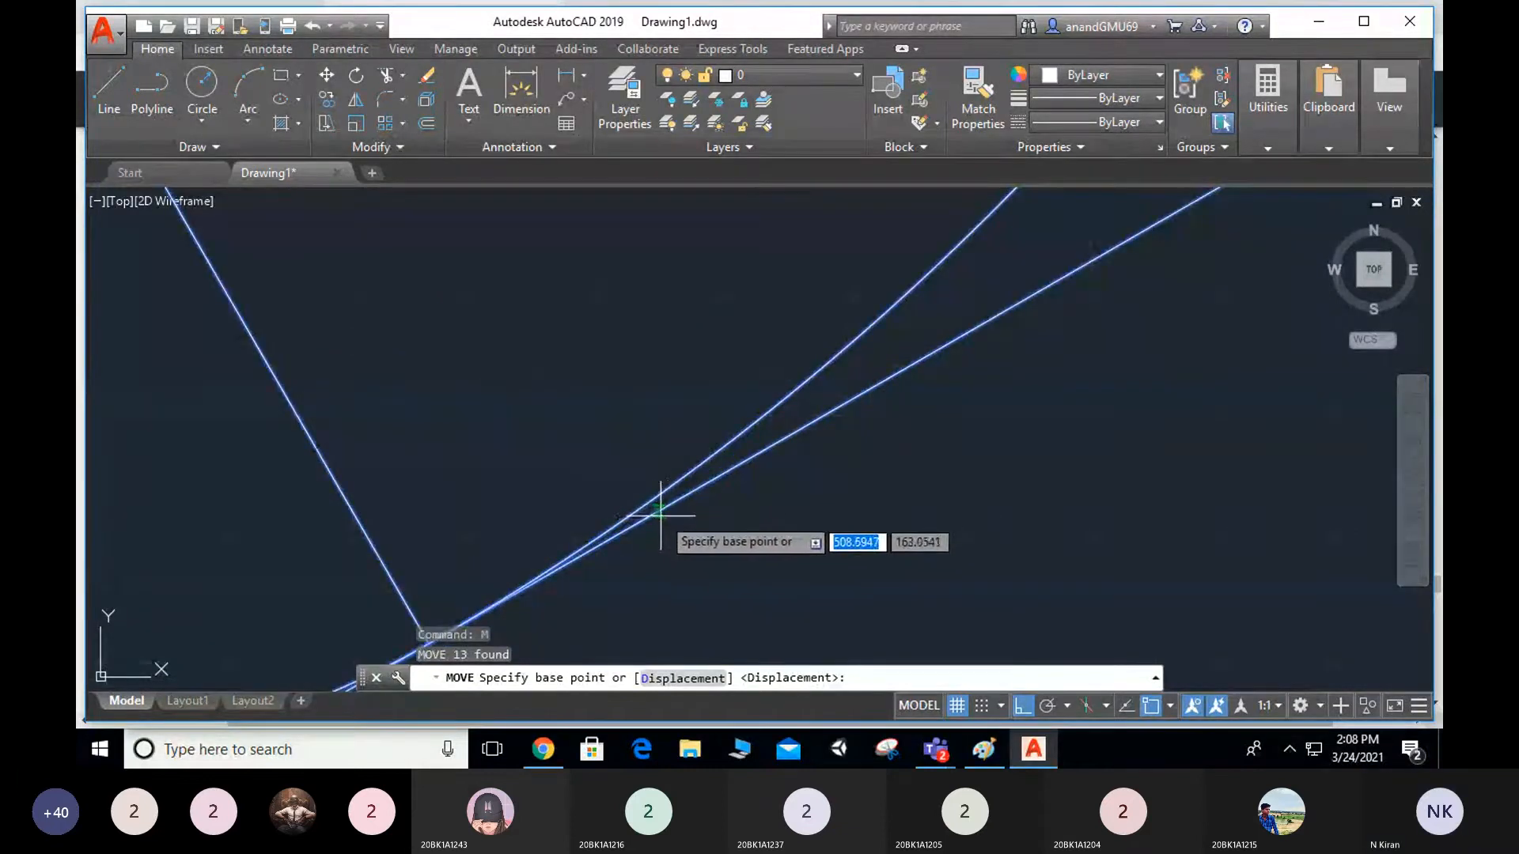
scroll(663, 512, down, 4)
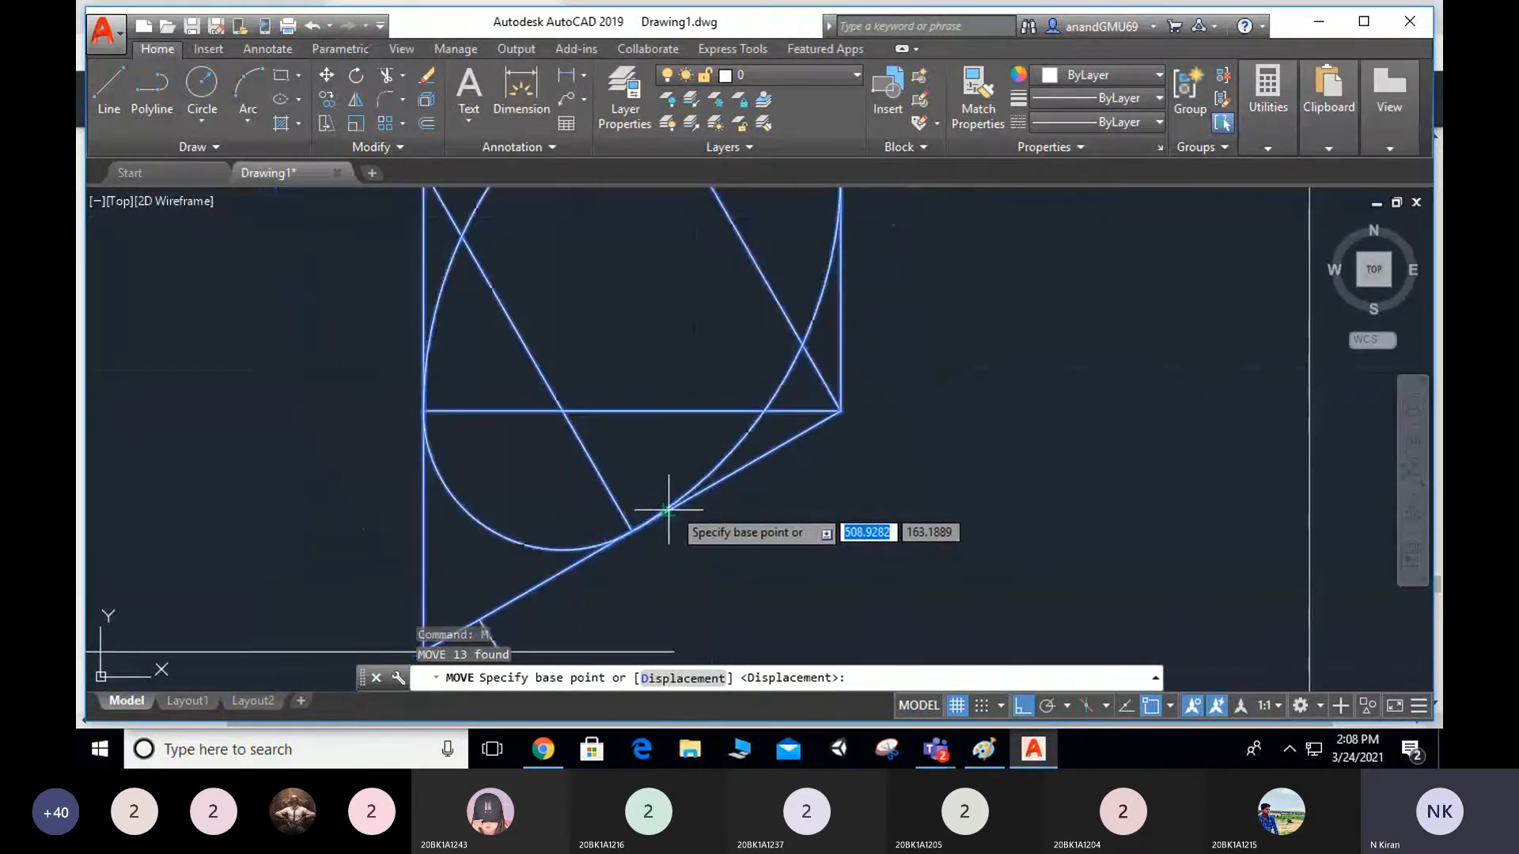
scroll(669, 510, down, 2)
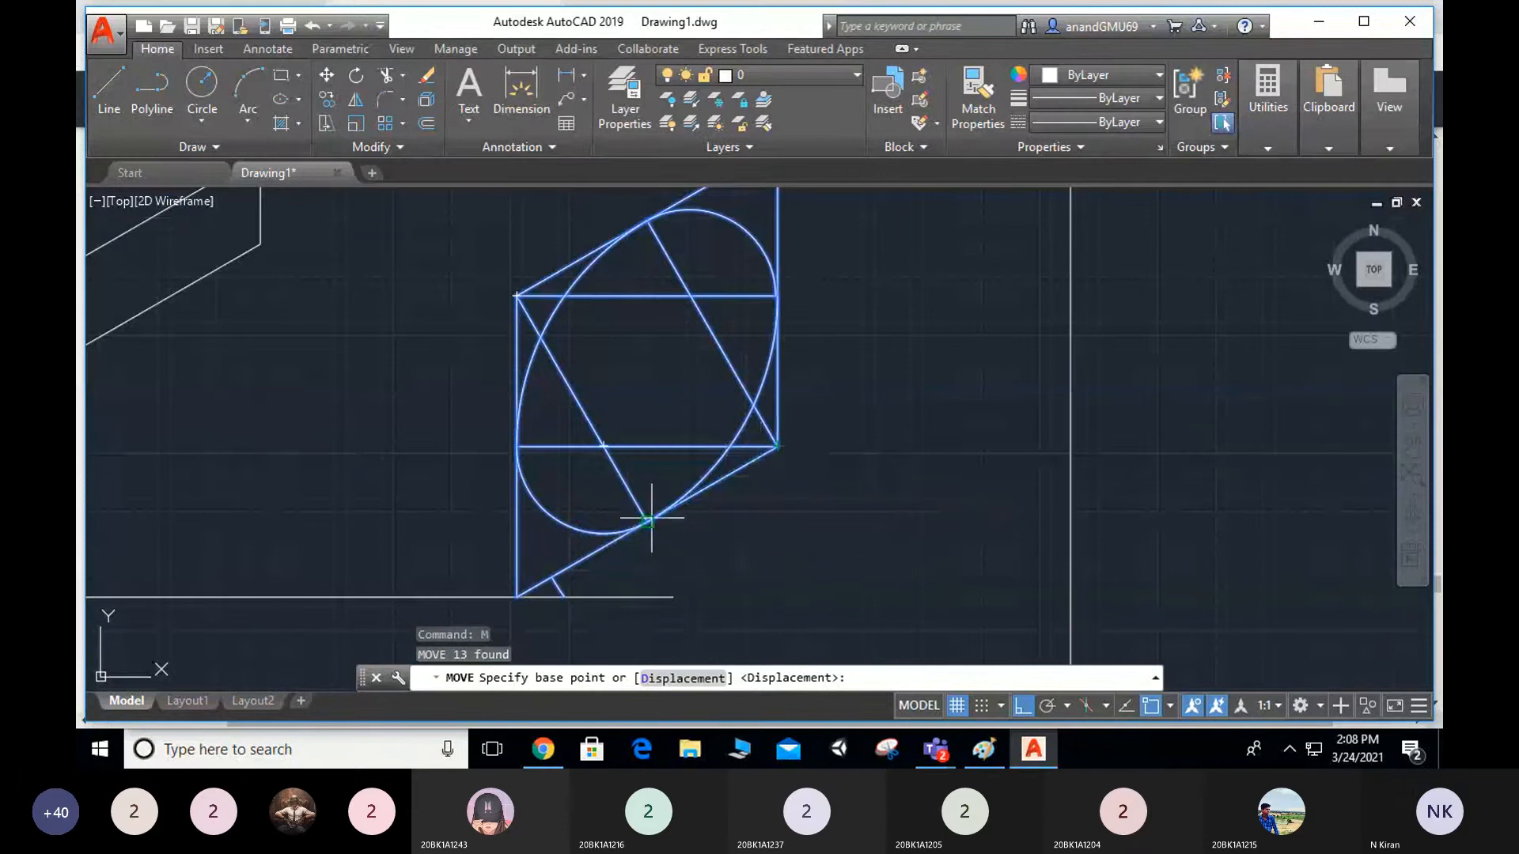
scroll(644, 509, up, 5)
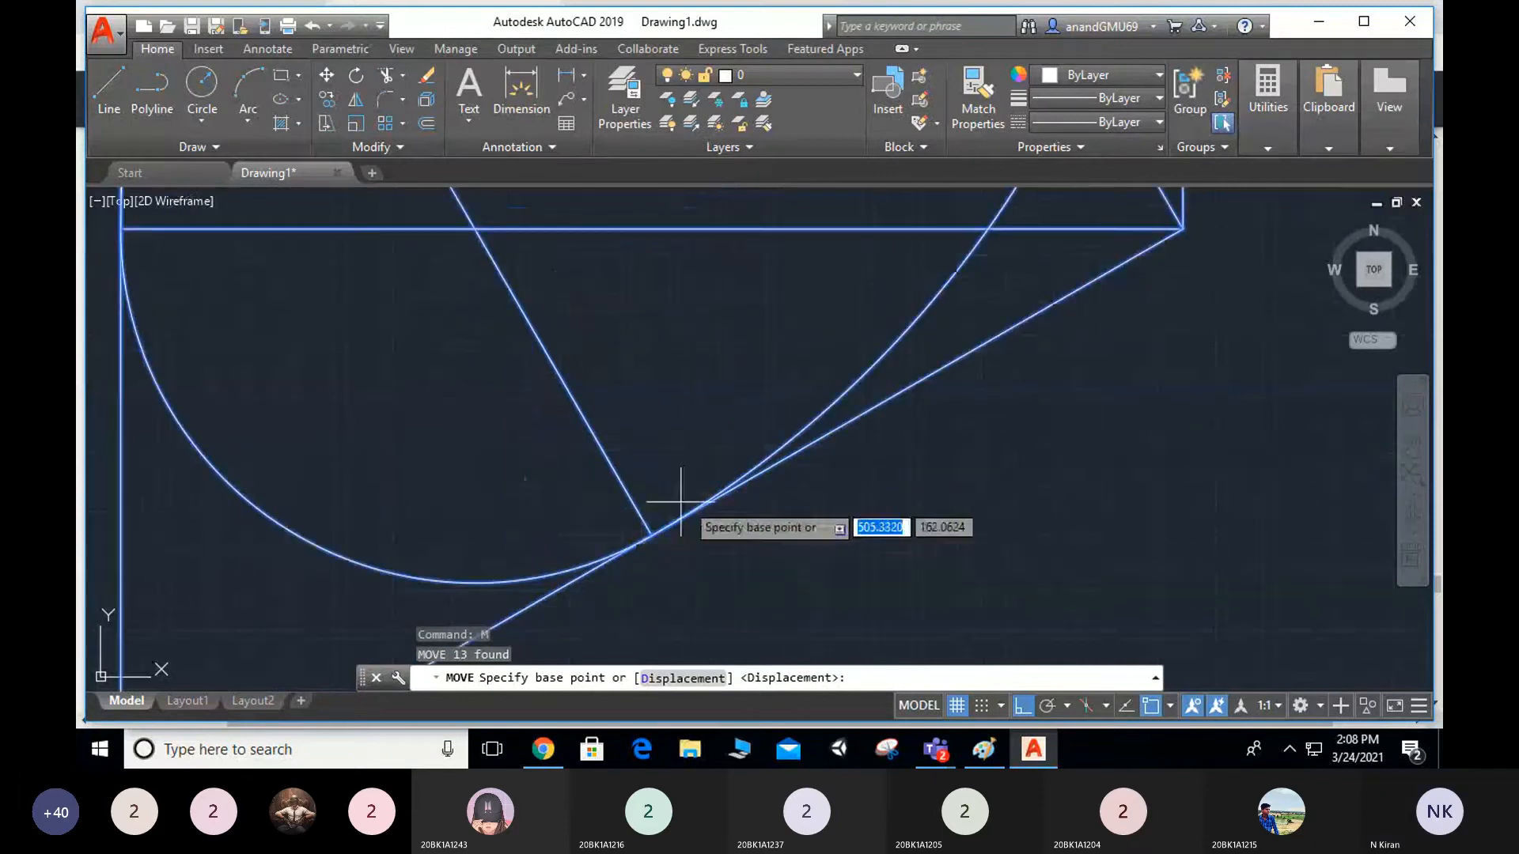
click(748, 484)
scroll(754, 482, down, 6)
middle_drag(746, 480, 955, 661)
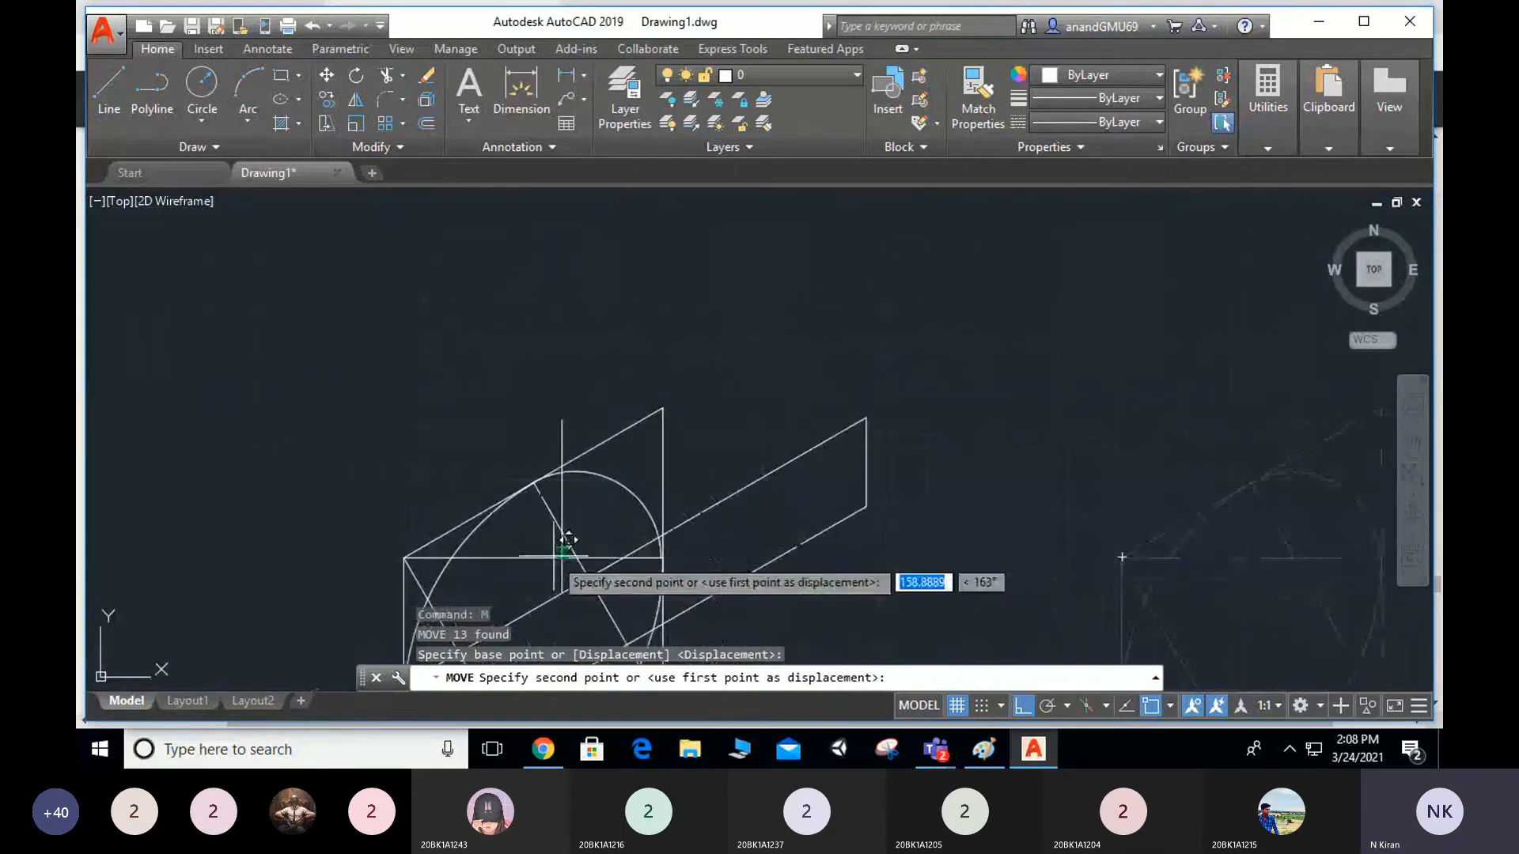
click(561, 592)
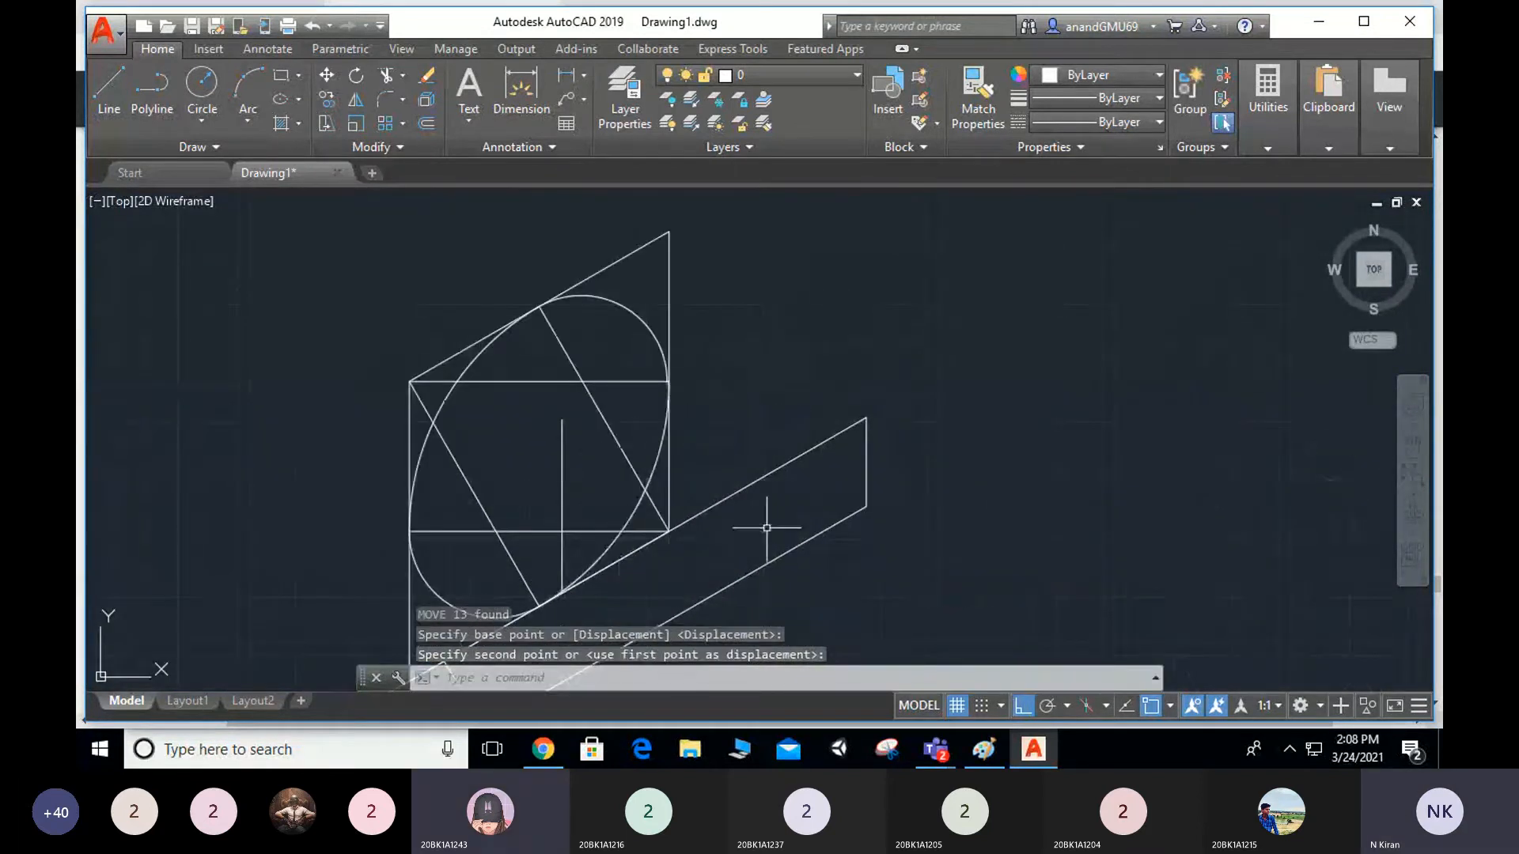
Delete the vertical guide line rising from the base's upper edge inside the rhombus.
scroll(830, 522, down, 4)
middle_drag(823, 513, 725, 380)
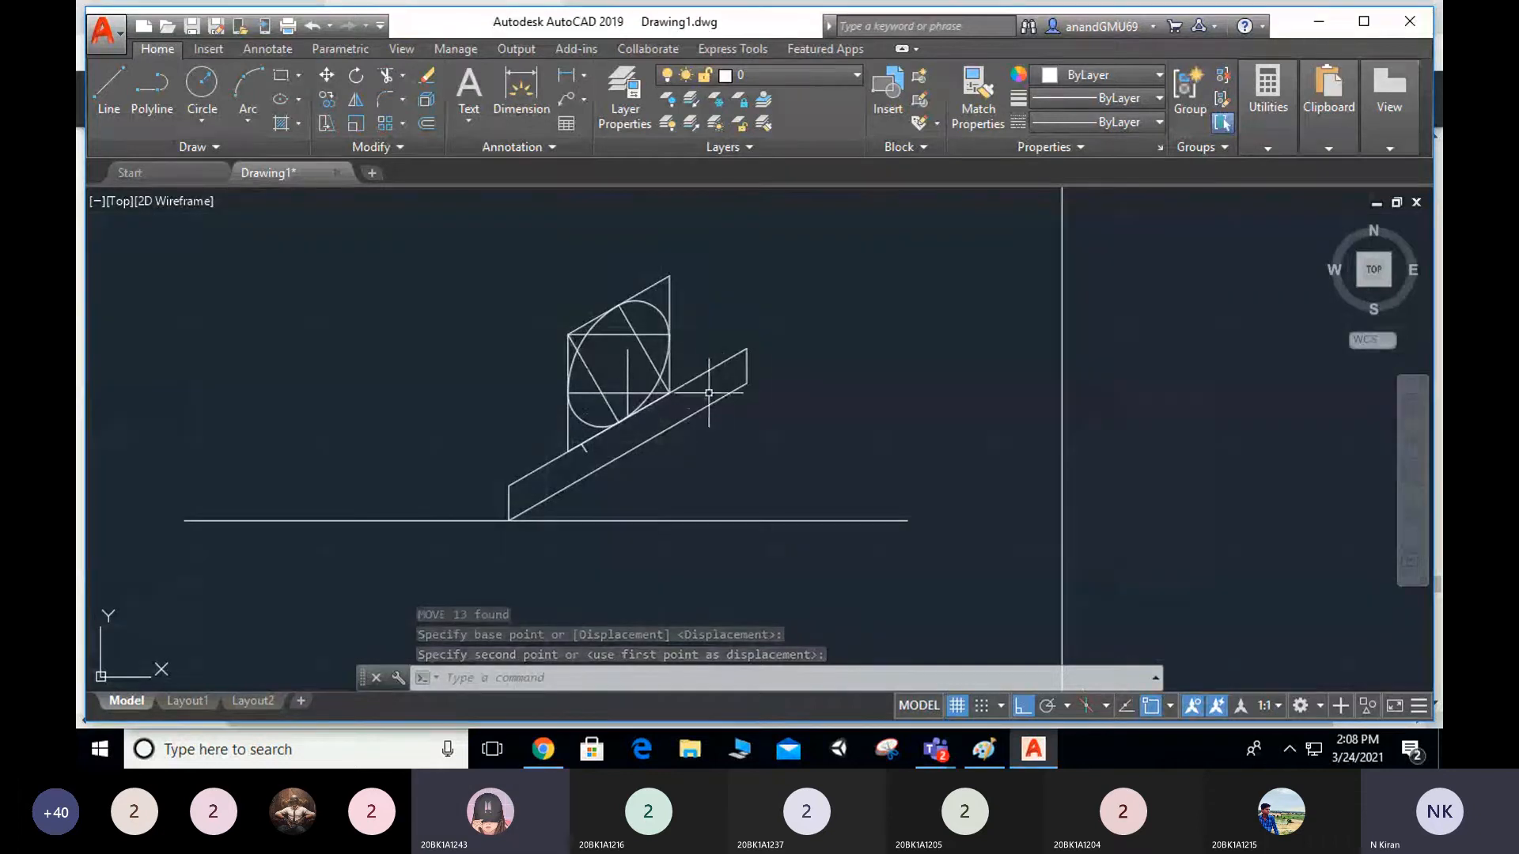
click(628, 363)
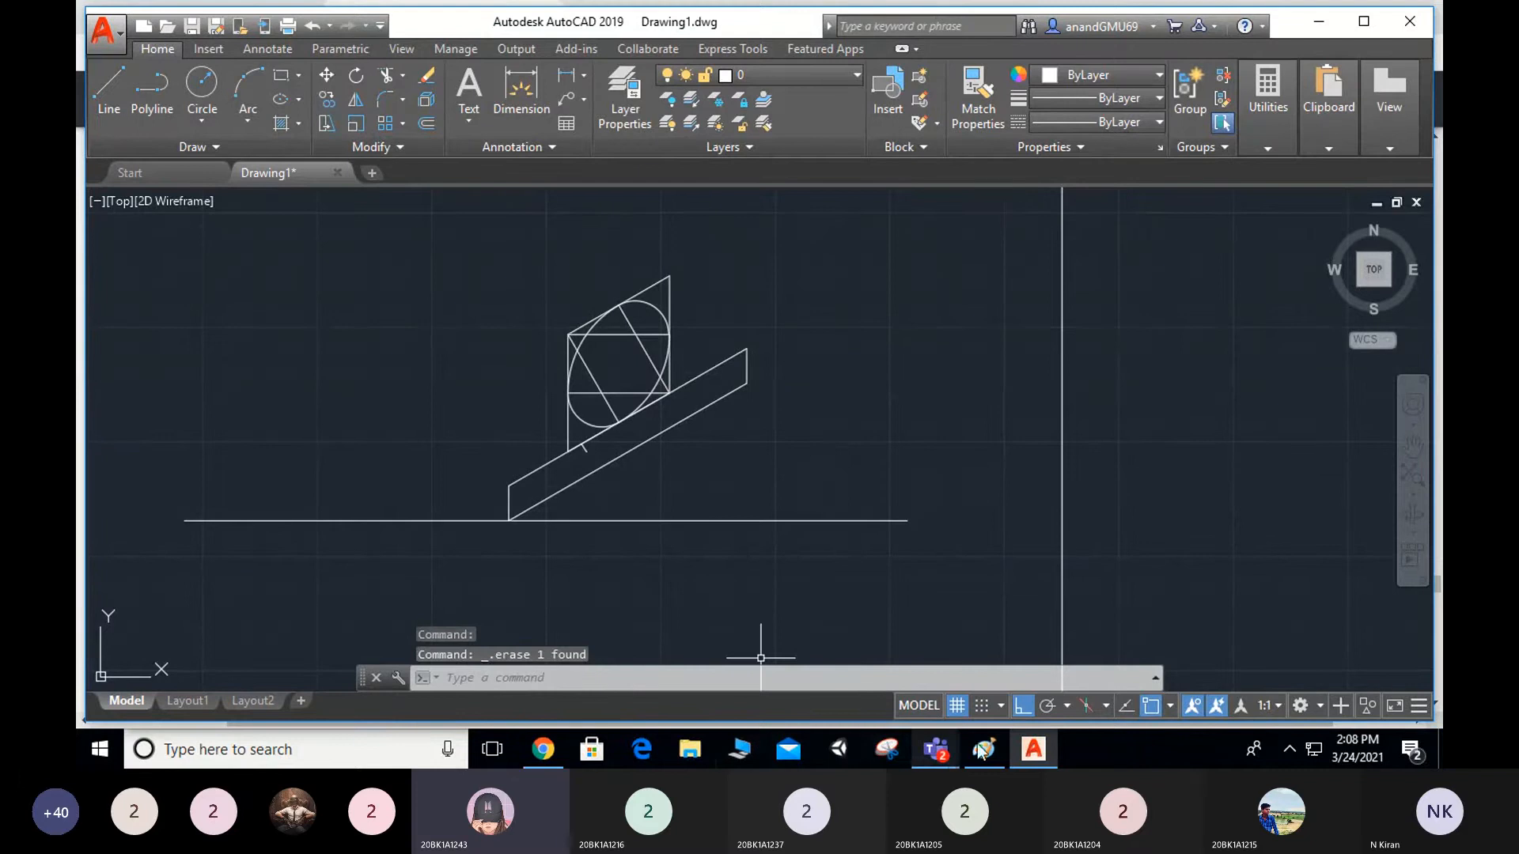
Check the Microsoft Teams meeting window and dismiss the Norton advertisement notification.
mouse_move(937, 749)
click(928, 594)
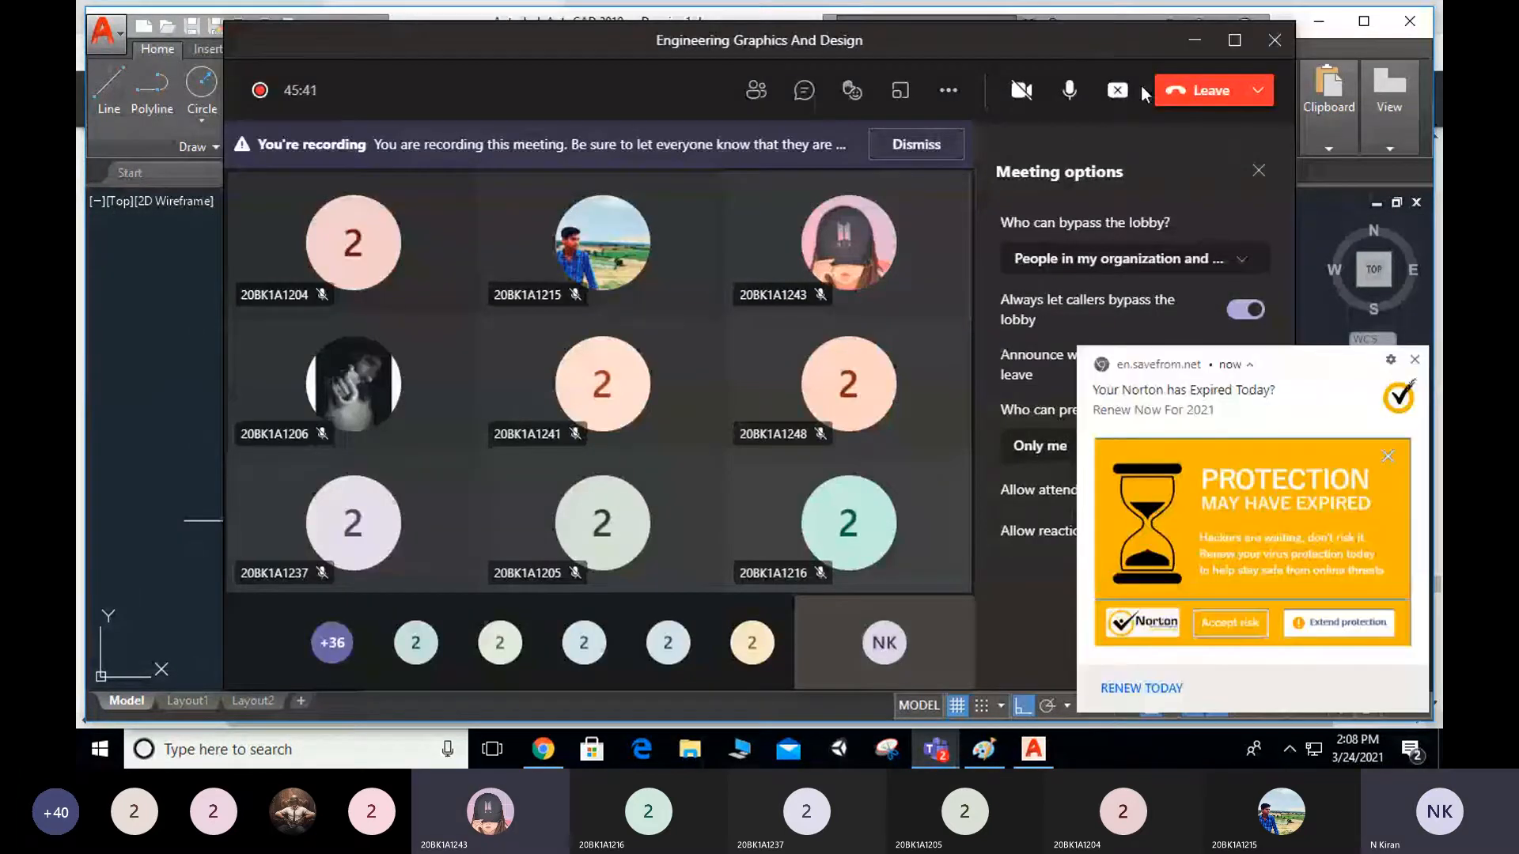
click(1196, 46)
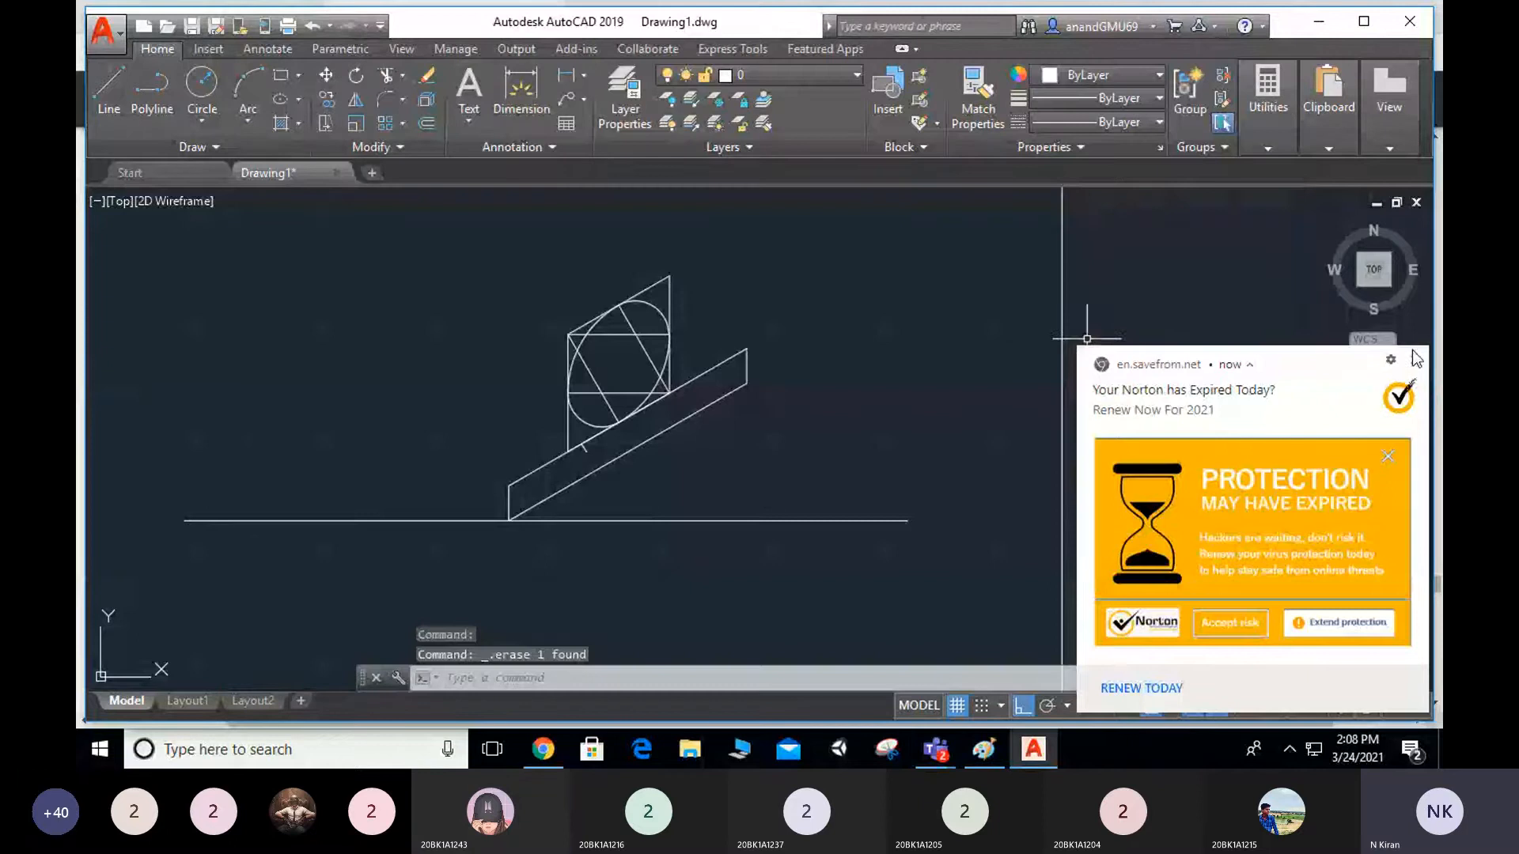
click(1414, 357)
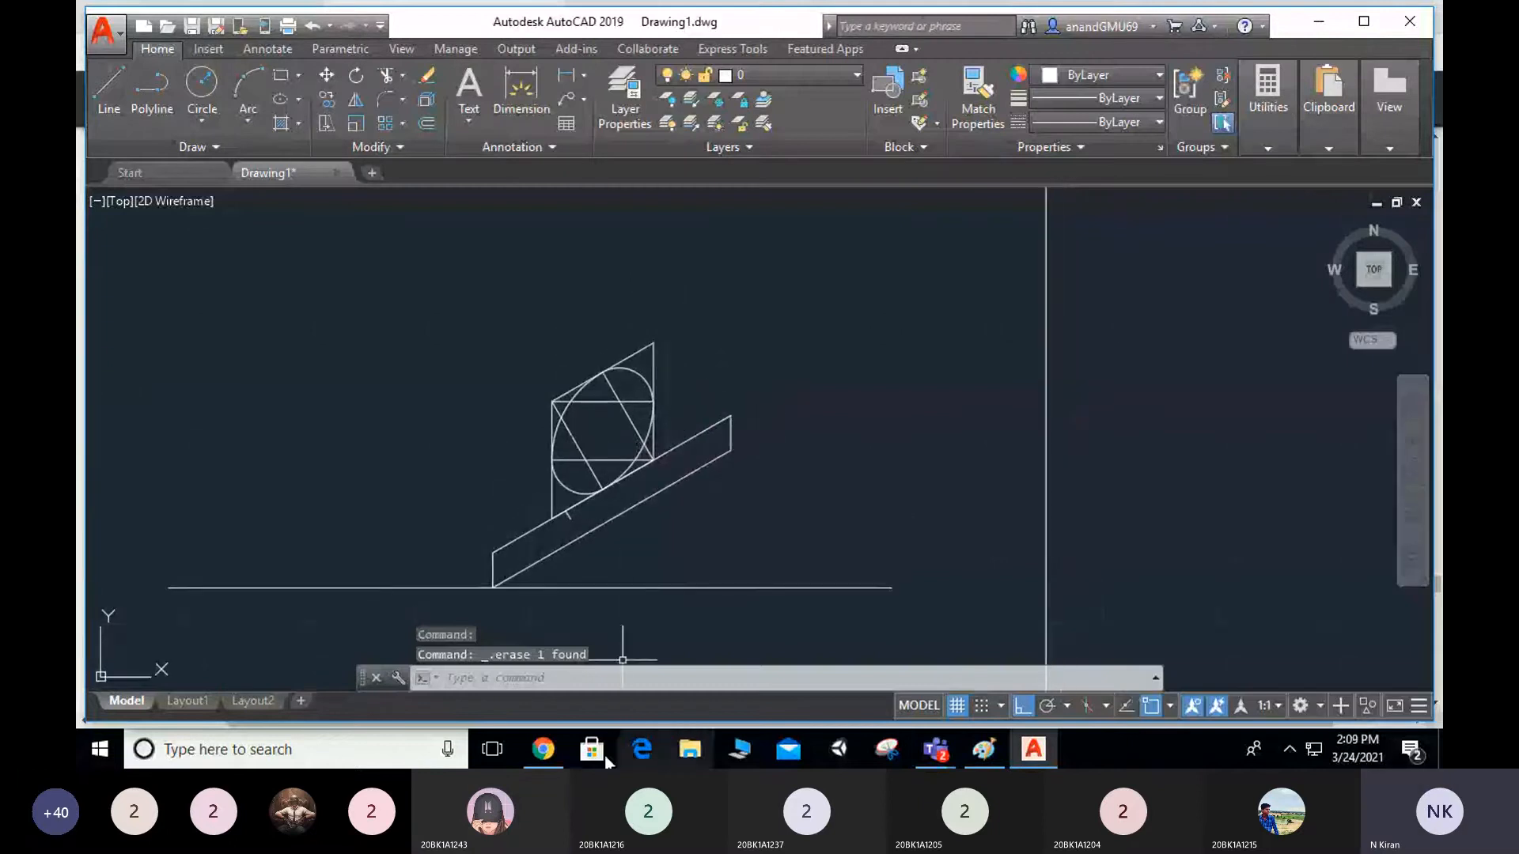
Switch to Chrome to examine the orthographic views and dimensions in Figure 4.22(a), and return to AutoCAD.
click(539, 758)
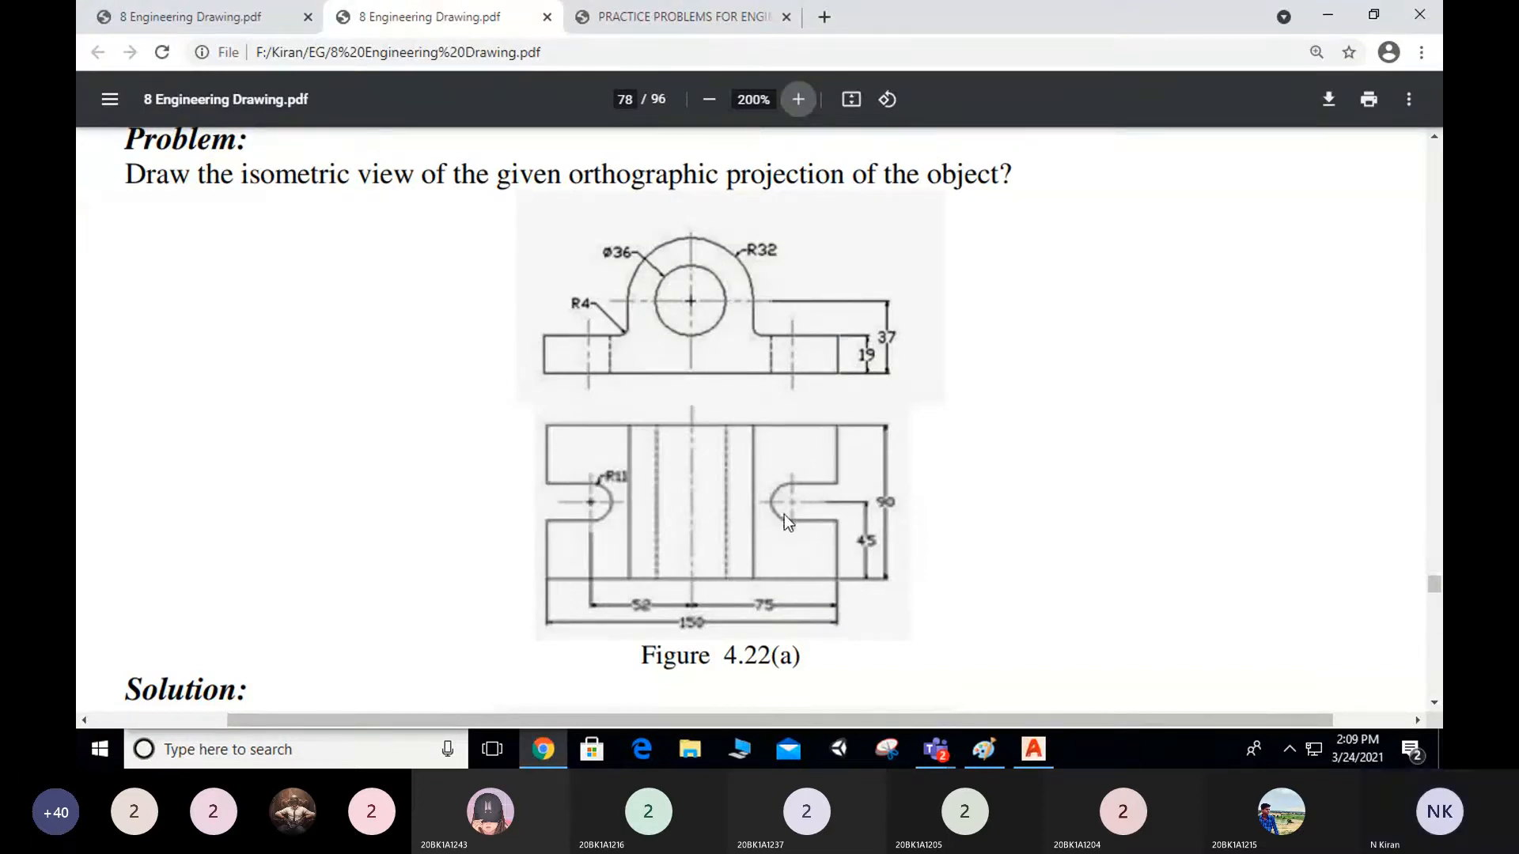
click(1032, 750)
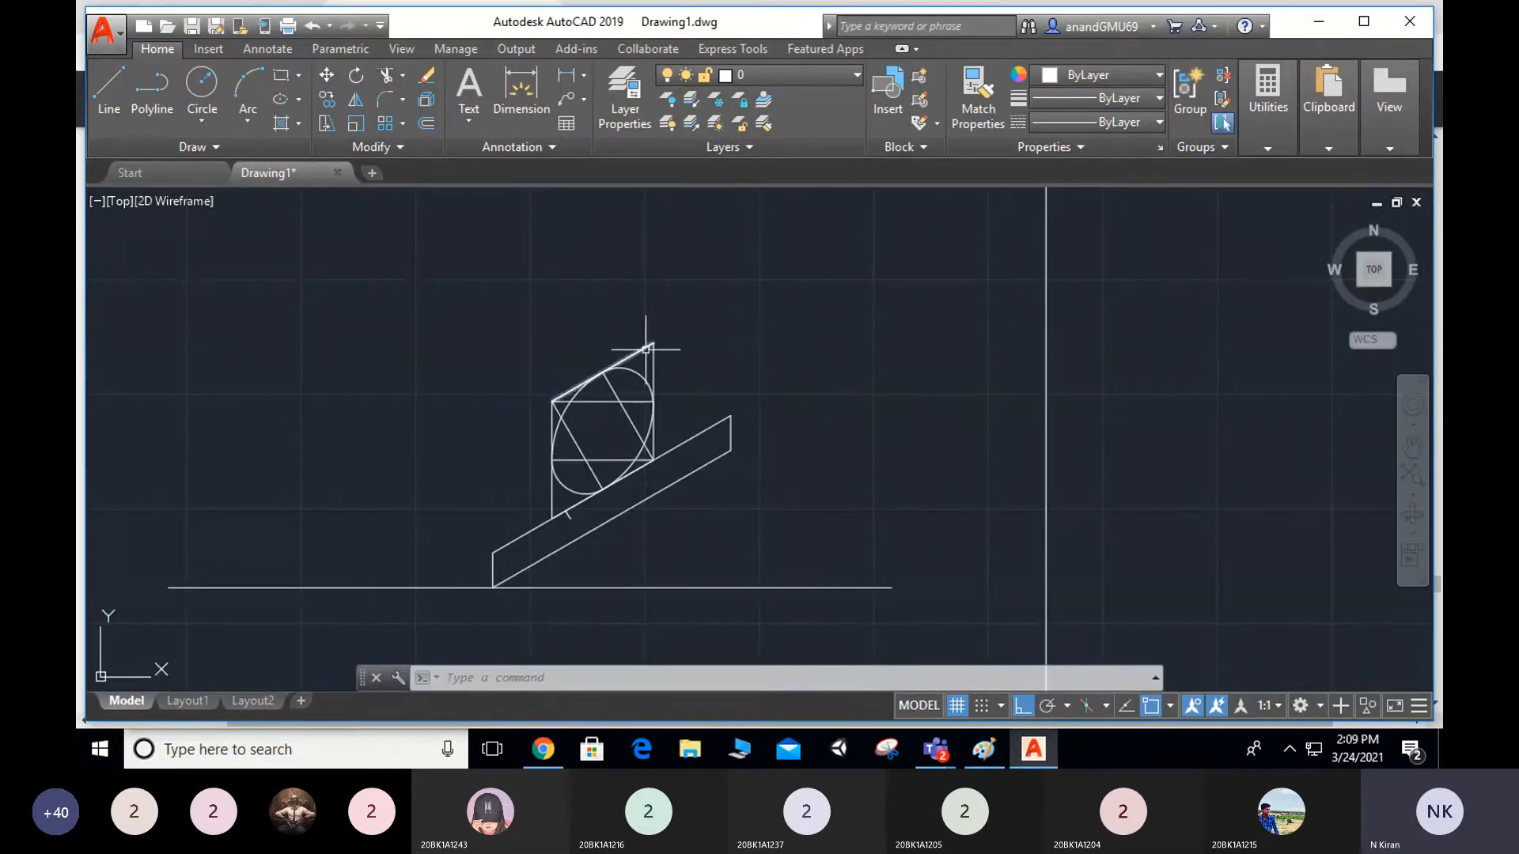
click(652, 343)
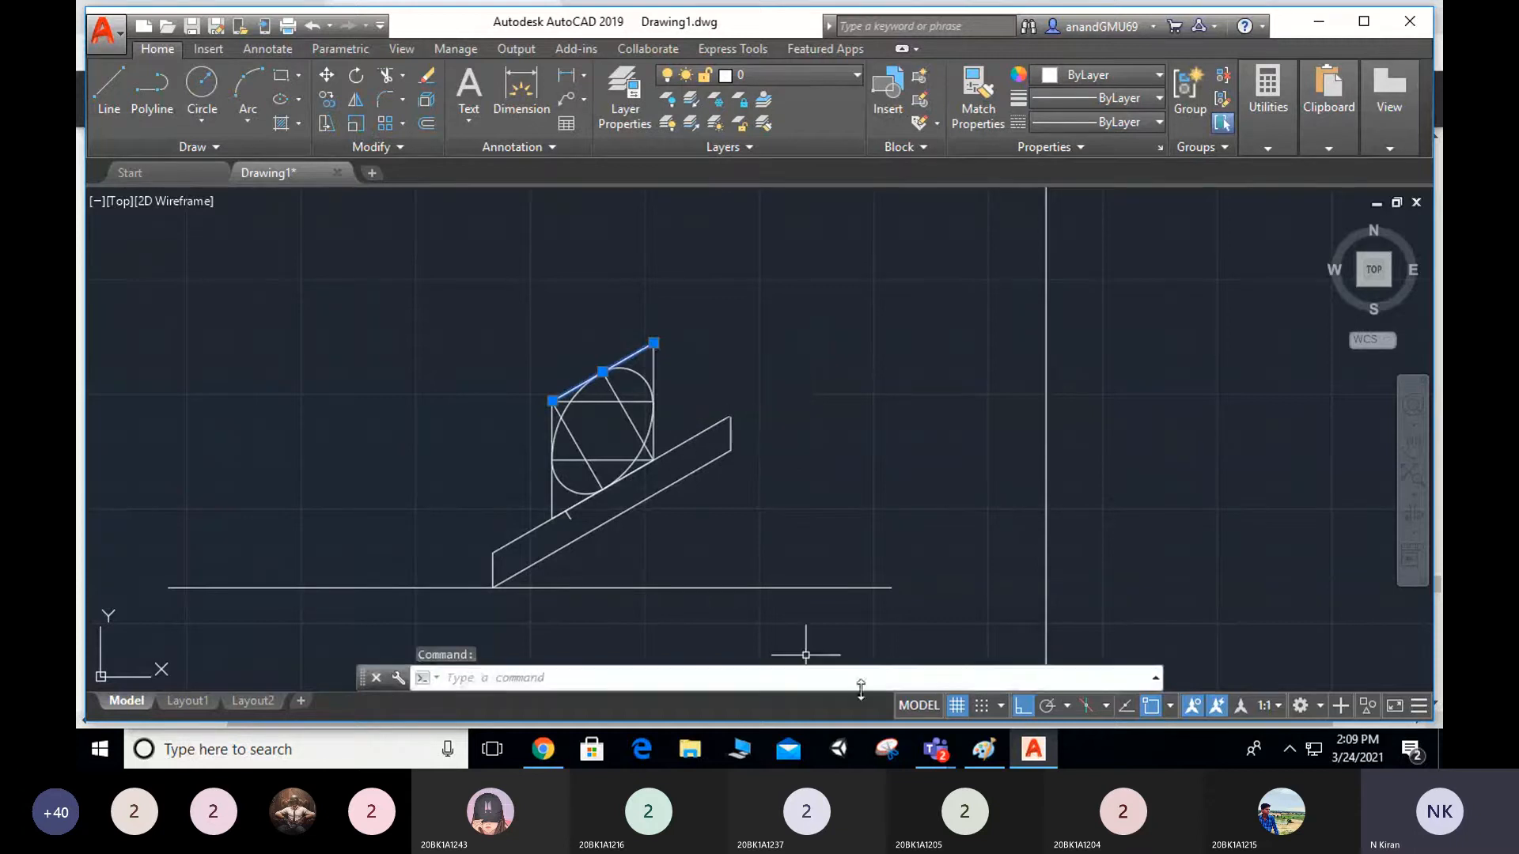
key(Escape)
key(Escape)
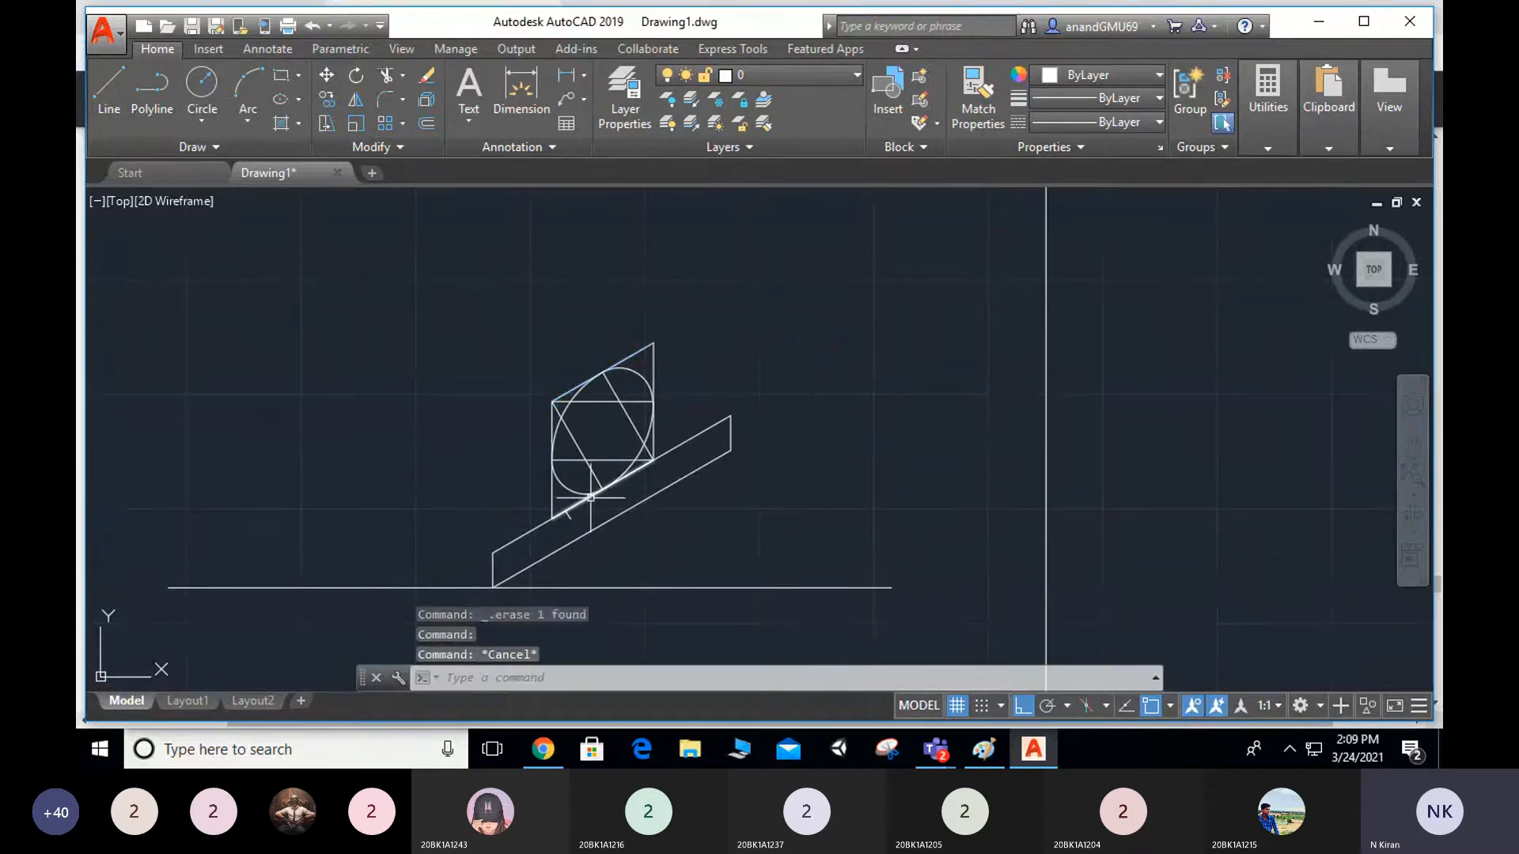
click(633, 469)
key(Escape)
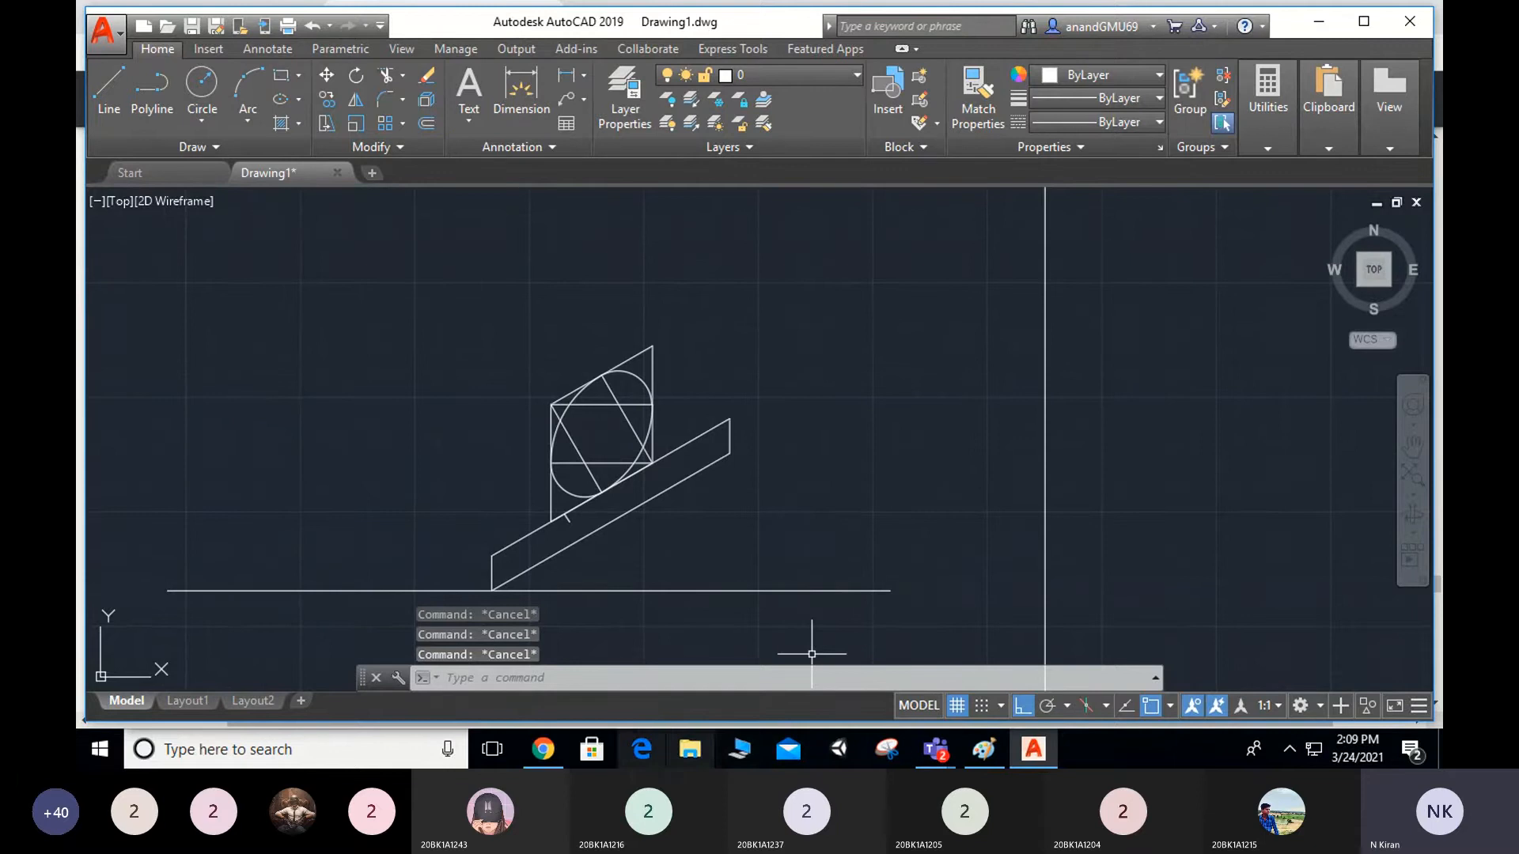
Check Figure 4.22(a) in Chrome, return to AutoCAD, and draw a line 90 long at 150° from the base's lowest corner.
click(543, 749)
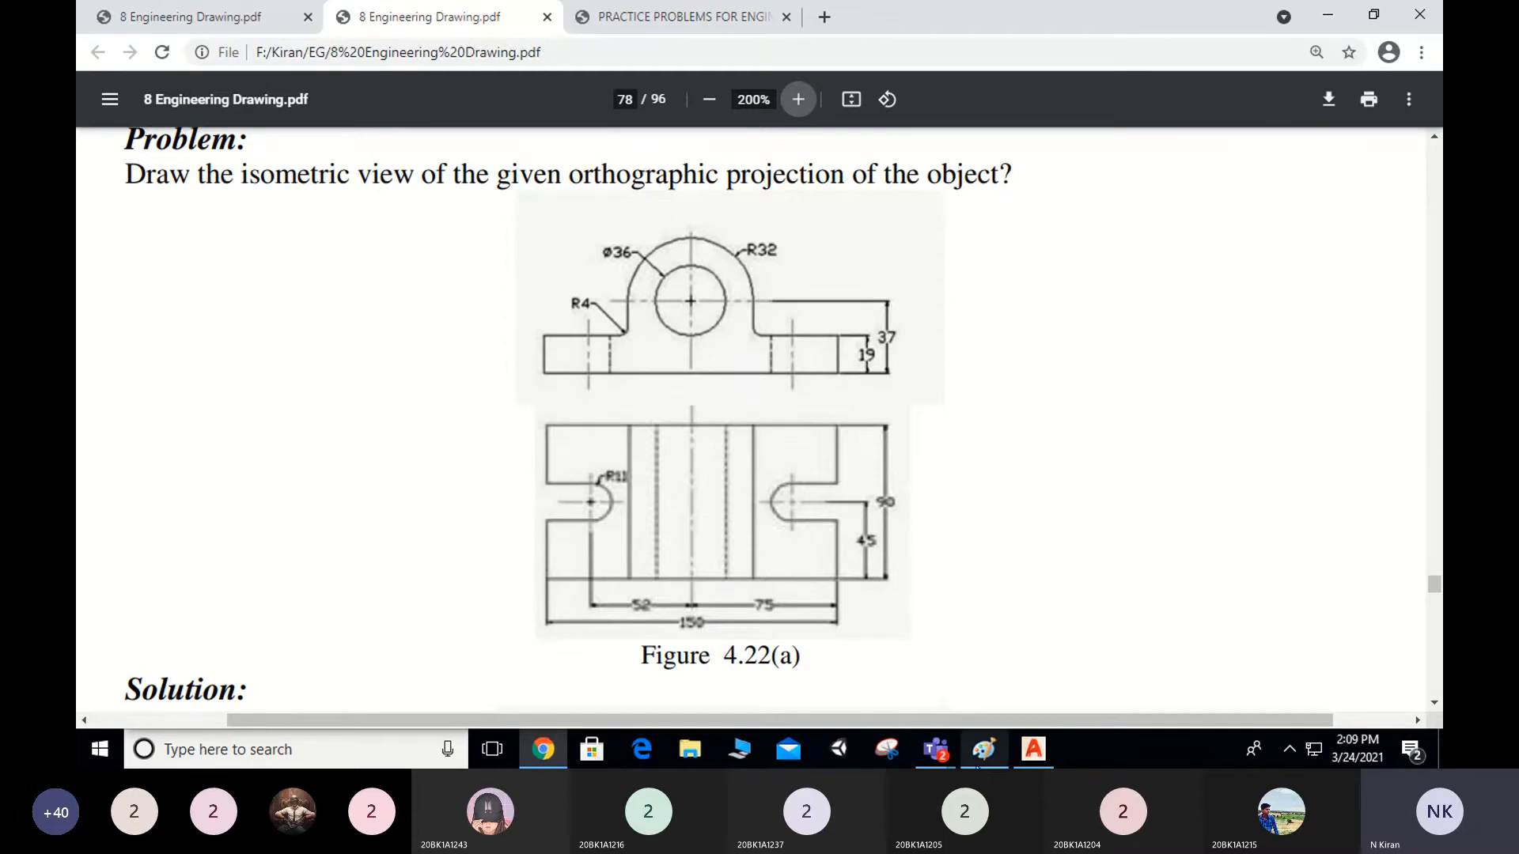
click(1031, 750)
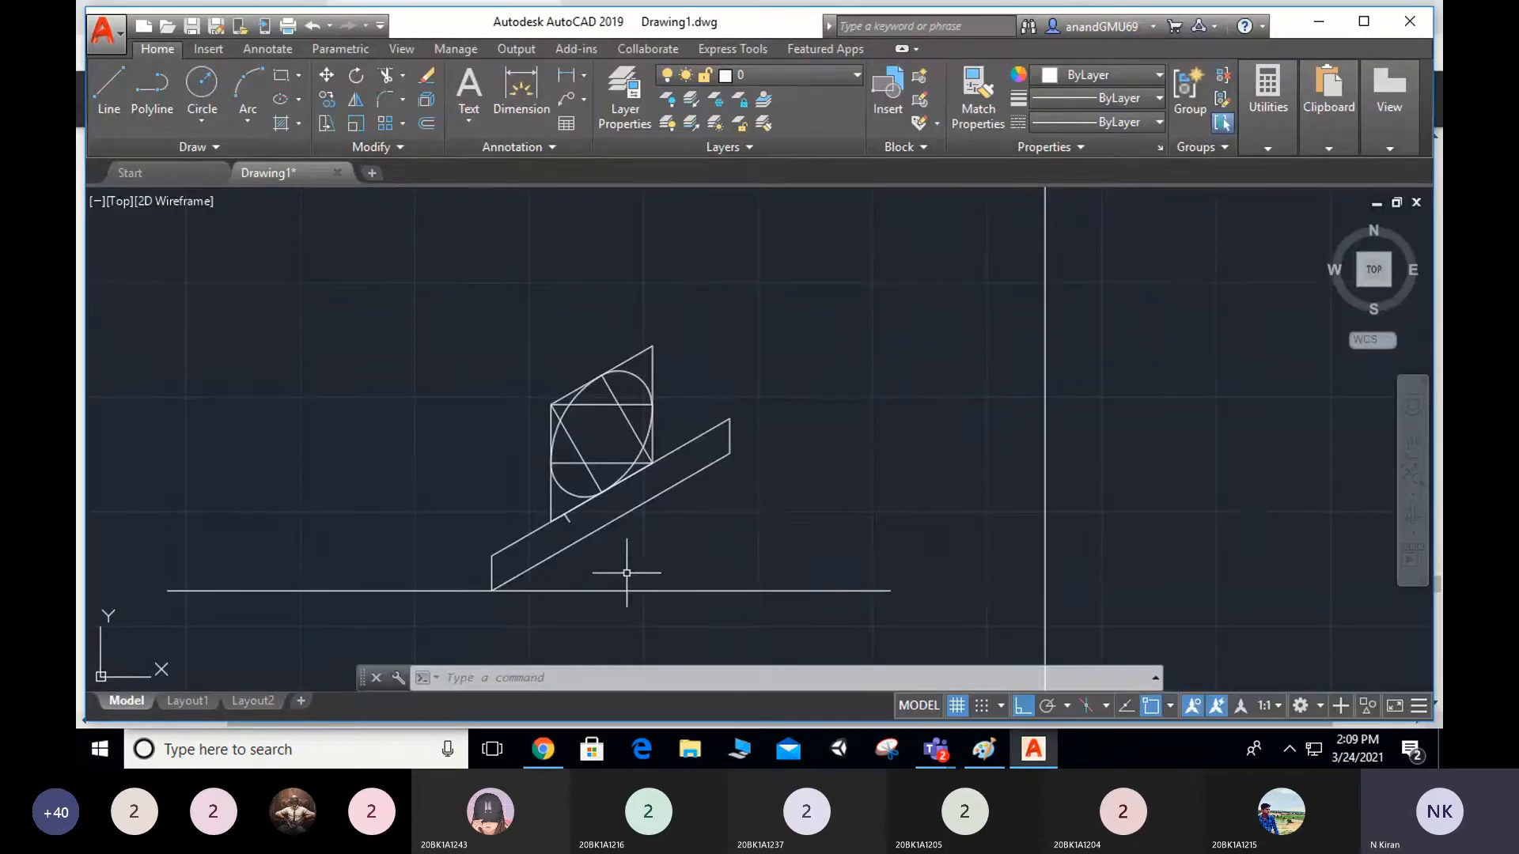
text(l)
key(Return)
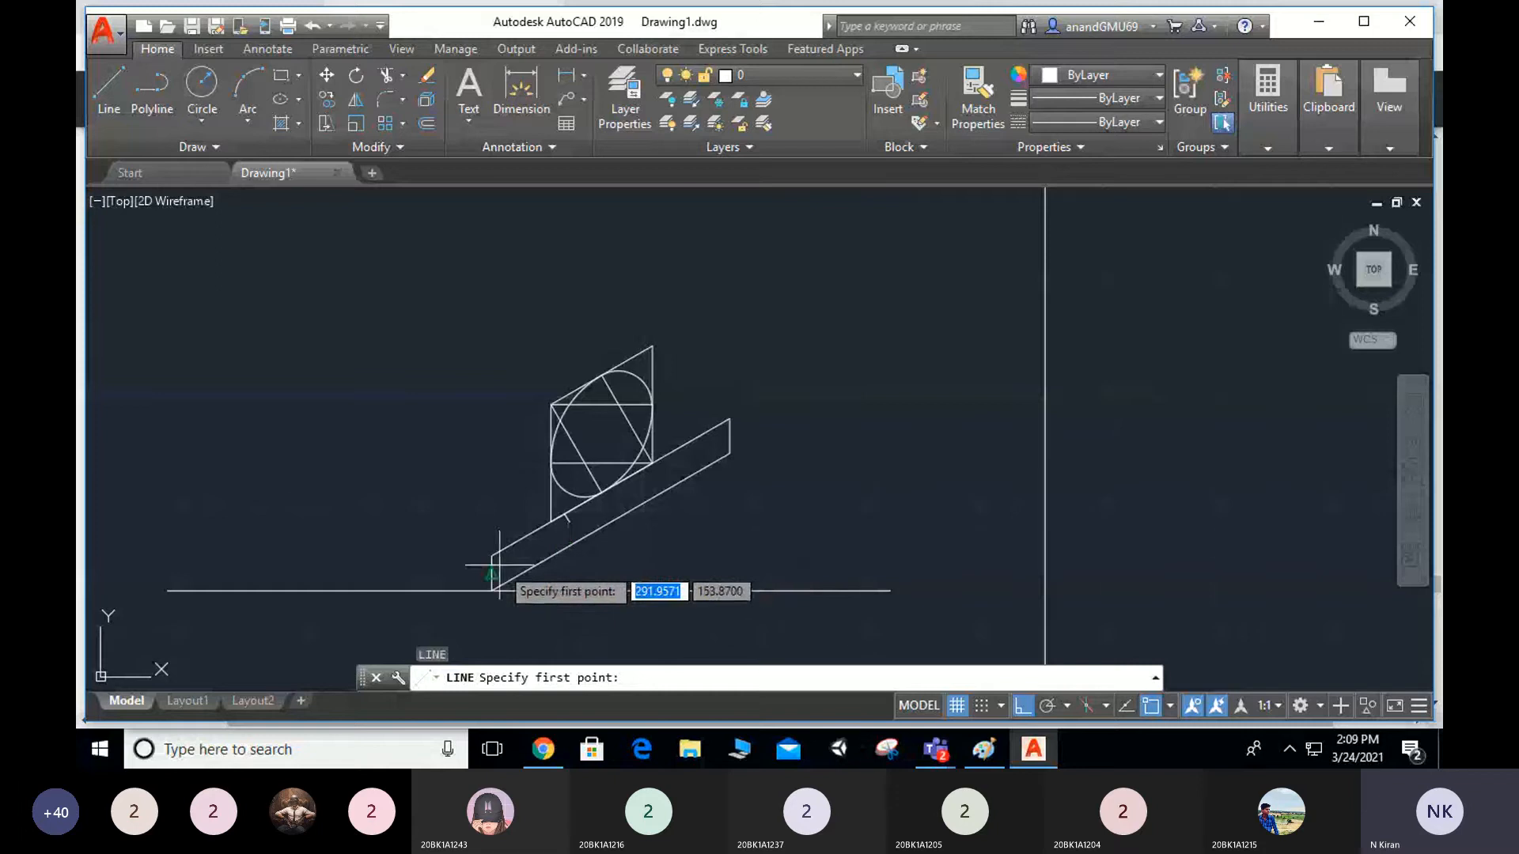
click(491, 590)
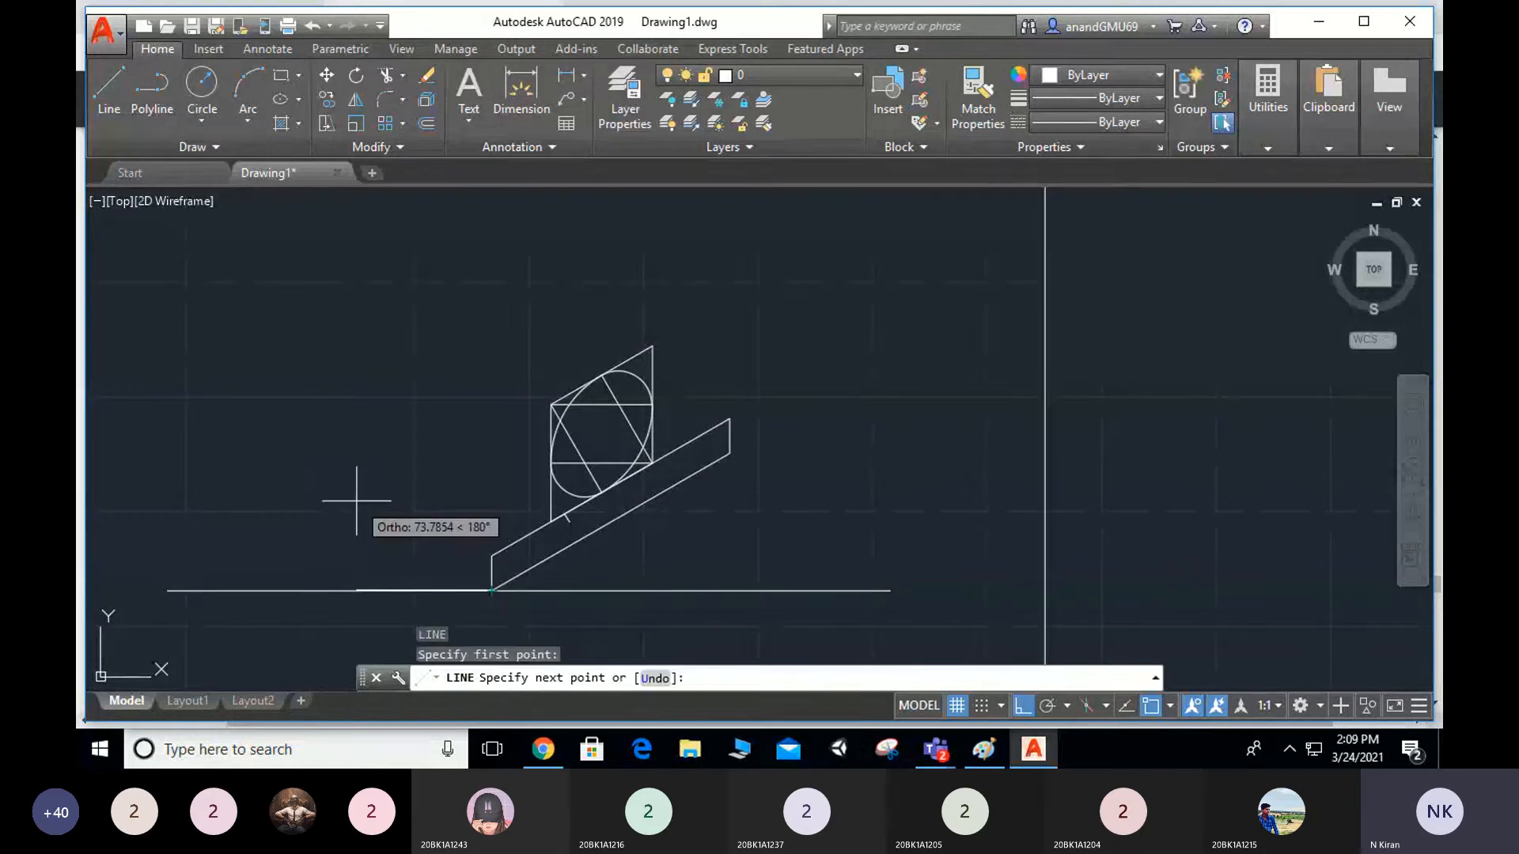
text(@)
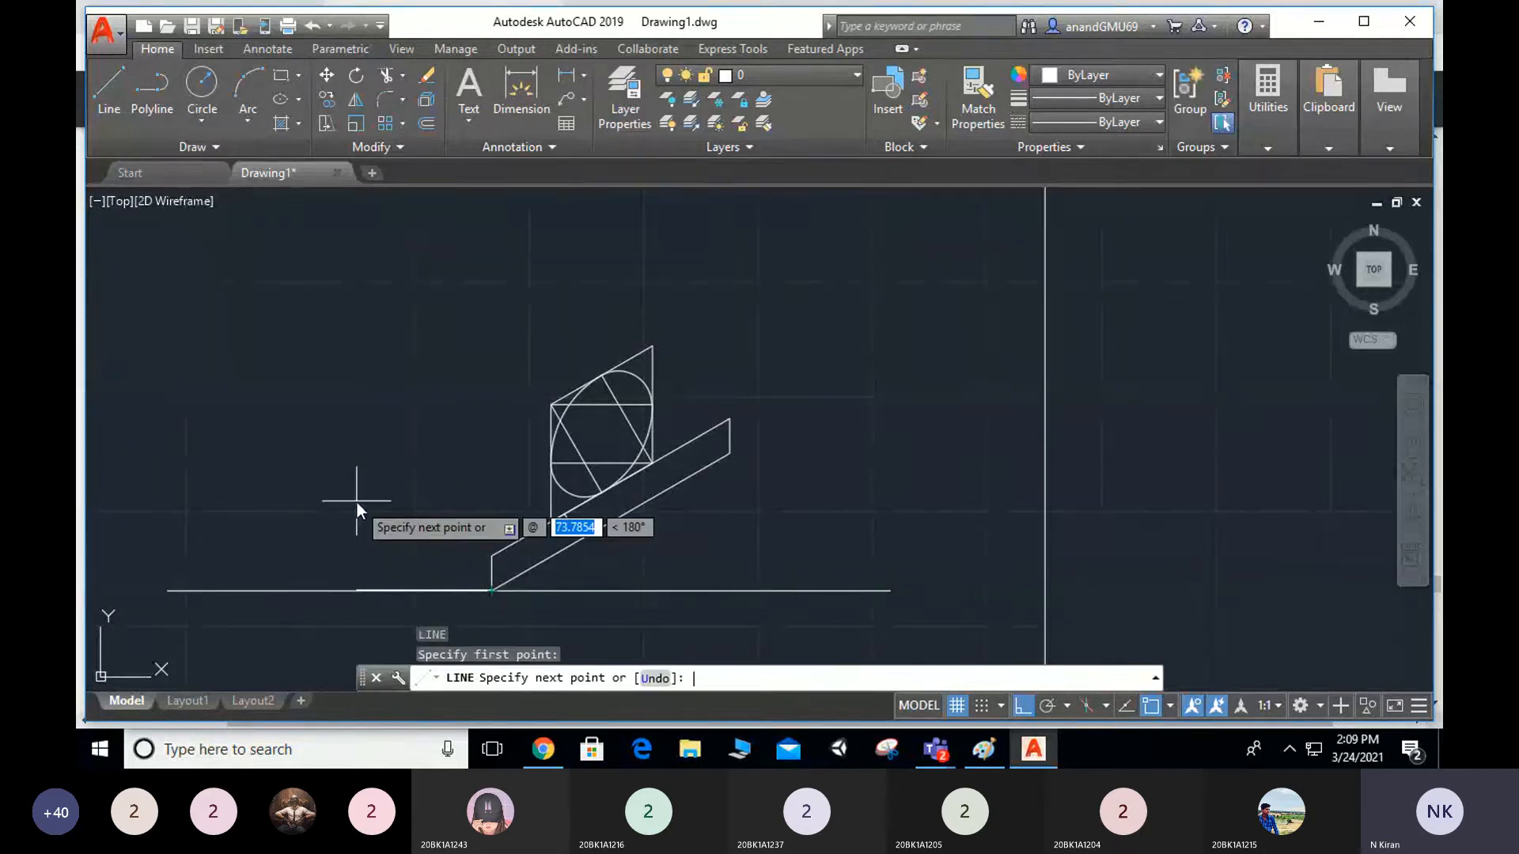
text(90)
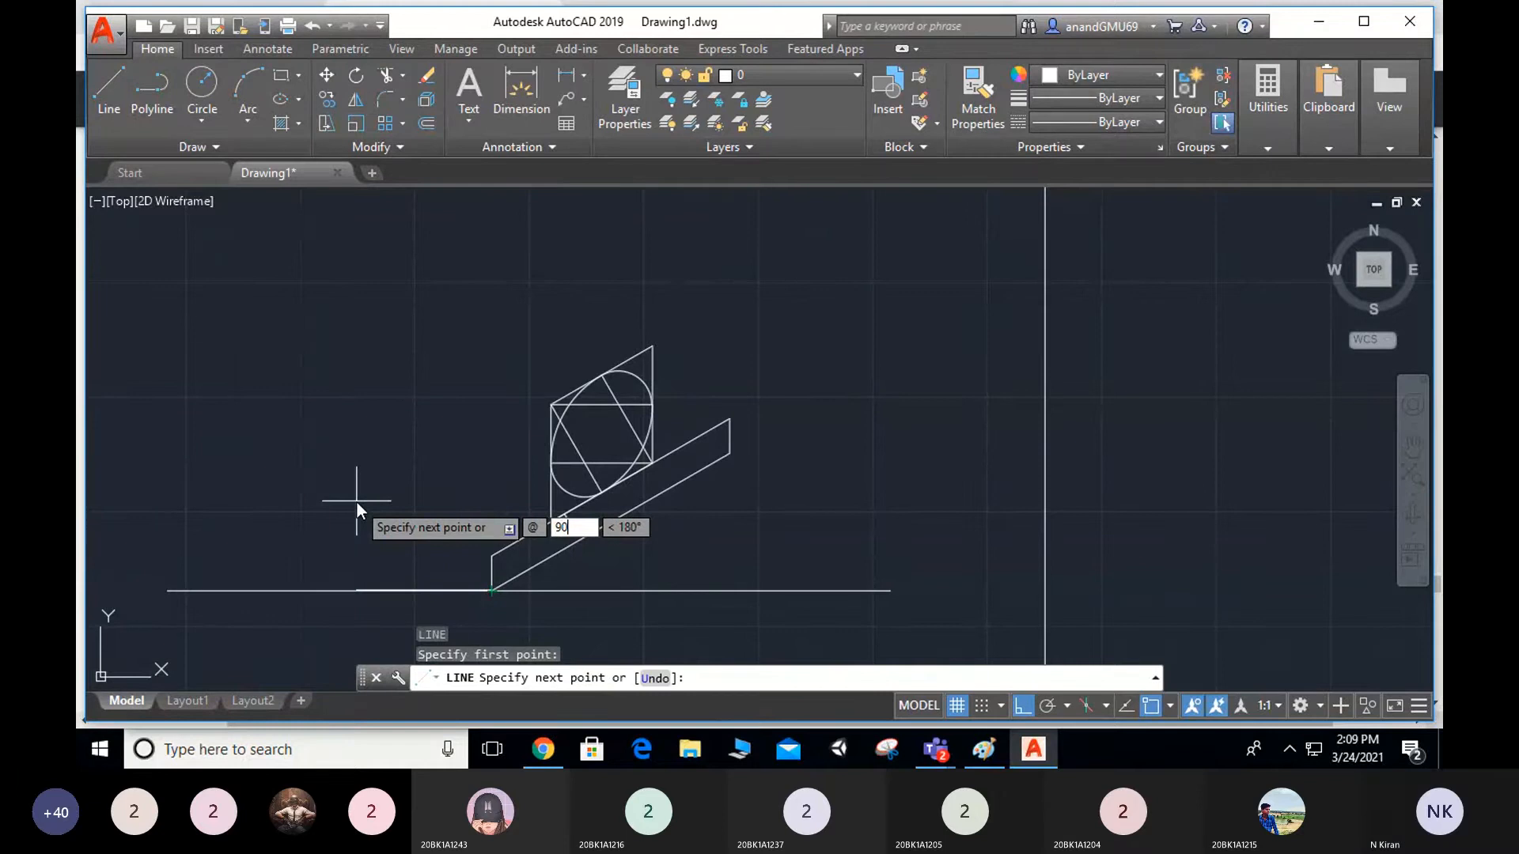
key(Tab)
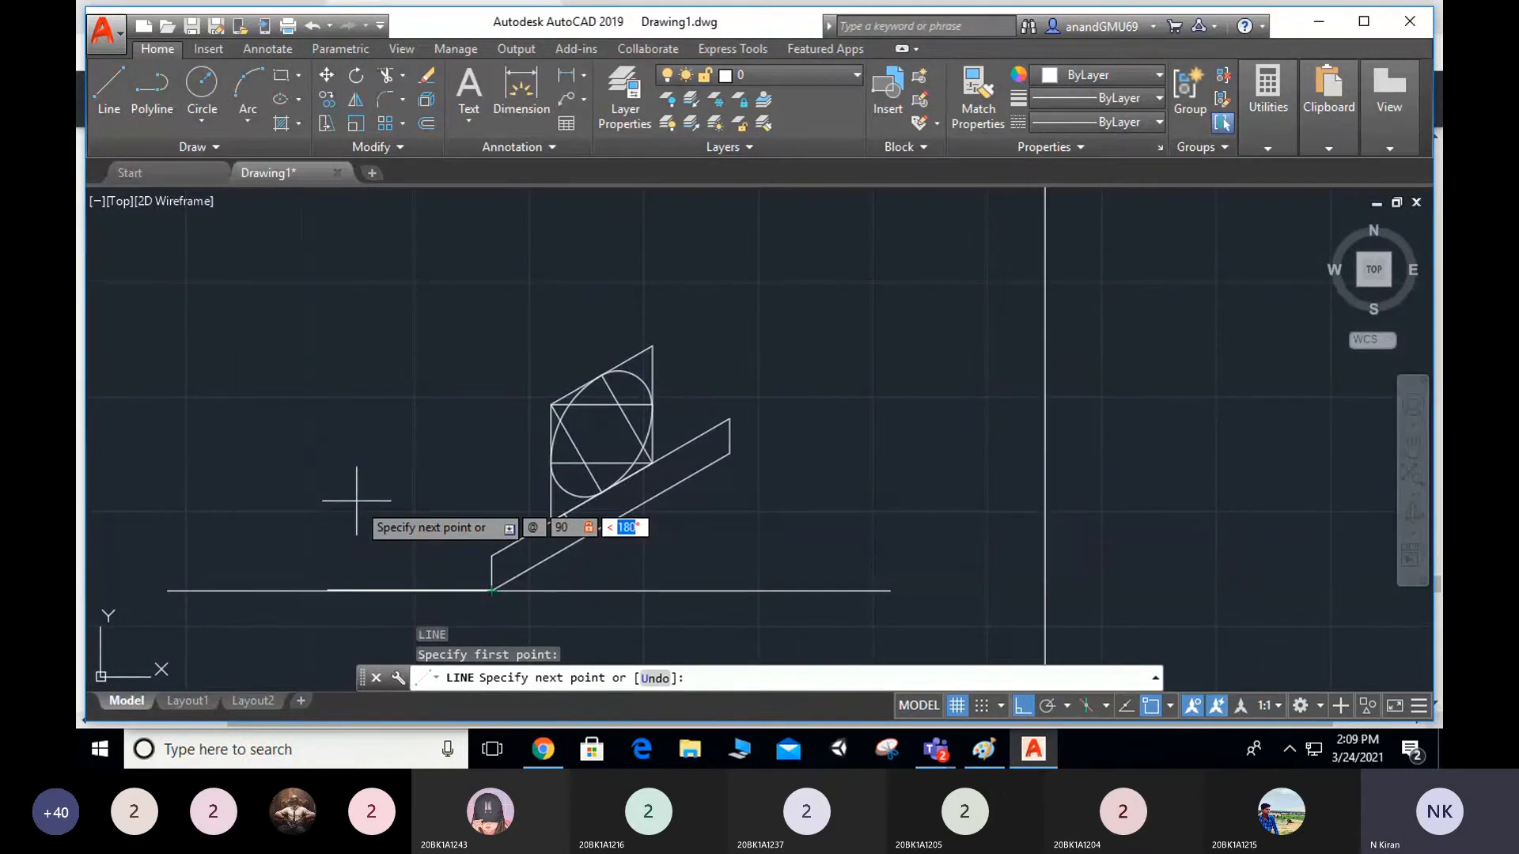
text(150)
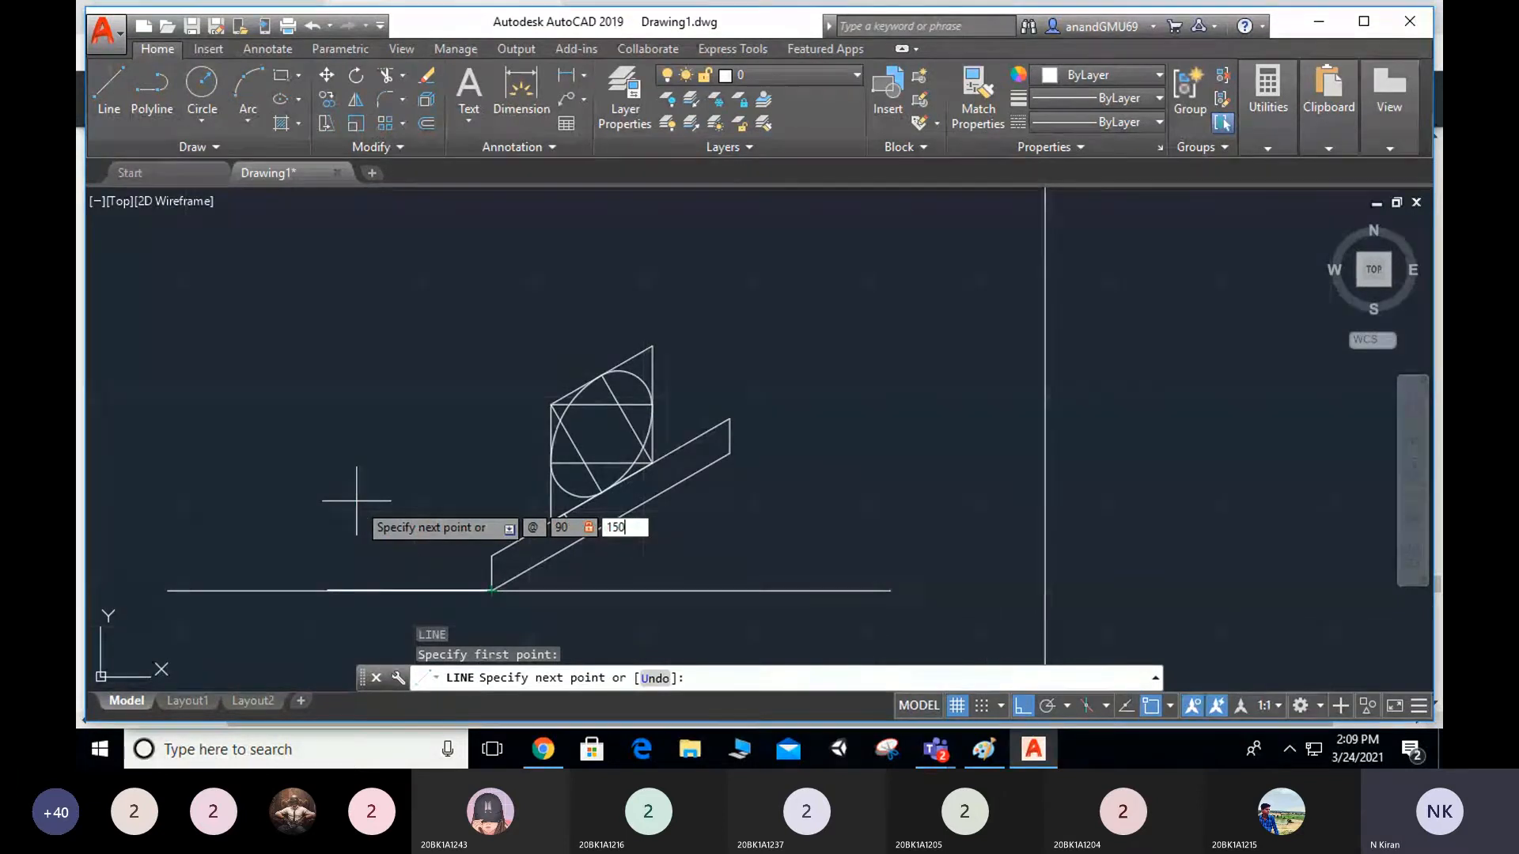
key(Return)
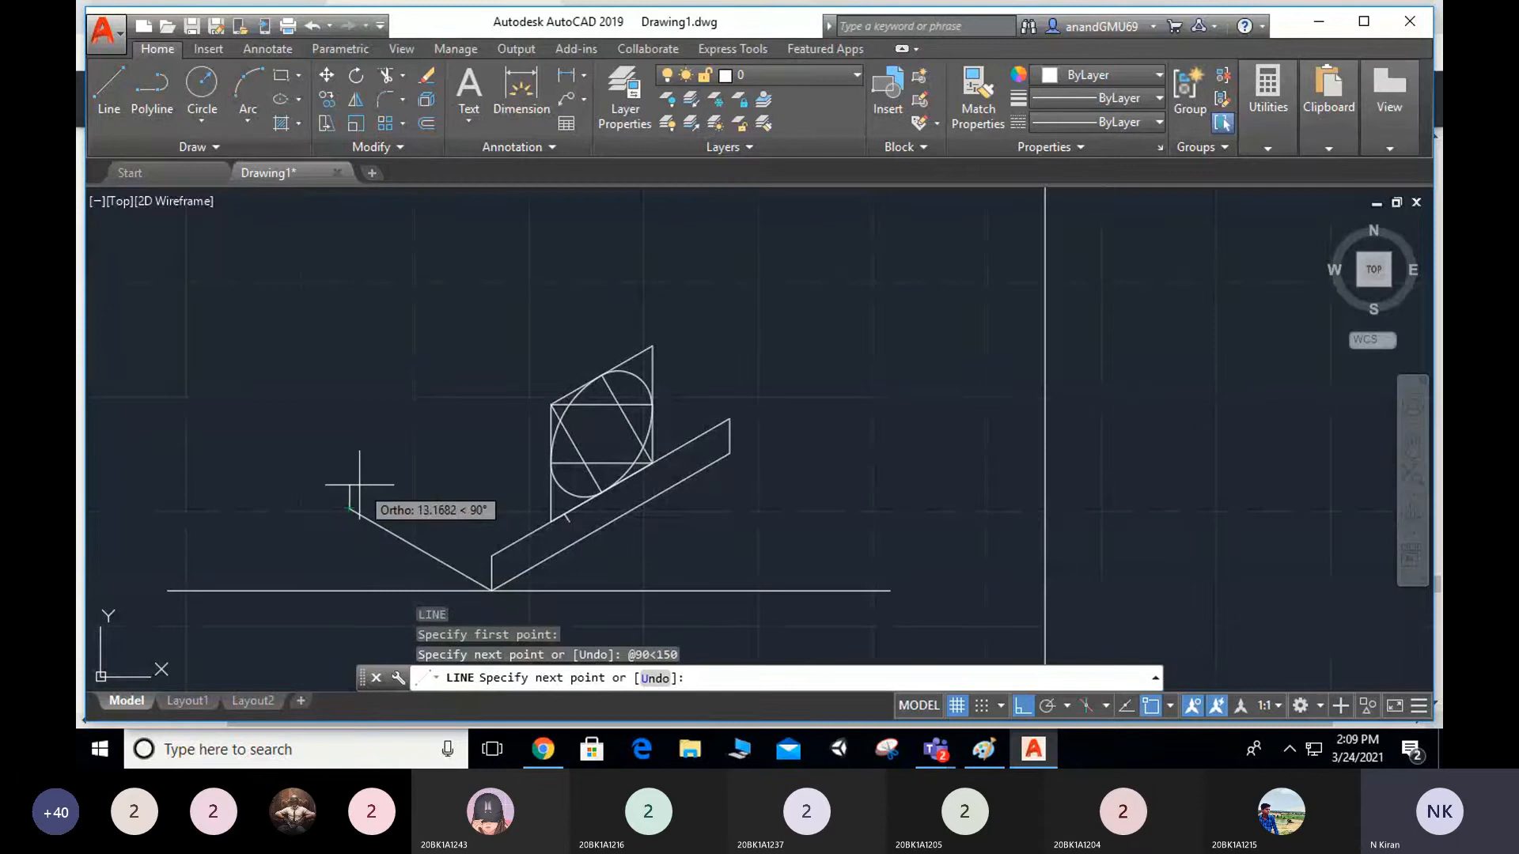
Complete the base's side face with a 19 vertical edge upward and a line back to the front face's upper corner.
text(19)
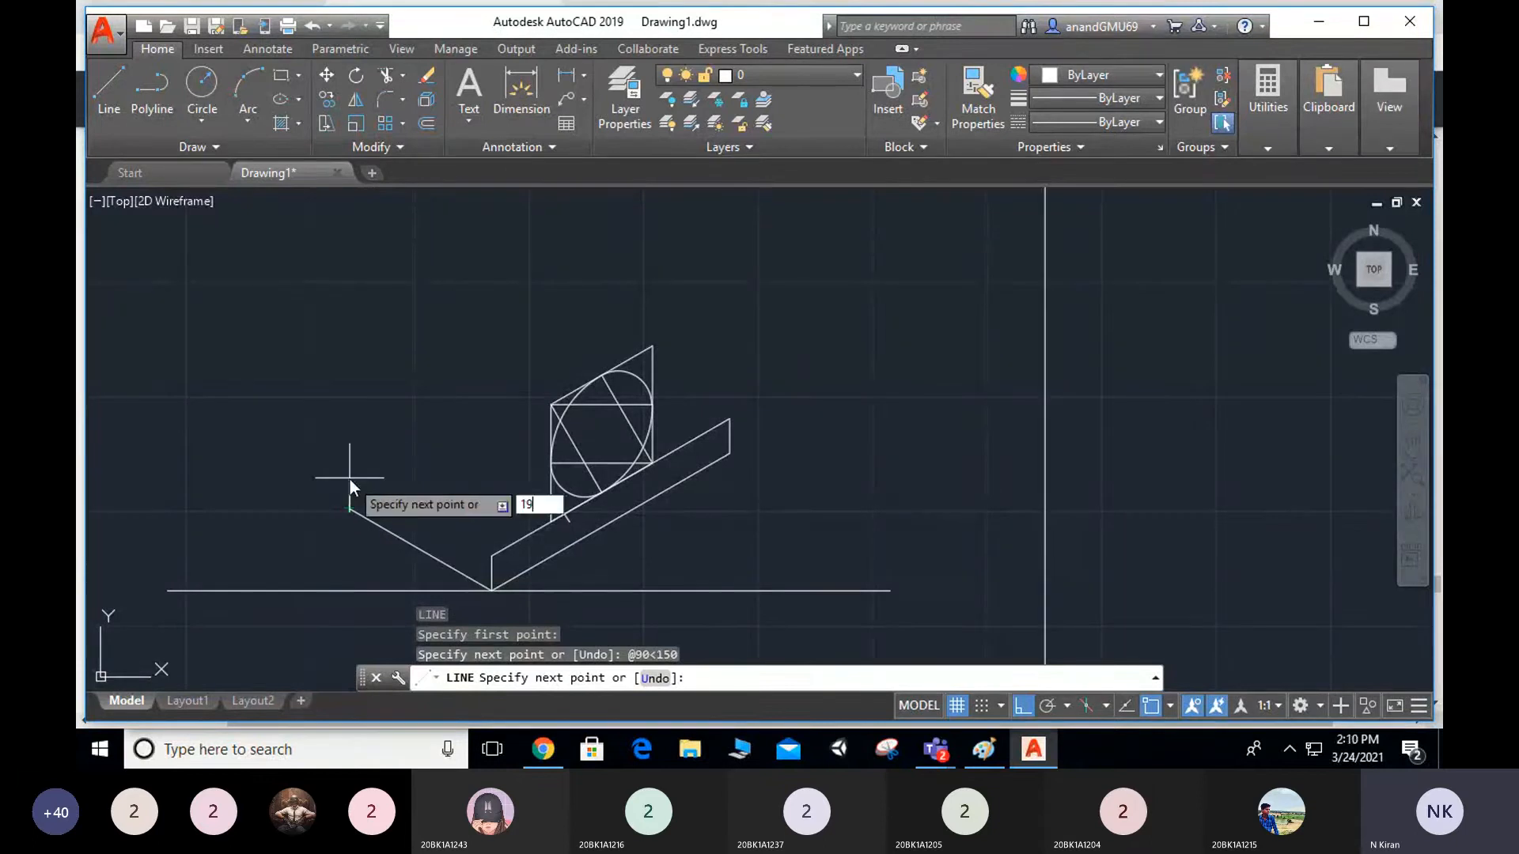
key(Return)
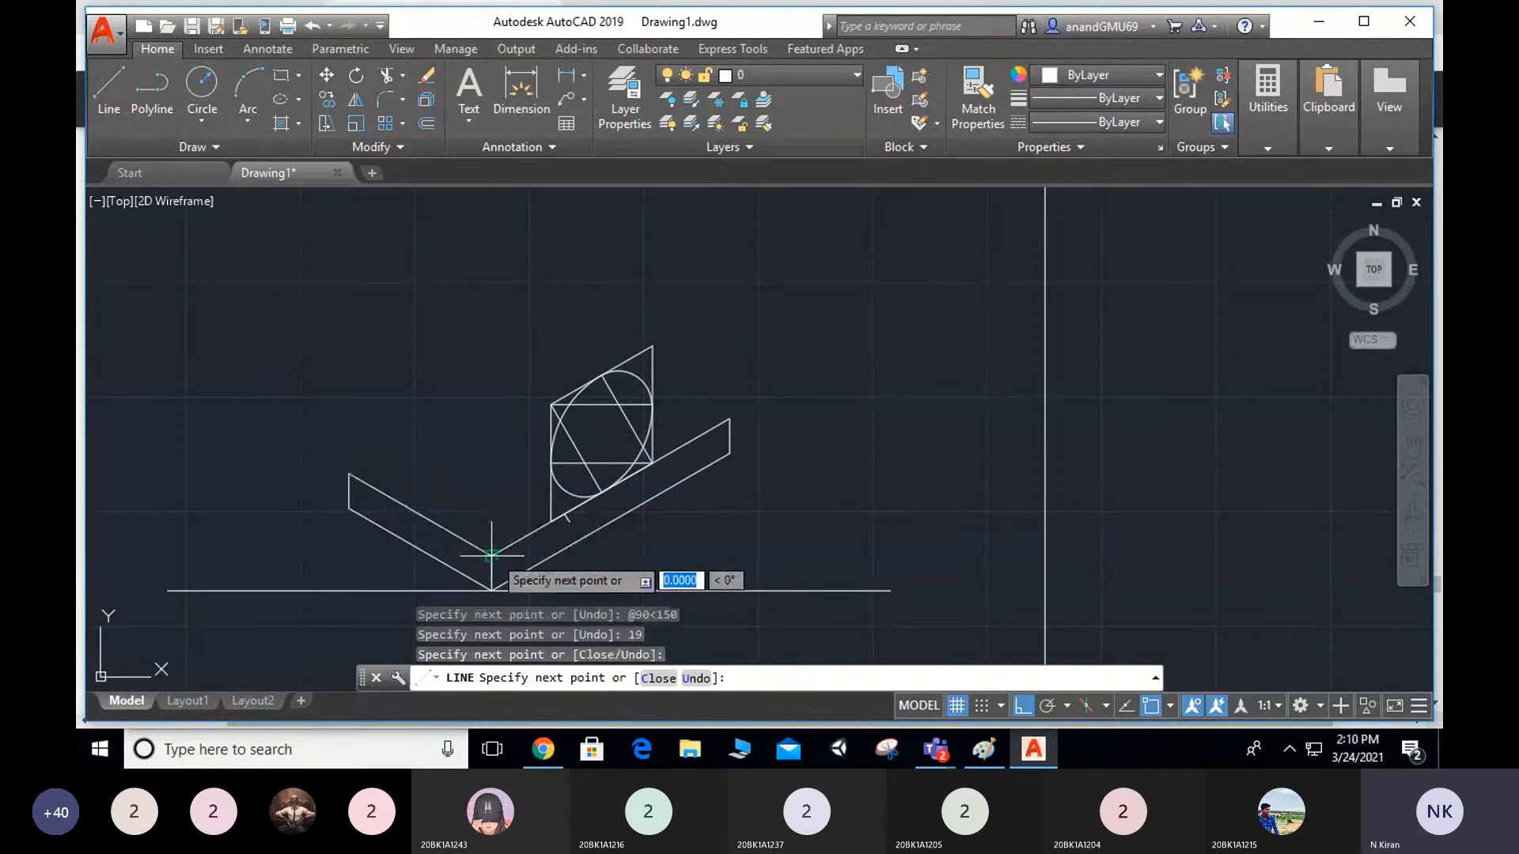
key(Escape)
key(Escape)
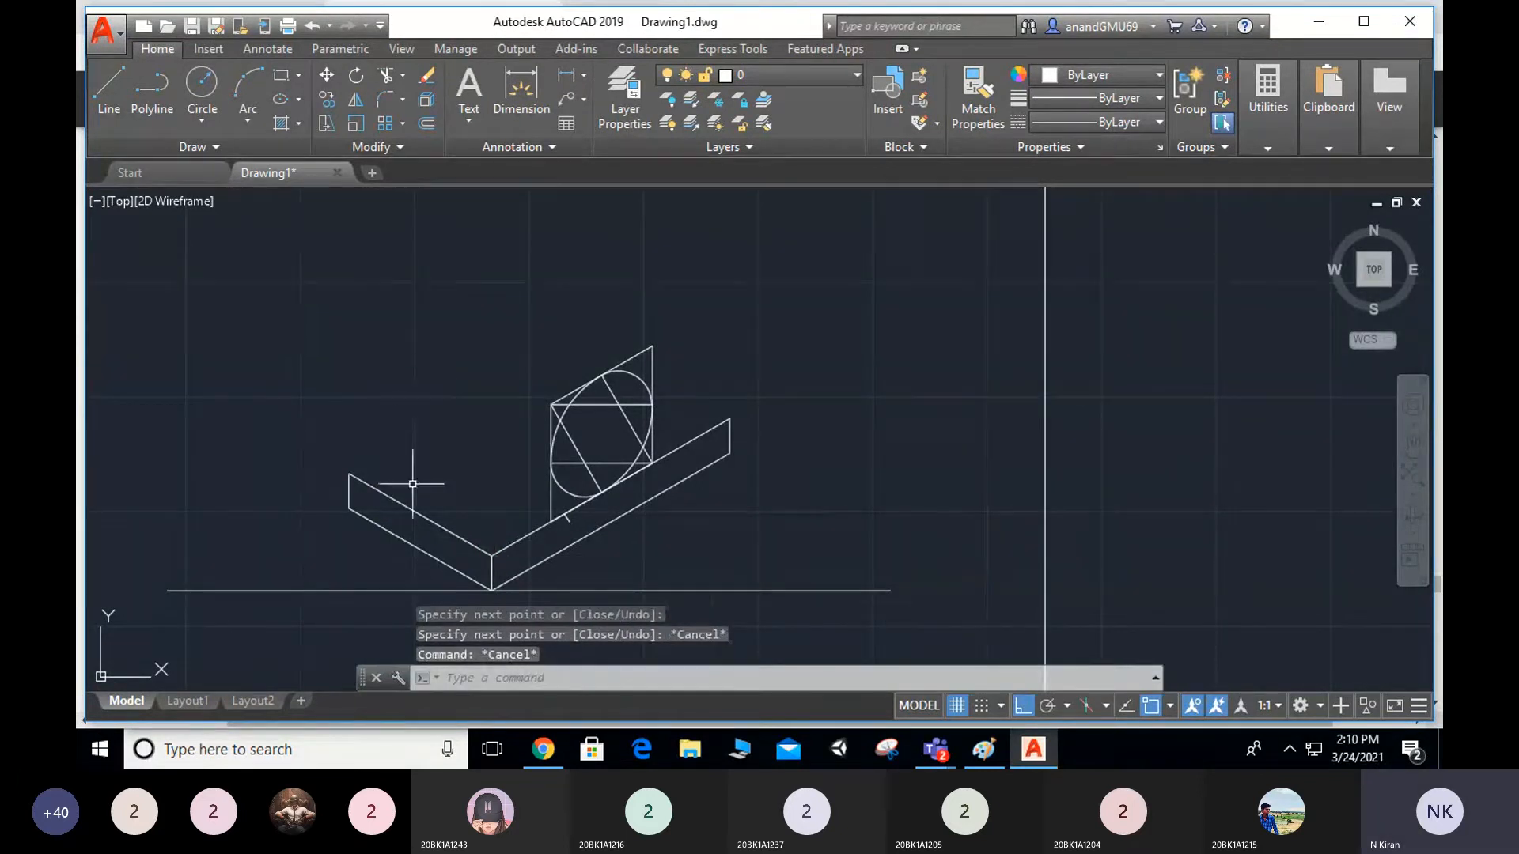
Draw the base's rear top edge 150 long at 30° from the side face's outer upper corner, and join it to the front face's far upper corner.
text(l)
key(Return)
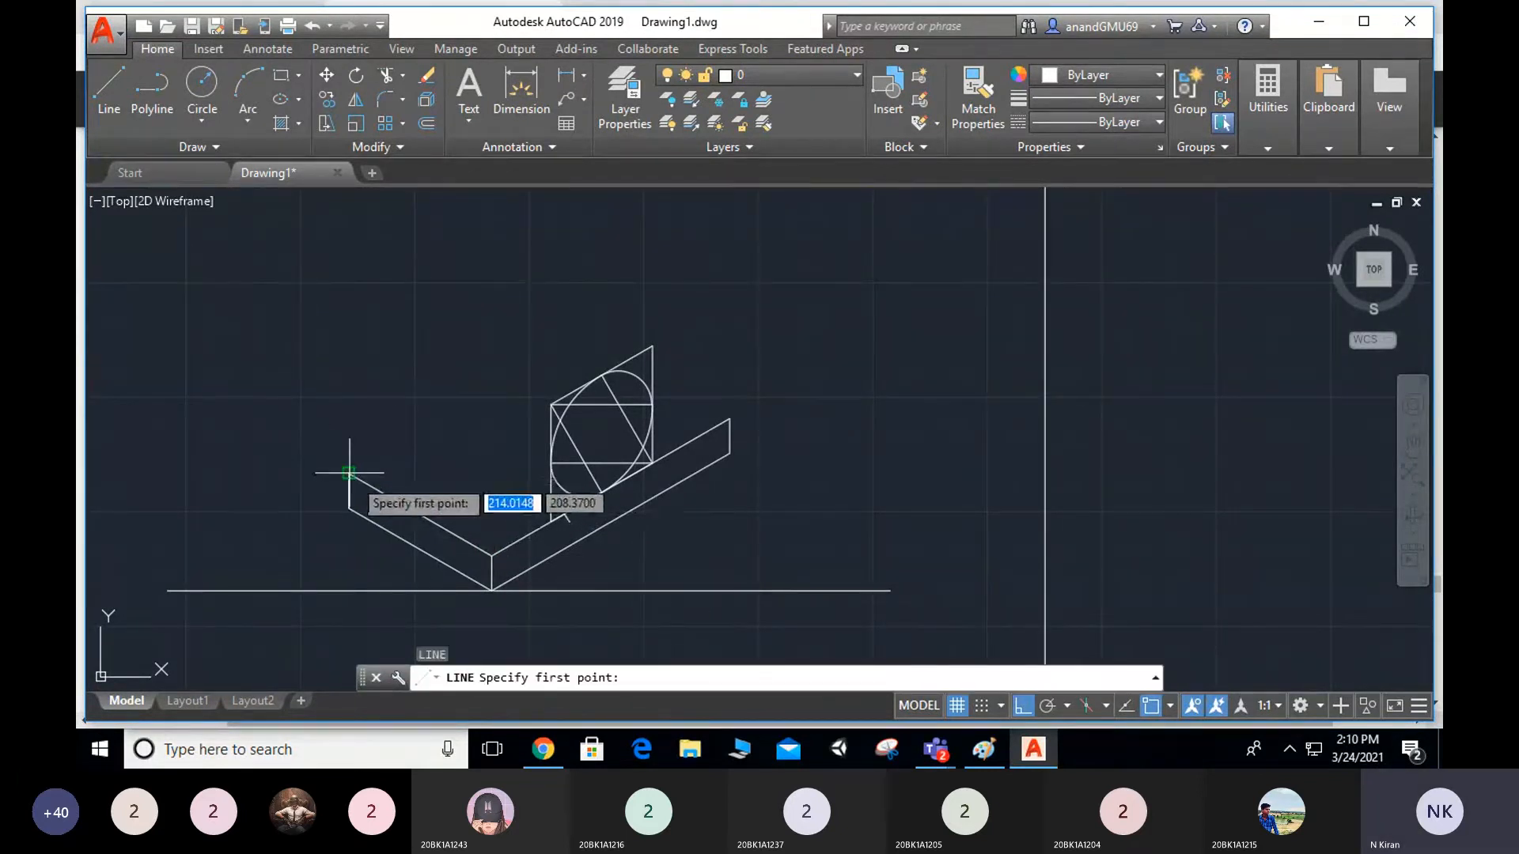
click(349, 473)
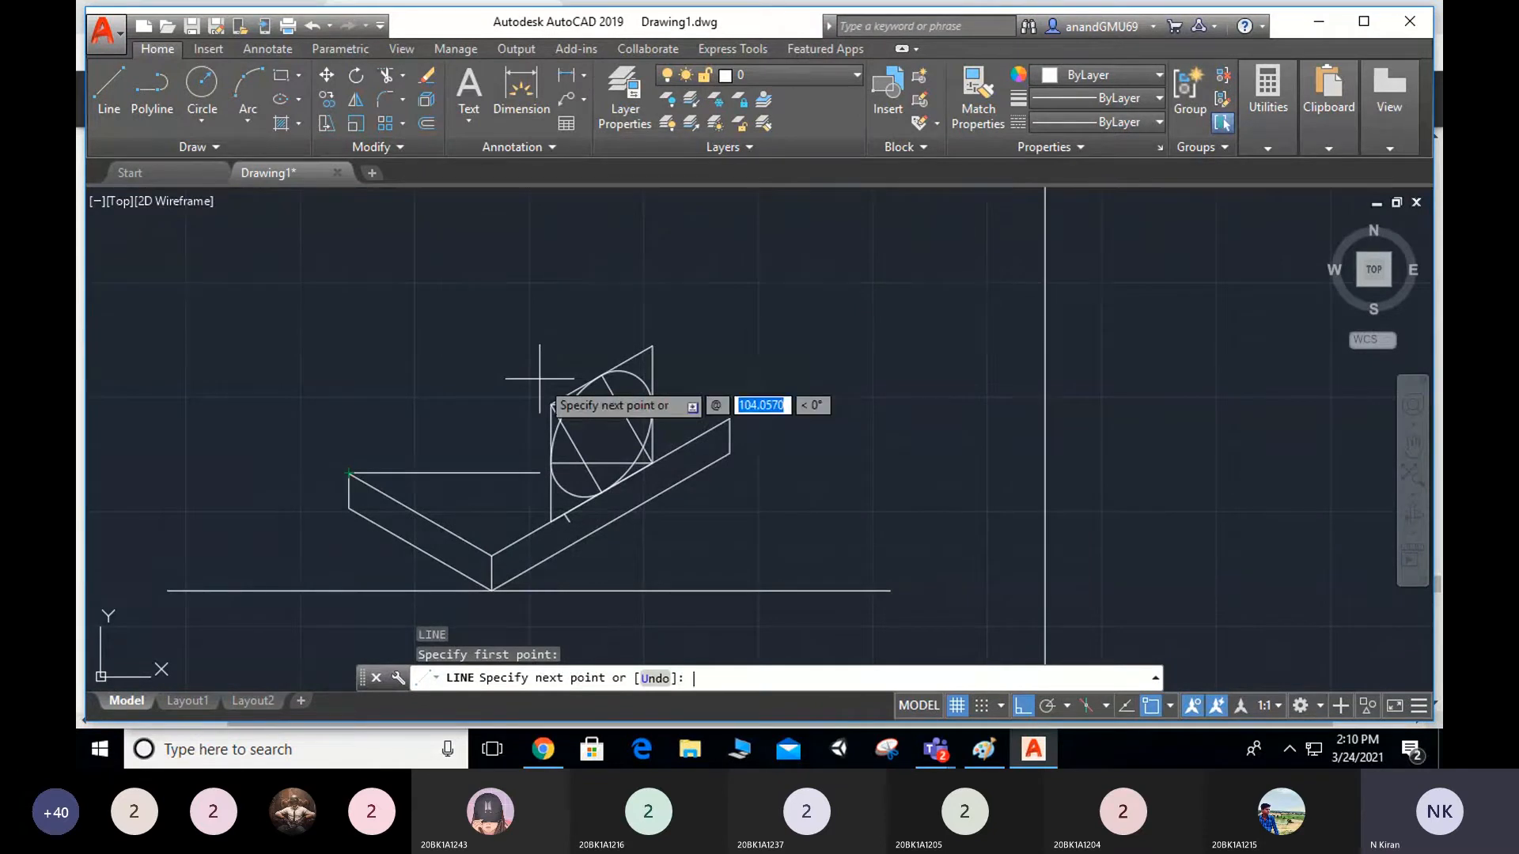
text(150)
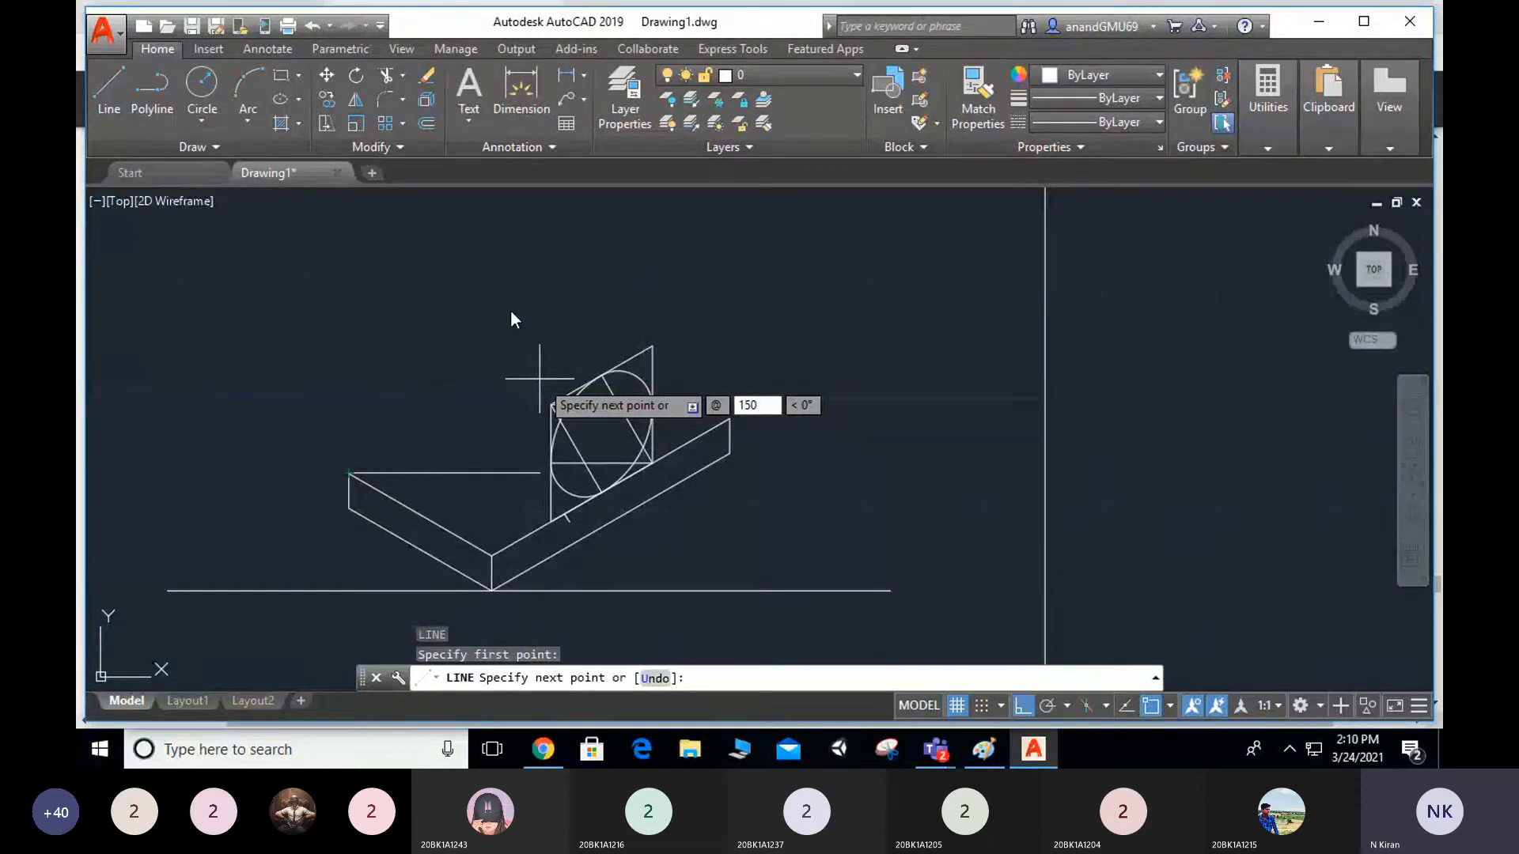
key(Tab)
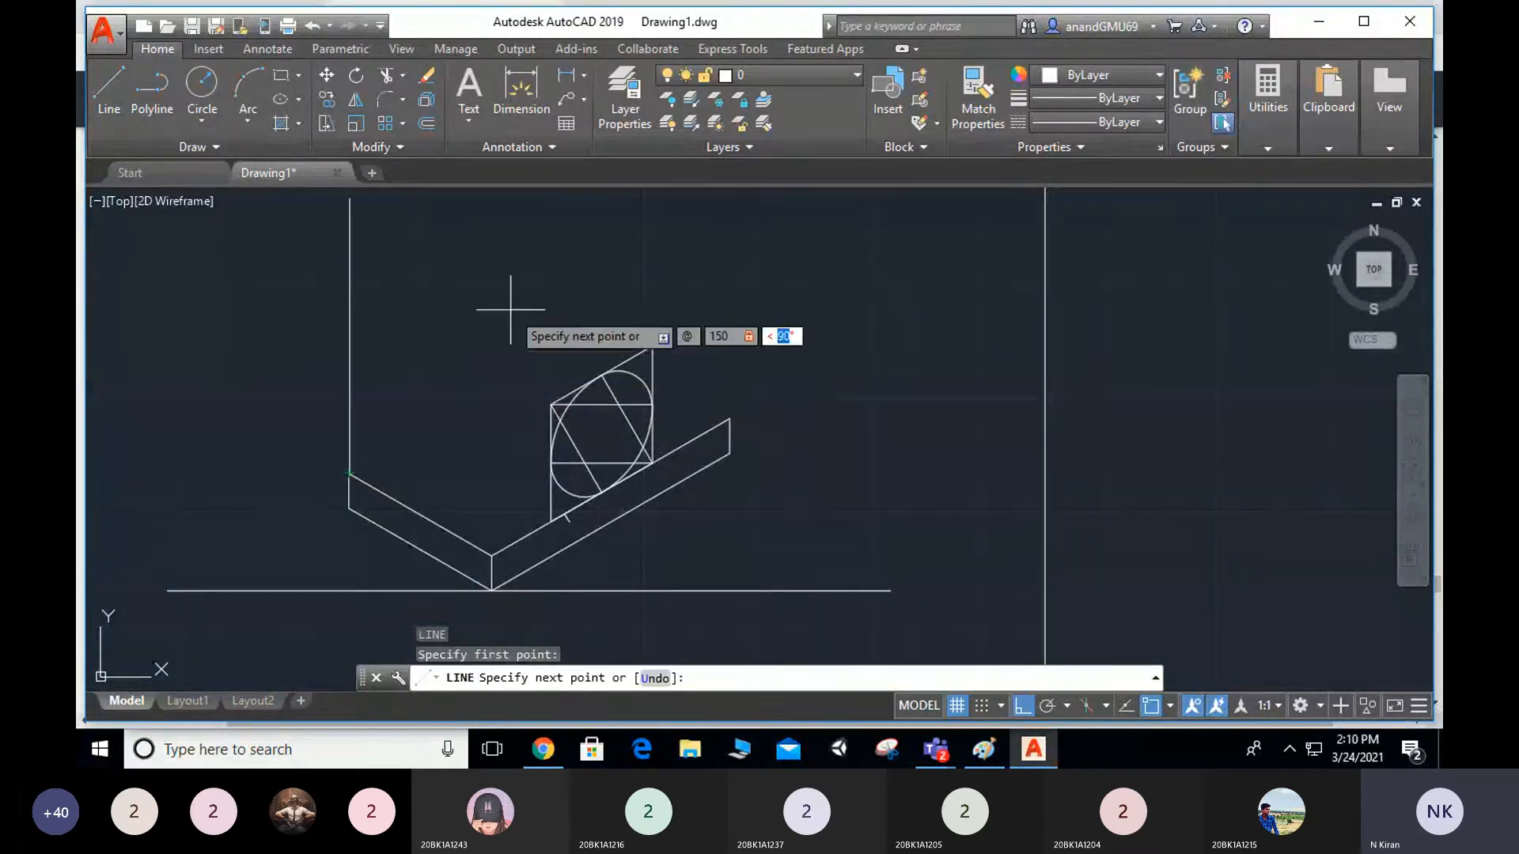
key(BackSpace)
text(@150<30)
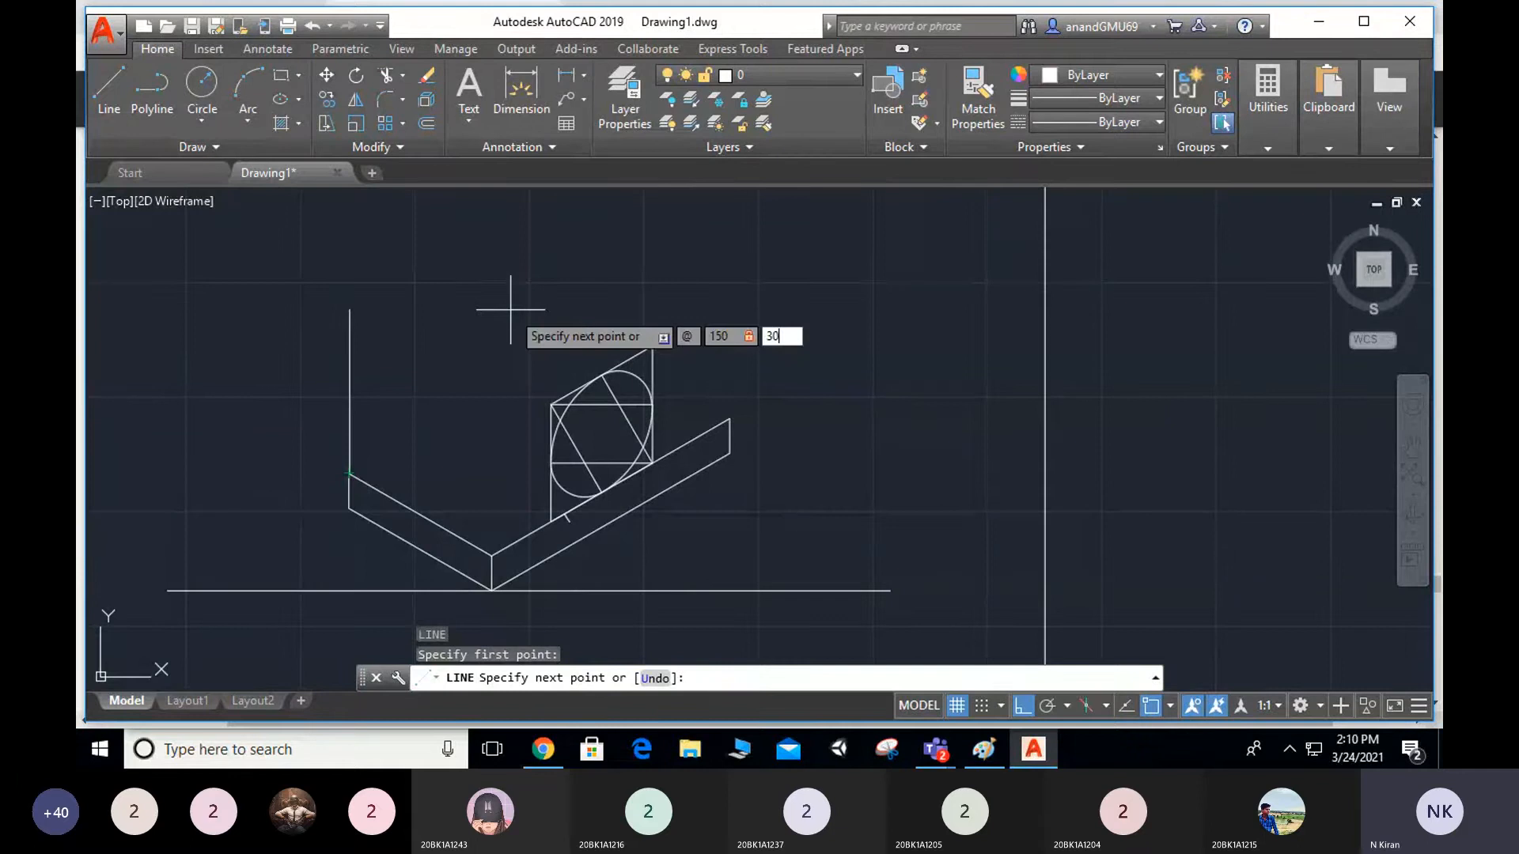
key(Return)
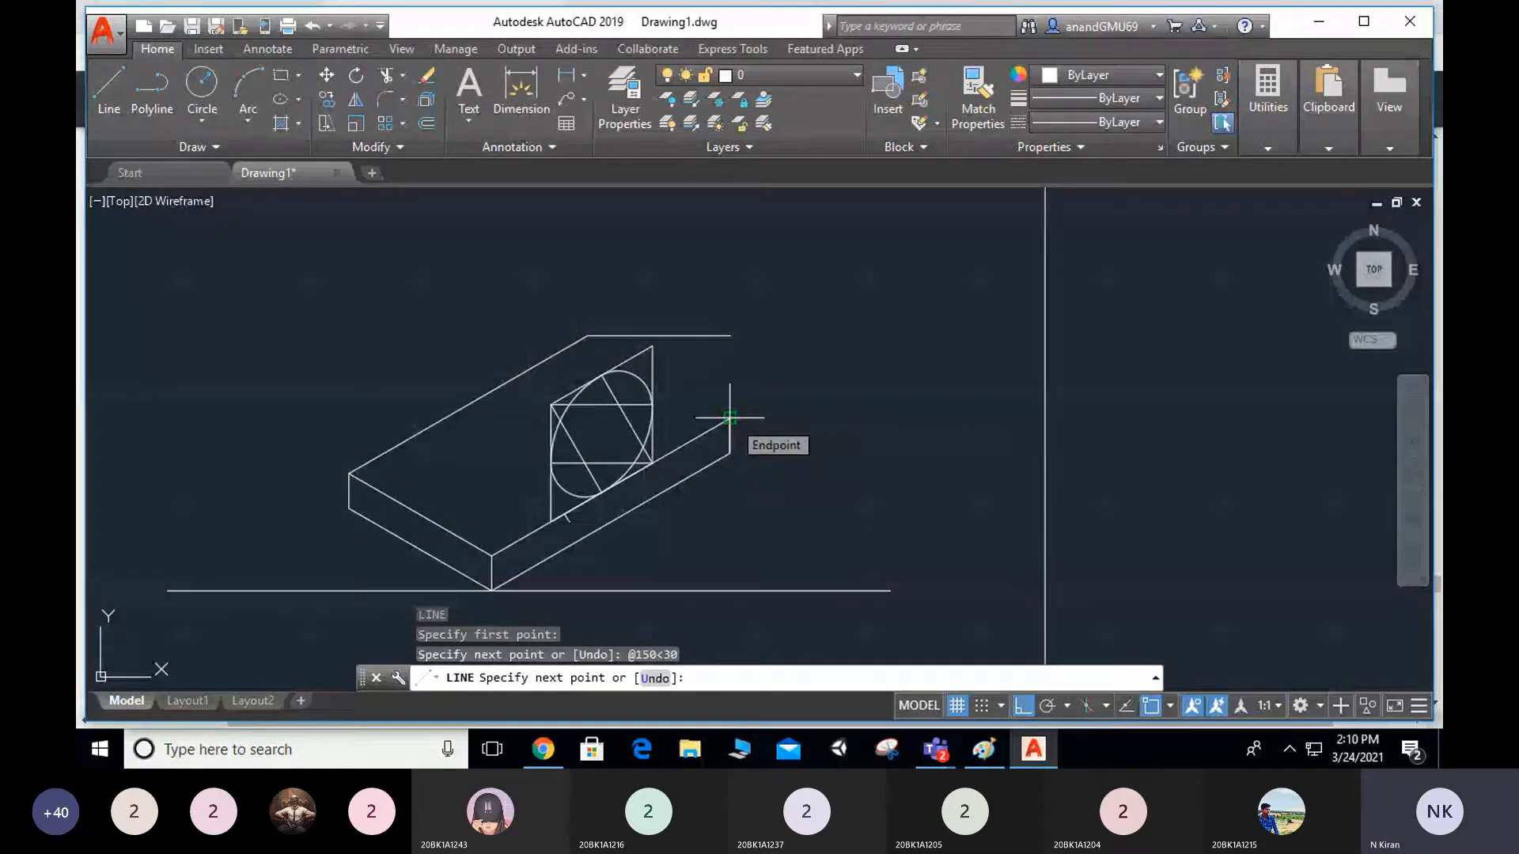
click(730, 417)
key(Escape)
key(Escape)
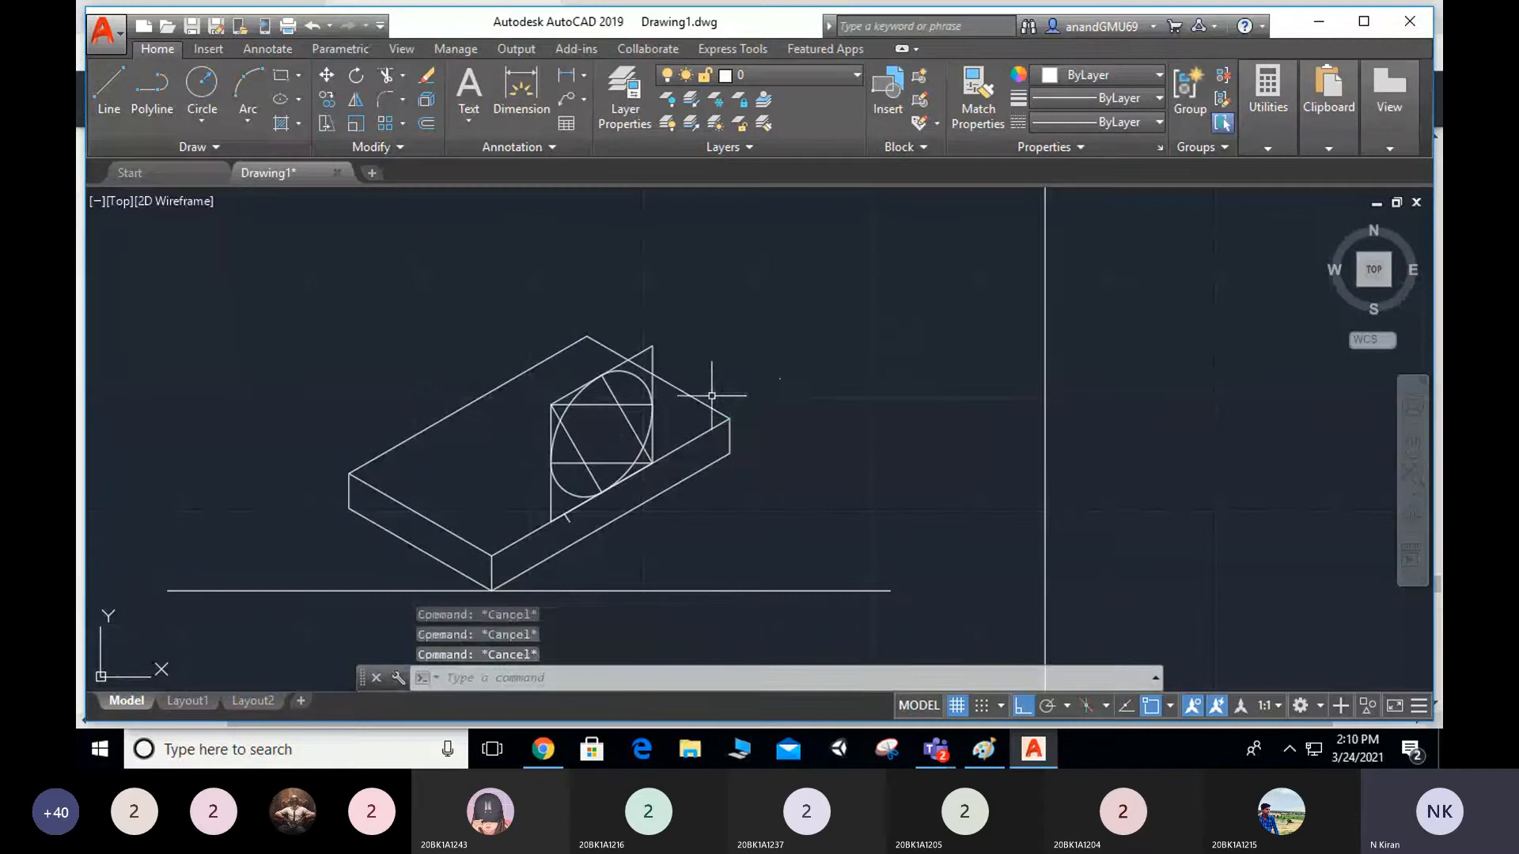
Switch to Chrome to examine the slot radius and position in Figure 4.22(a), and return to AutoCAD.
click(546, 756)
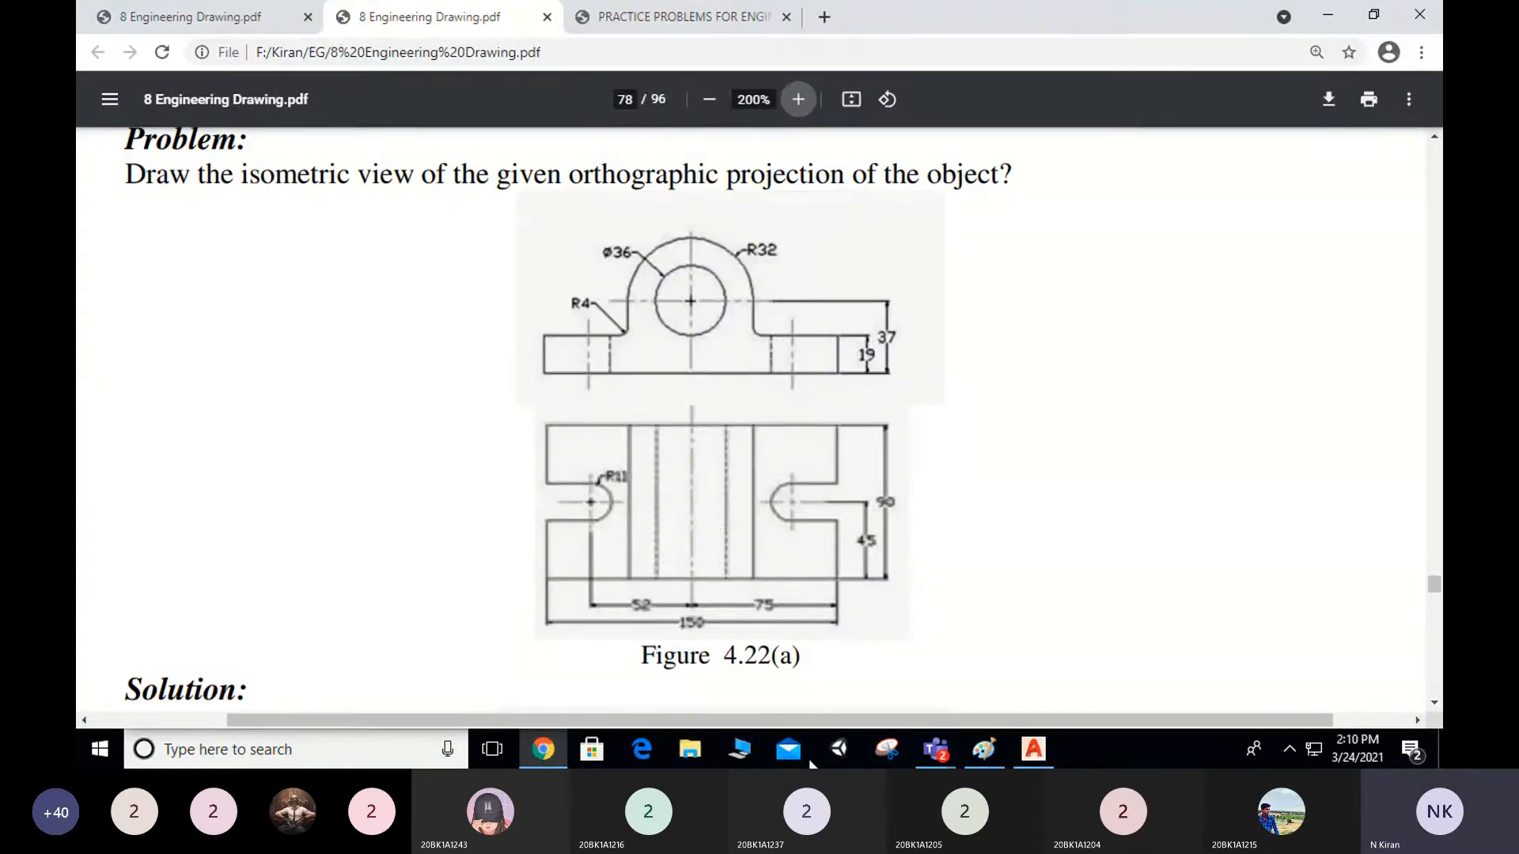
click(1033, 750)
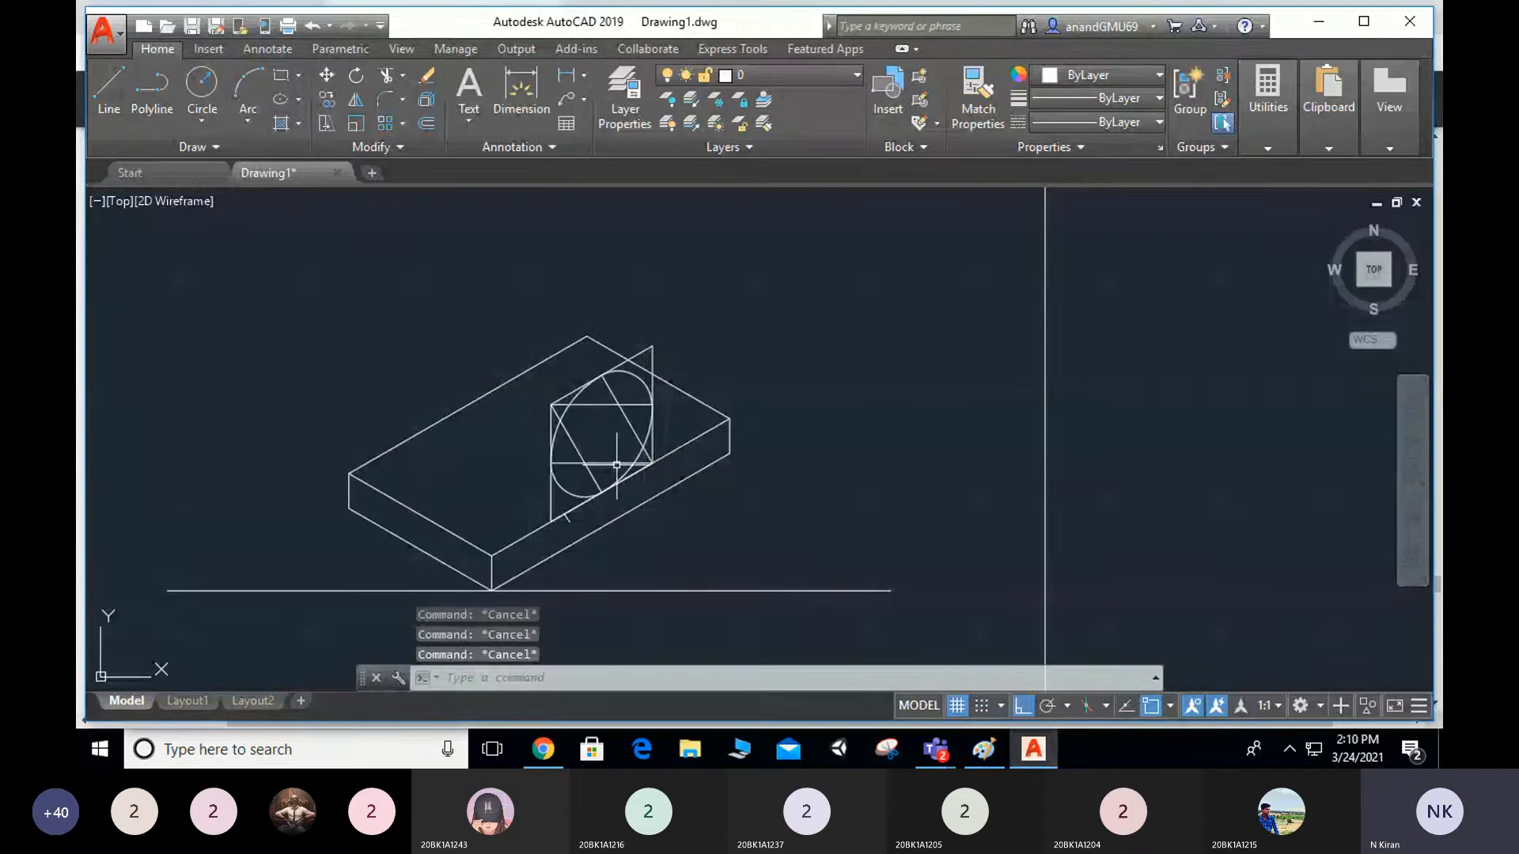
click(543, 749)
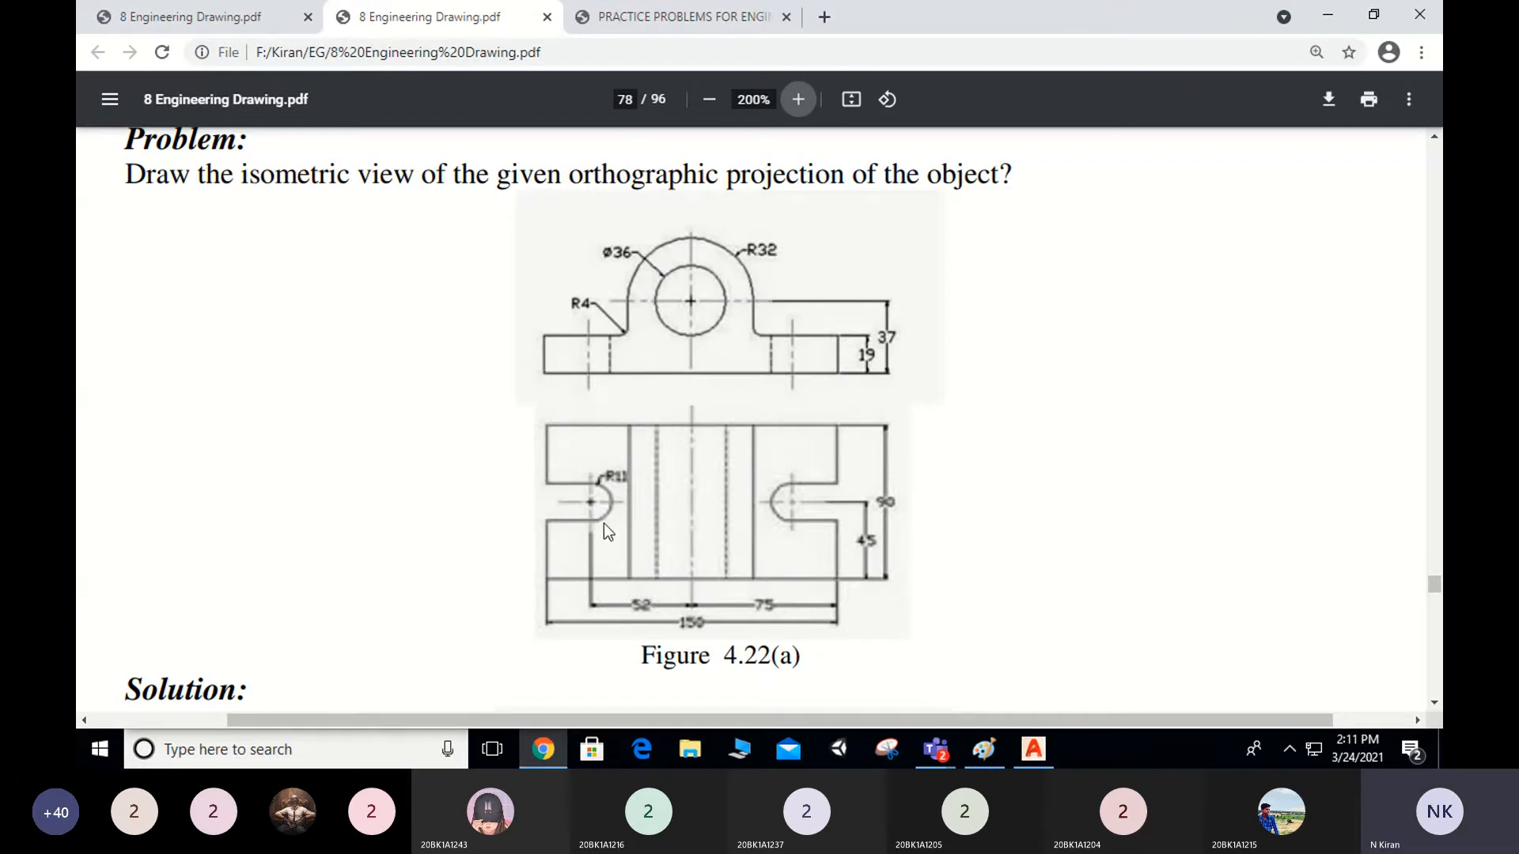
key(alt+Tab)
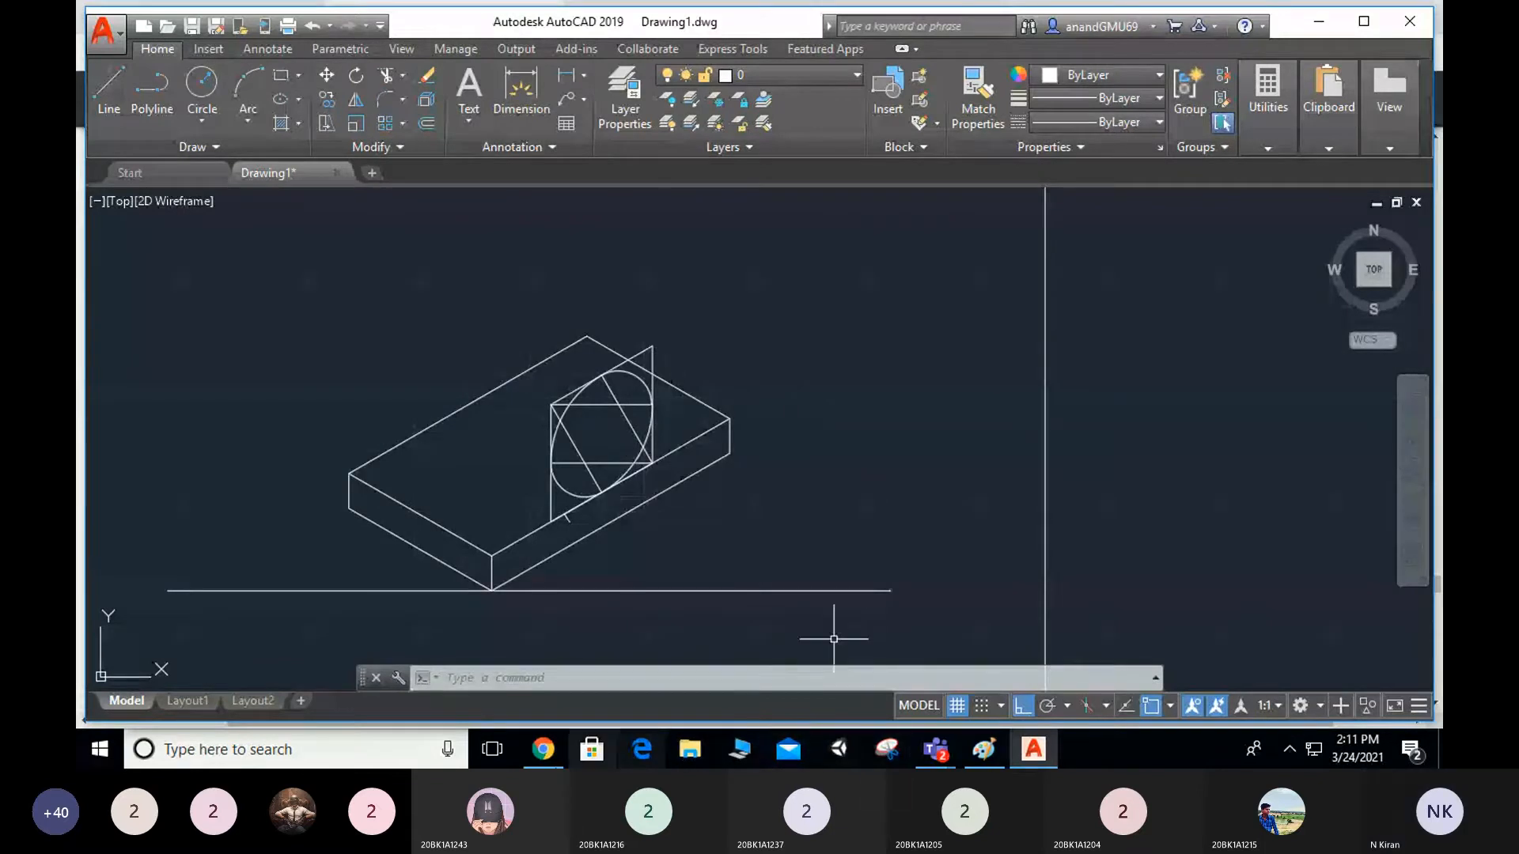
Check the Microsoft Teams meeting window and return to AutoCAD.
mouse_move(936, 750)
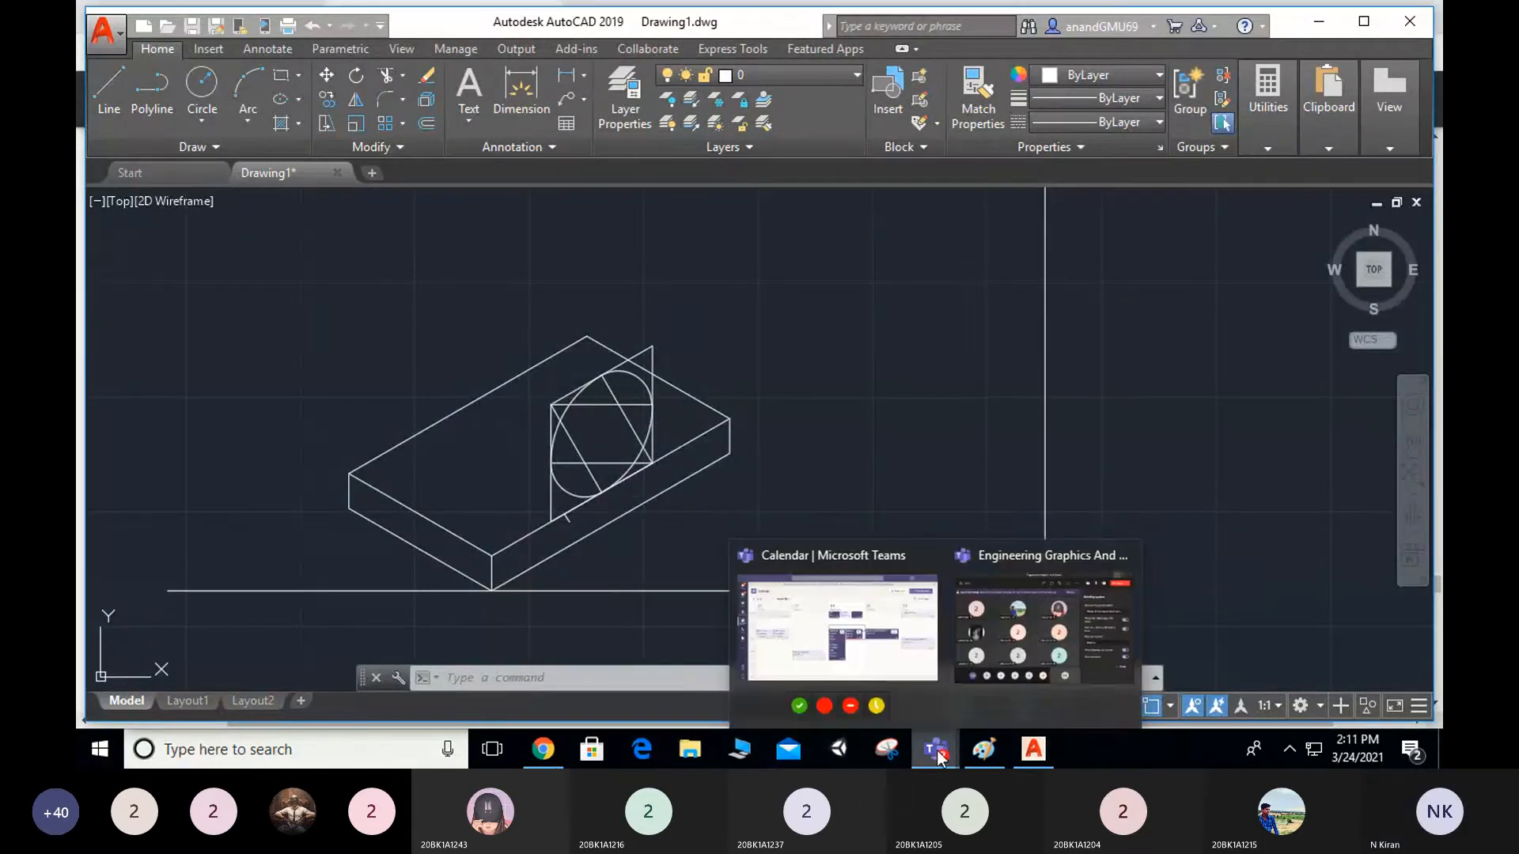
click(1037, 633)
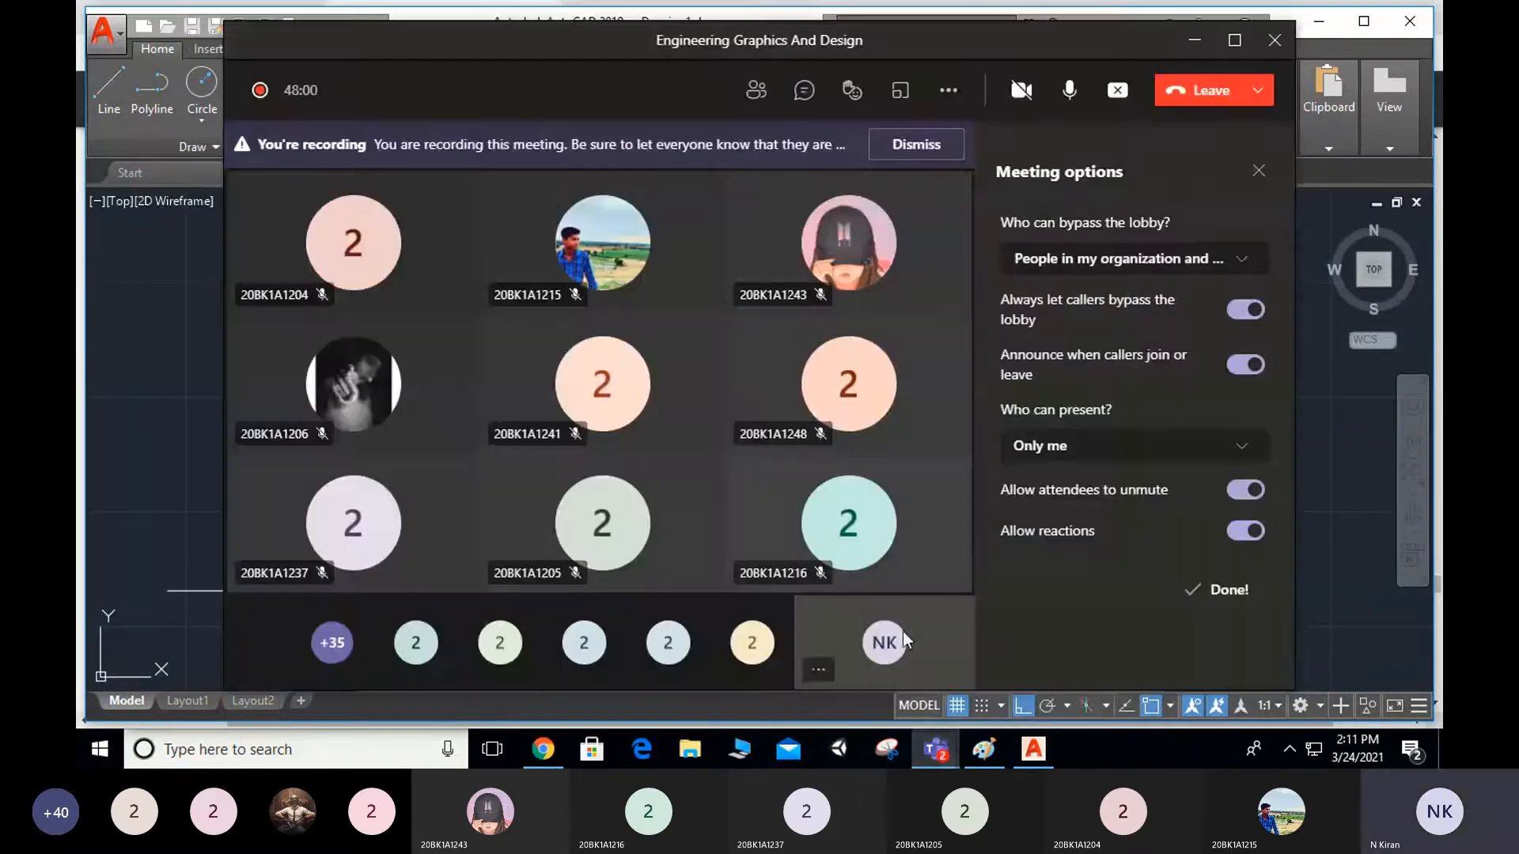
click(1042, 752)
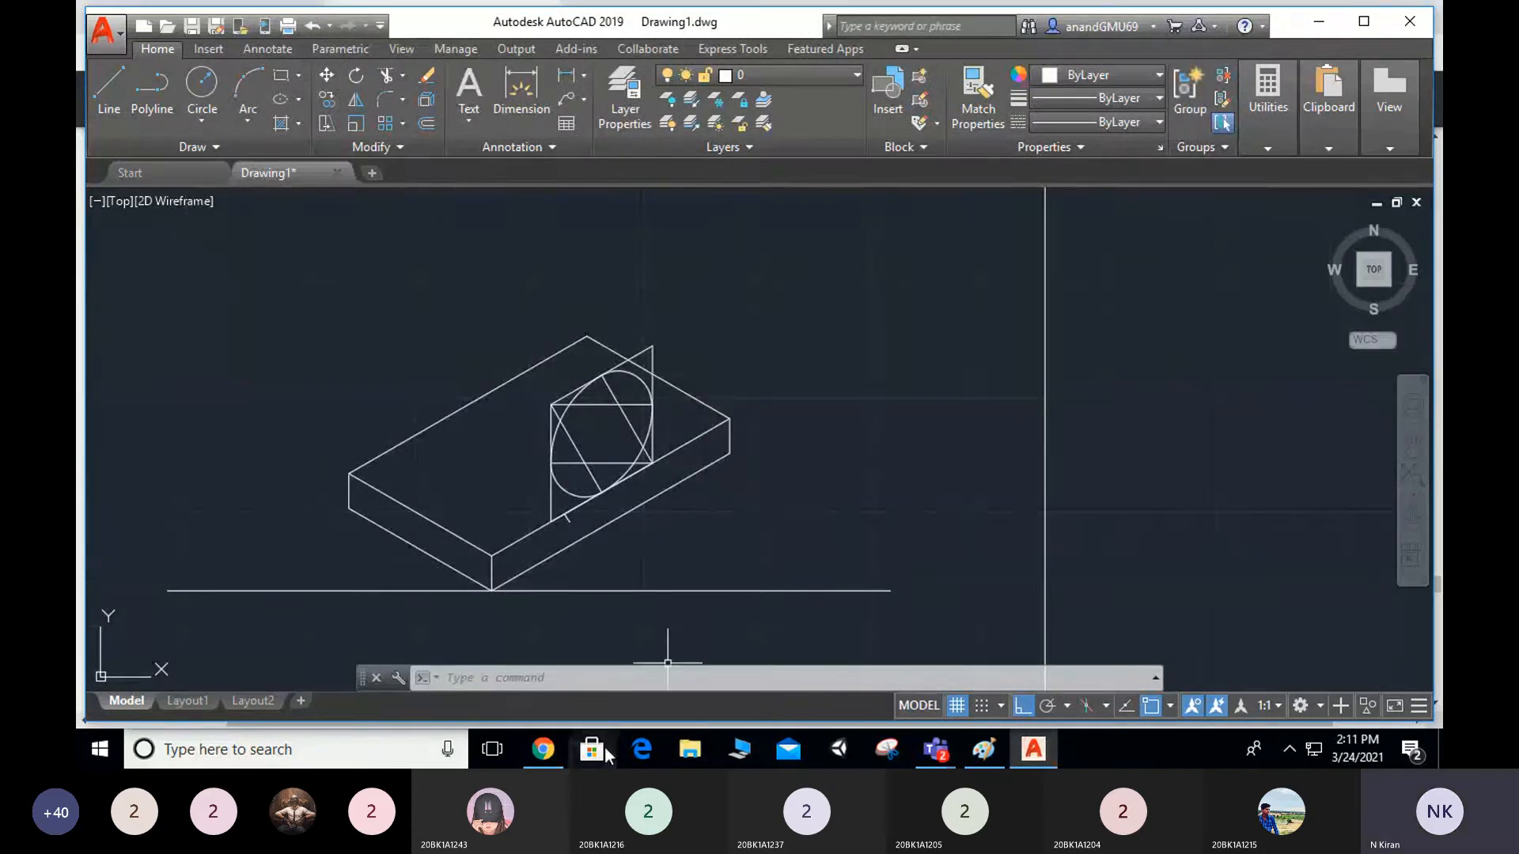
Mute the microphone in the Microsoft Teams meeting, minimise the meeting window, and return to AutoCAD.
click(543, 749)
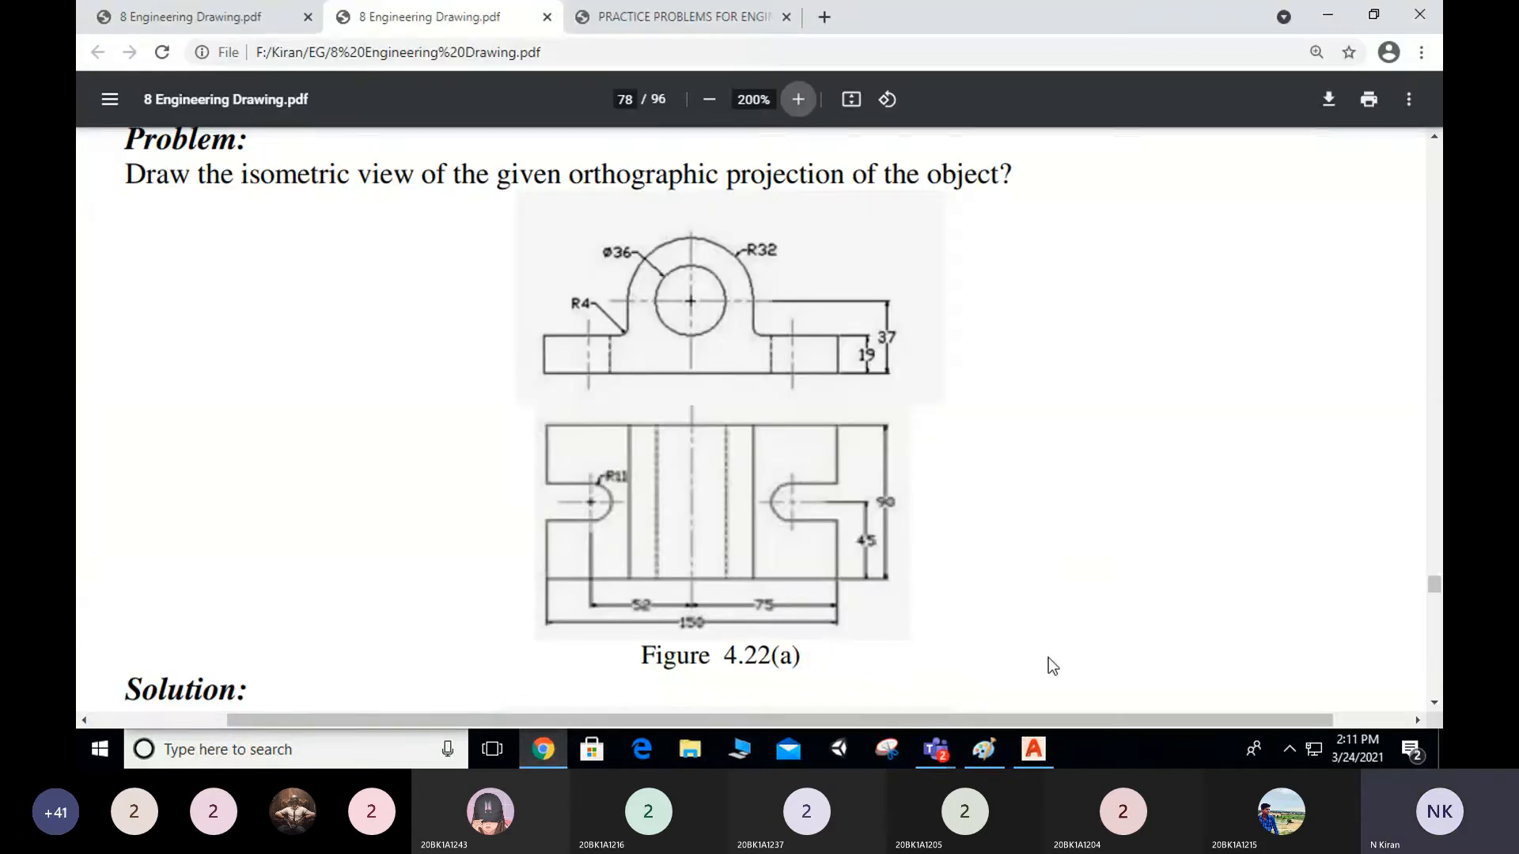
mouse_move(936, 750)
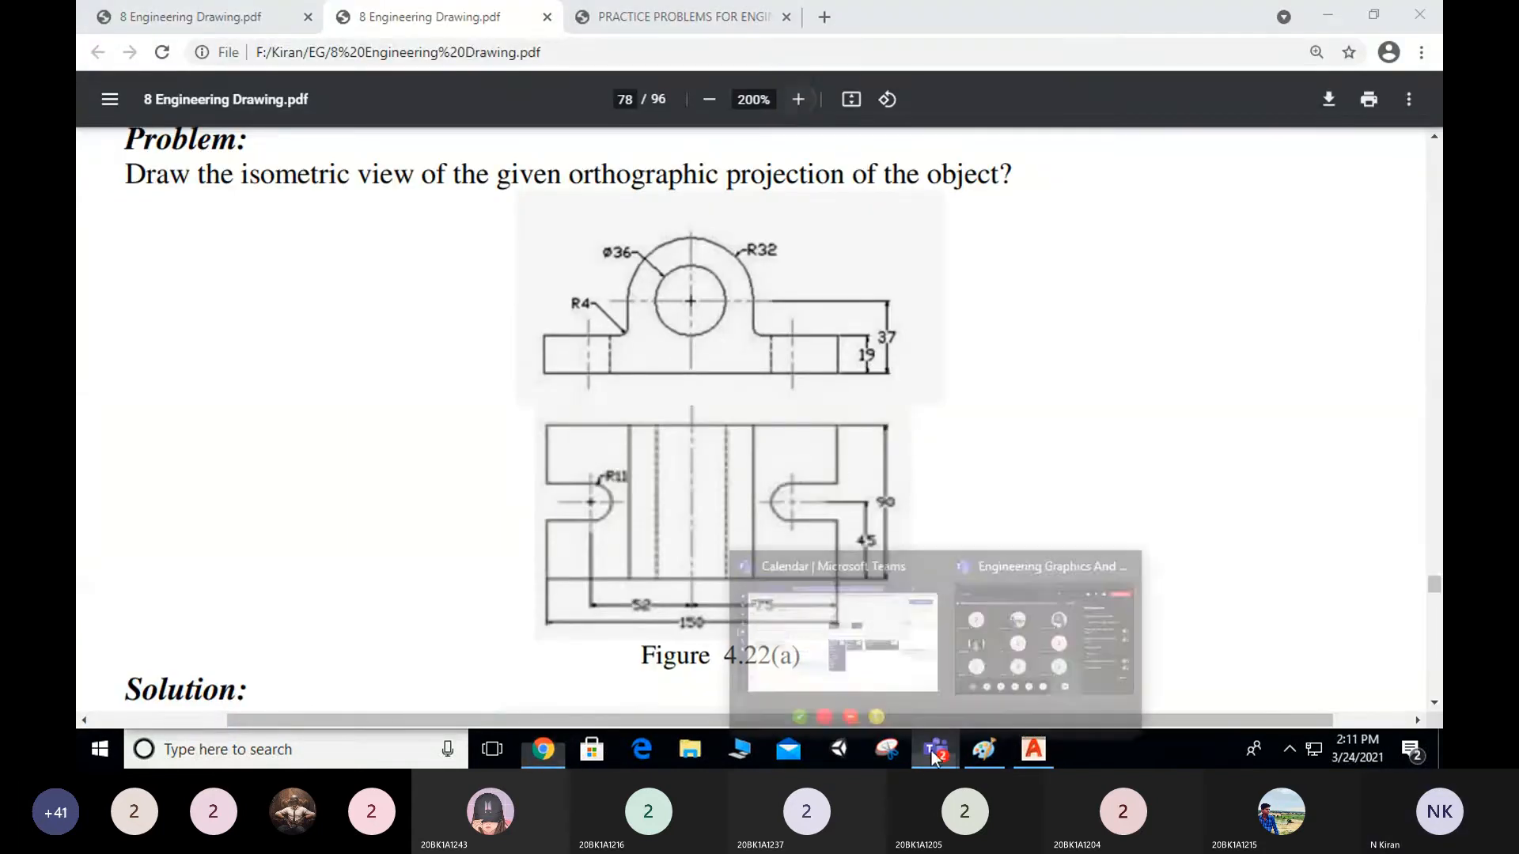
click(978, 613)
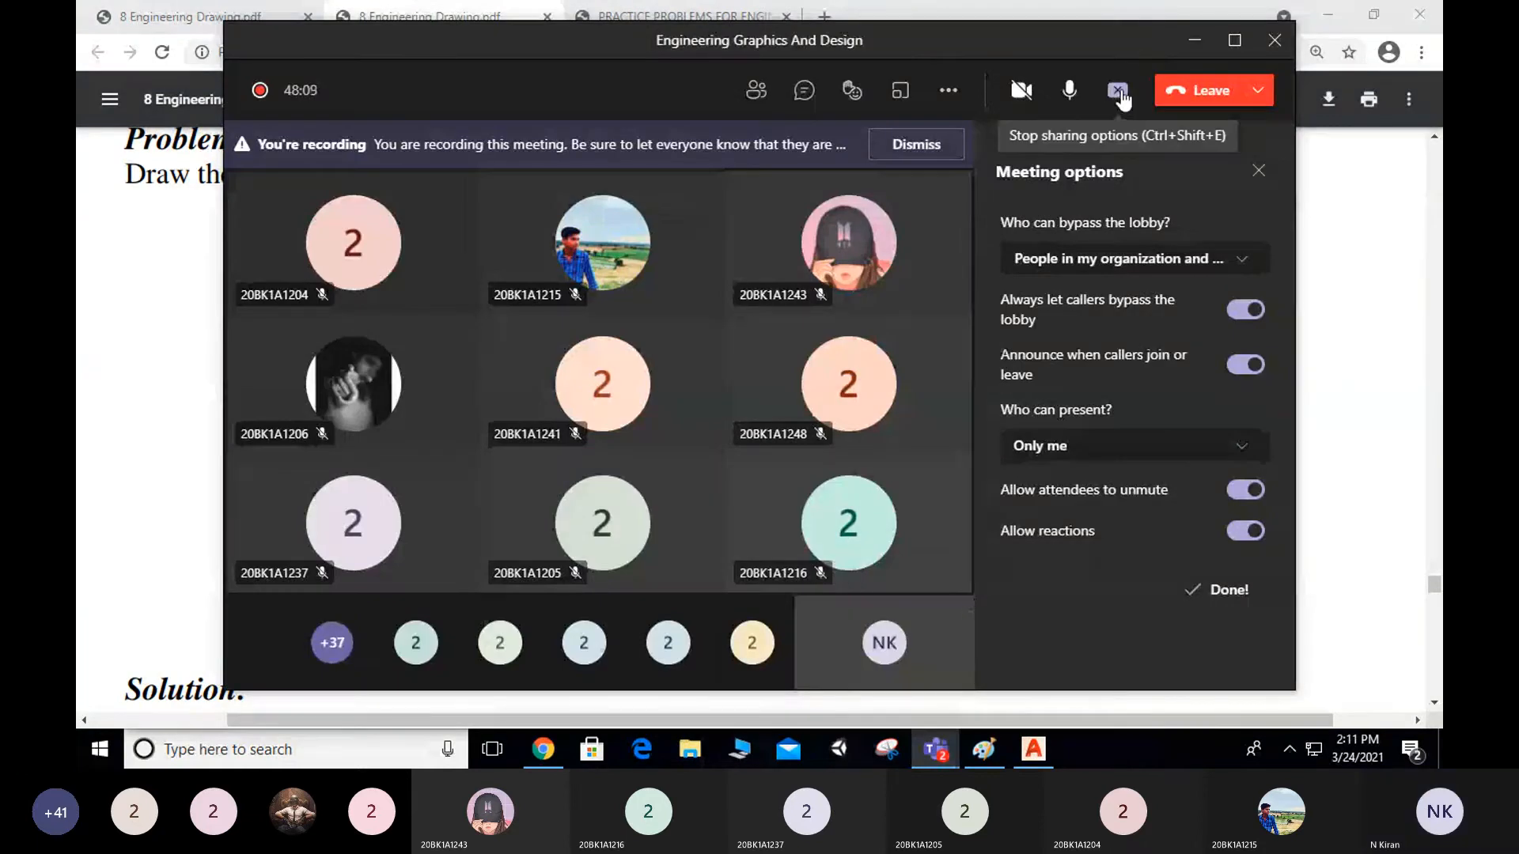
click(1070, 90)
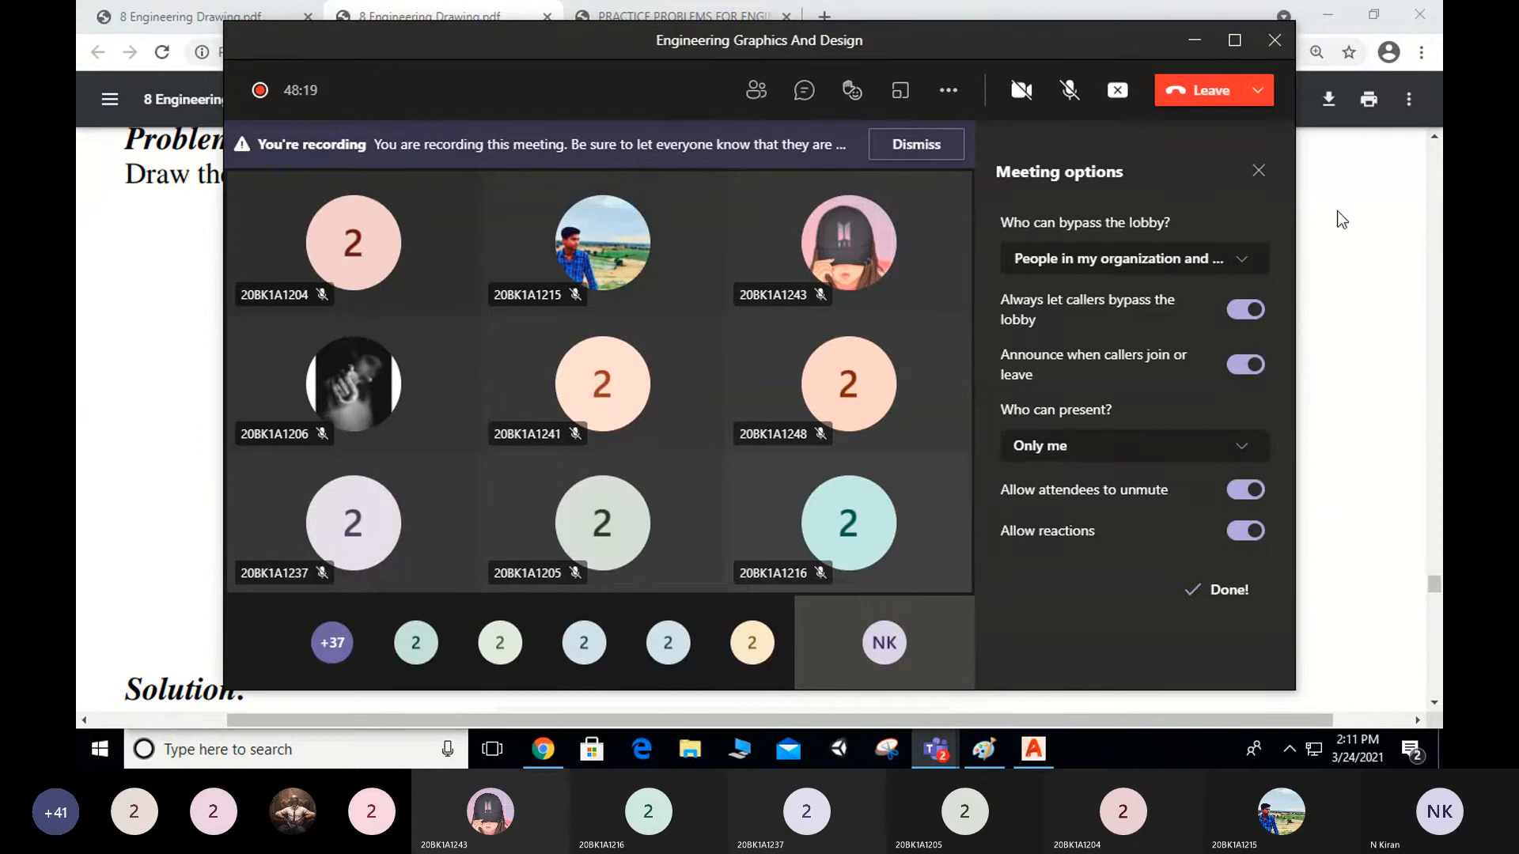
click(1190, 40)
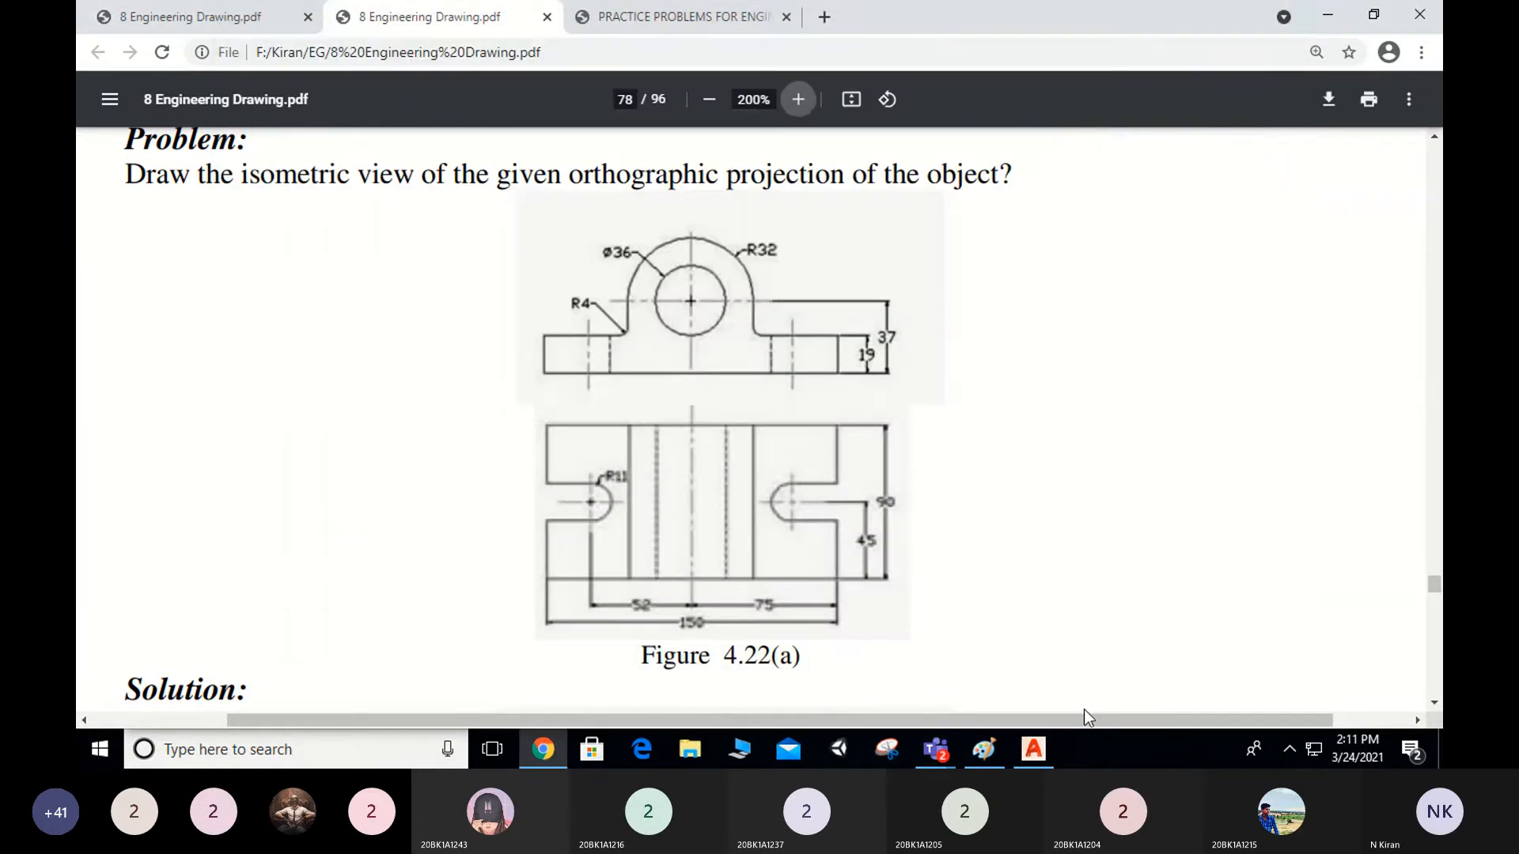
click(1049, 748)
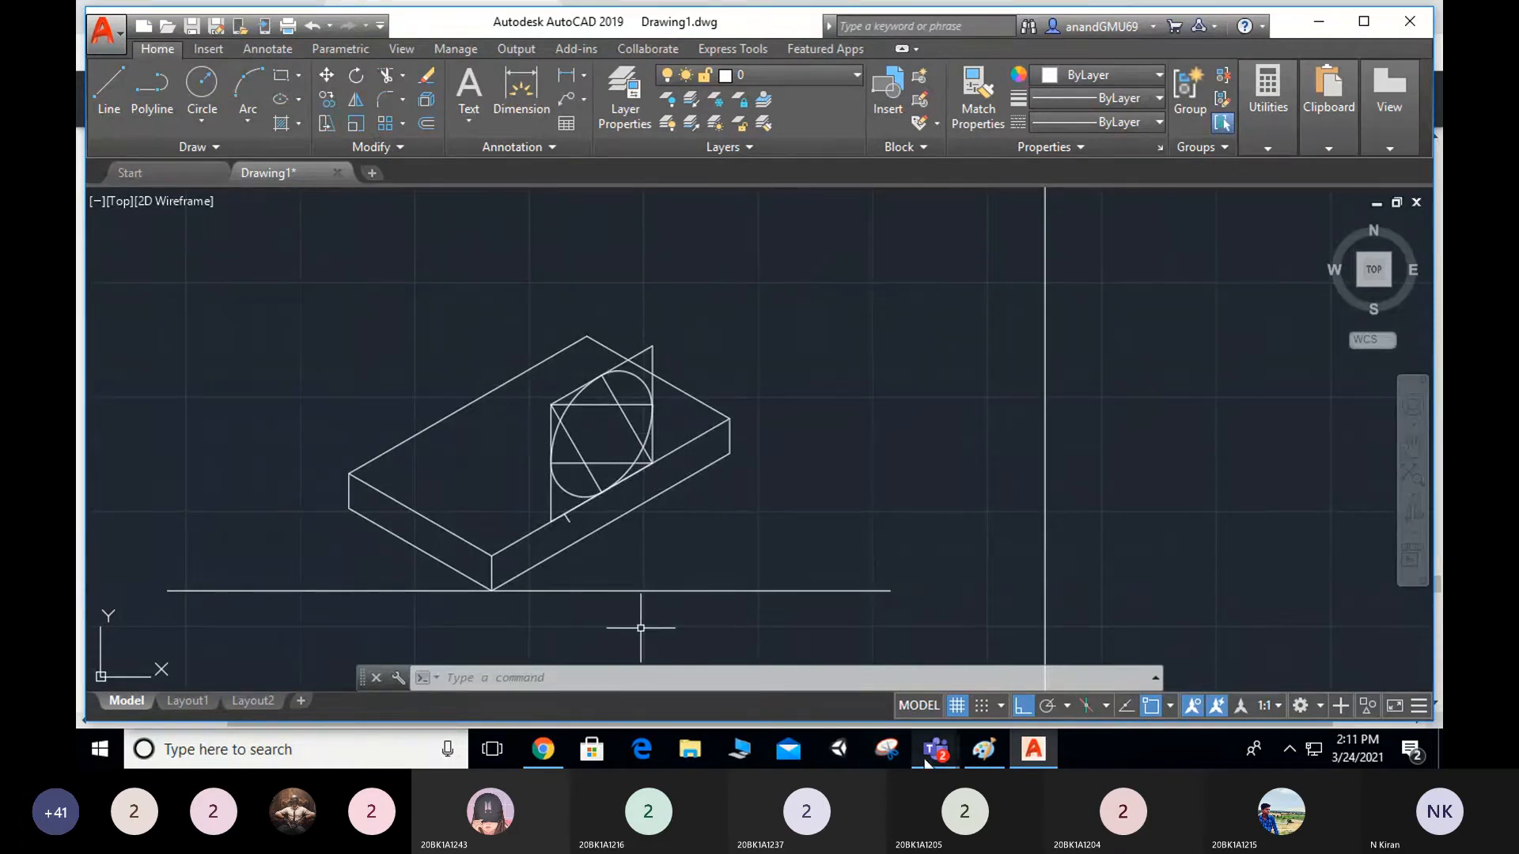
Check Figure 4.22(a) in Chrome, unmute the microphone in the Microsoft Teams meeting, and return to AutoCAD.
click(1033, 749)
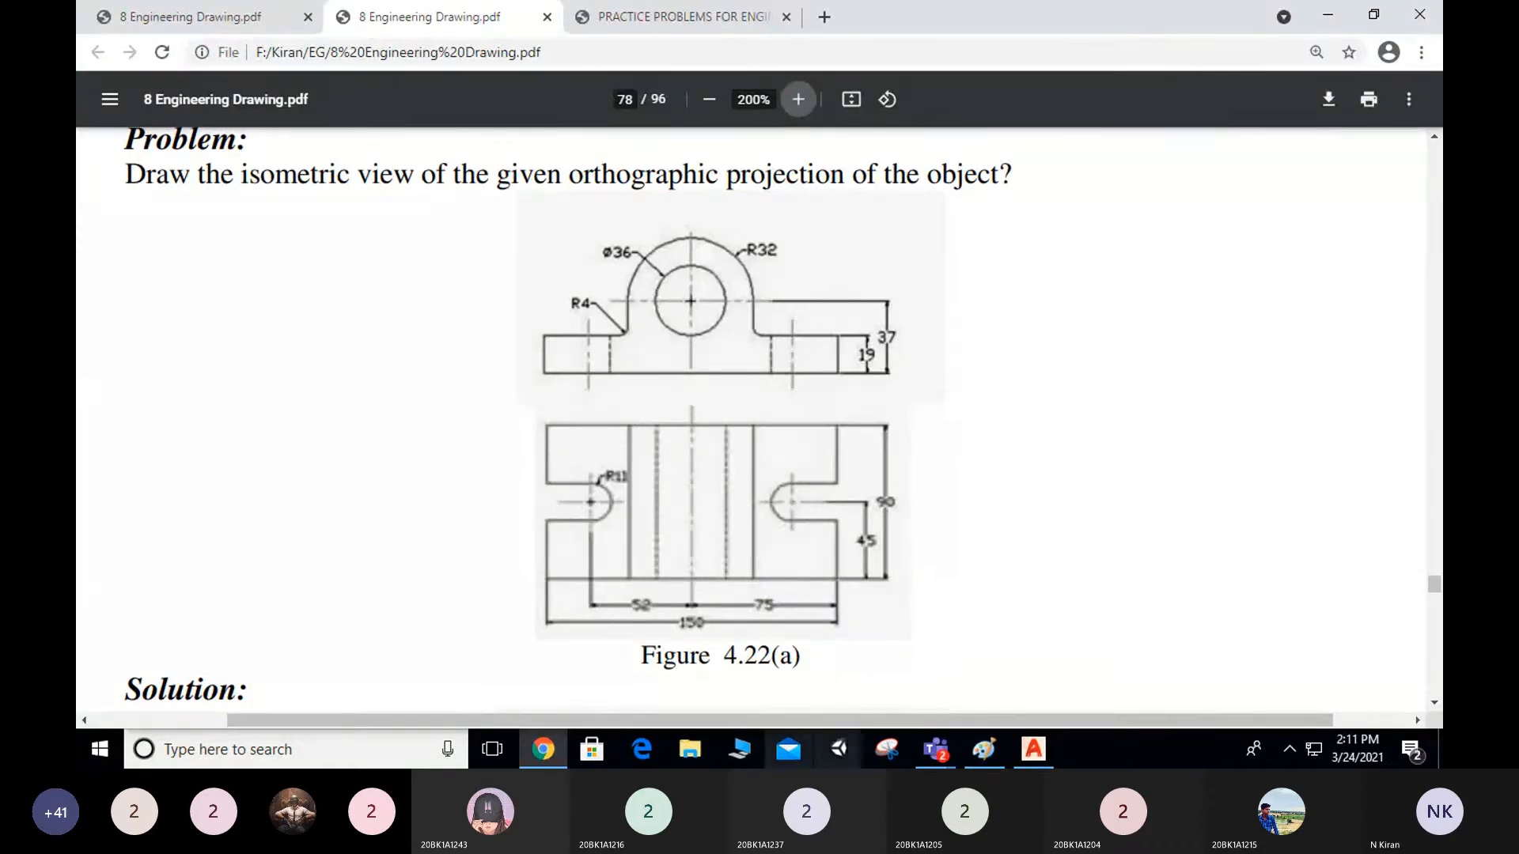
click(1033, 749)
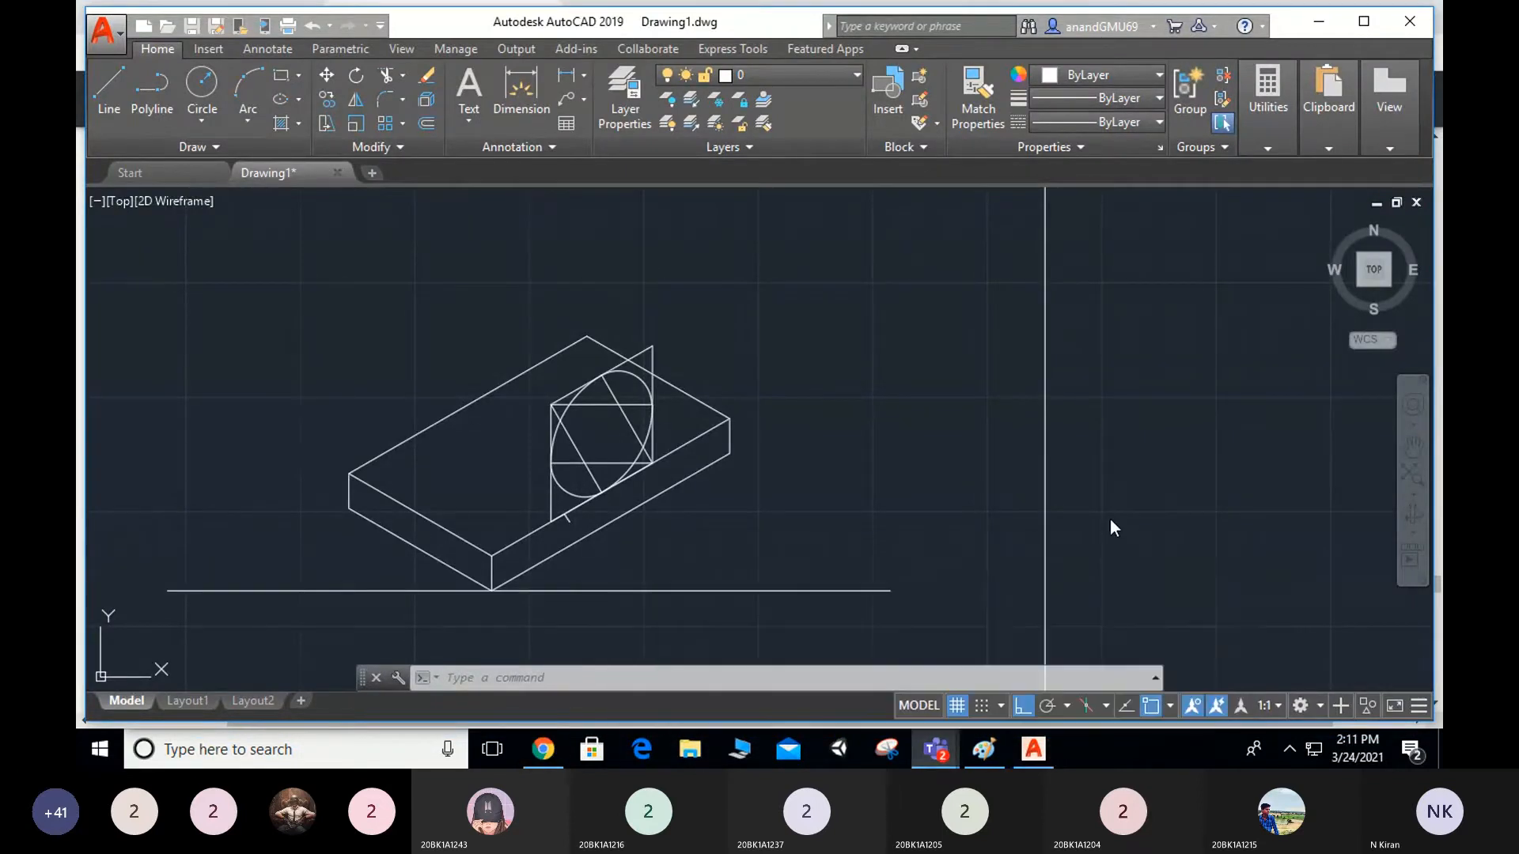
mouse_move(948, 739)
click(862, 655)
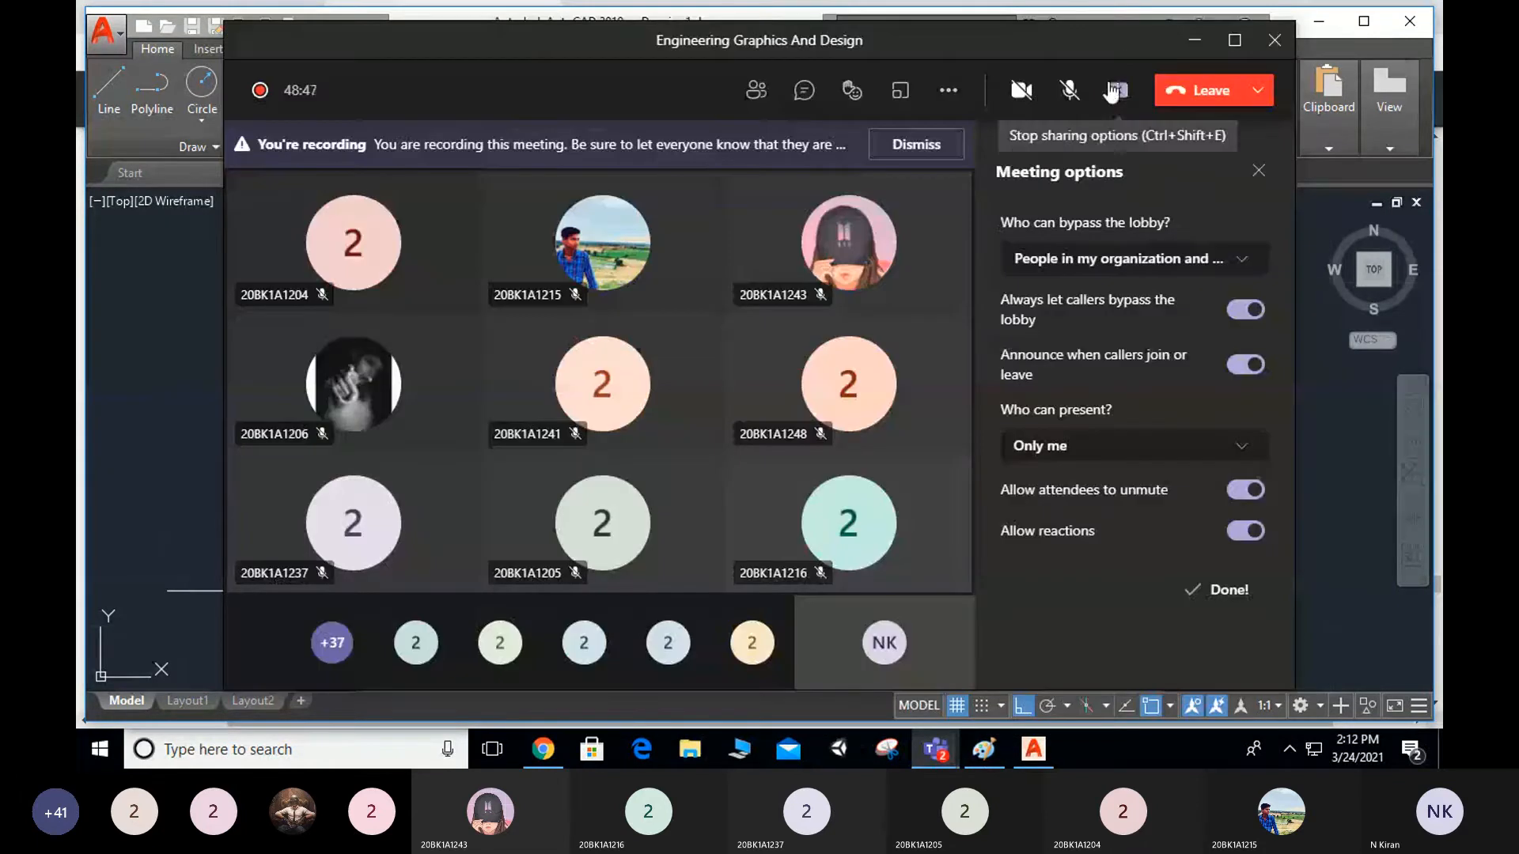
click(1070, 90)
click(1185, 49)
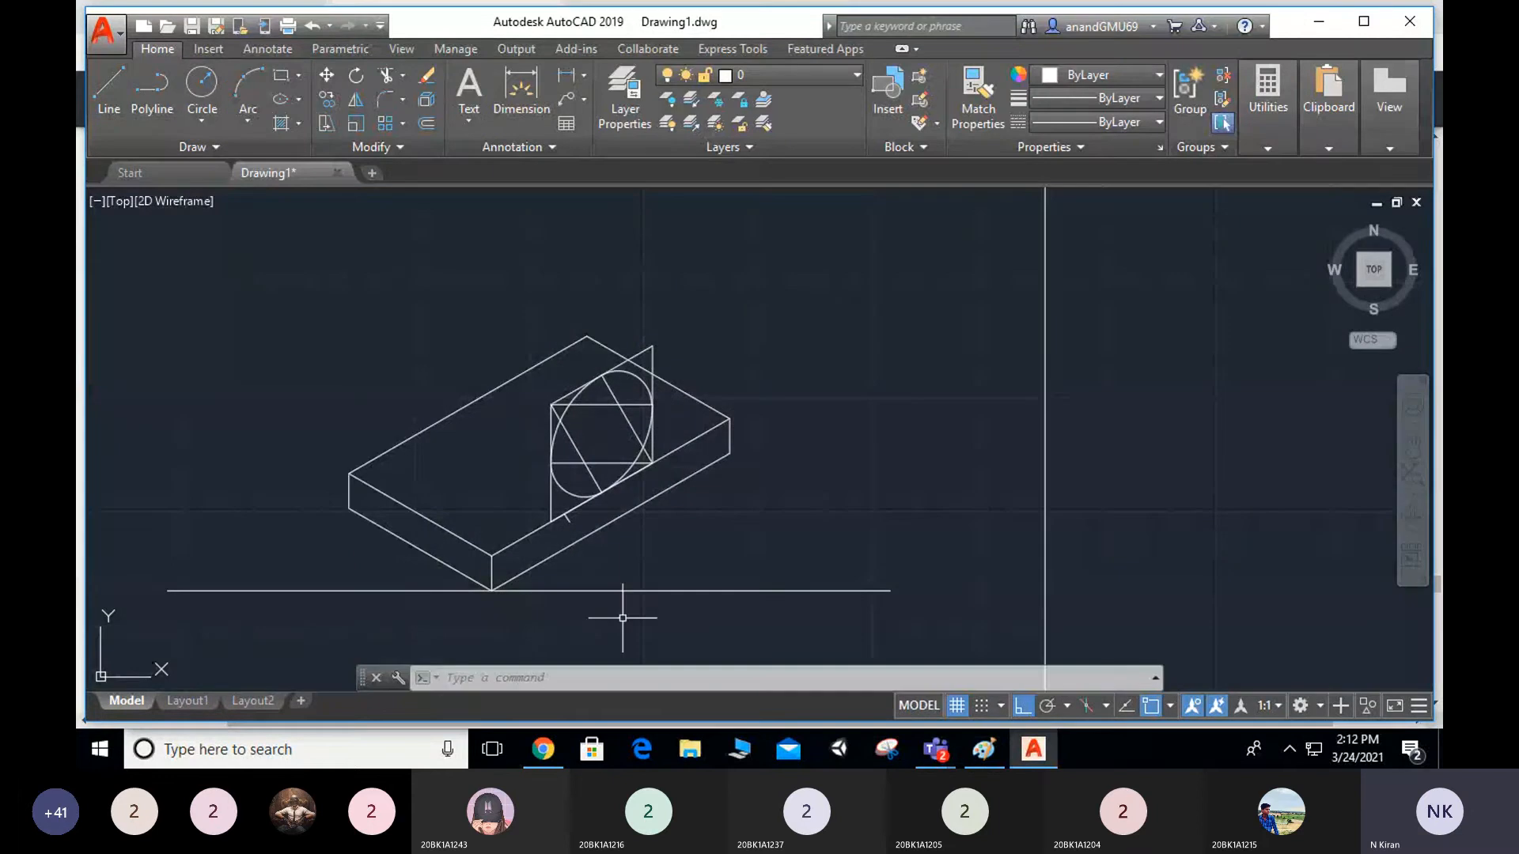
Cancel the selection window, switch to Chrome to examine the views in Figure 4.22(a), and return to AutoCAD.
click(519, 358)
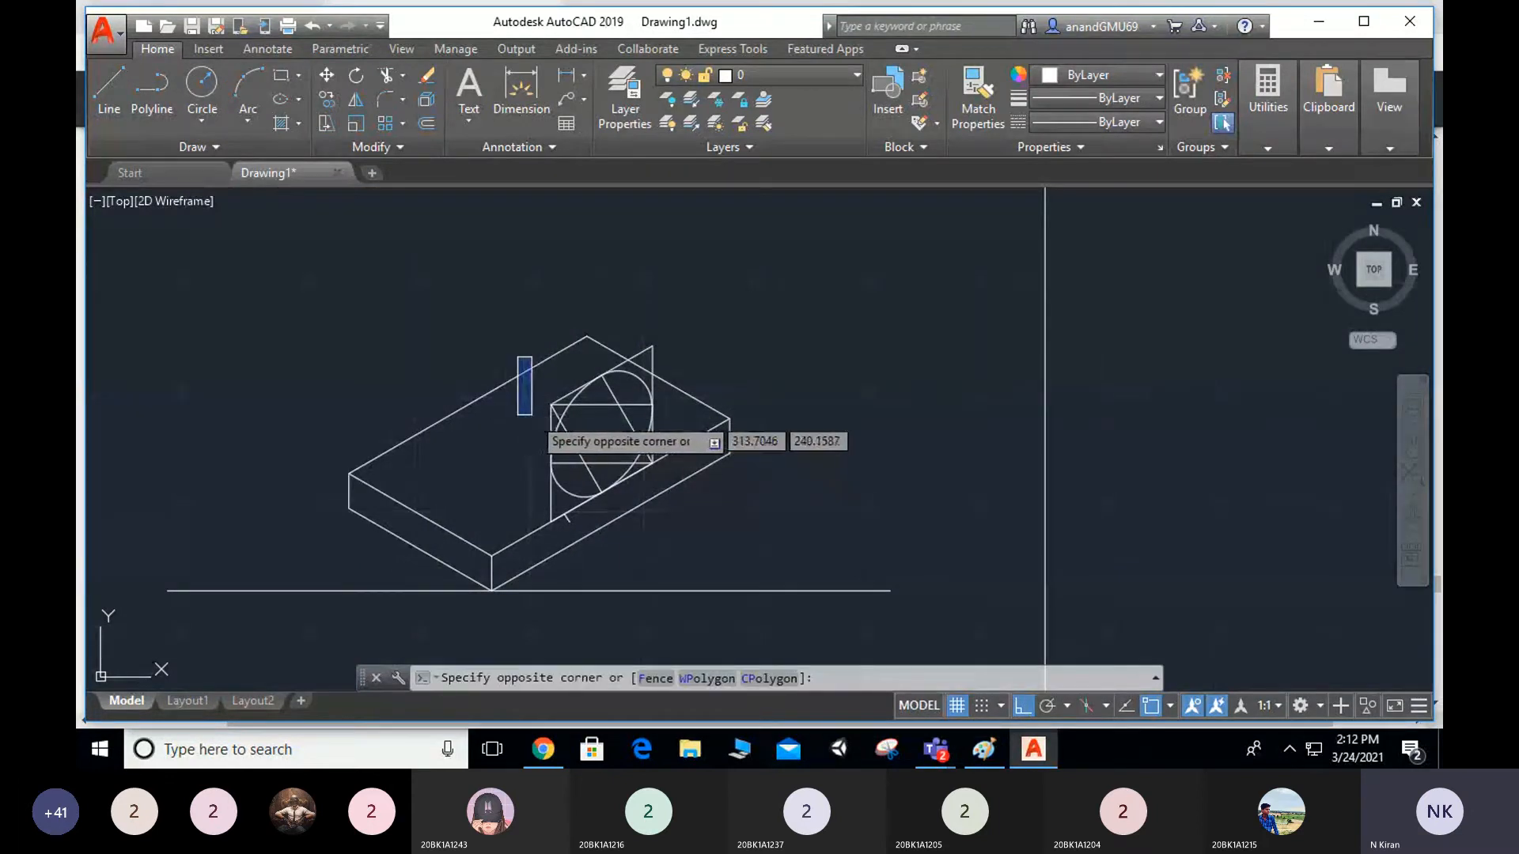
key(Escape)
click(529, 761)
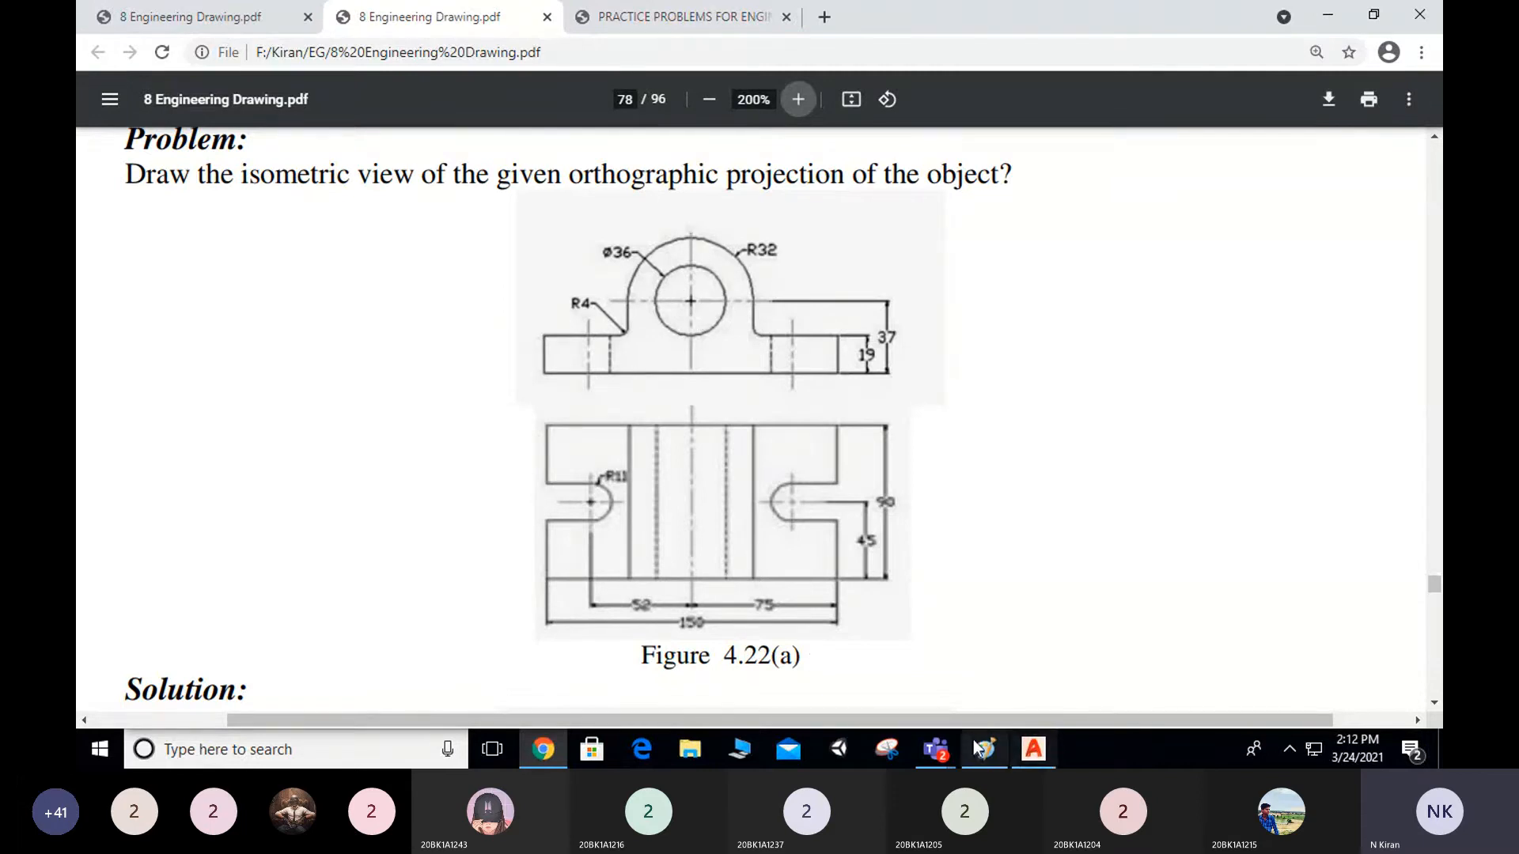
click(1033, 749)
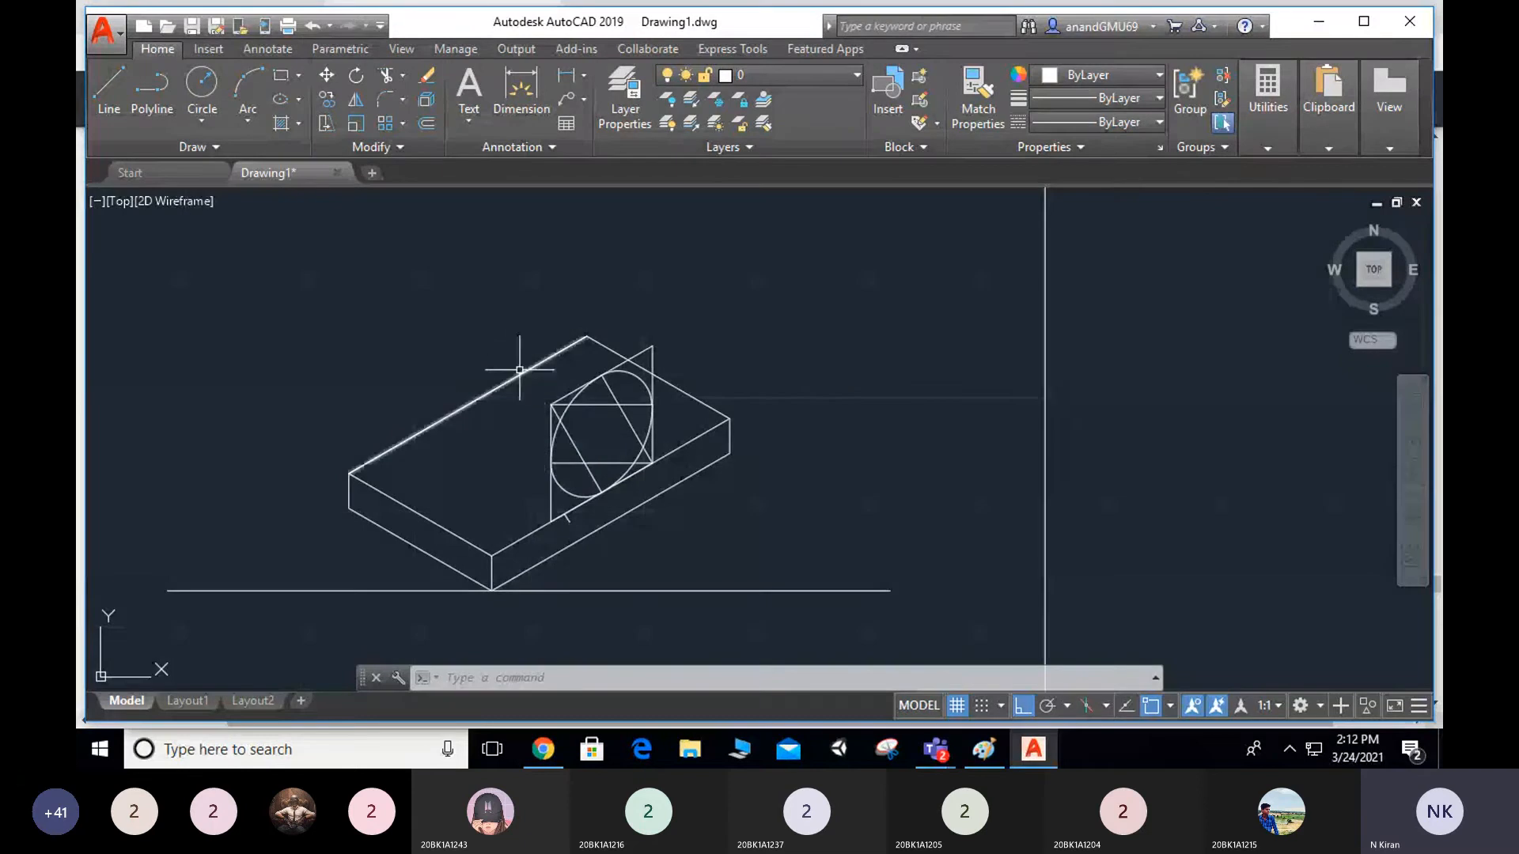
key(Escape)
key(Escape)
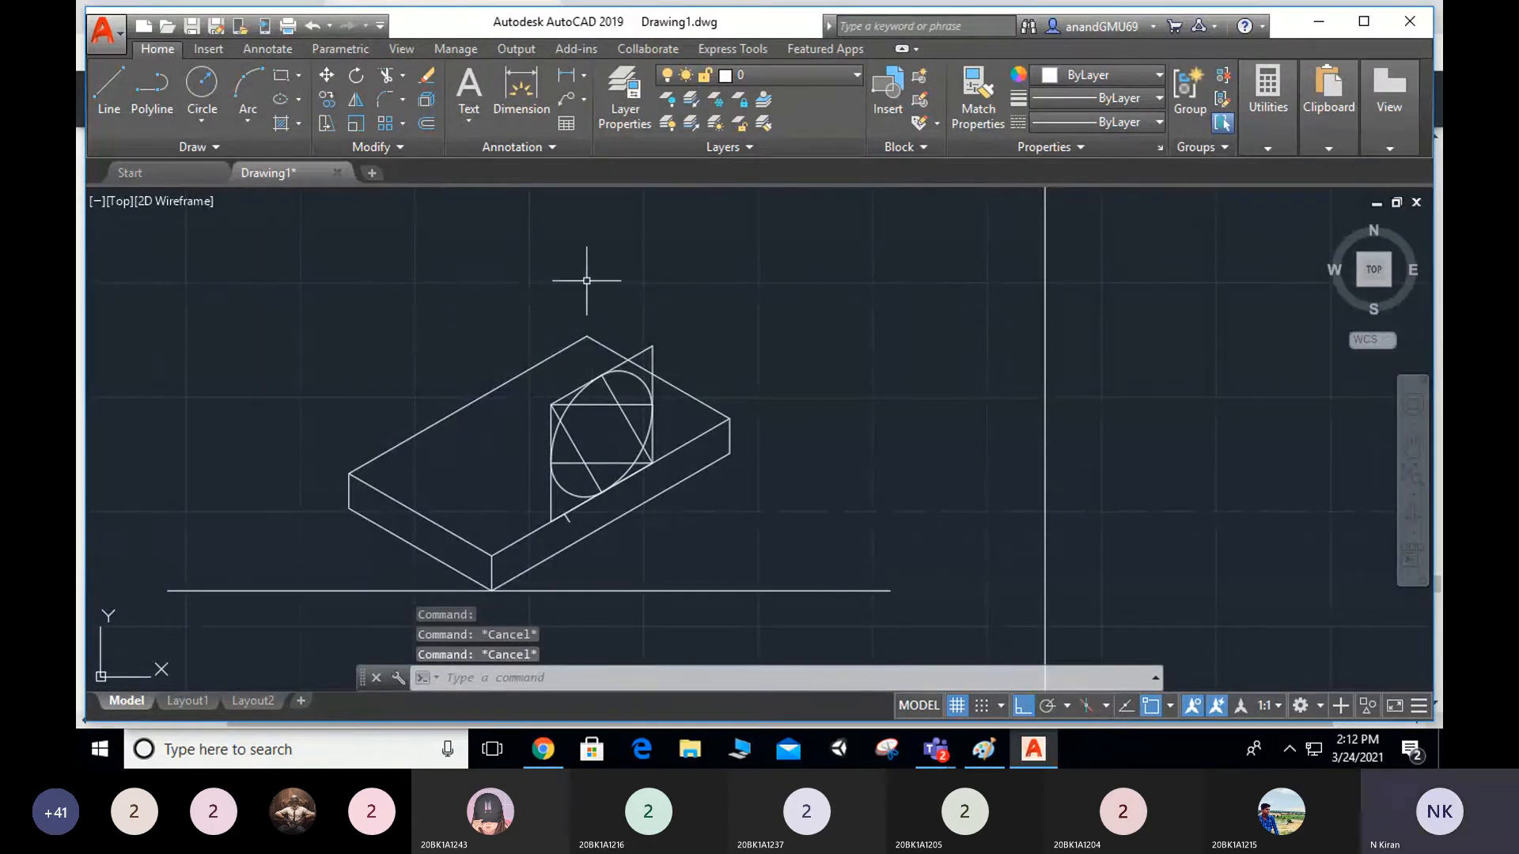
Copy the four-centre ellipse with its rhombus and construction lines from the base's front top edge onto its rear top edge.
click(531, 287)
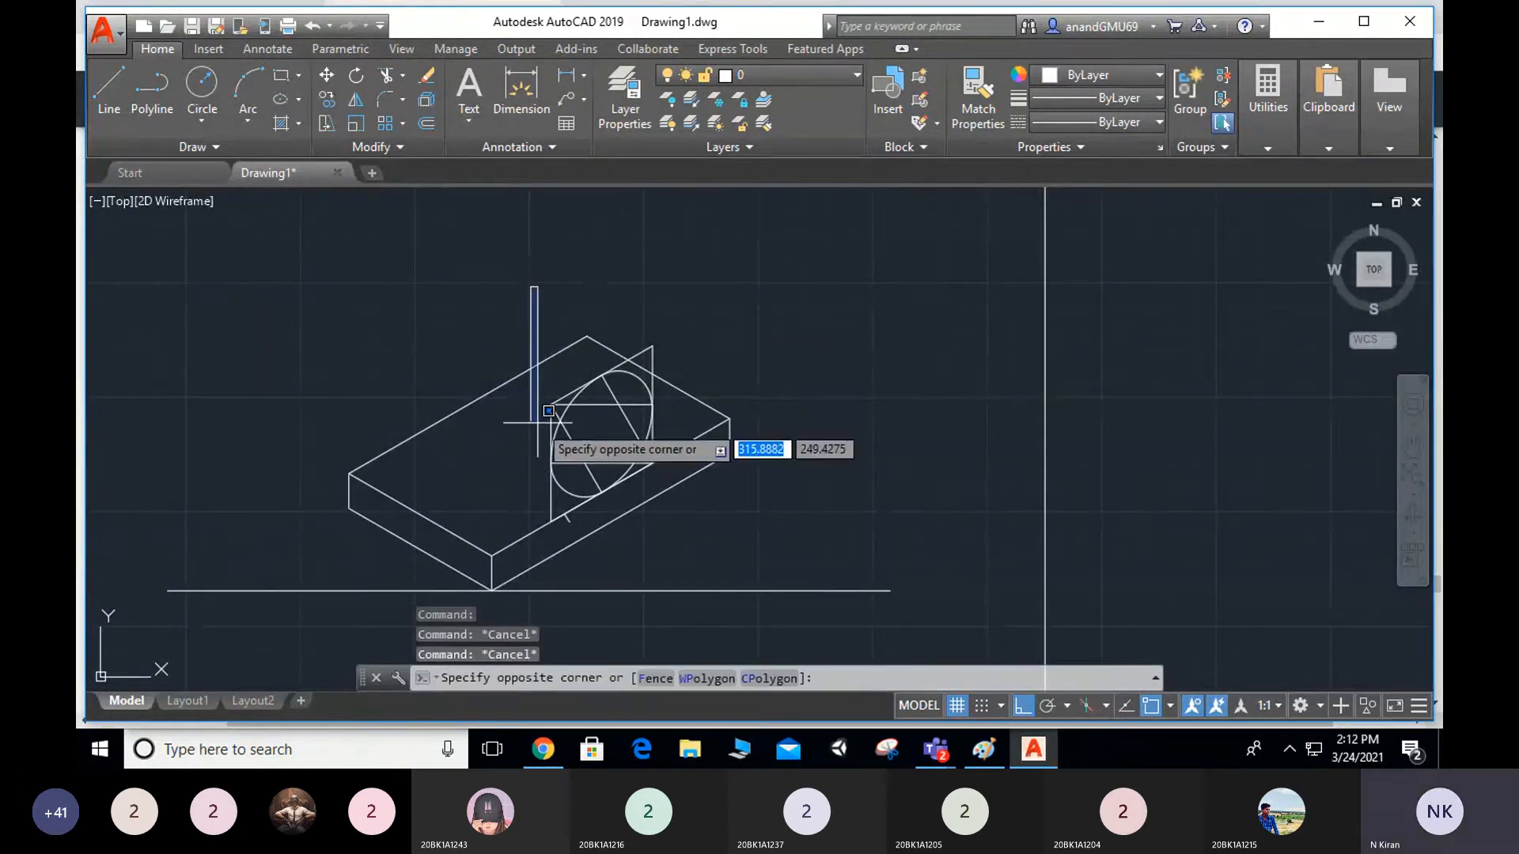
click(676, 530)
text(c)
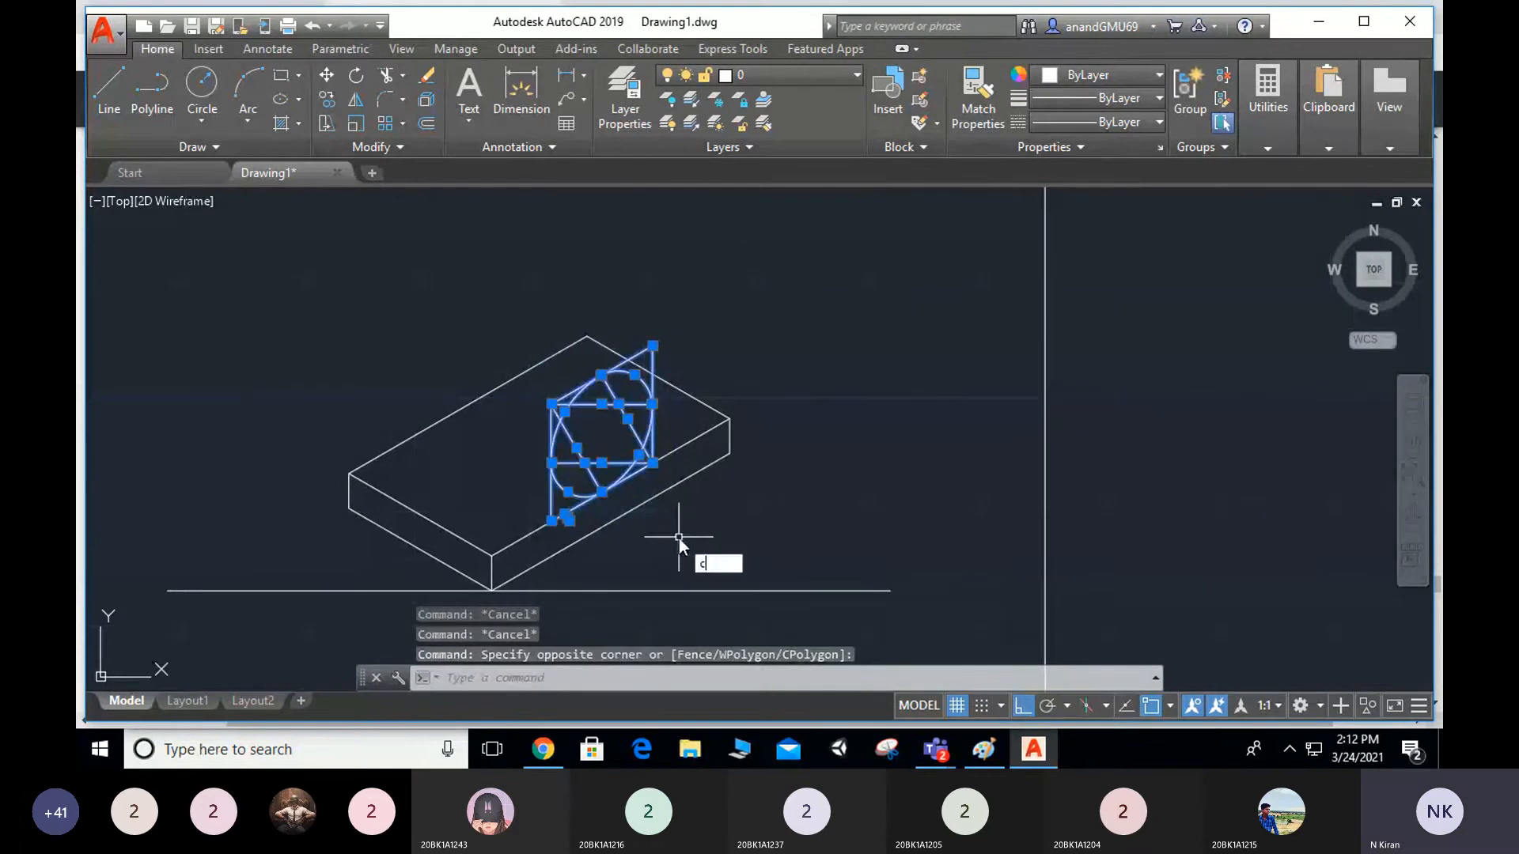
text(o)
key(Return)
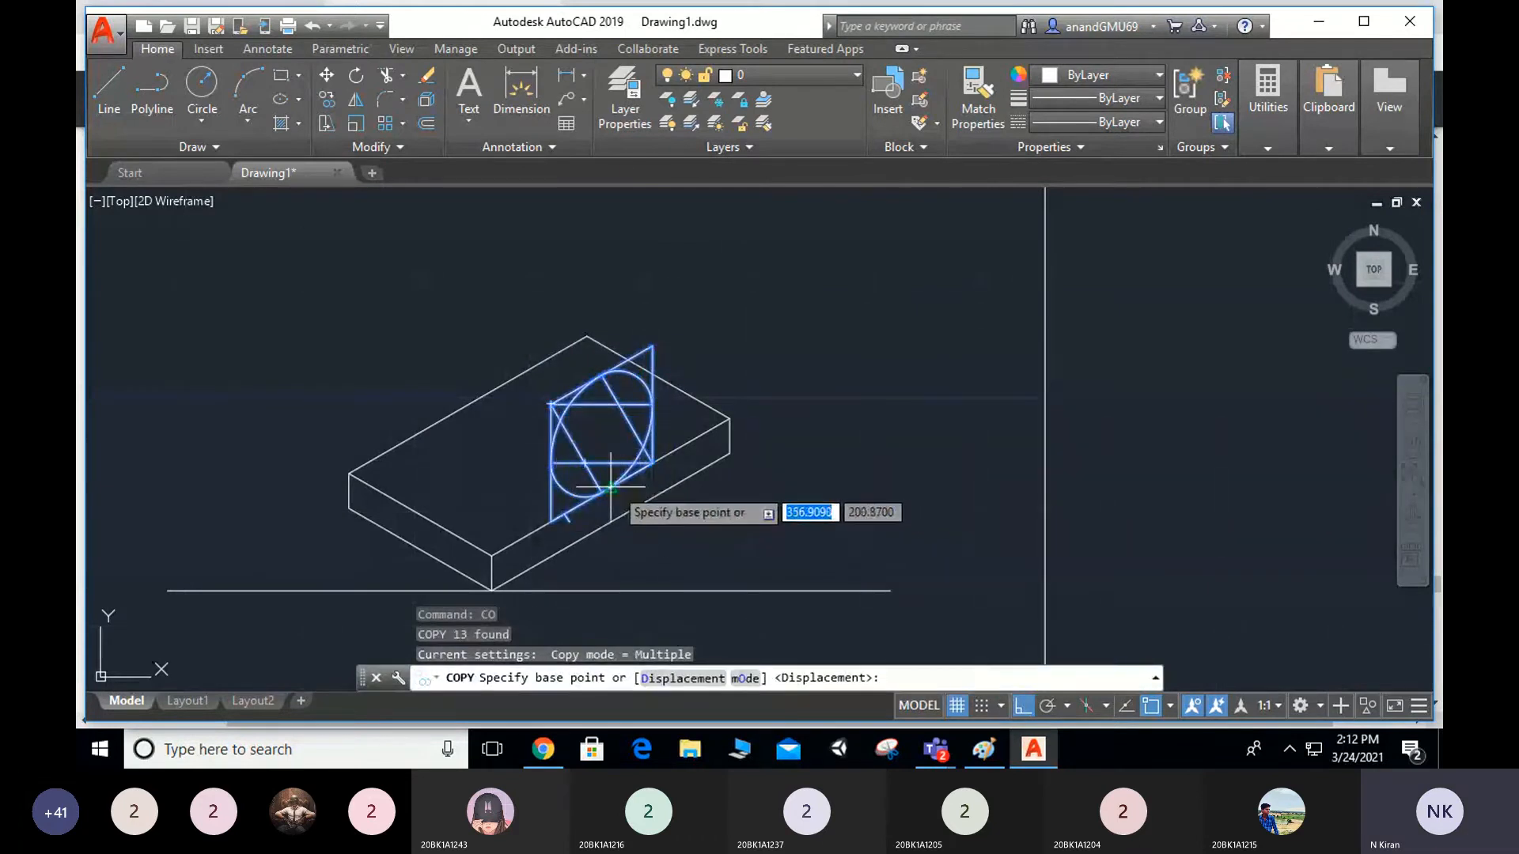
click(611, 488)
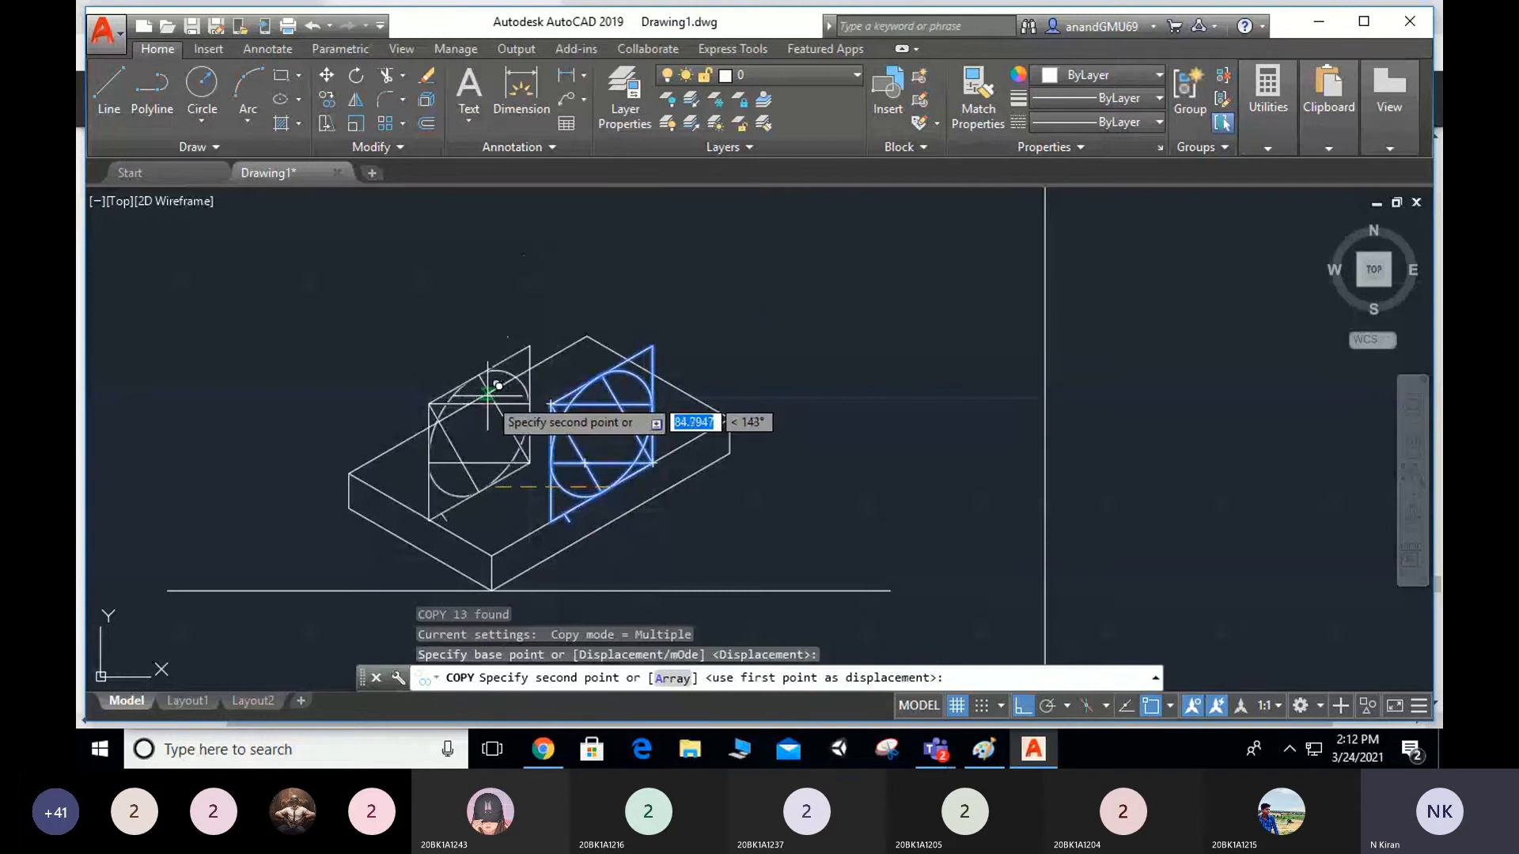
scroll(489, 393, up, 2)
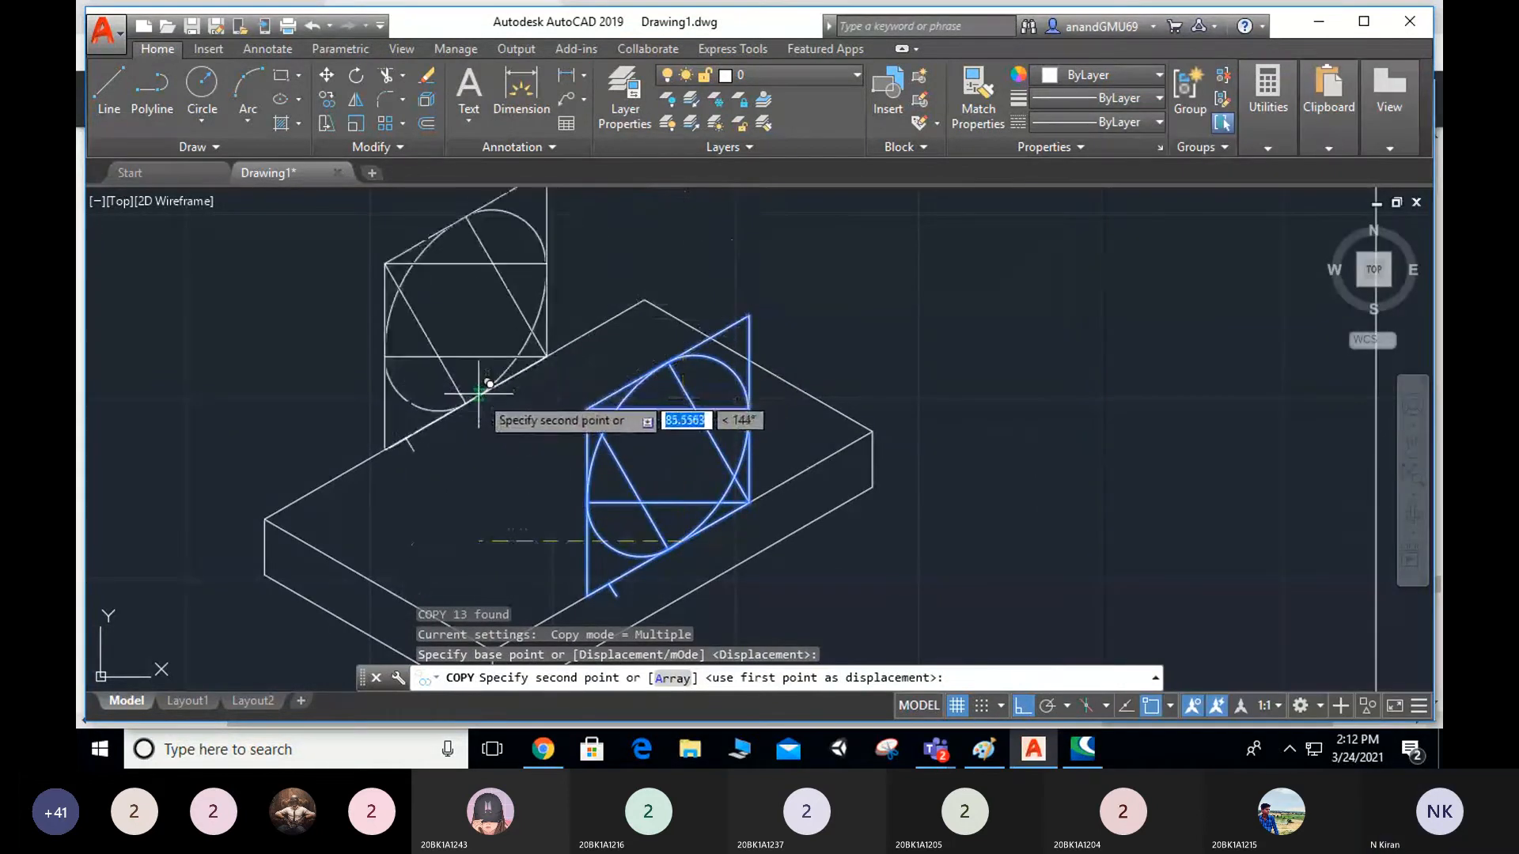
click(448, 407)
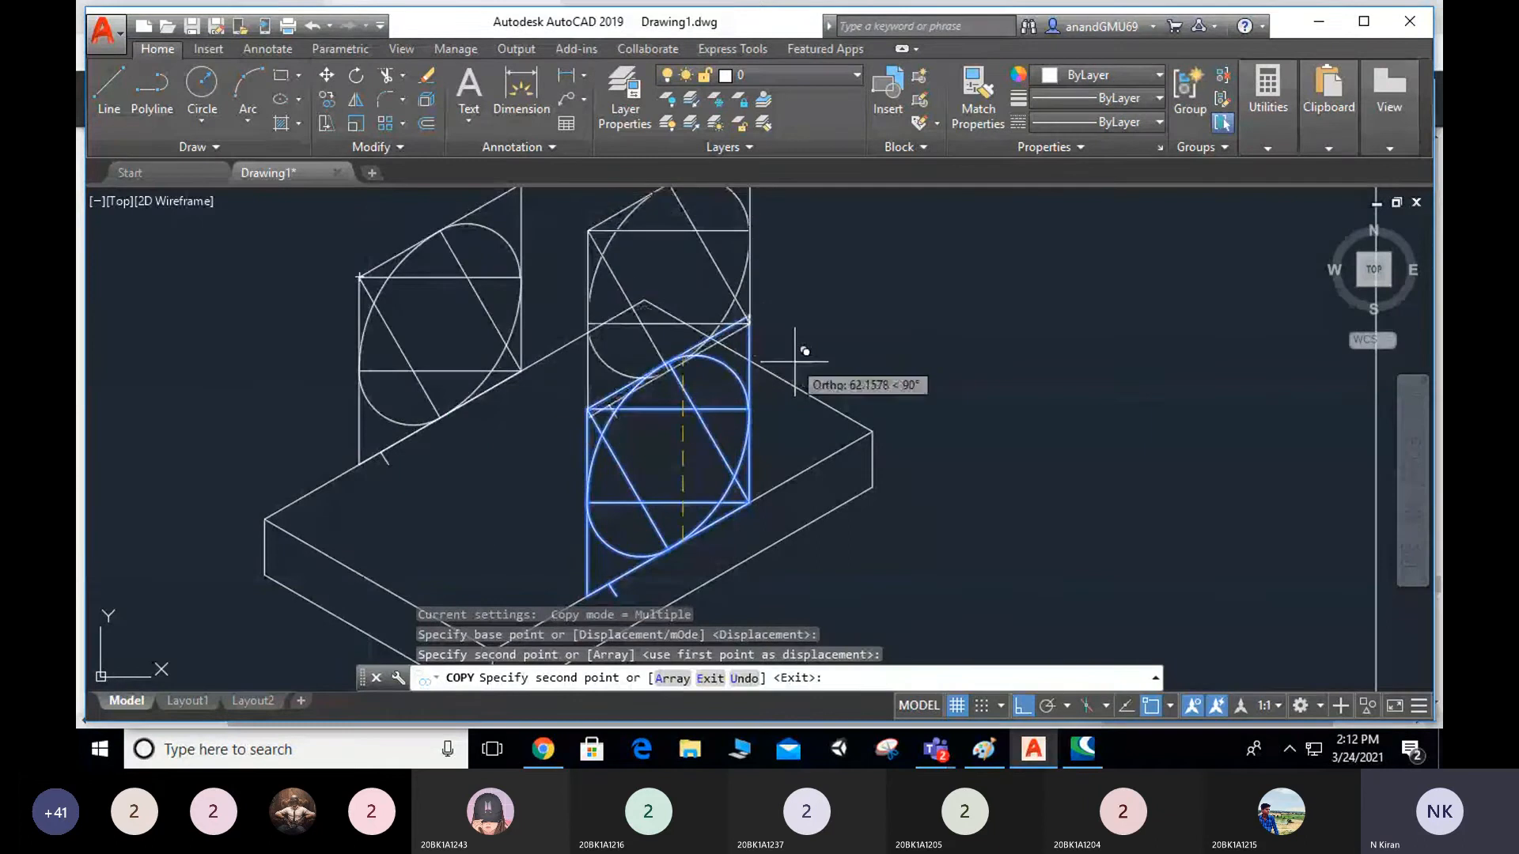
key(Escape)
key(Escape)
key(Escape)
key(Escape)
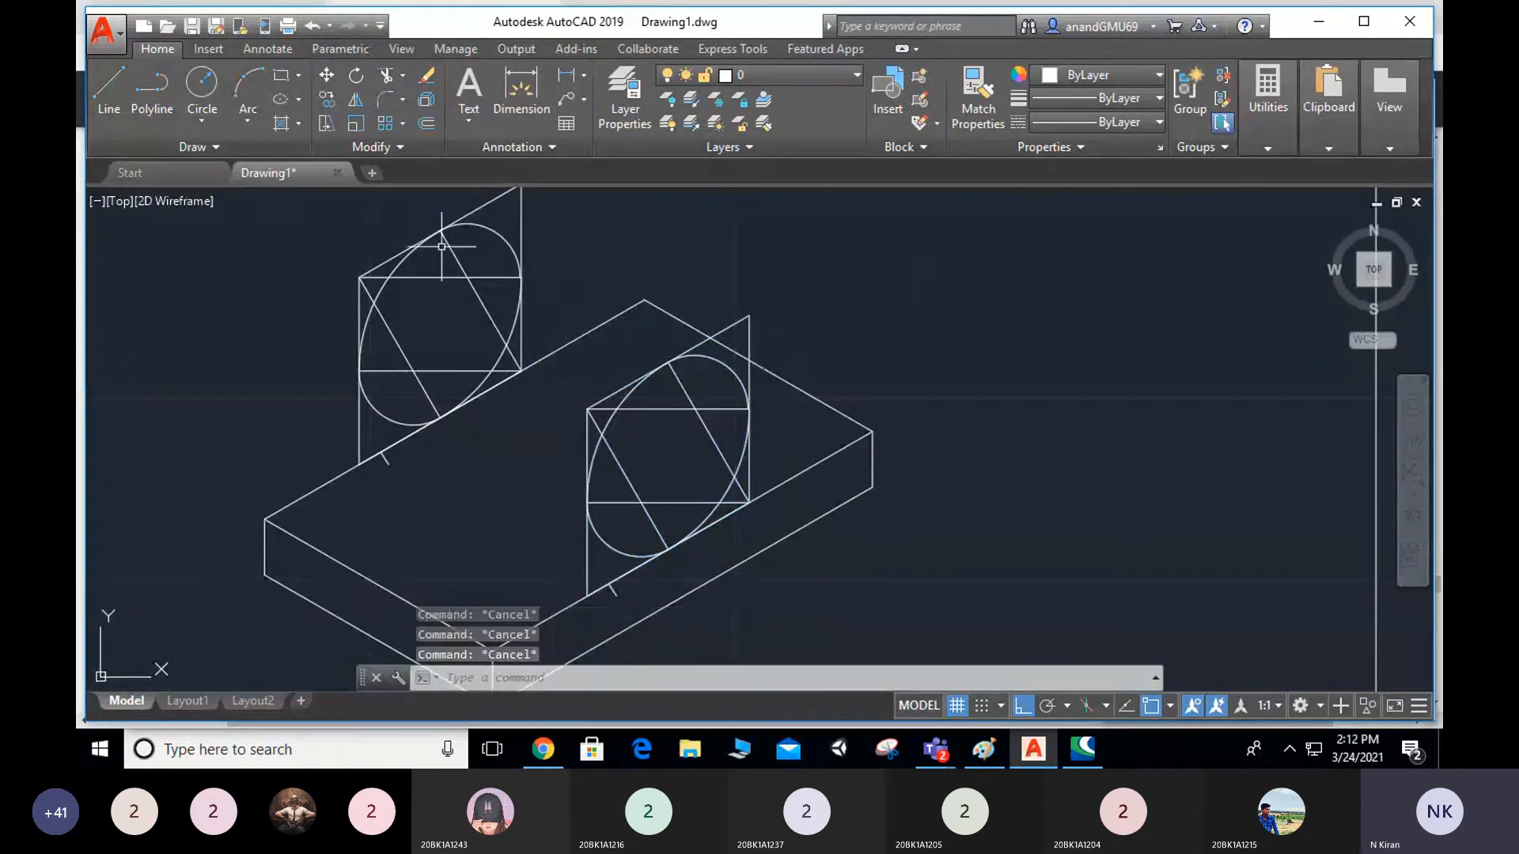
Draw a line joining the upper tangent point of the rear ellipse to the matching point on the front ellipse.
text(l)
key(Return)
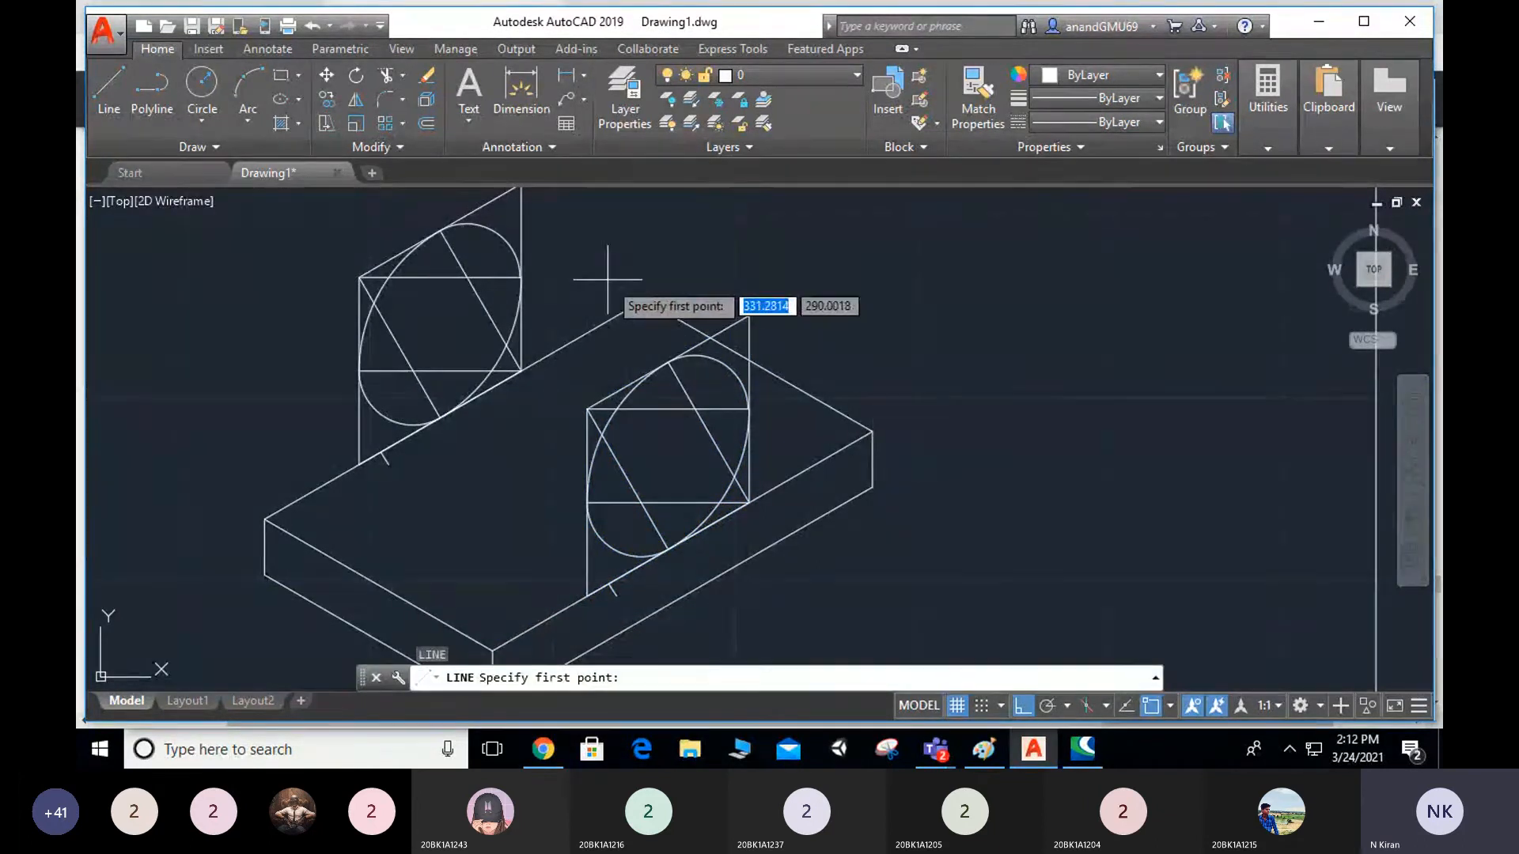
click(438, 232)
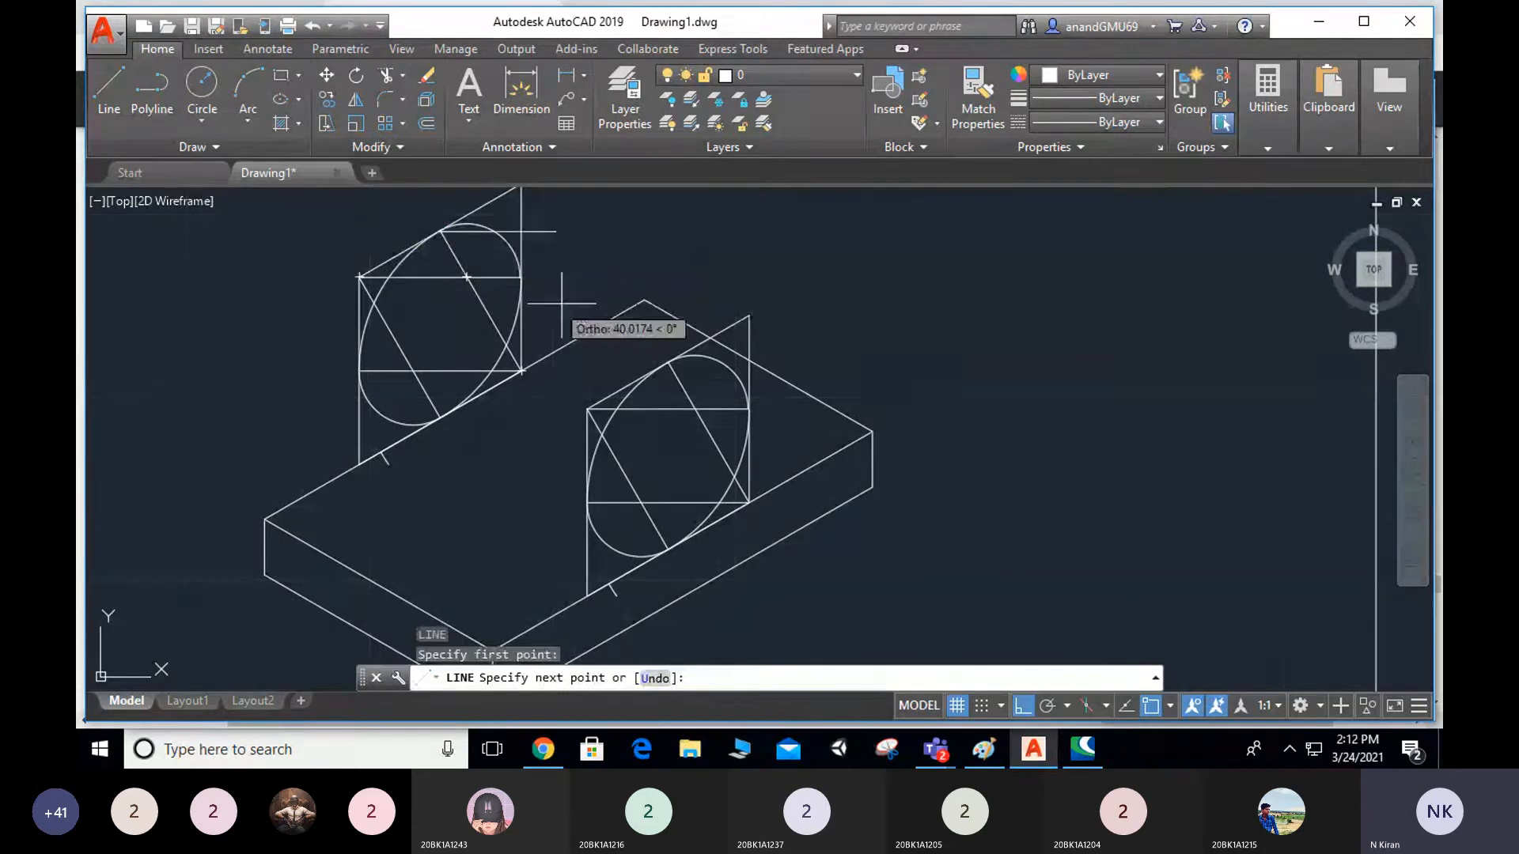
click(670, 362)
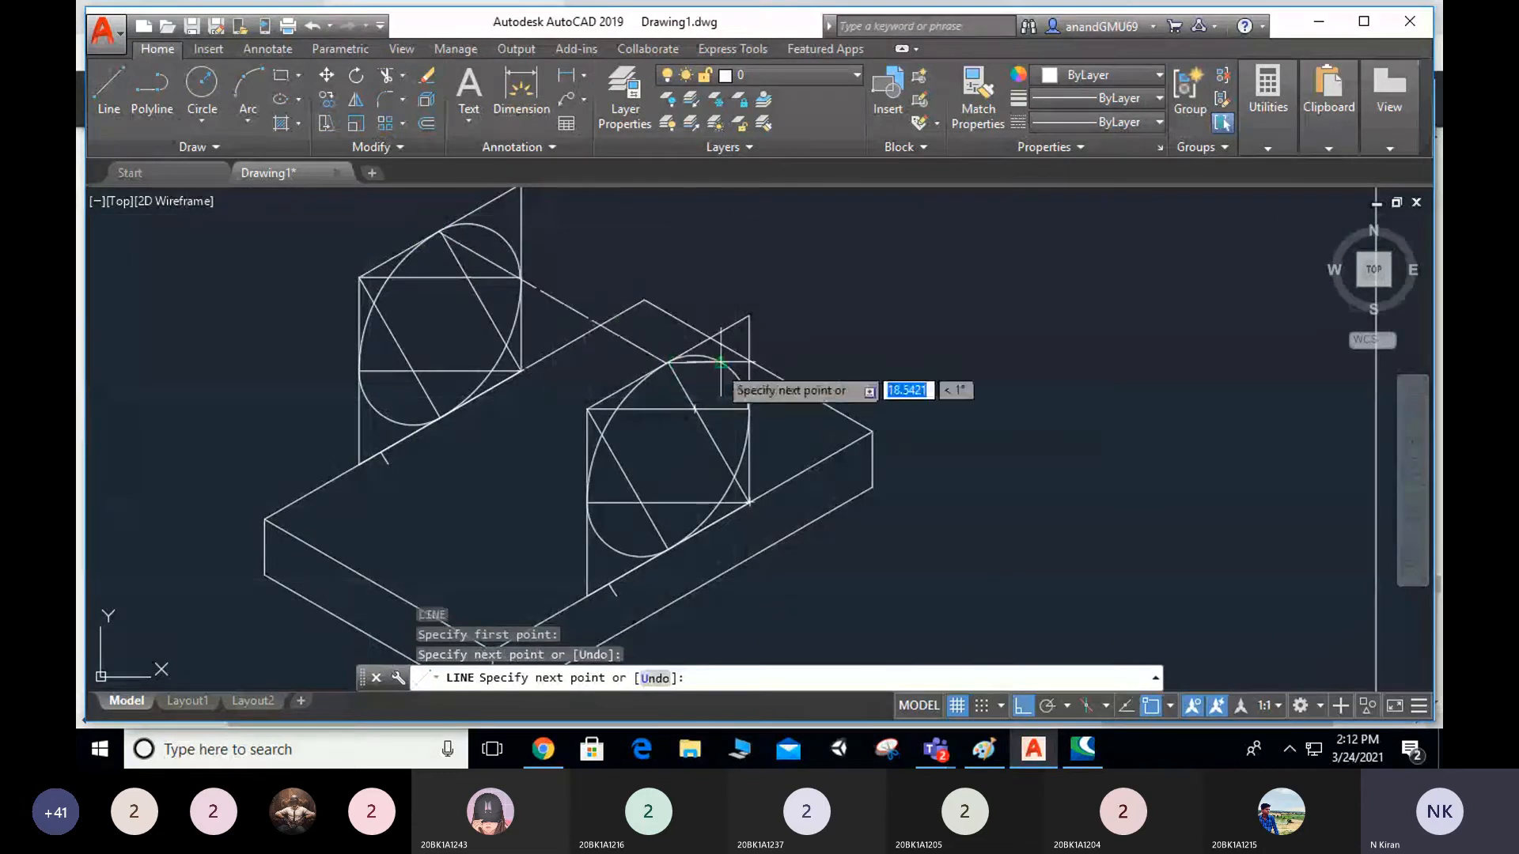
key(Escape)
key(Escape)
key(Escape)
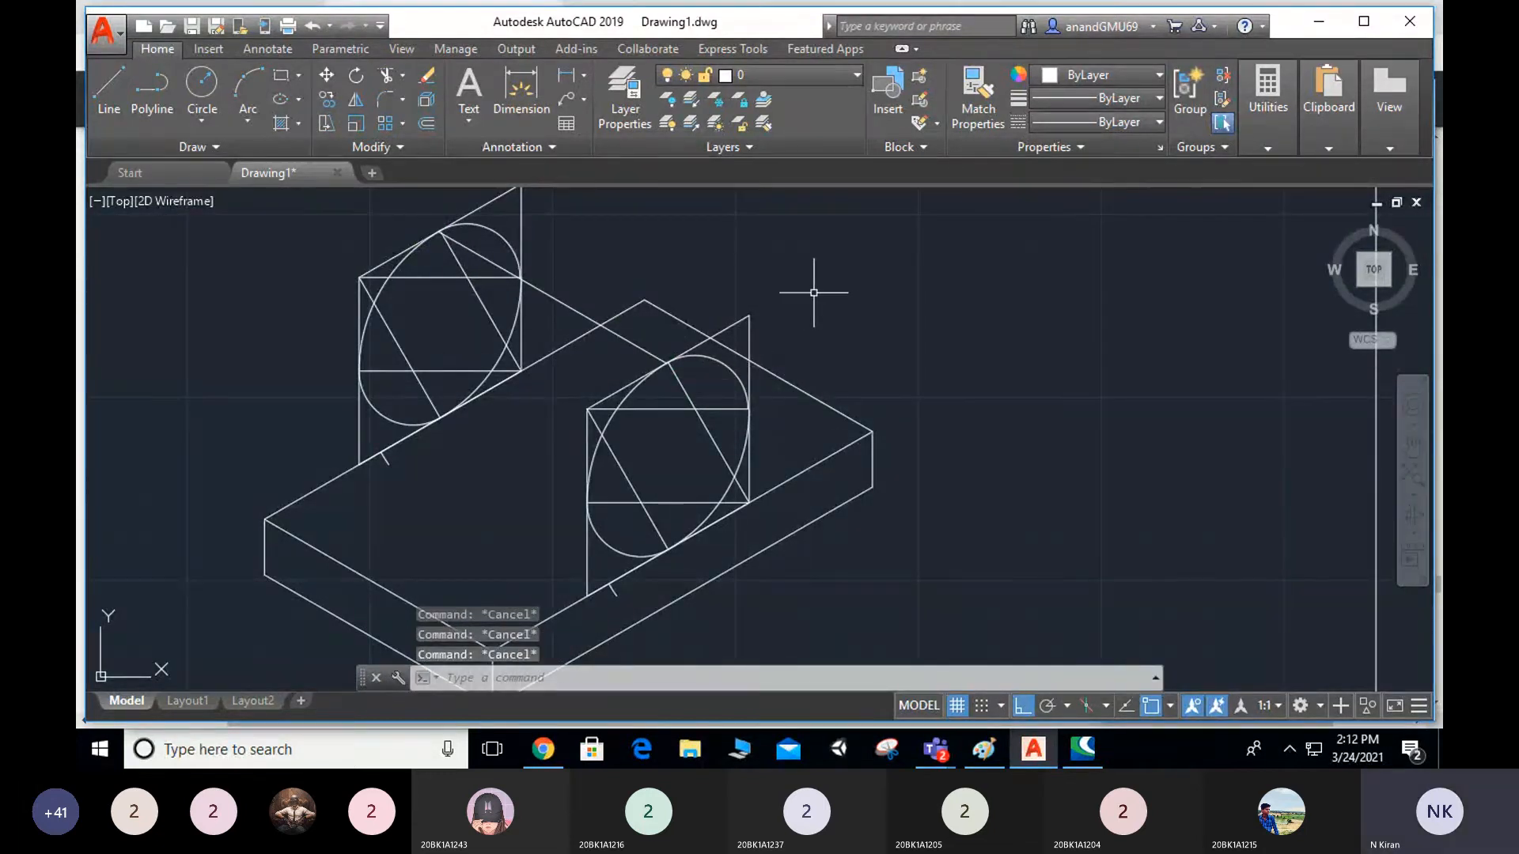
Delete the construction lines inside the rear ellipse and the rhombus sides enclosing it.
click(434, 277)
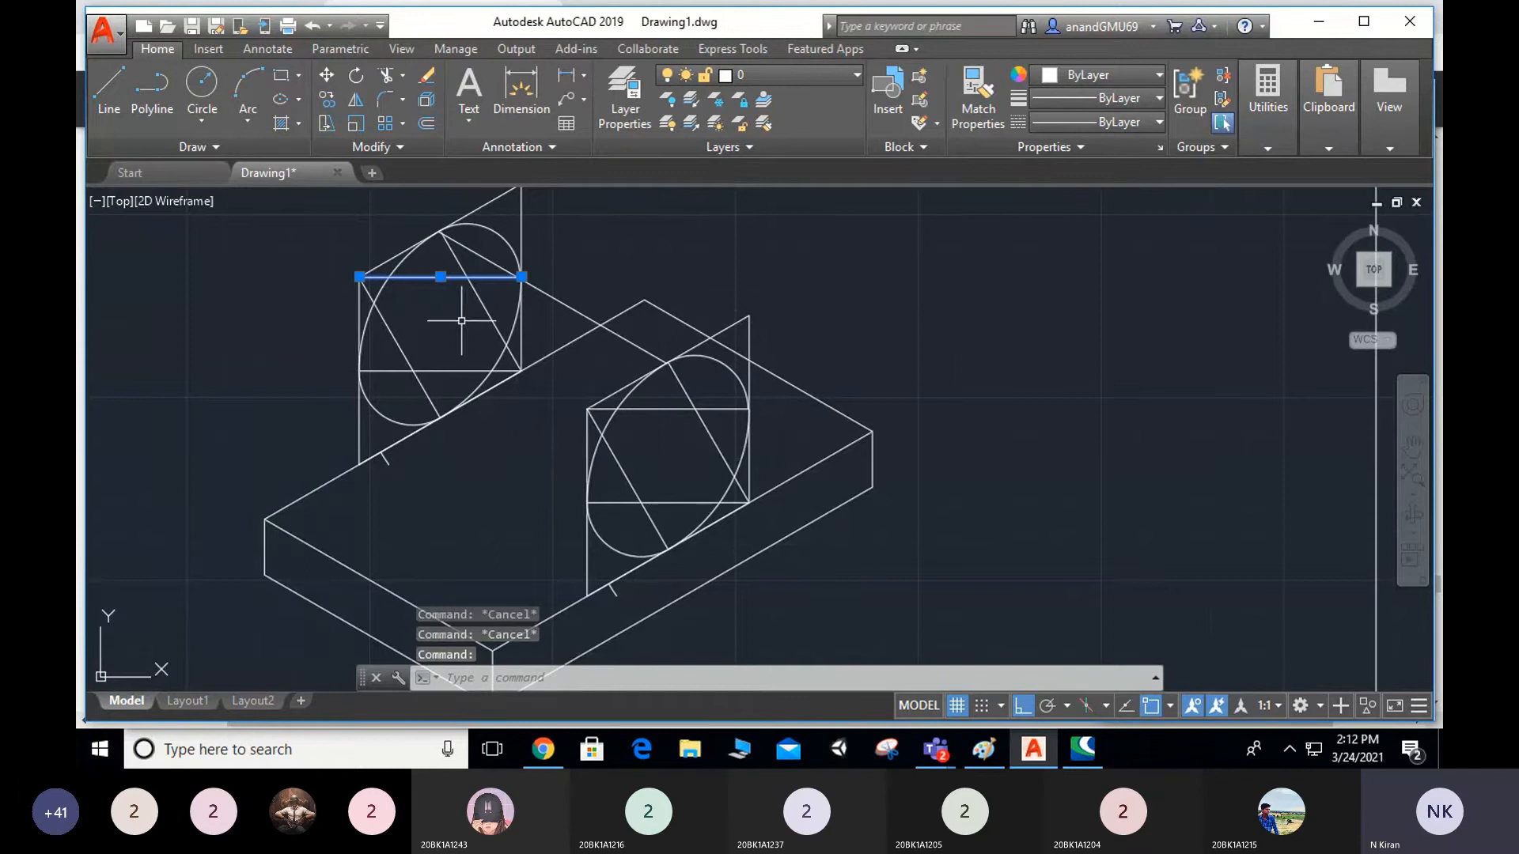
click(405, 355)
click(487, 308)
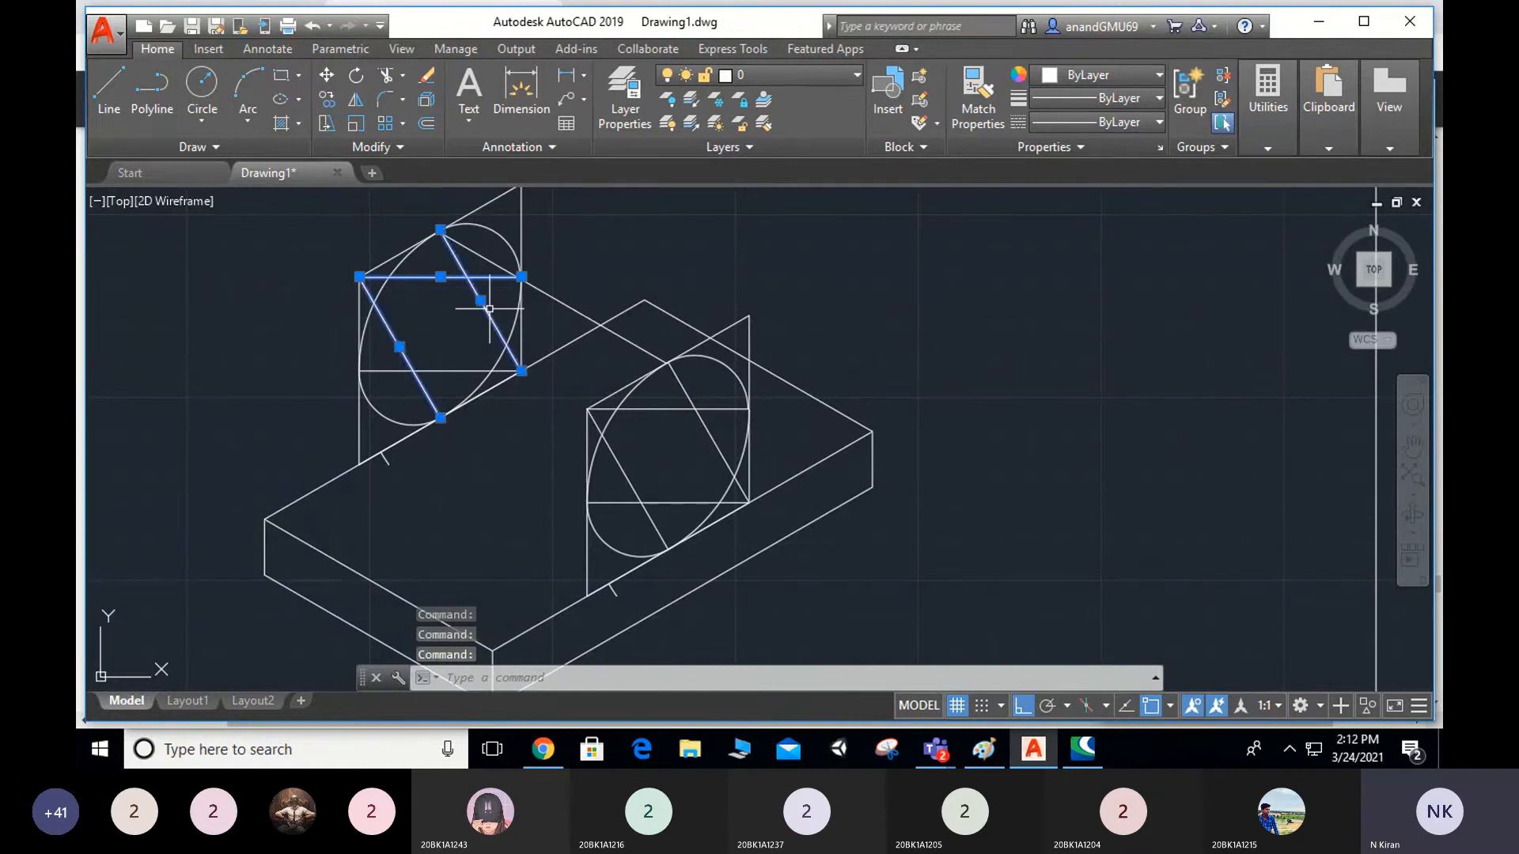
key(Delete)
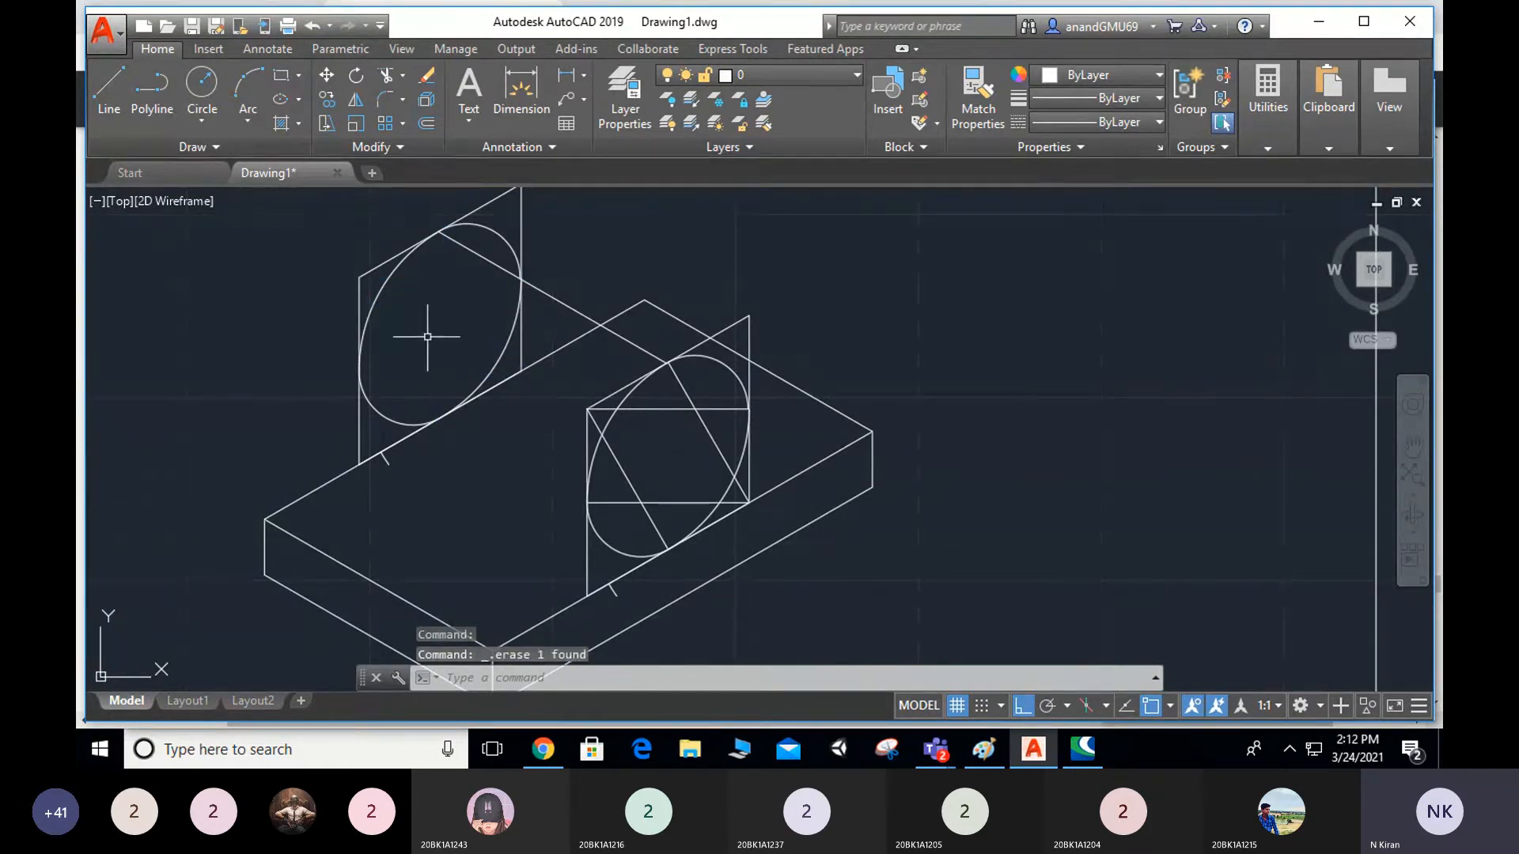
click(522, 223)
key(Delete)
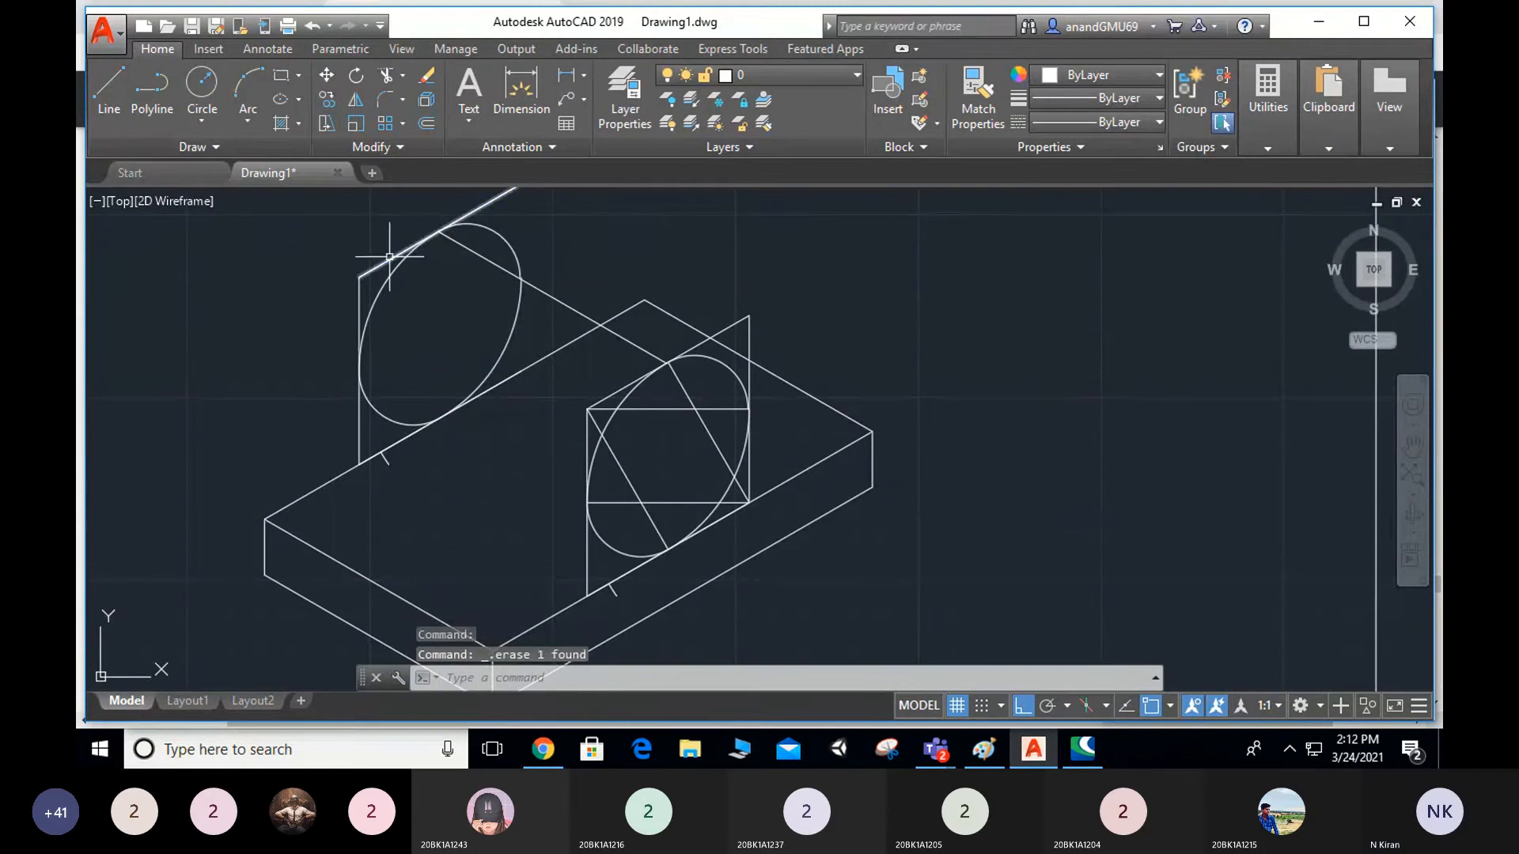
click(390, 257)
key(Delete)
click(358, 324)
key(Delete)
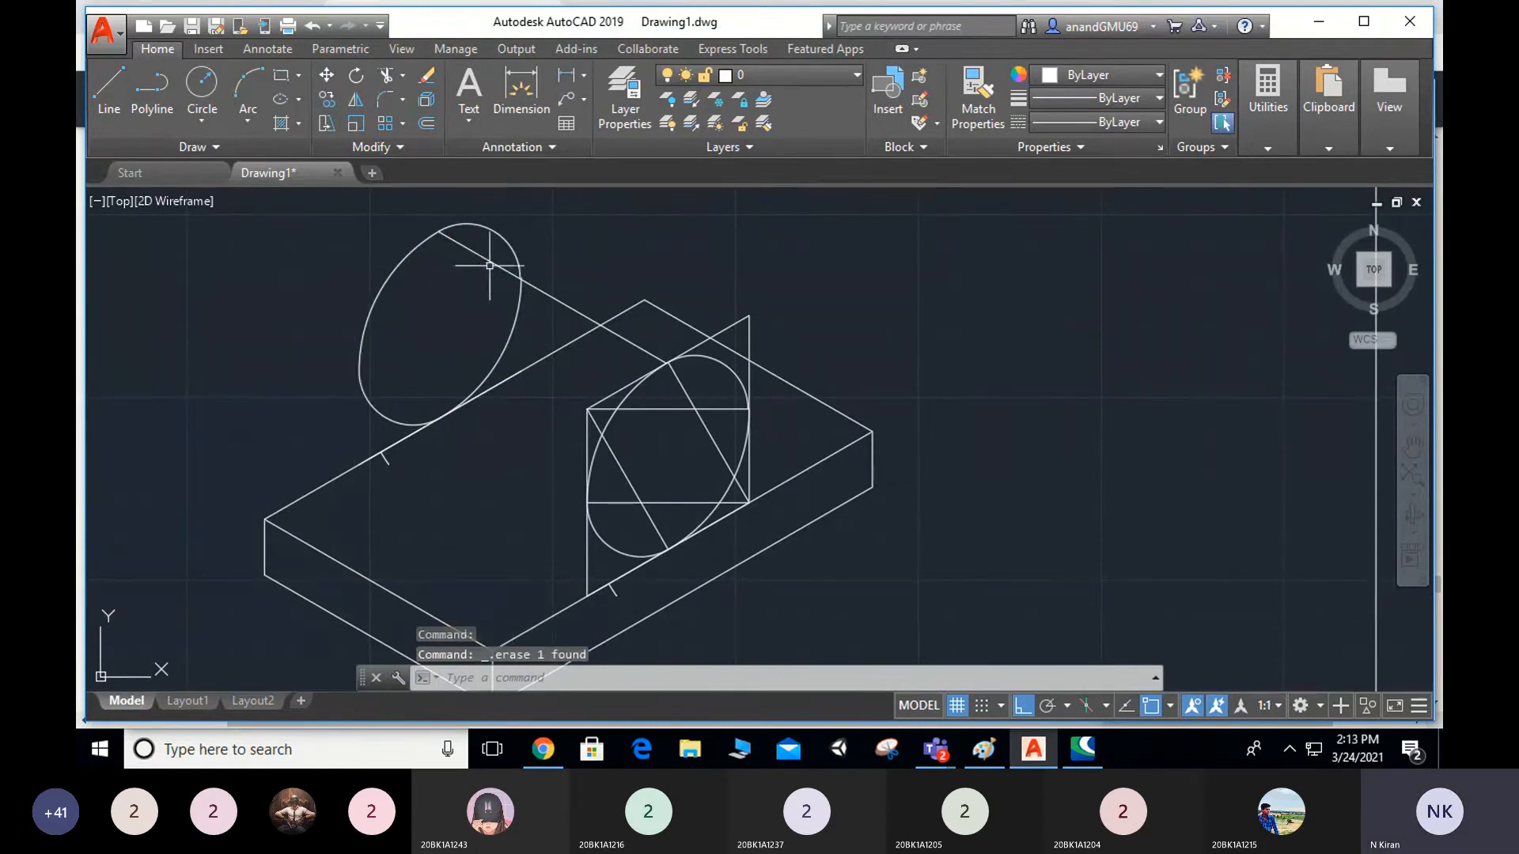
Delete the construction lines inside the front ellipse and the rhombus sides standing above the base's front top edge.
click(627, 476)
key(Delete)
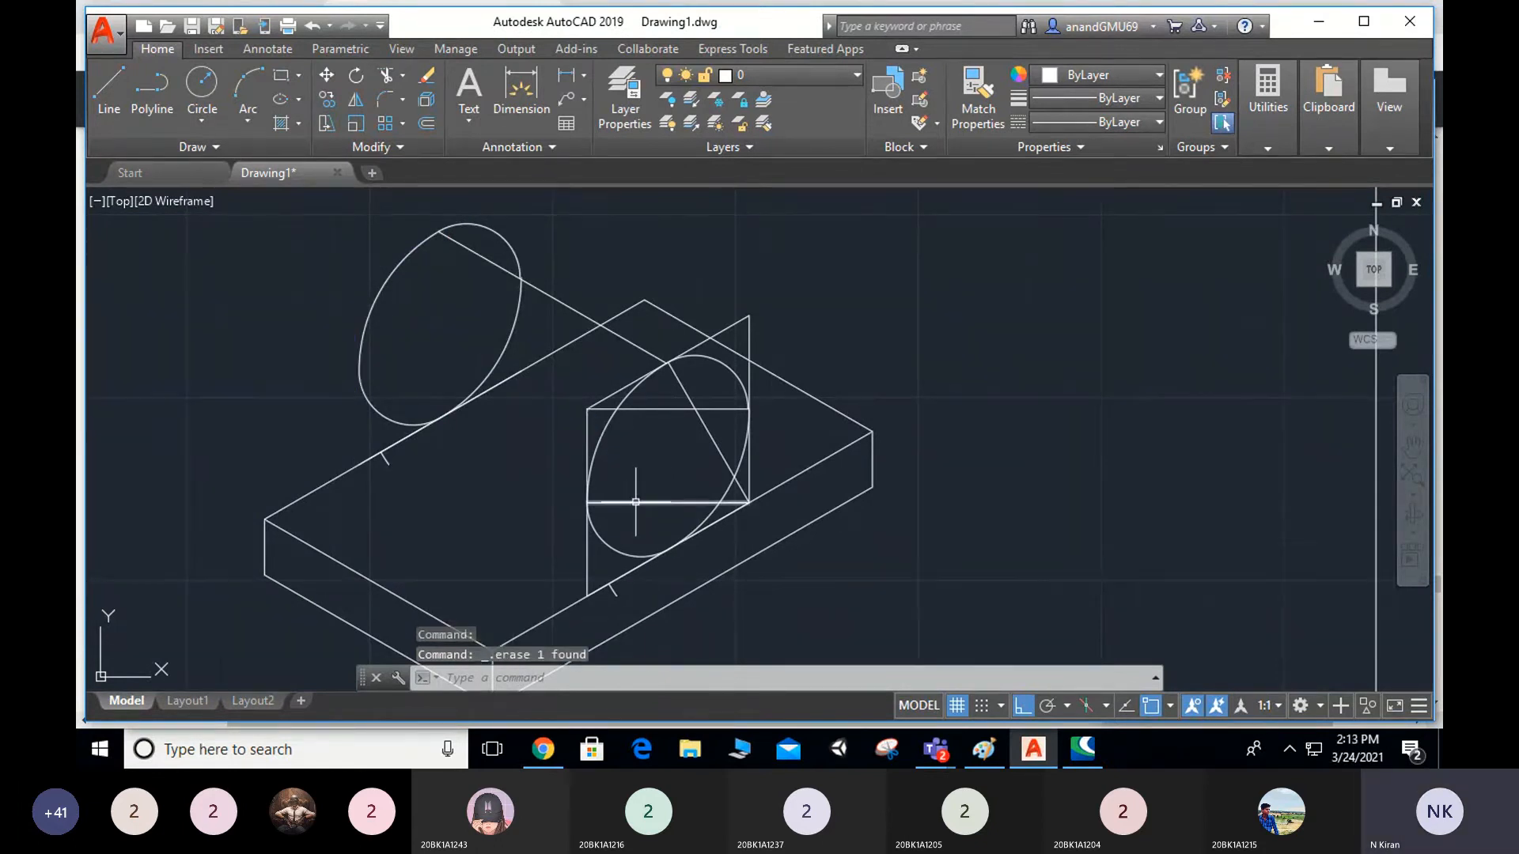
click(634, 502)
key(Delete)
click(662, 409)
key(Delete)
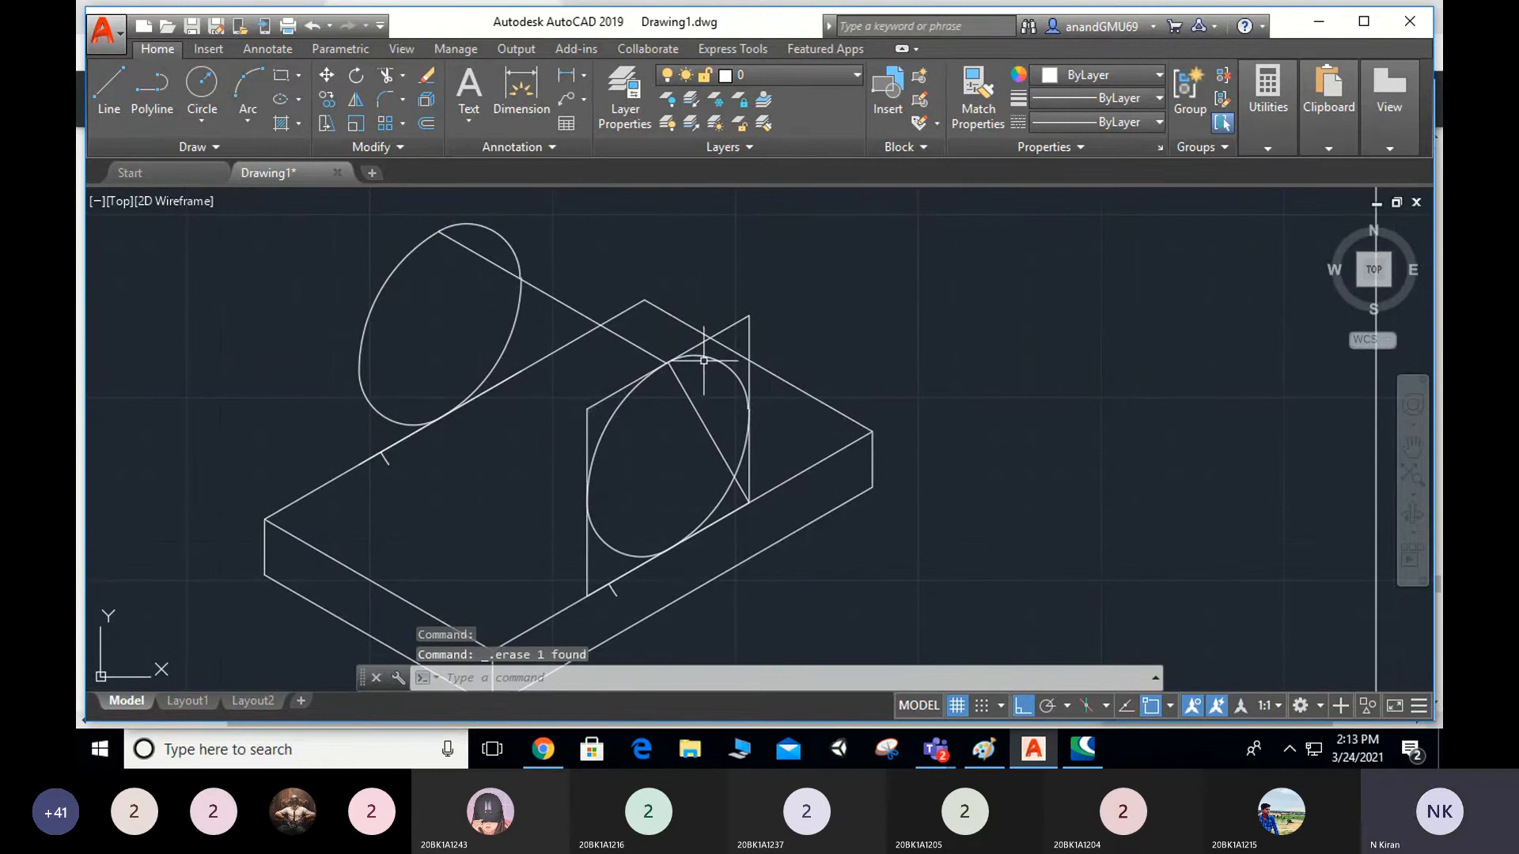
click(735, 320)
key(Delete)
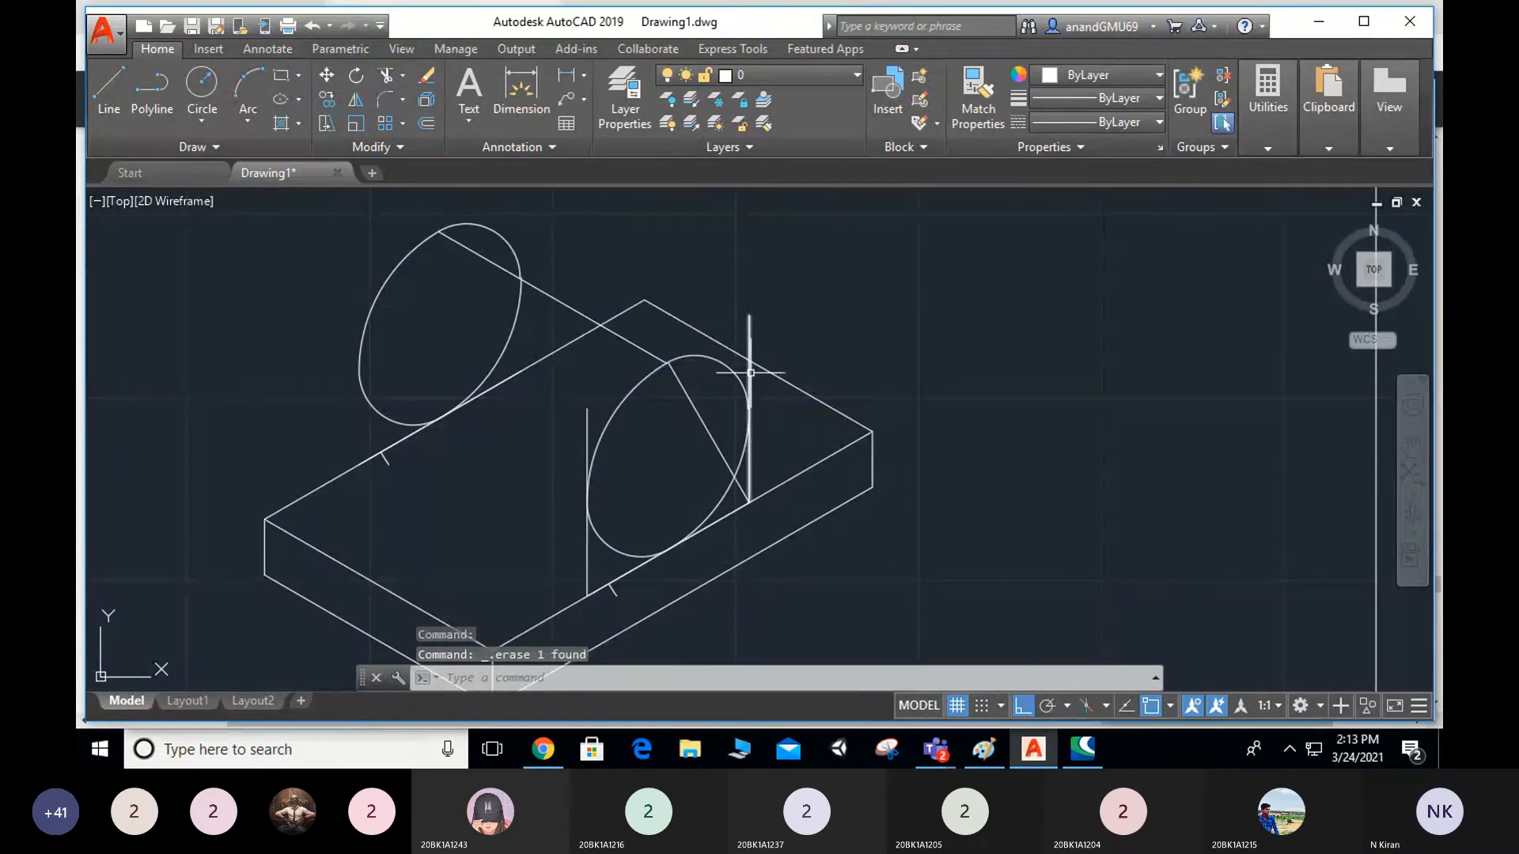
click(589, 441)
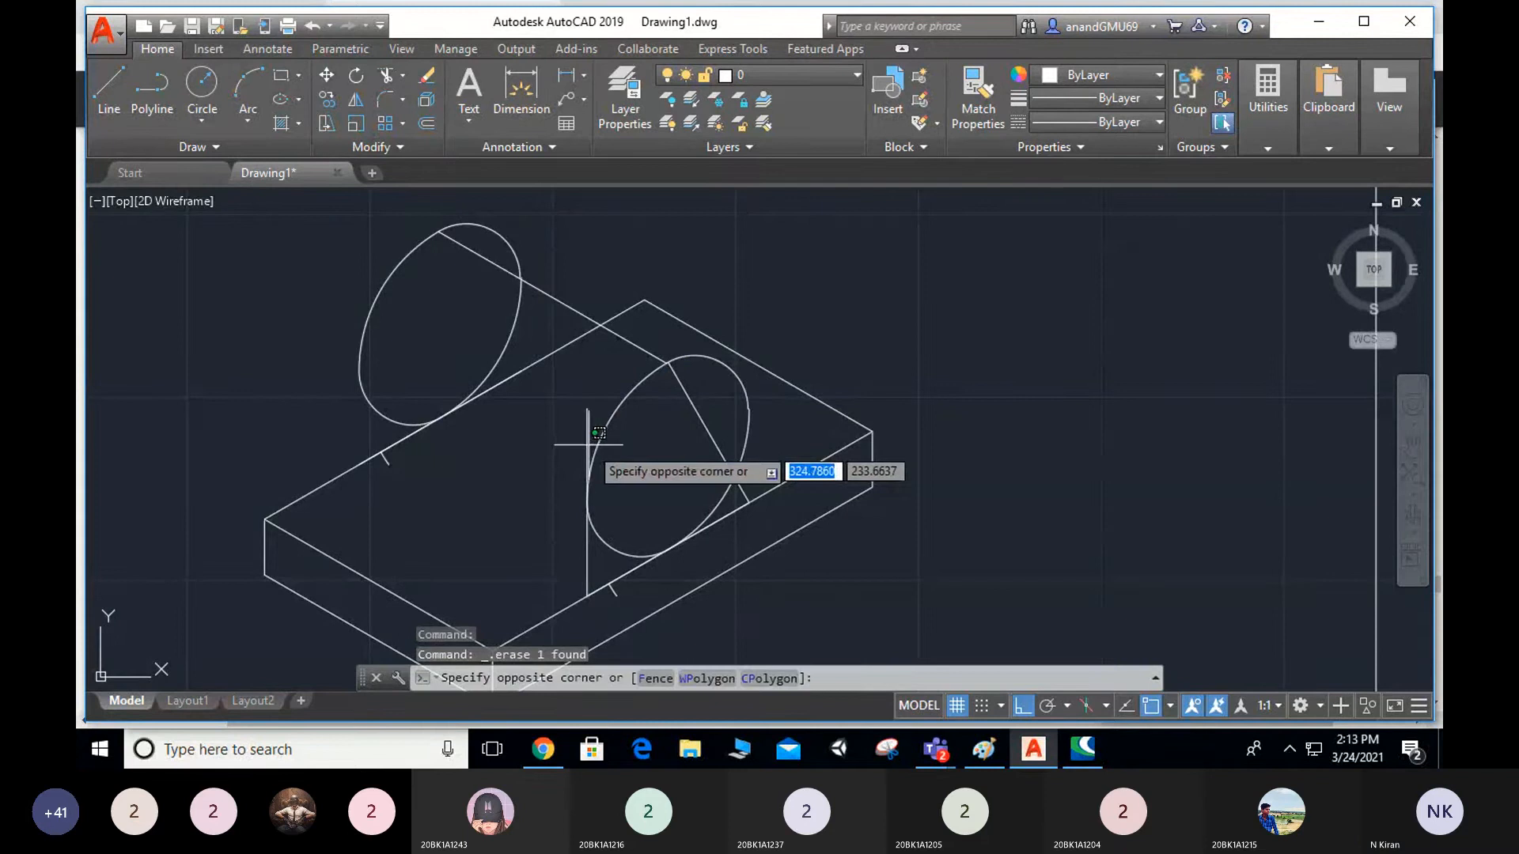
click(576, 451)
key(Delete)
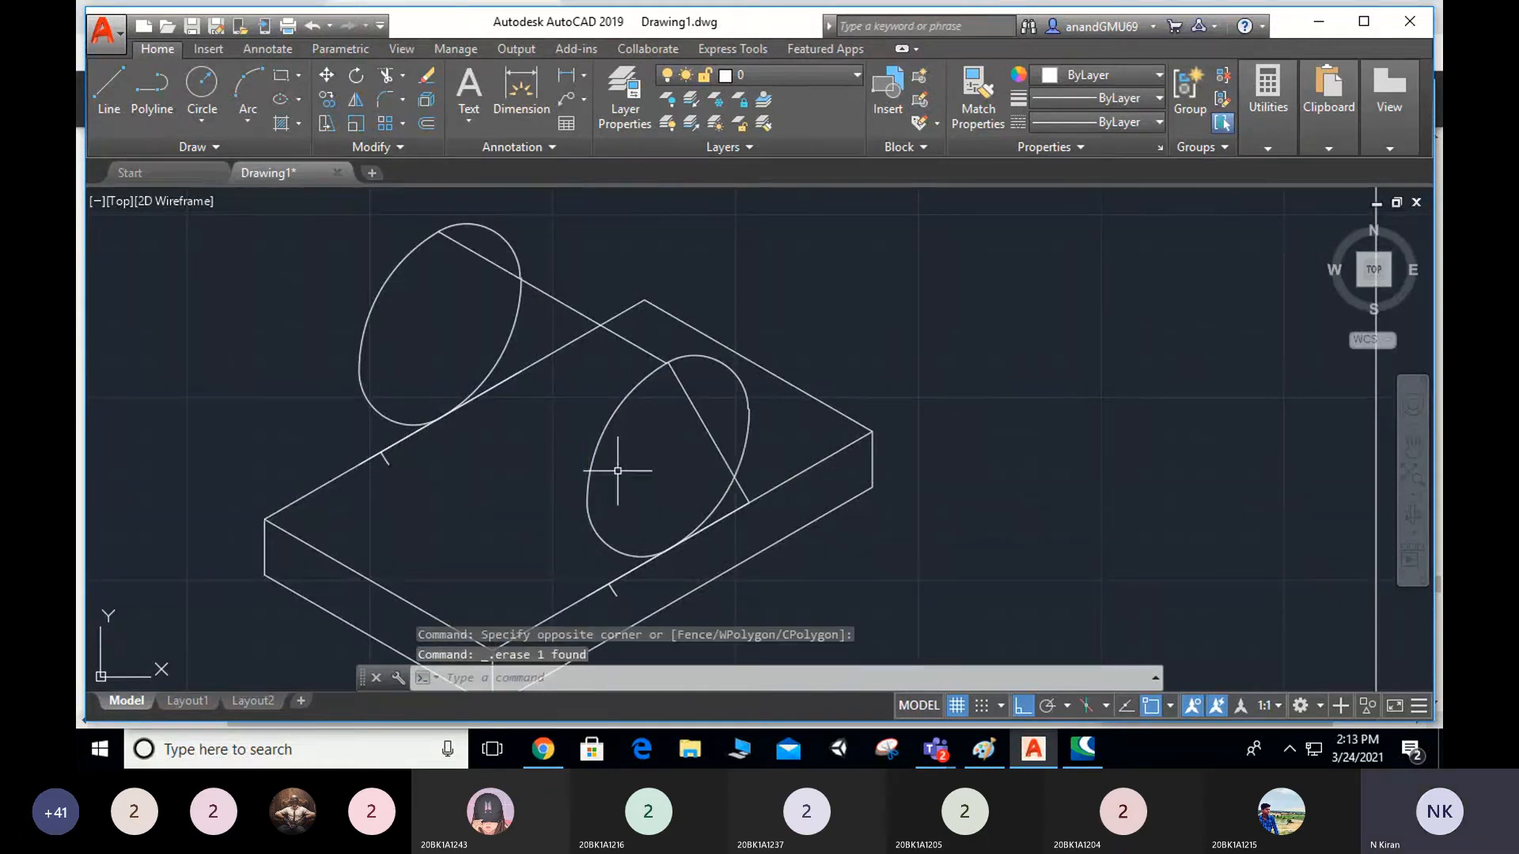
click(741, 480)
key(Delete)
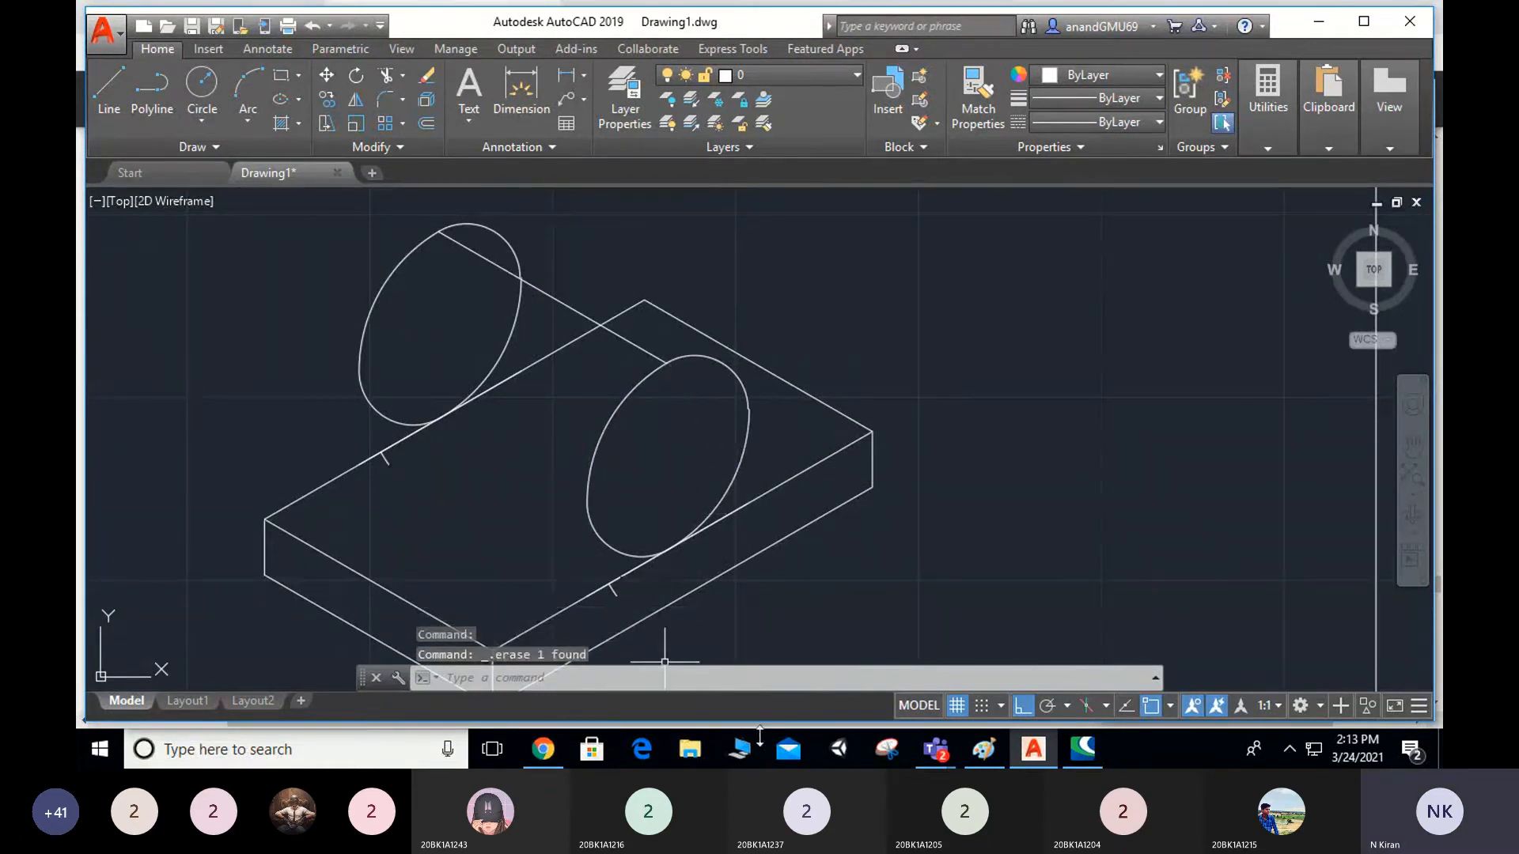
Switch to Chrome to examine the R4 corner in Figure 4.22(a), and return to AutoCAD.
click(543, 749)
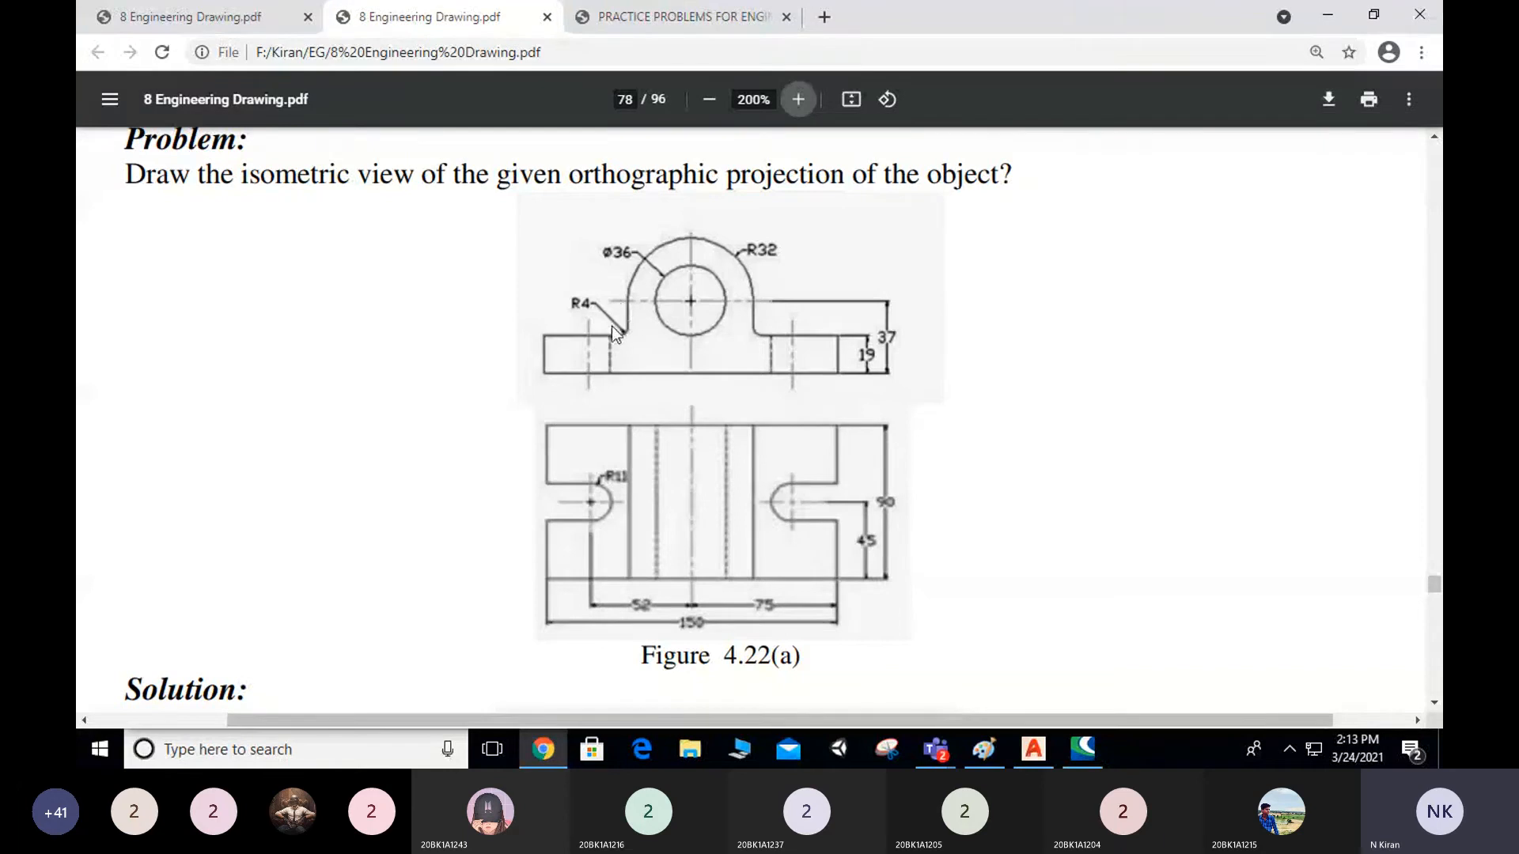
click(1034, 750)
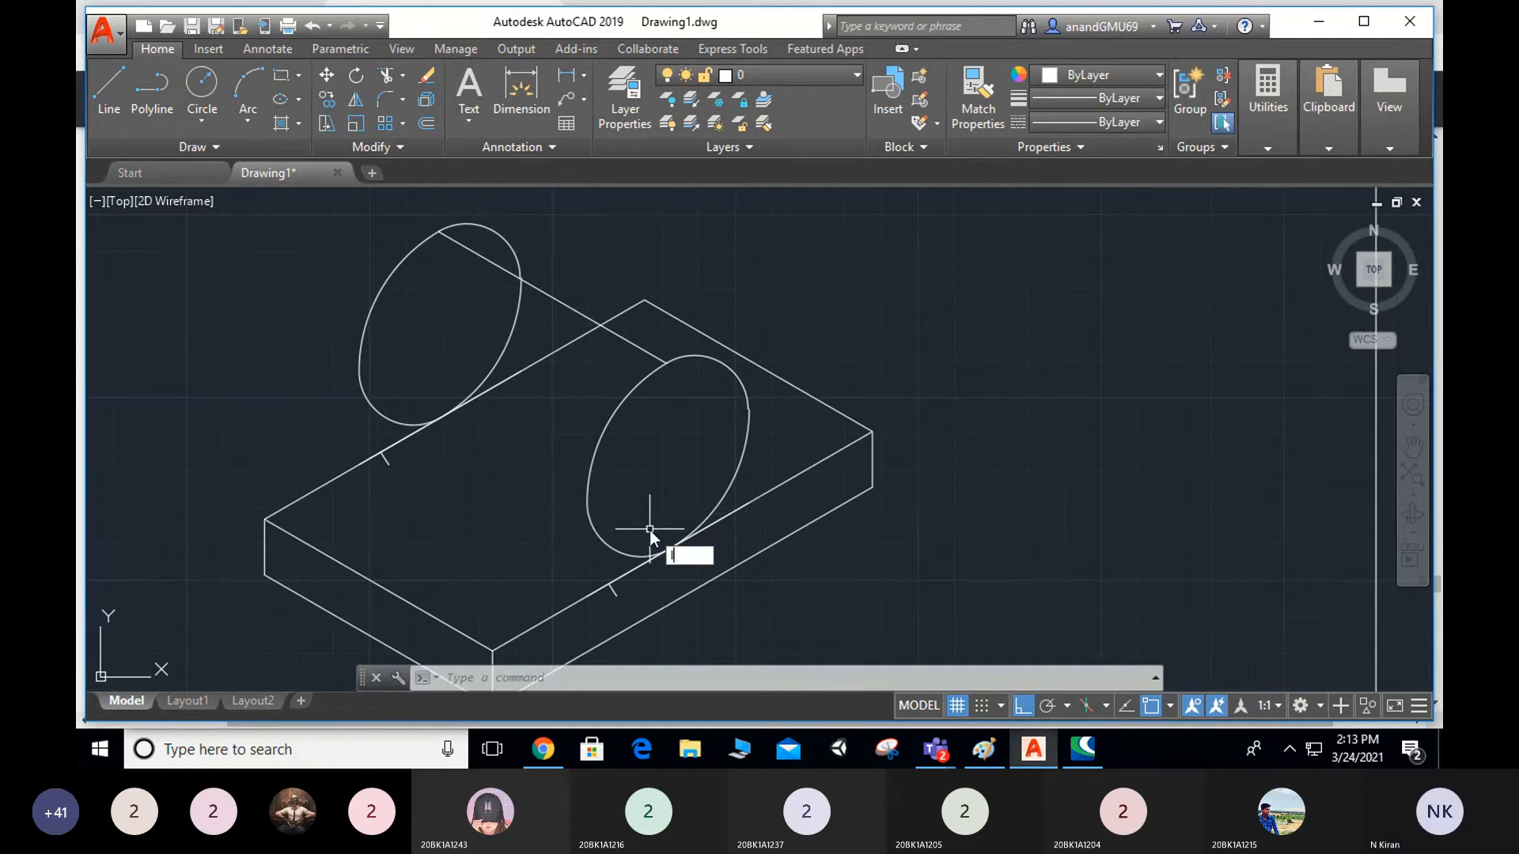
text(l)
key(Return)
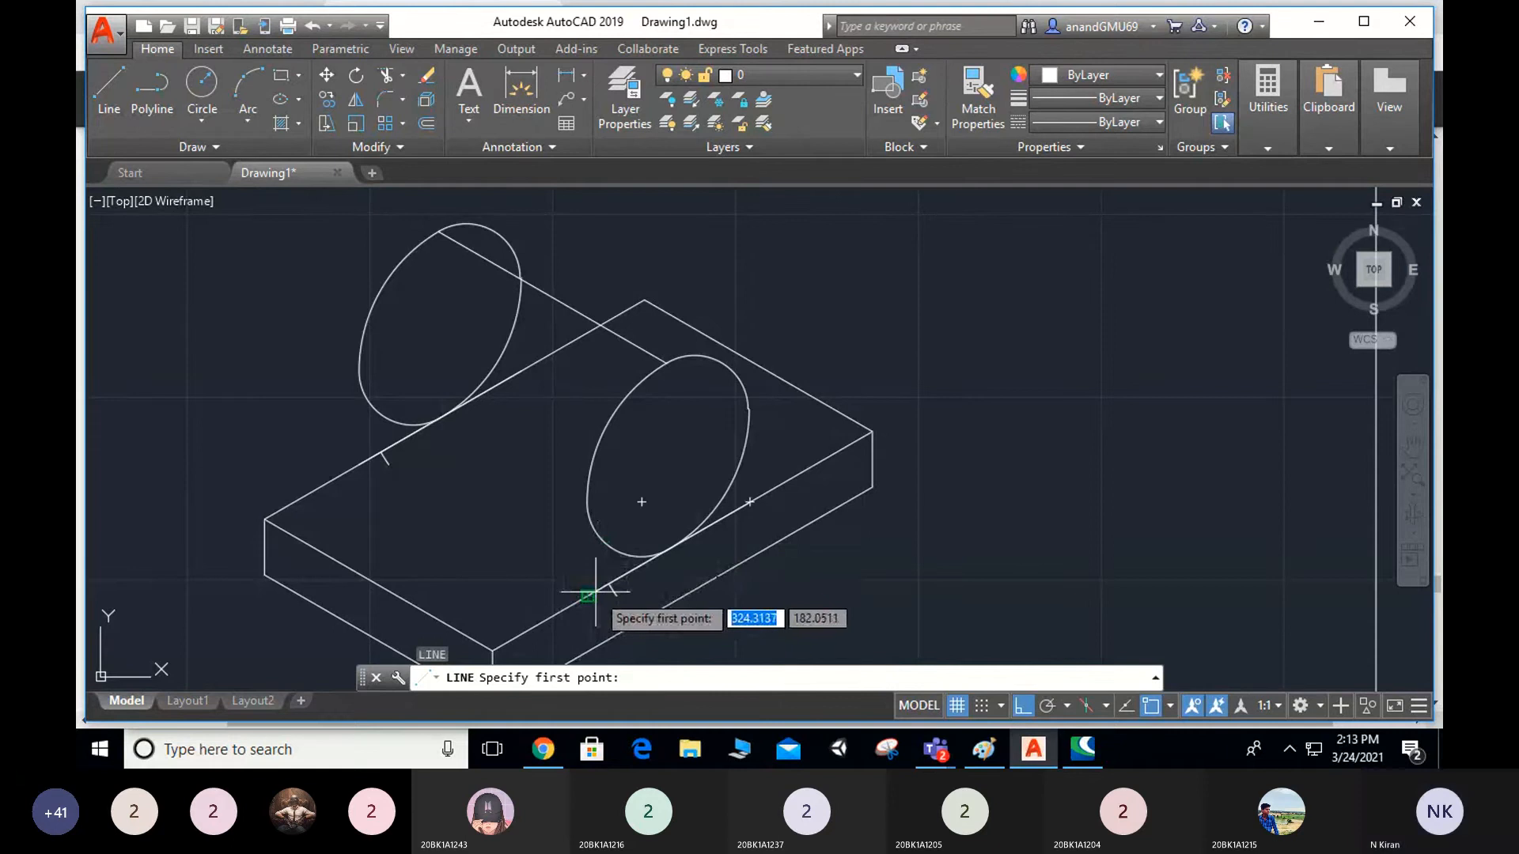
key(Escape)
key(Escape)
Try to fillet the front ellipse's lower arc with the line beneath it at the current radius, and undo the attempt.
text(fill)
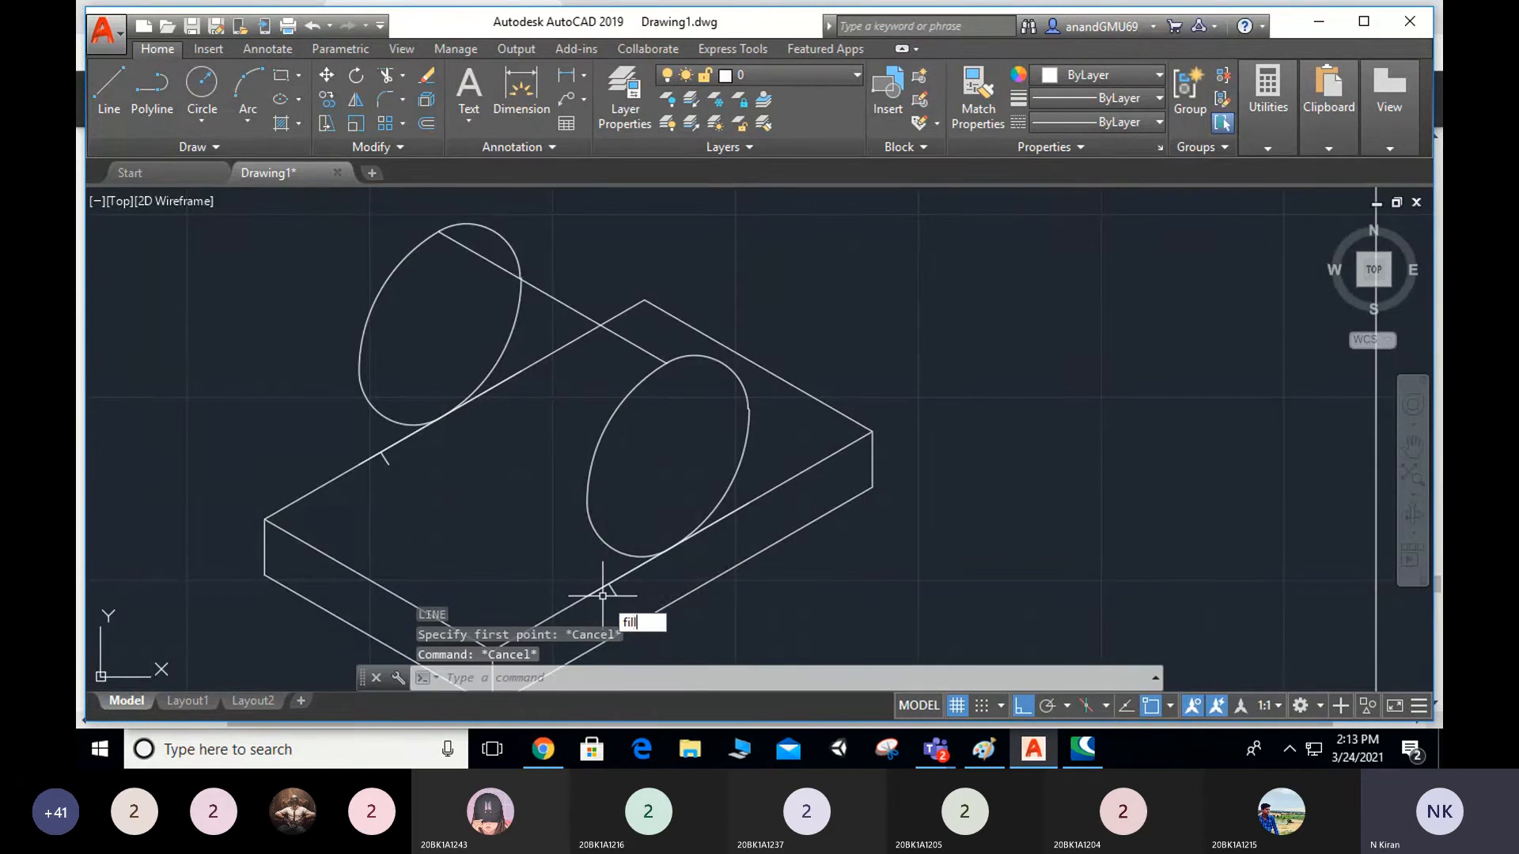
text(et)
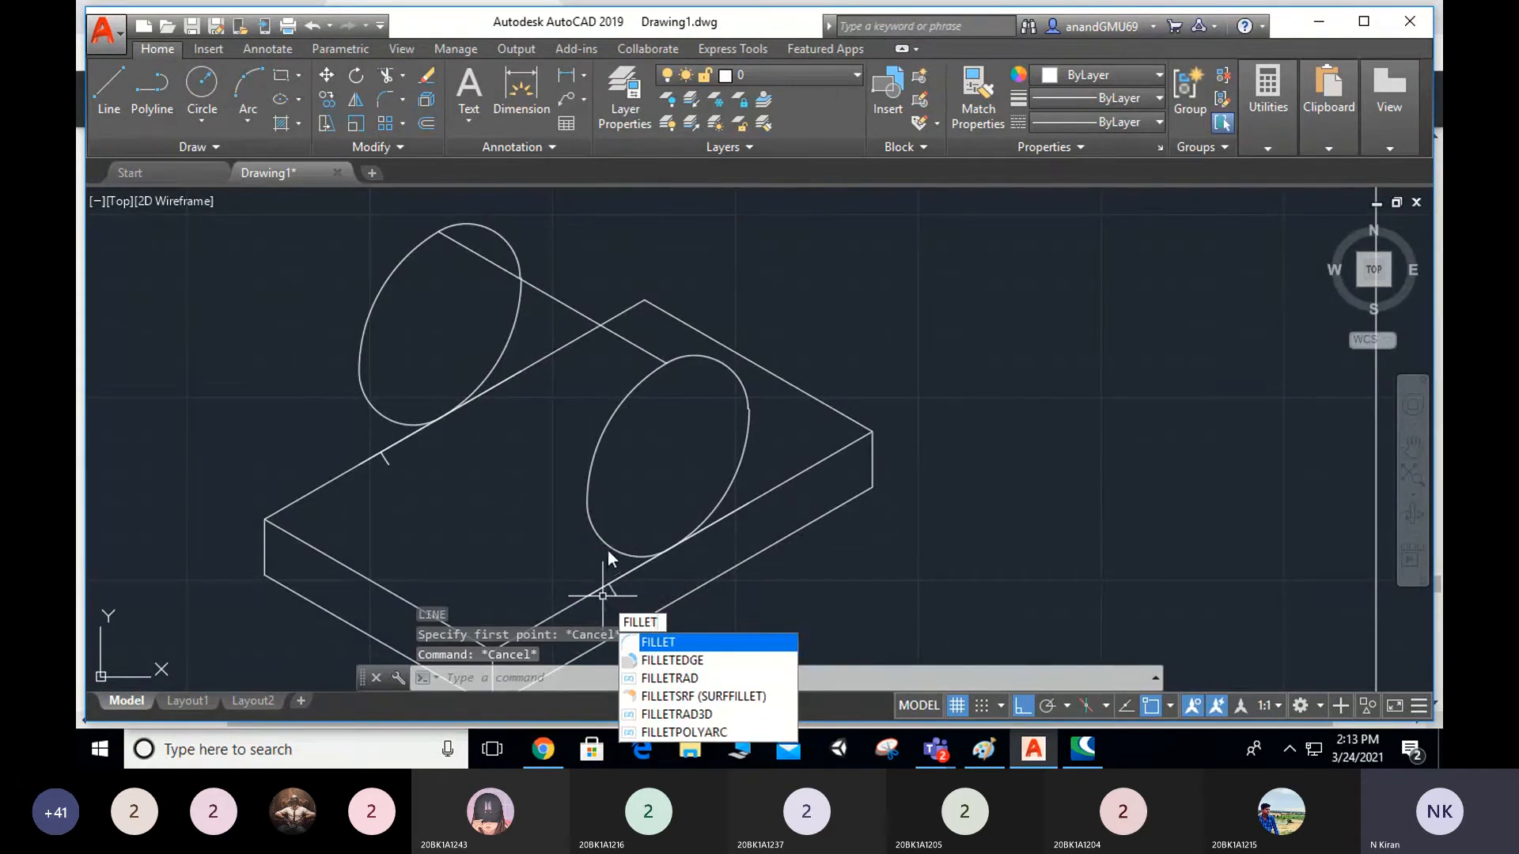
click(678, 643)
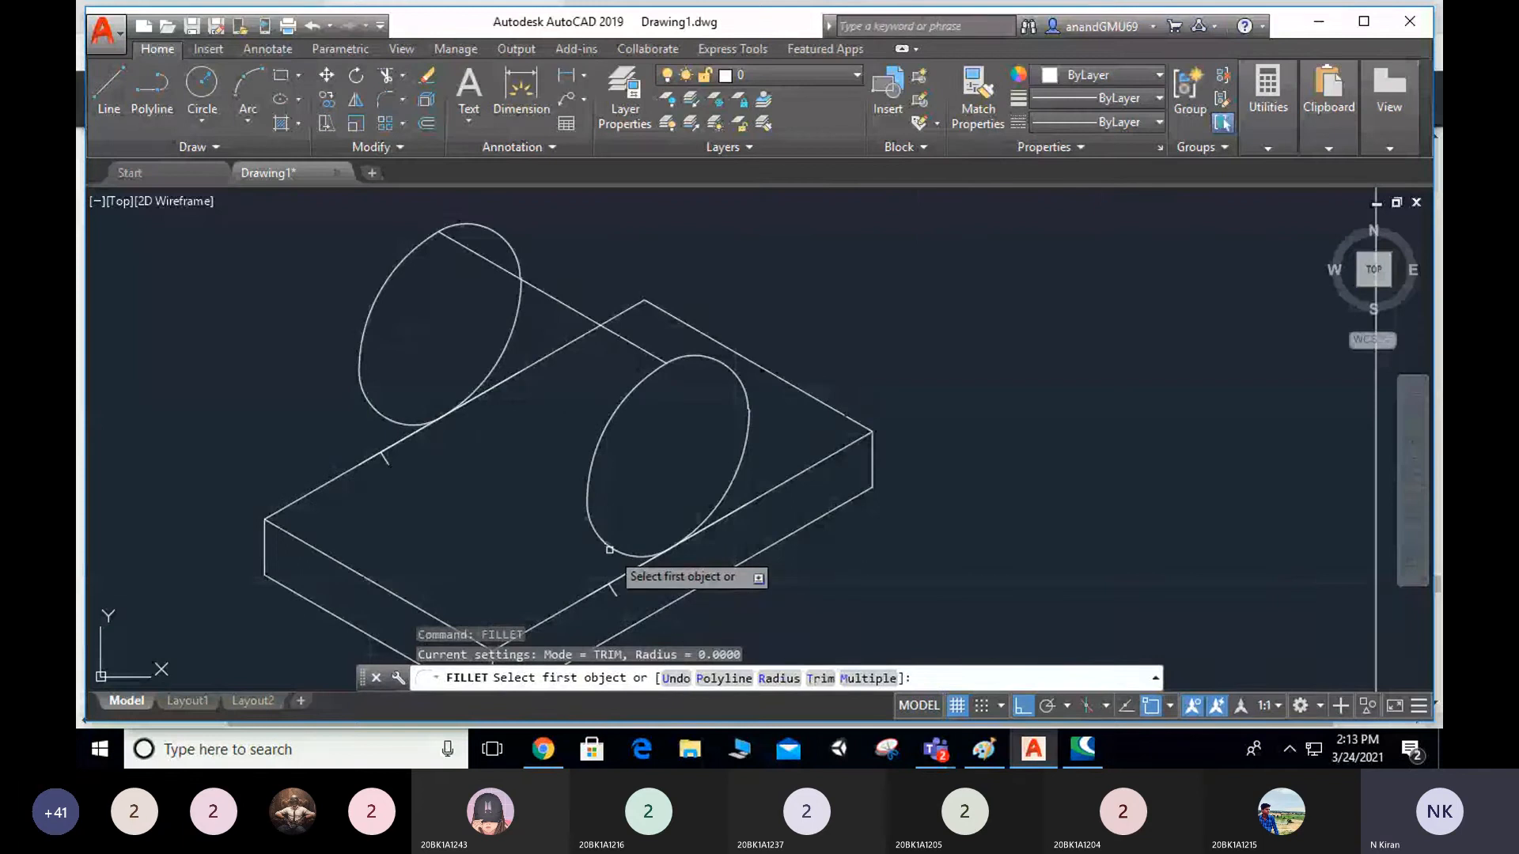
click(610, 550)
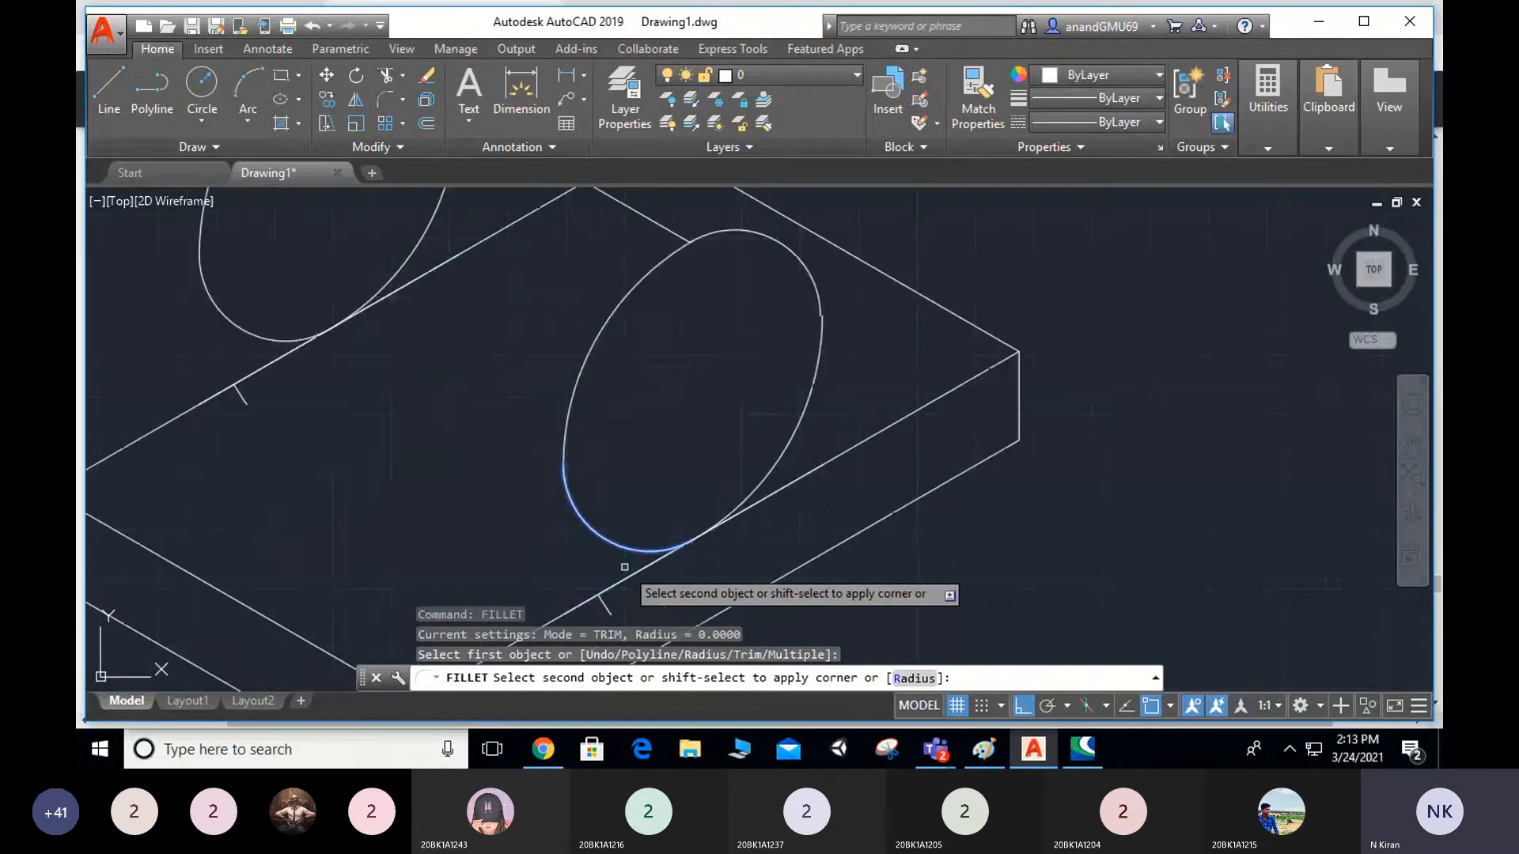
scroll(612, 553, up, 2)
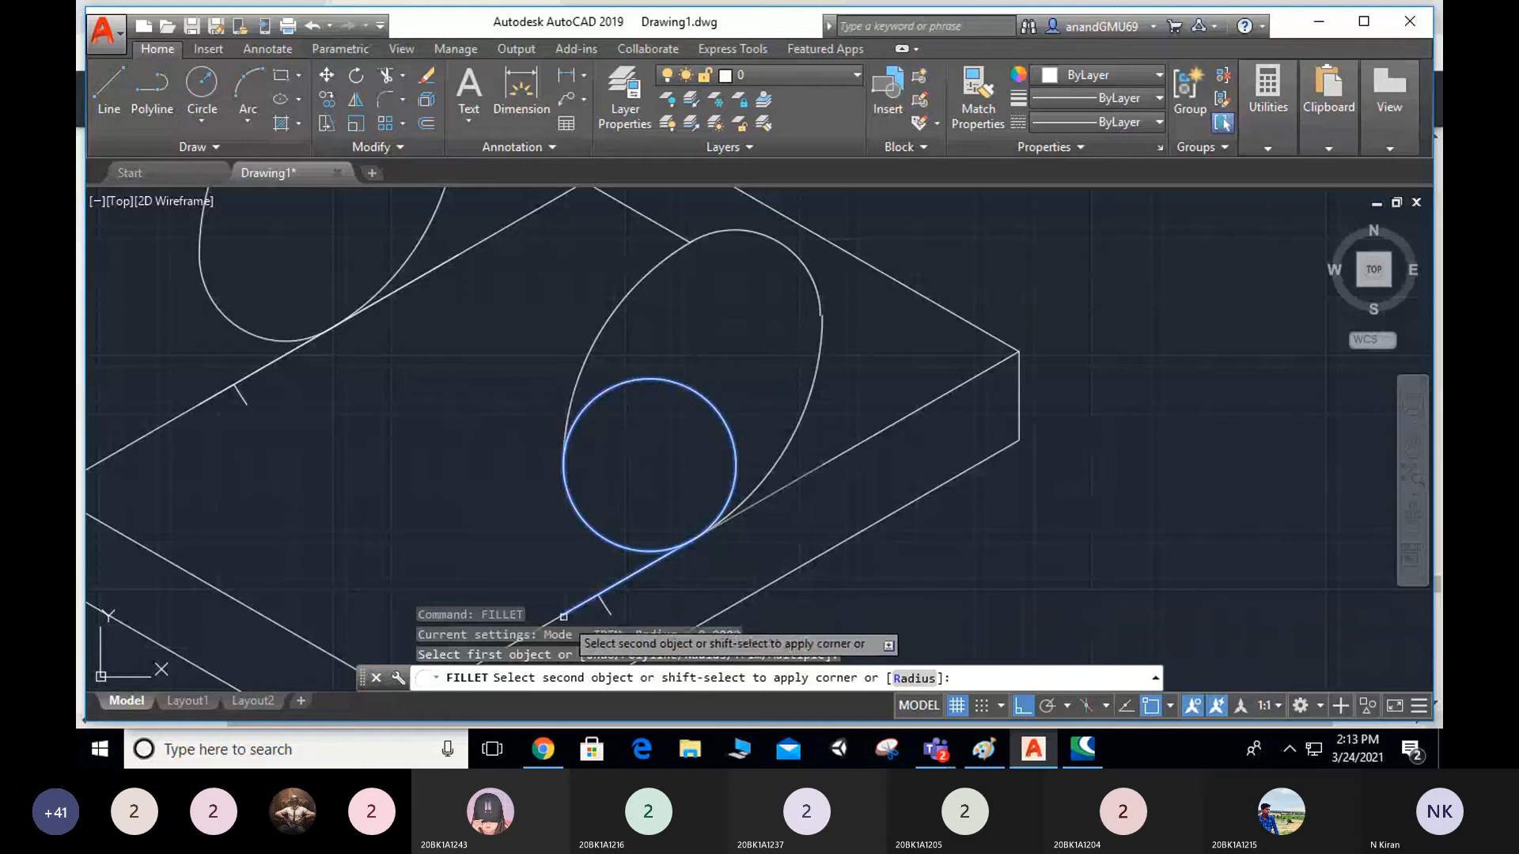
click(580, 604)
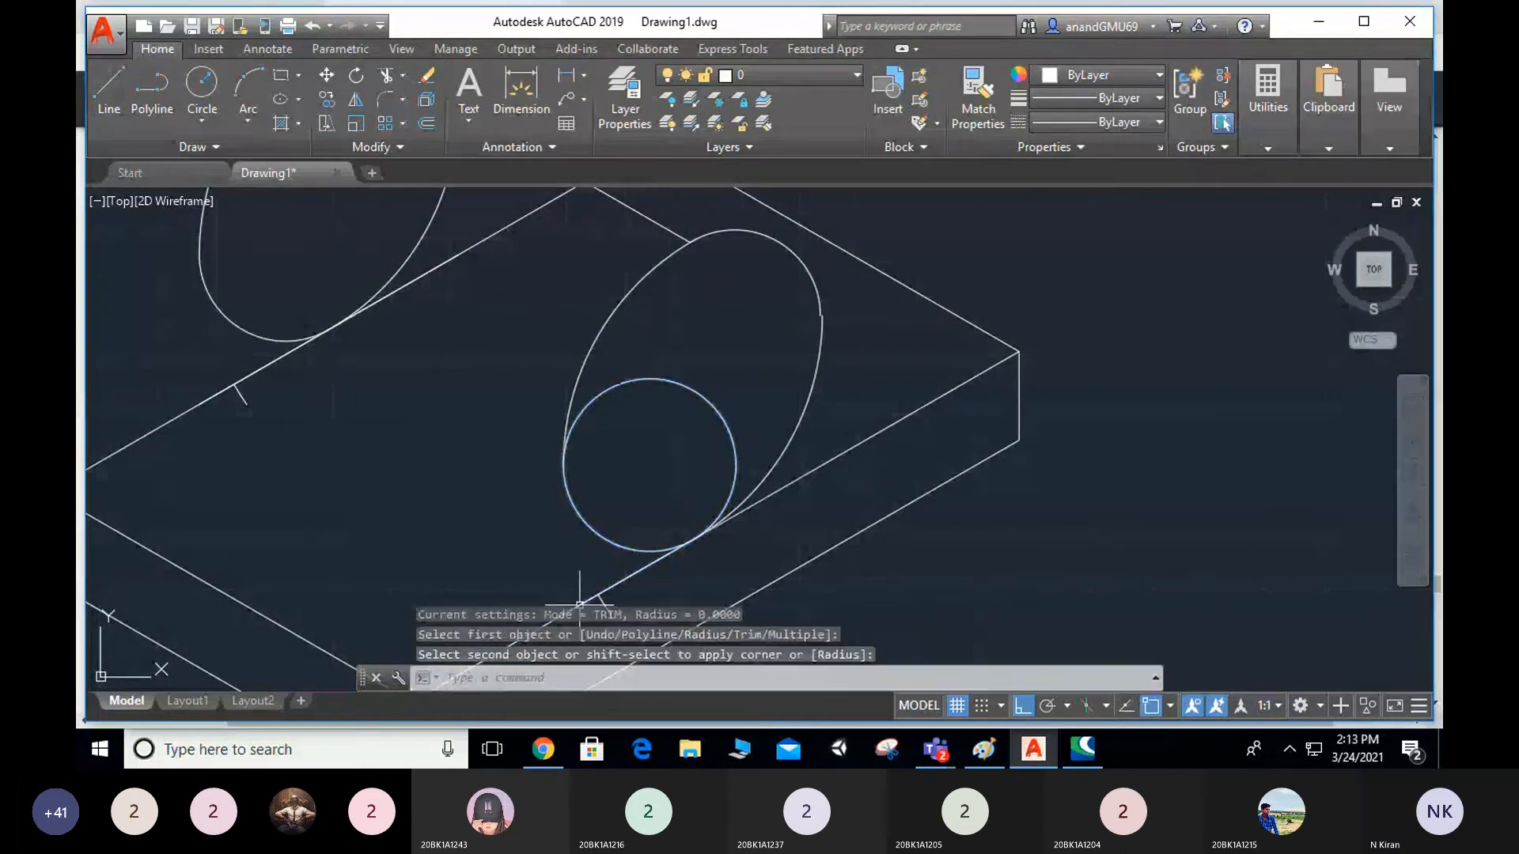
key(ctrl+z)
scroll(584, 608, down, 3)
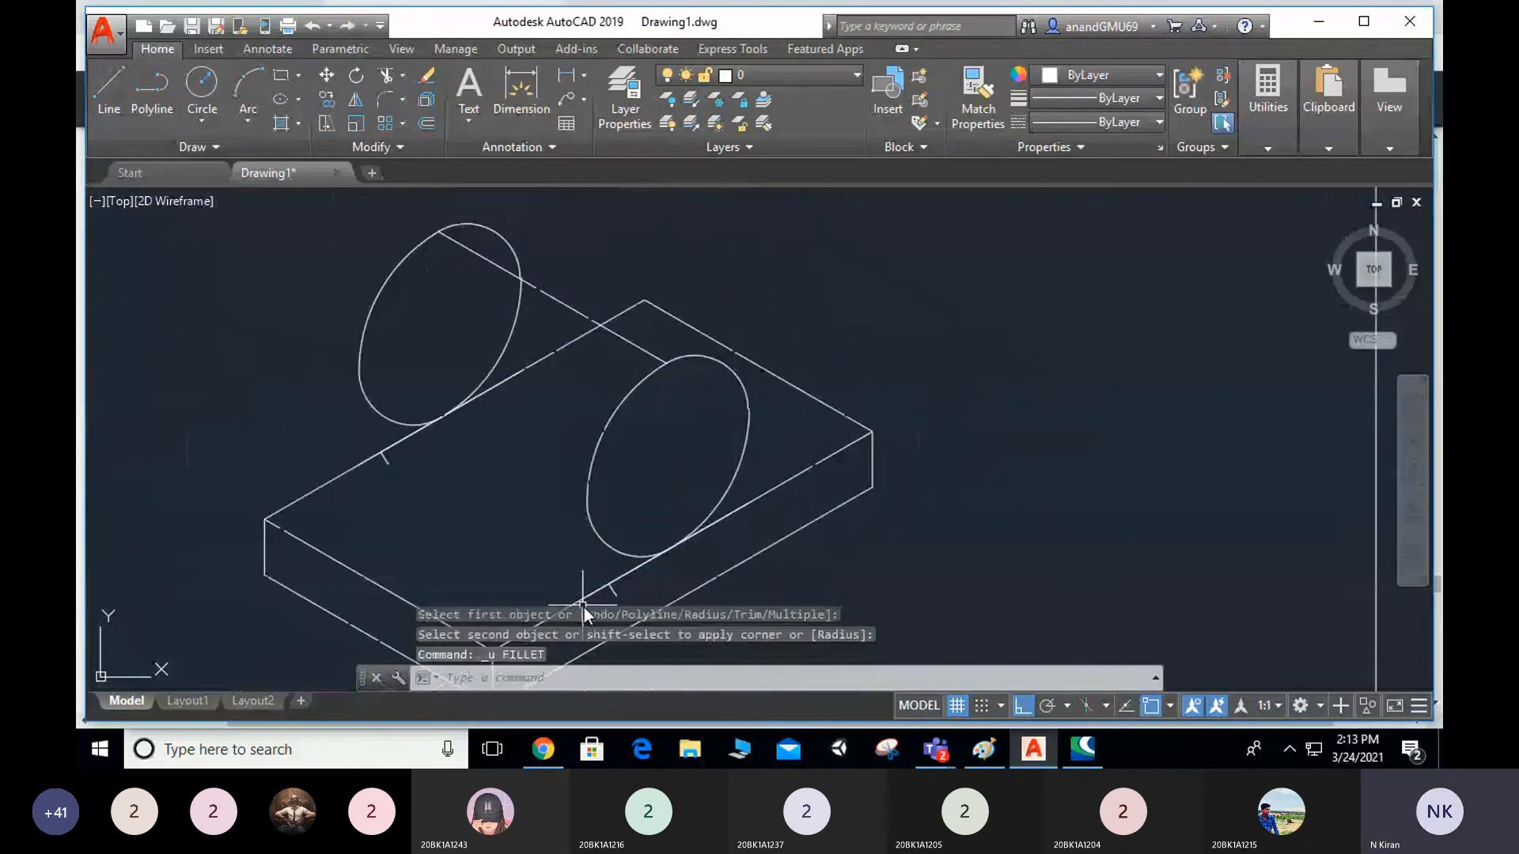
Try a radius 4 fillet between the short line beneath the front ellipse and the ellipse's lower-left arc, and undo it.
scroll(601, 546, up, 3)
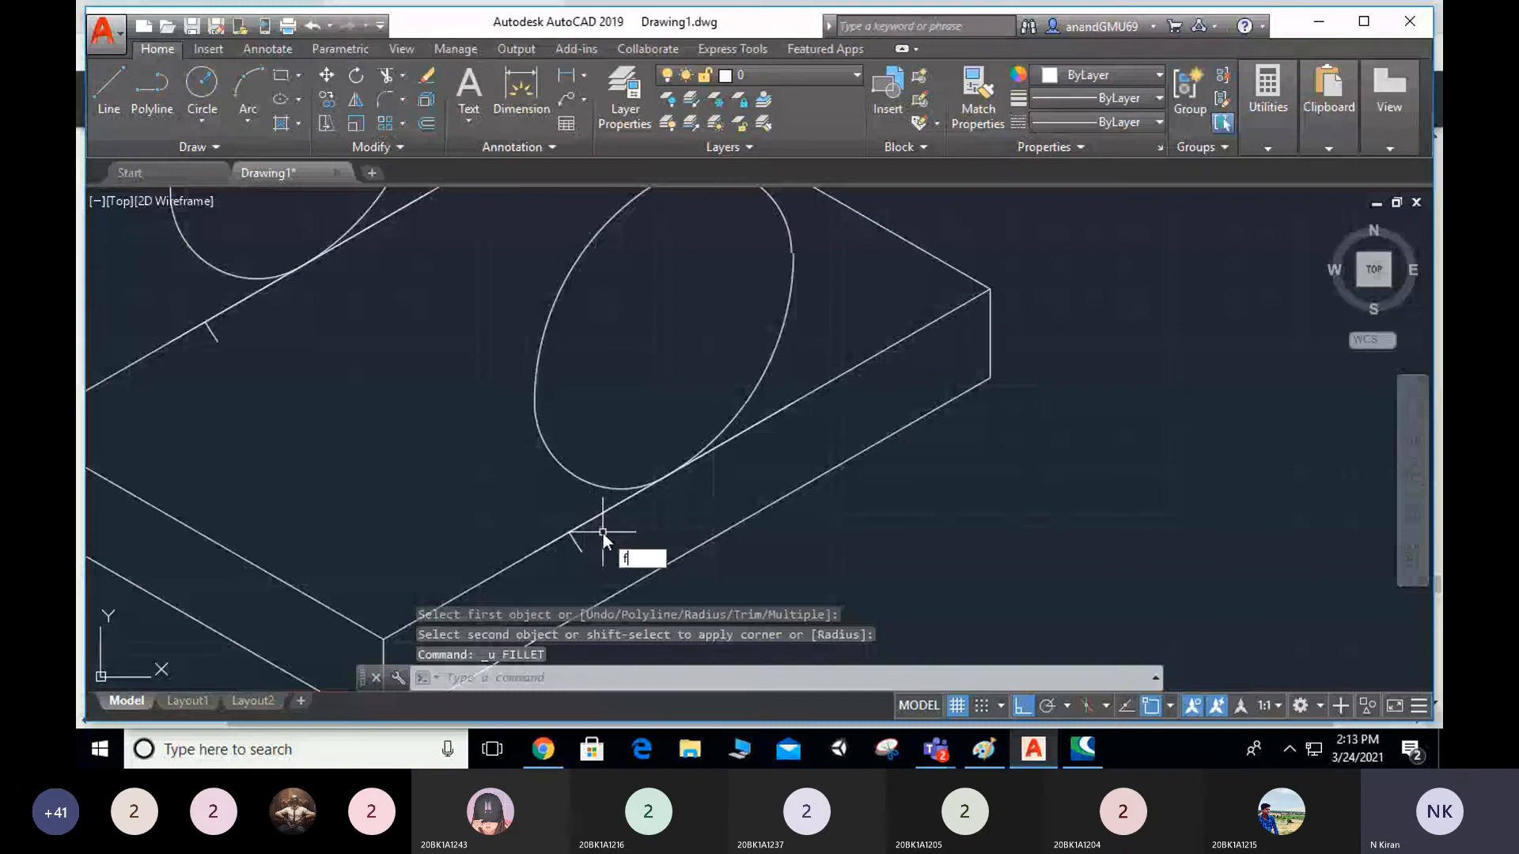
text(i;;)
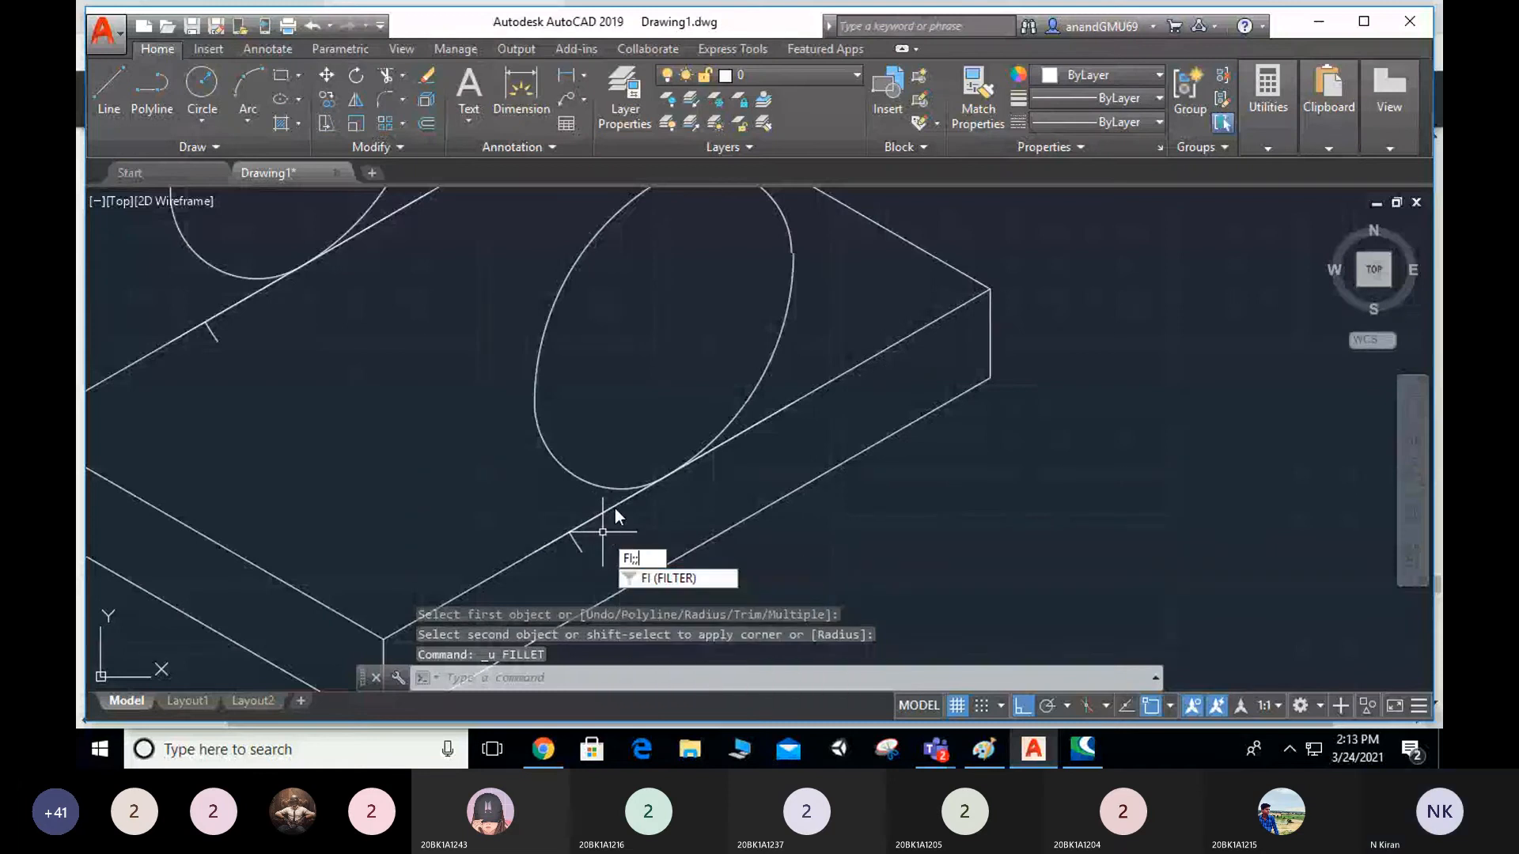
key(BackSpace)
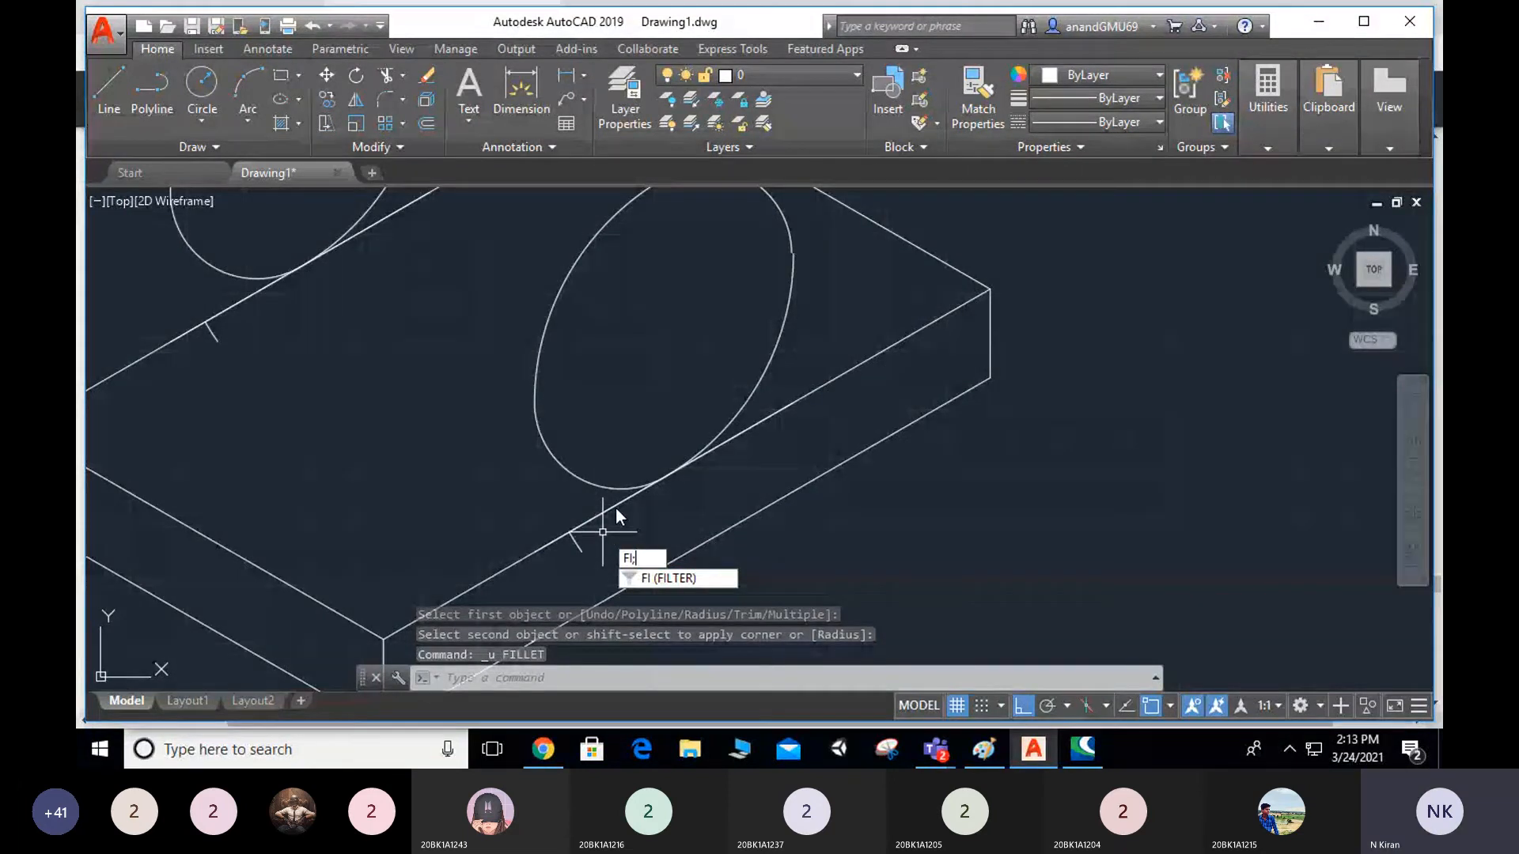
key(BackSpace)
click(684, 593)
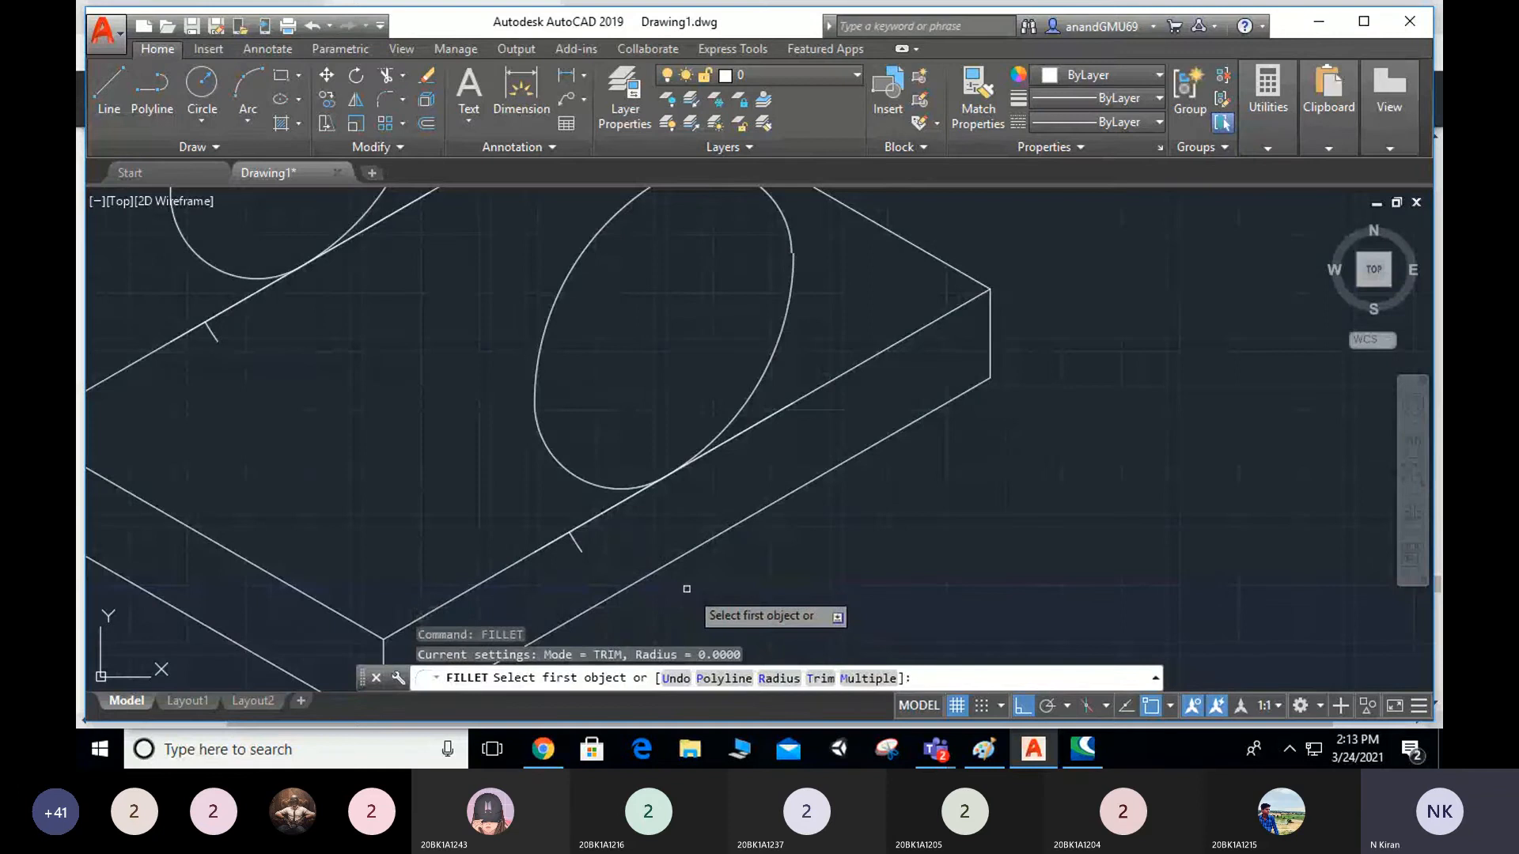
click(586, 529)
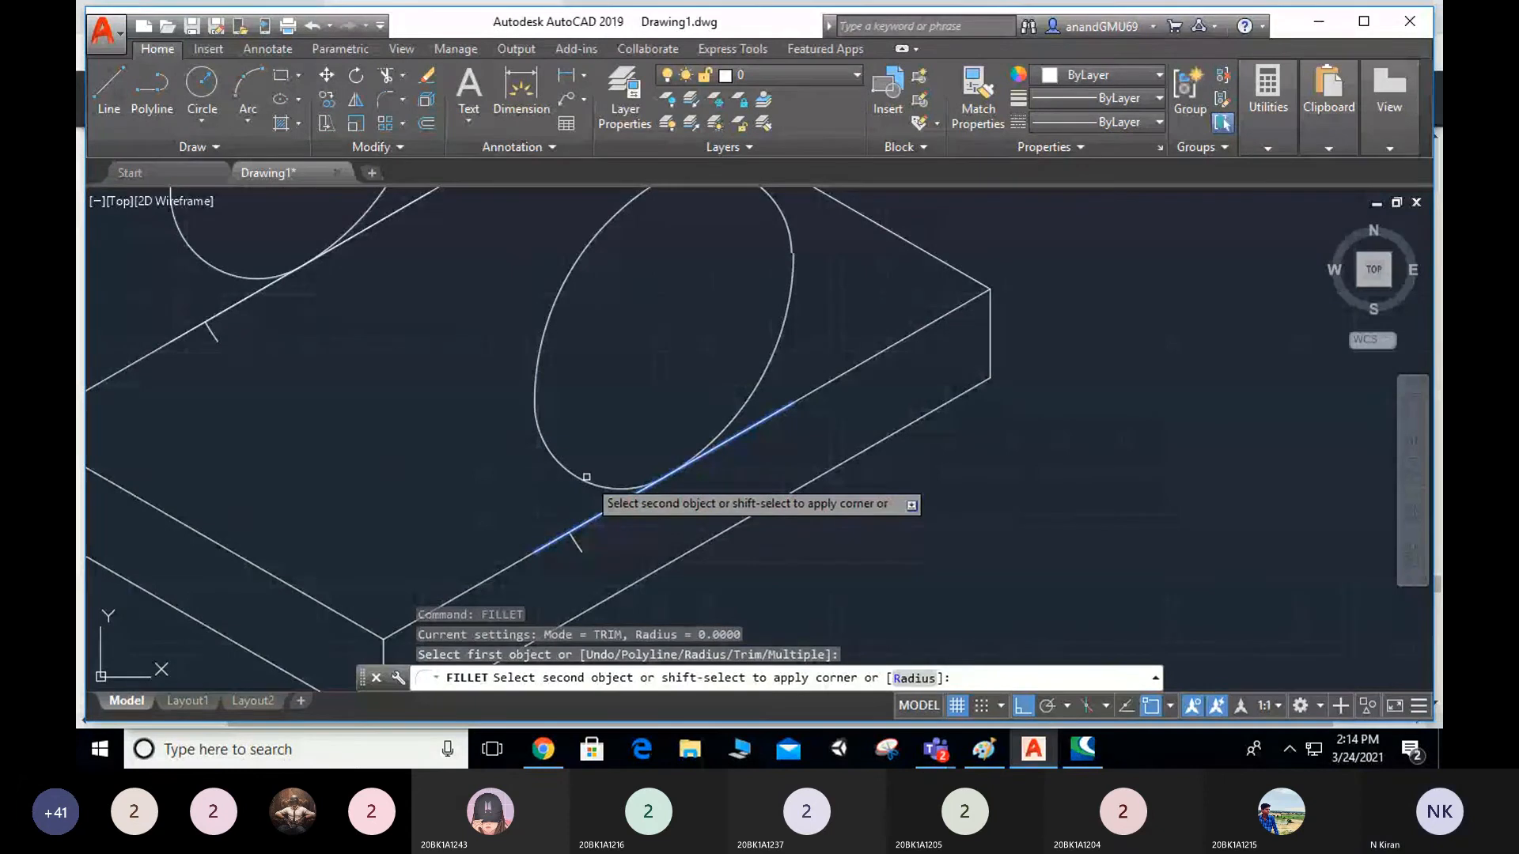
text(r)
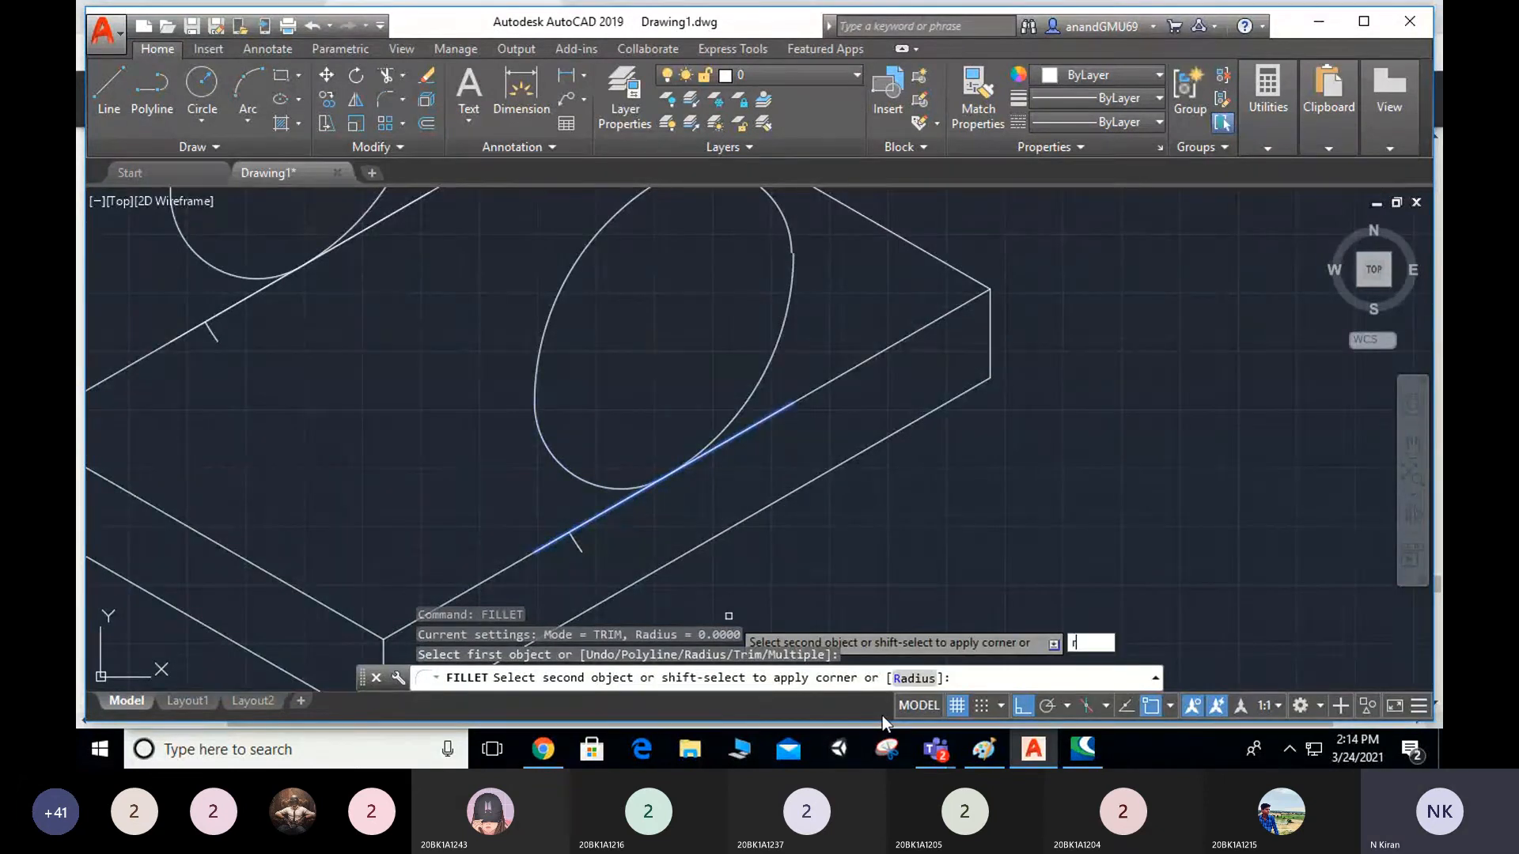
key(Return)
text(4)
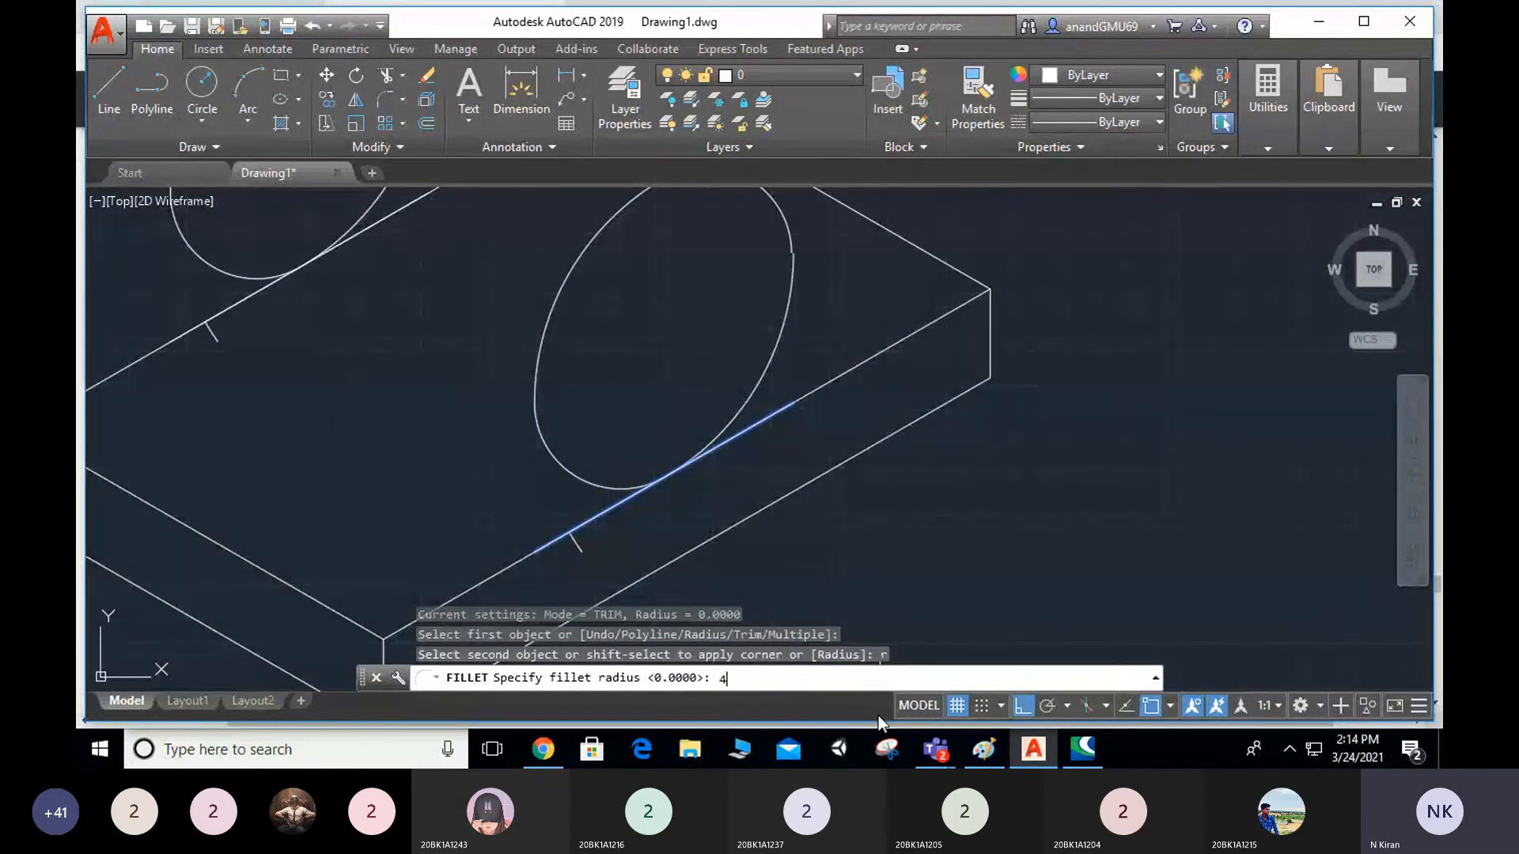
key(Return)
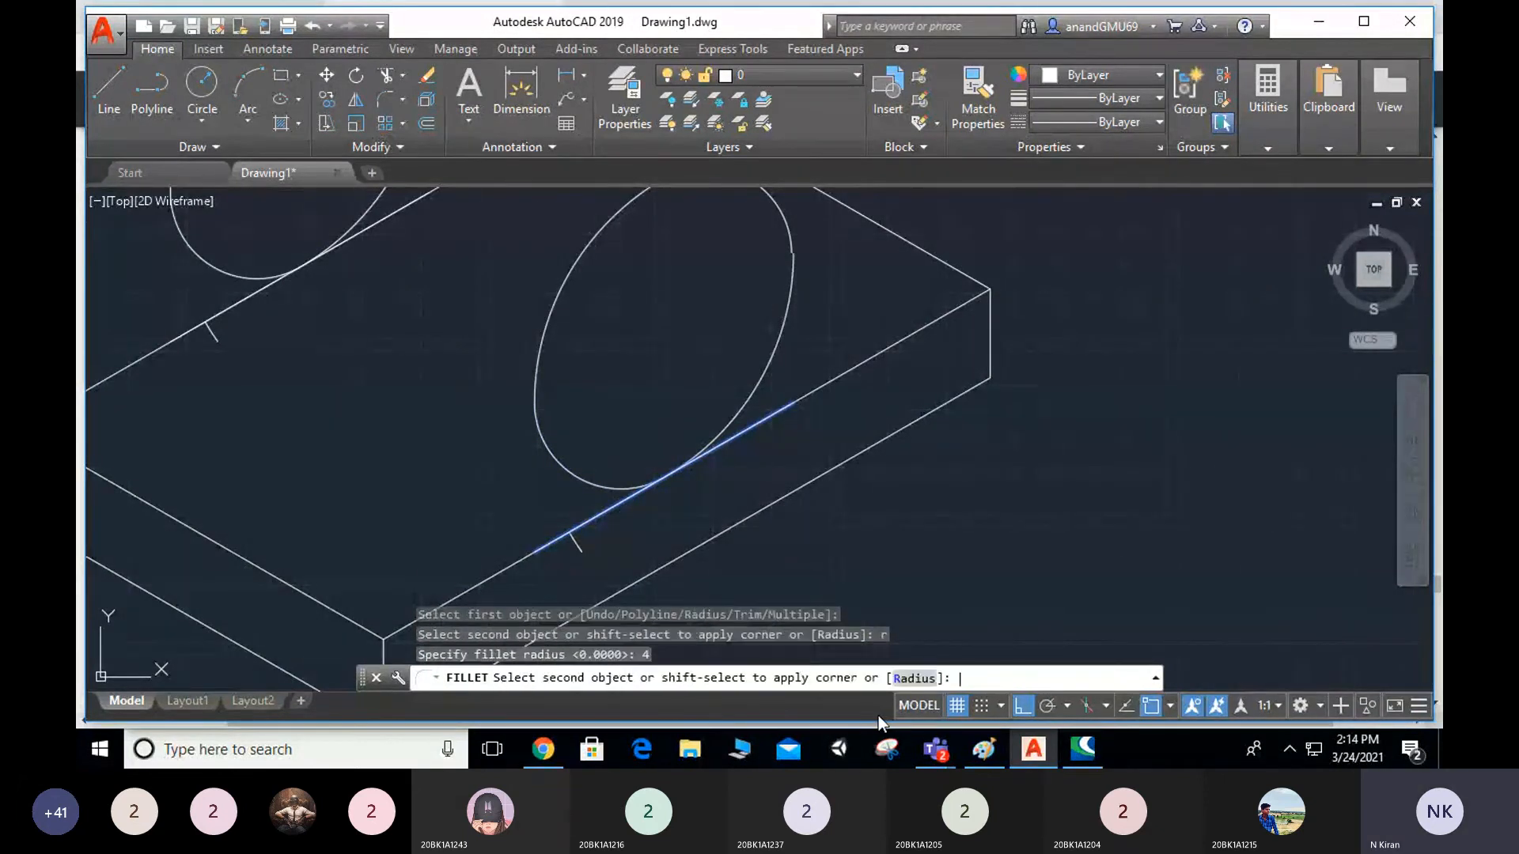
click(583, 480)
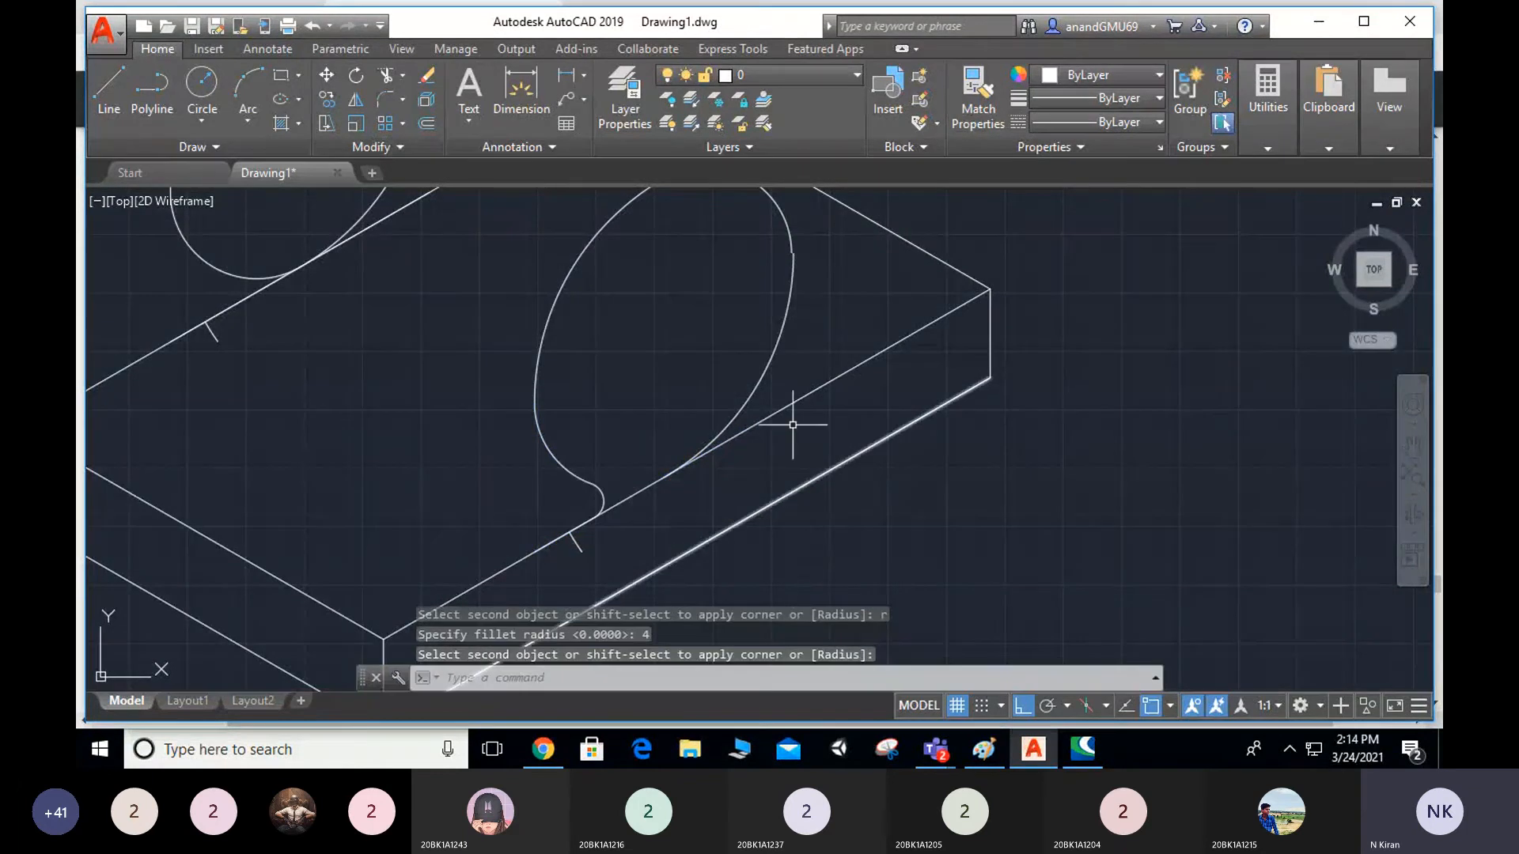
key(Escape)
key(Escape)
key(Escape)
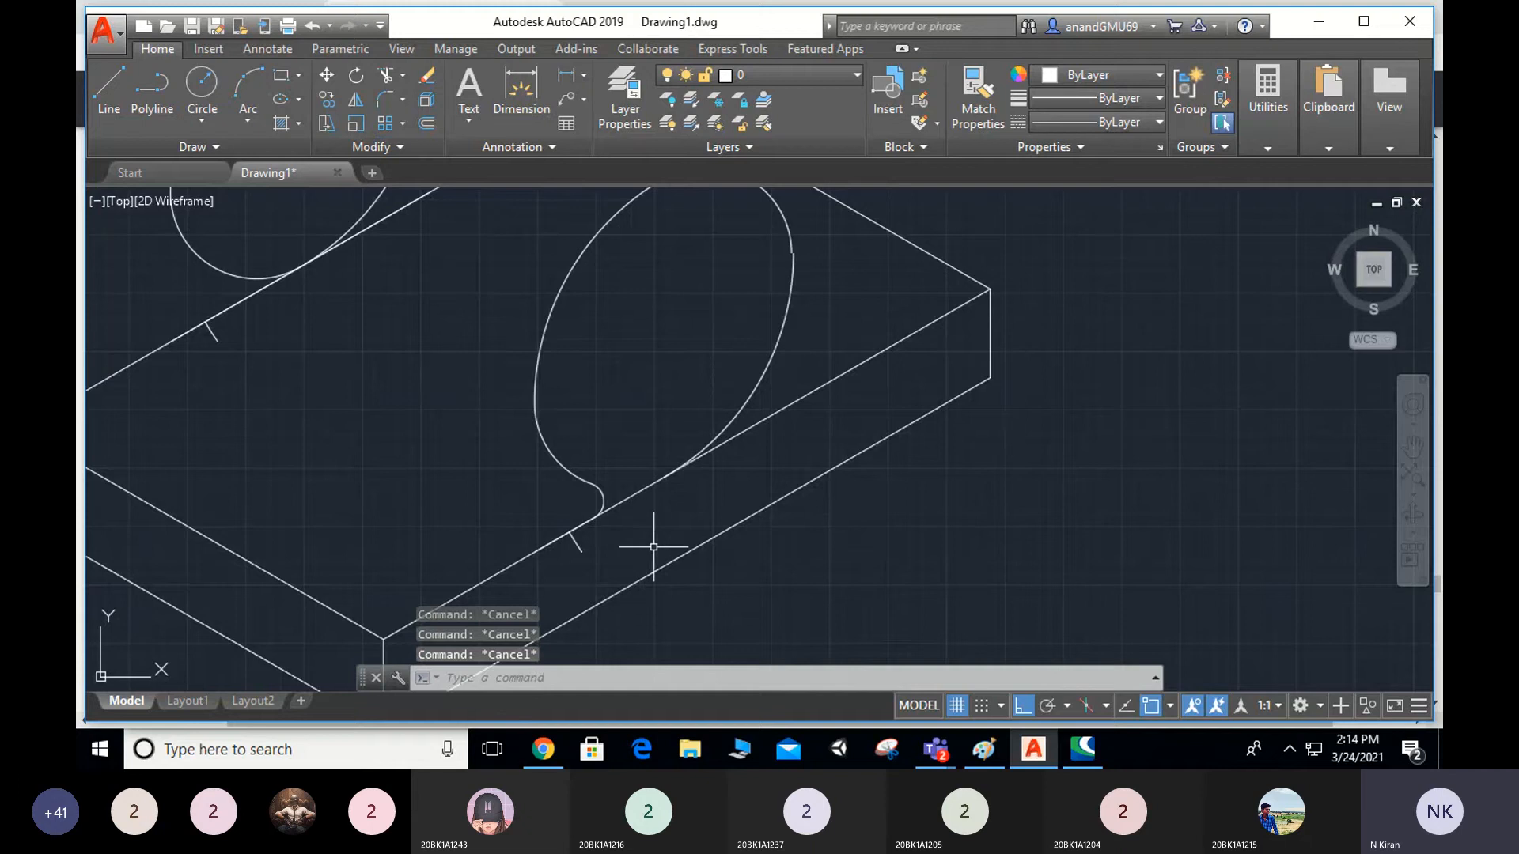
key(ctrl+z)
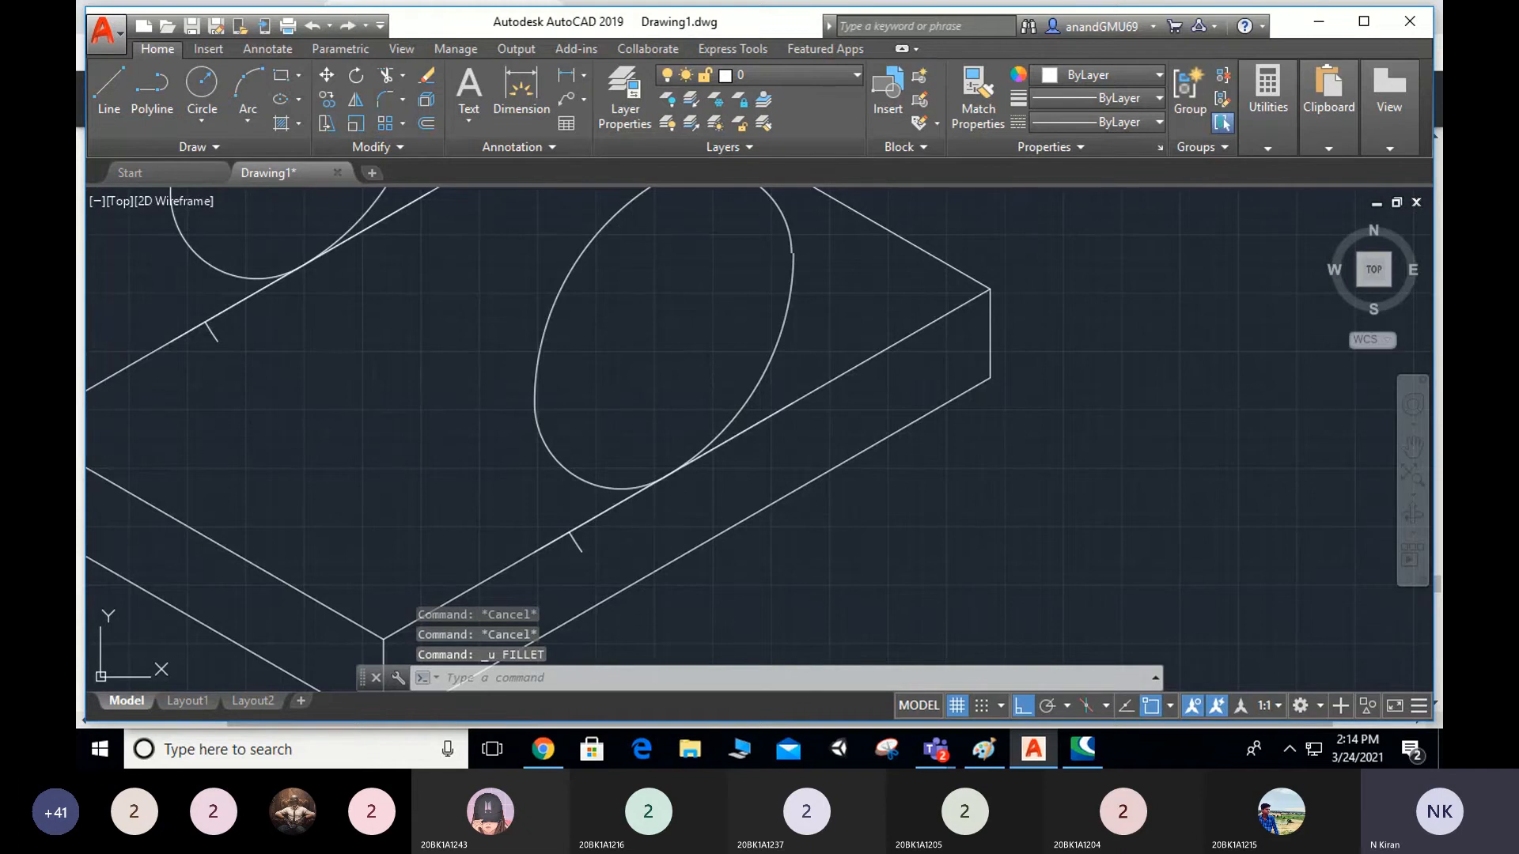
scroll(647, 537, down, 2)
Fillet the short line beneath the front ellipse to its lower-left arc with radius 4, checking the radius against Figure 4.22(a) in Chrome.
text(fill)
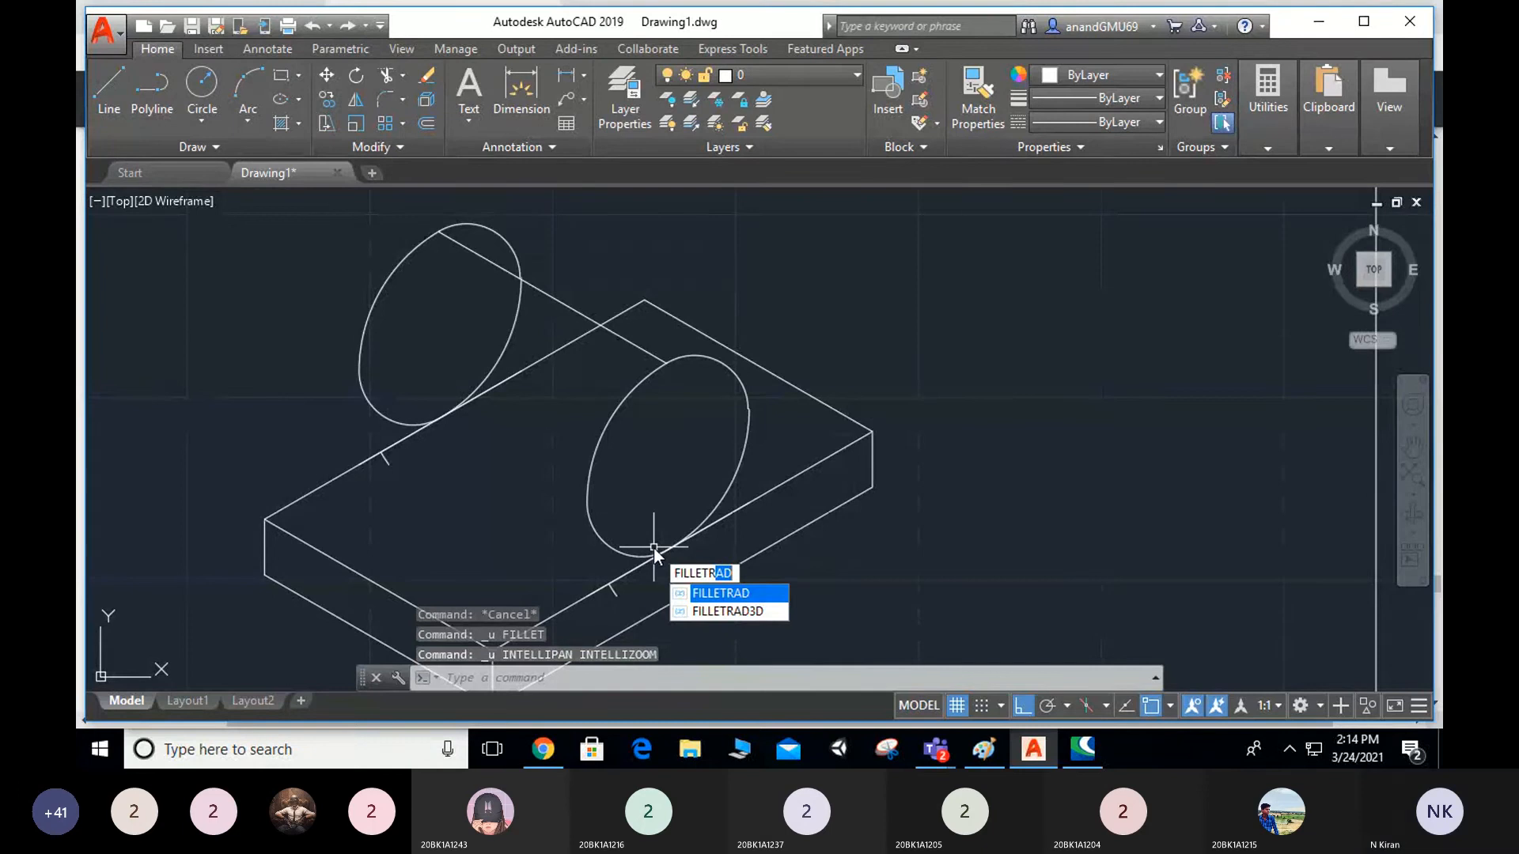
key(BackSpace)
key(Return)
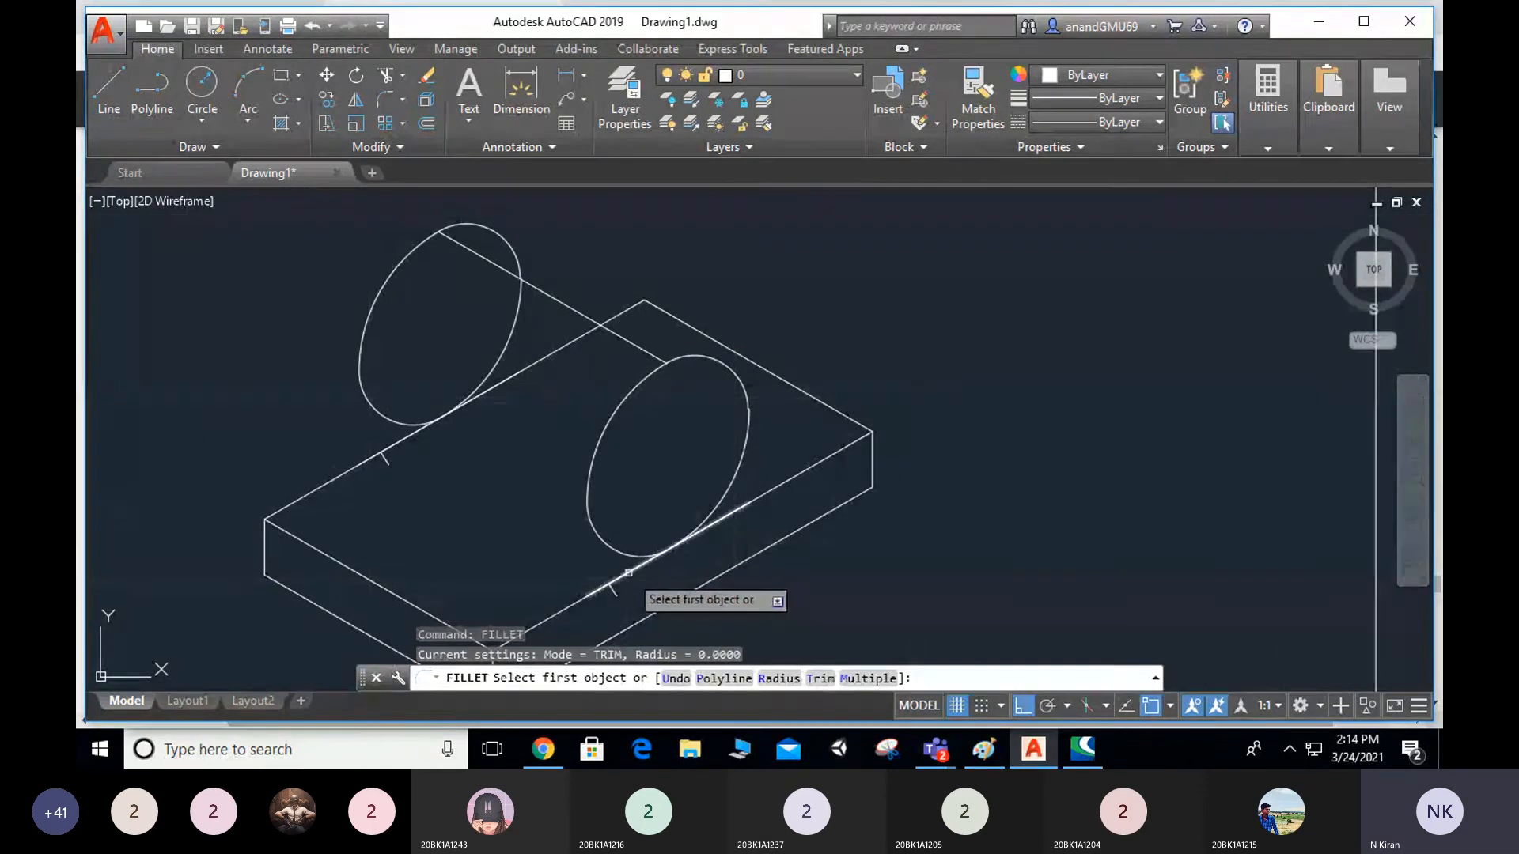
click(624, 573)
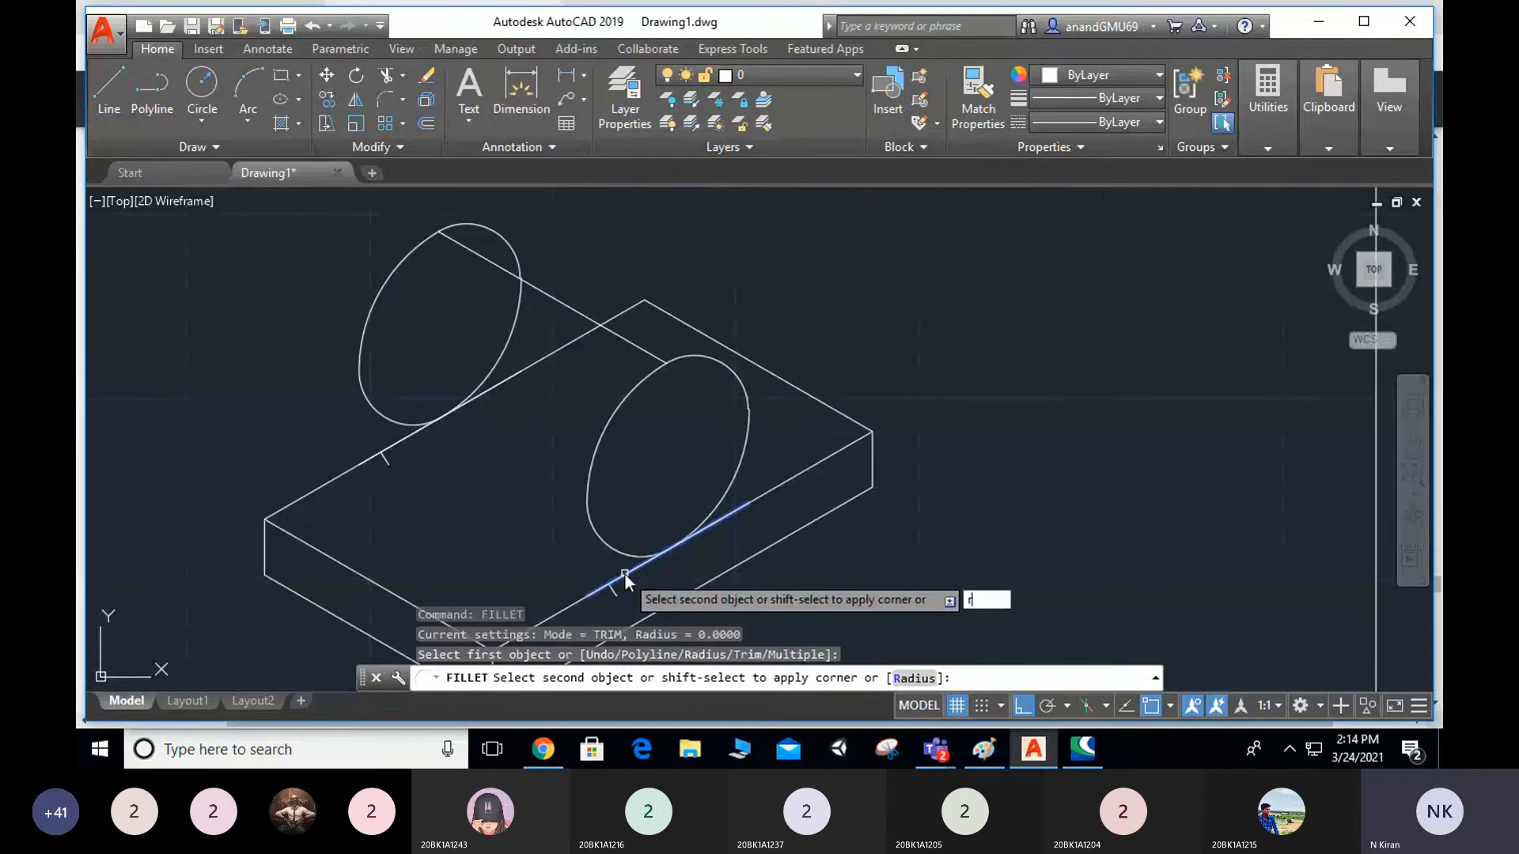
text(r)
key(Return)
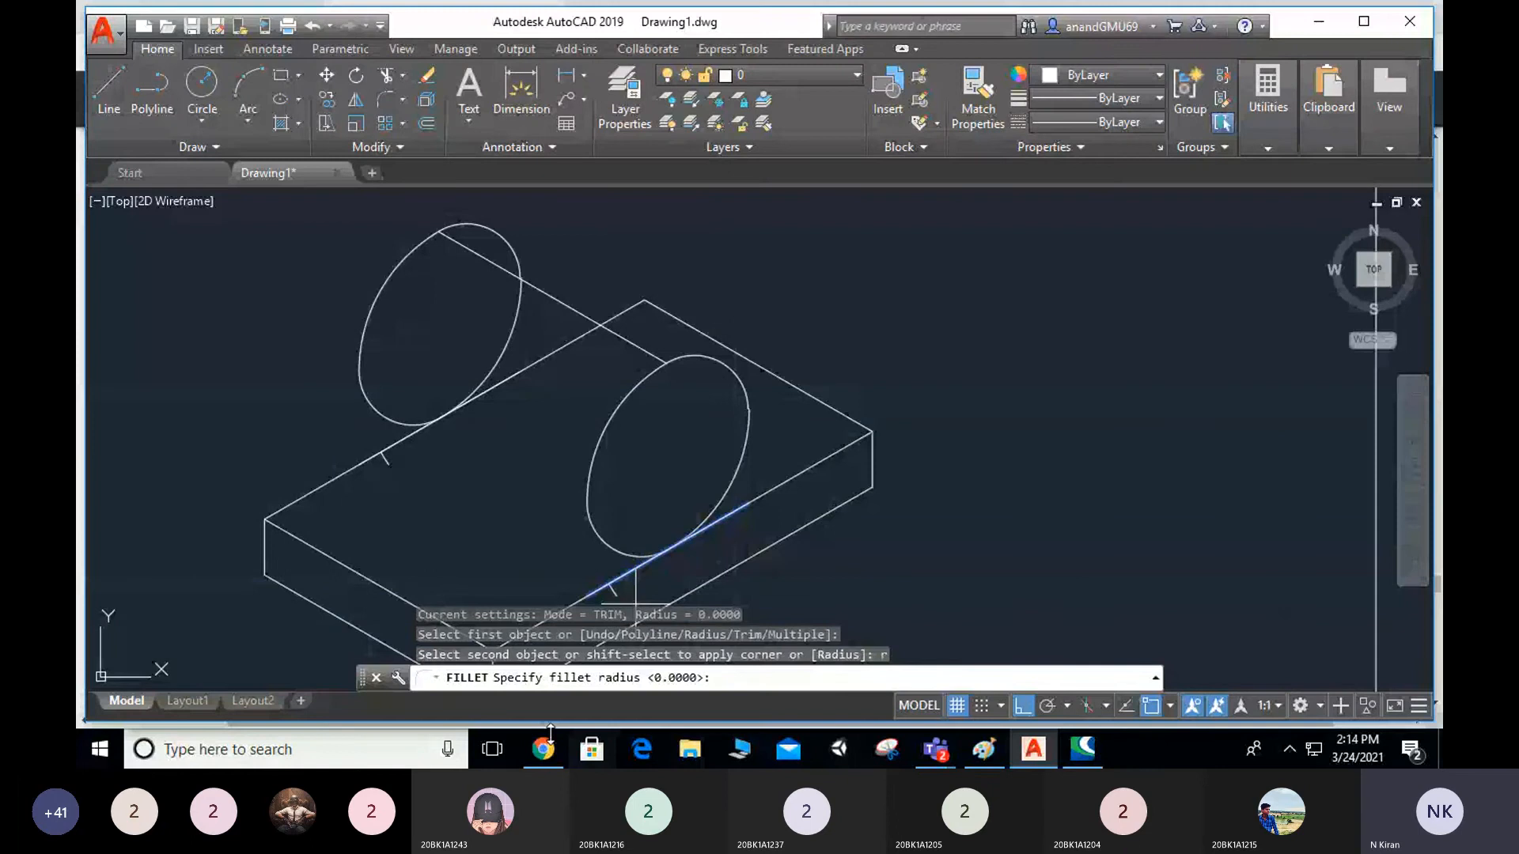
click(545, 745)
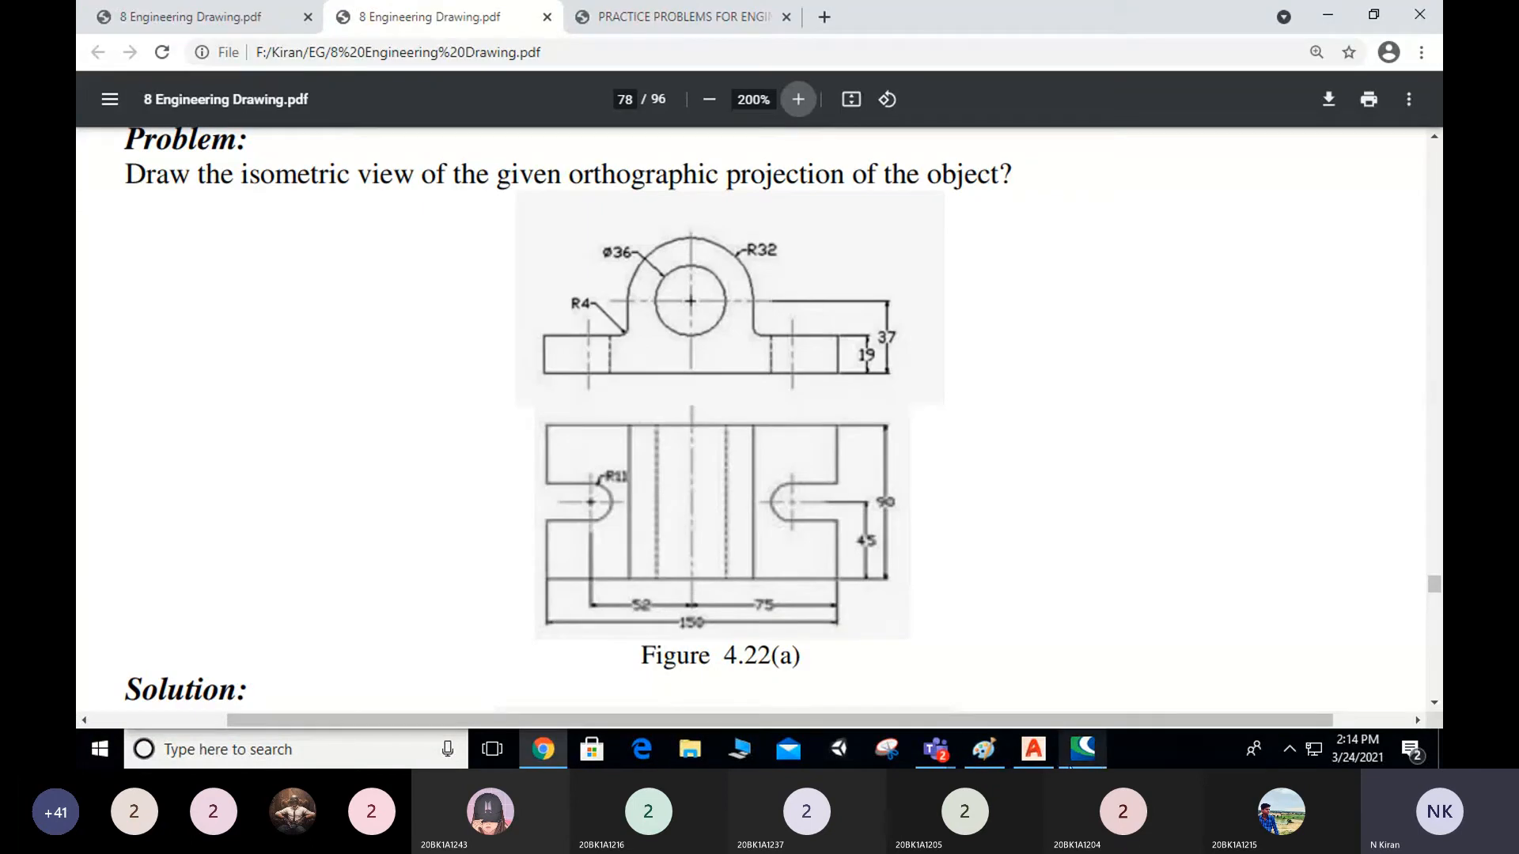
click(1033, 748)
text(4)
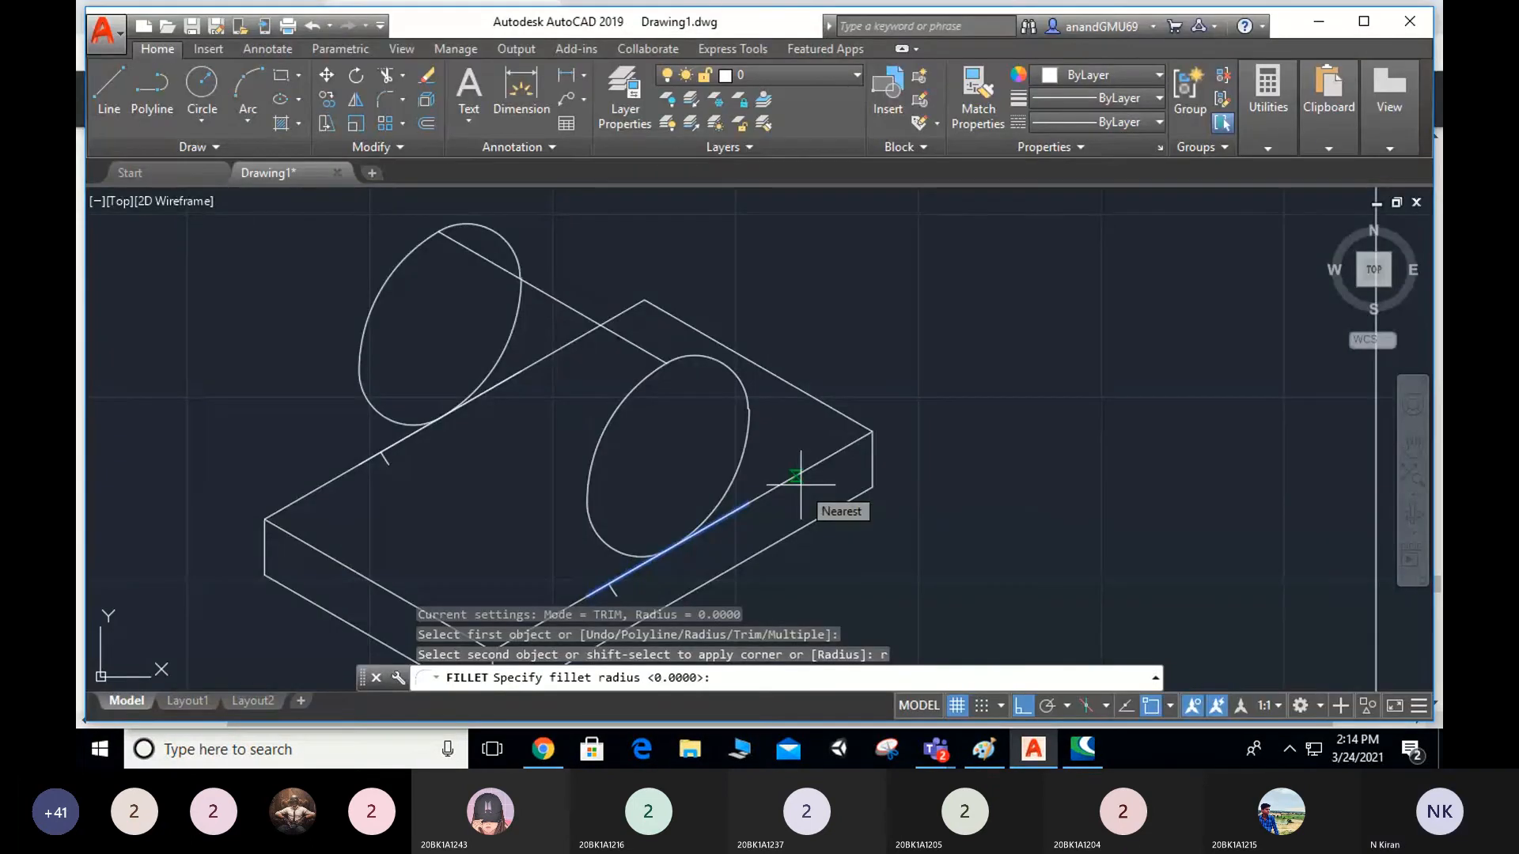
key(Return)
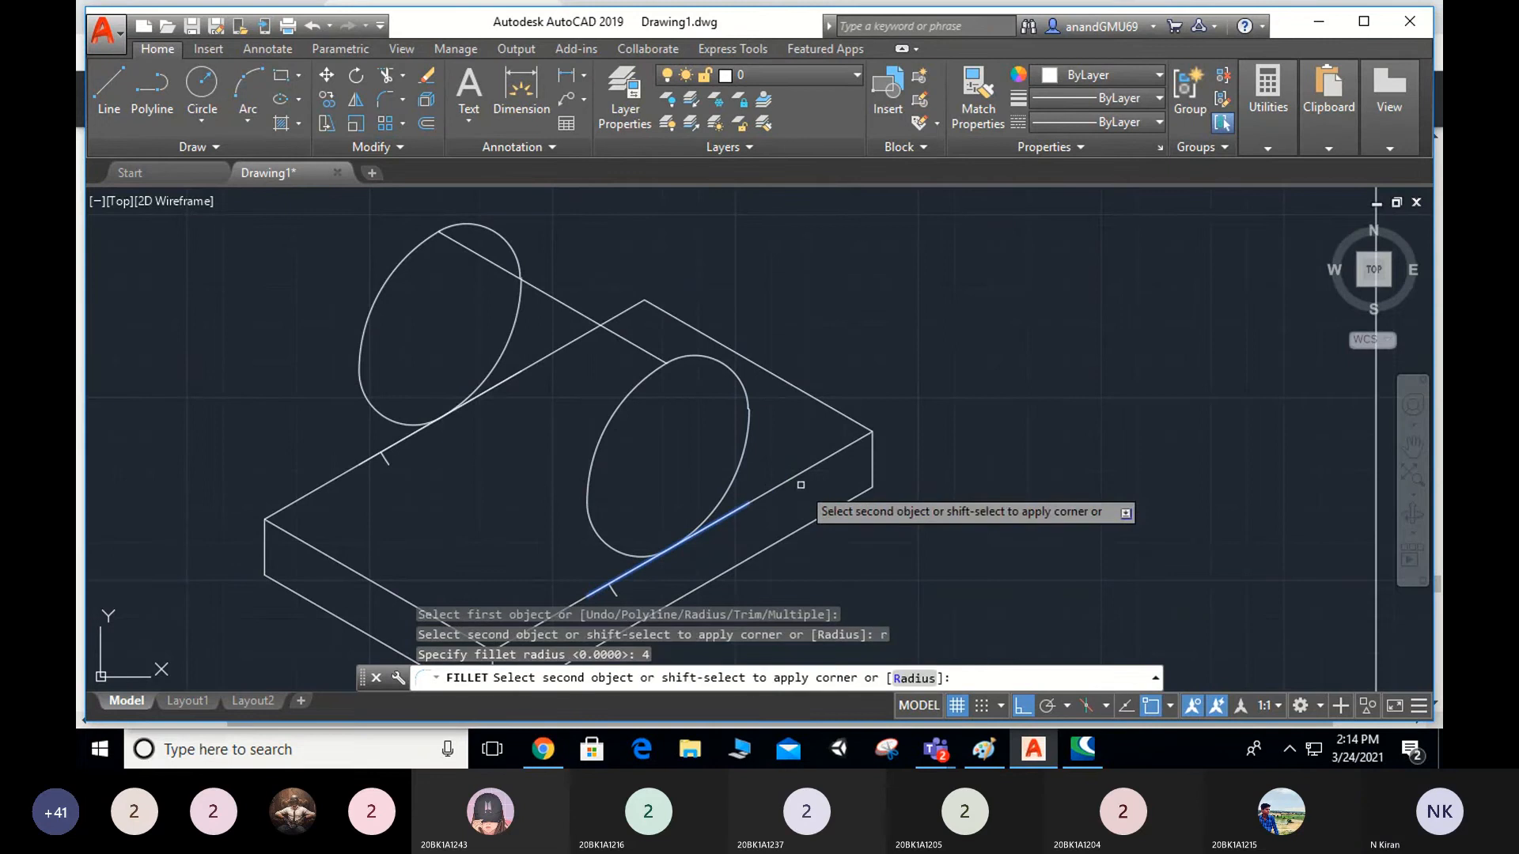
click(618, 552)
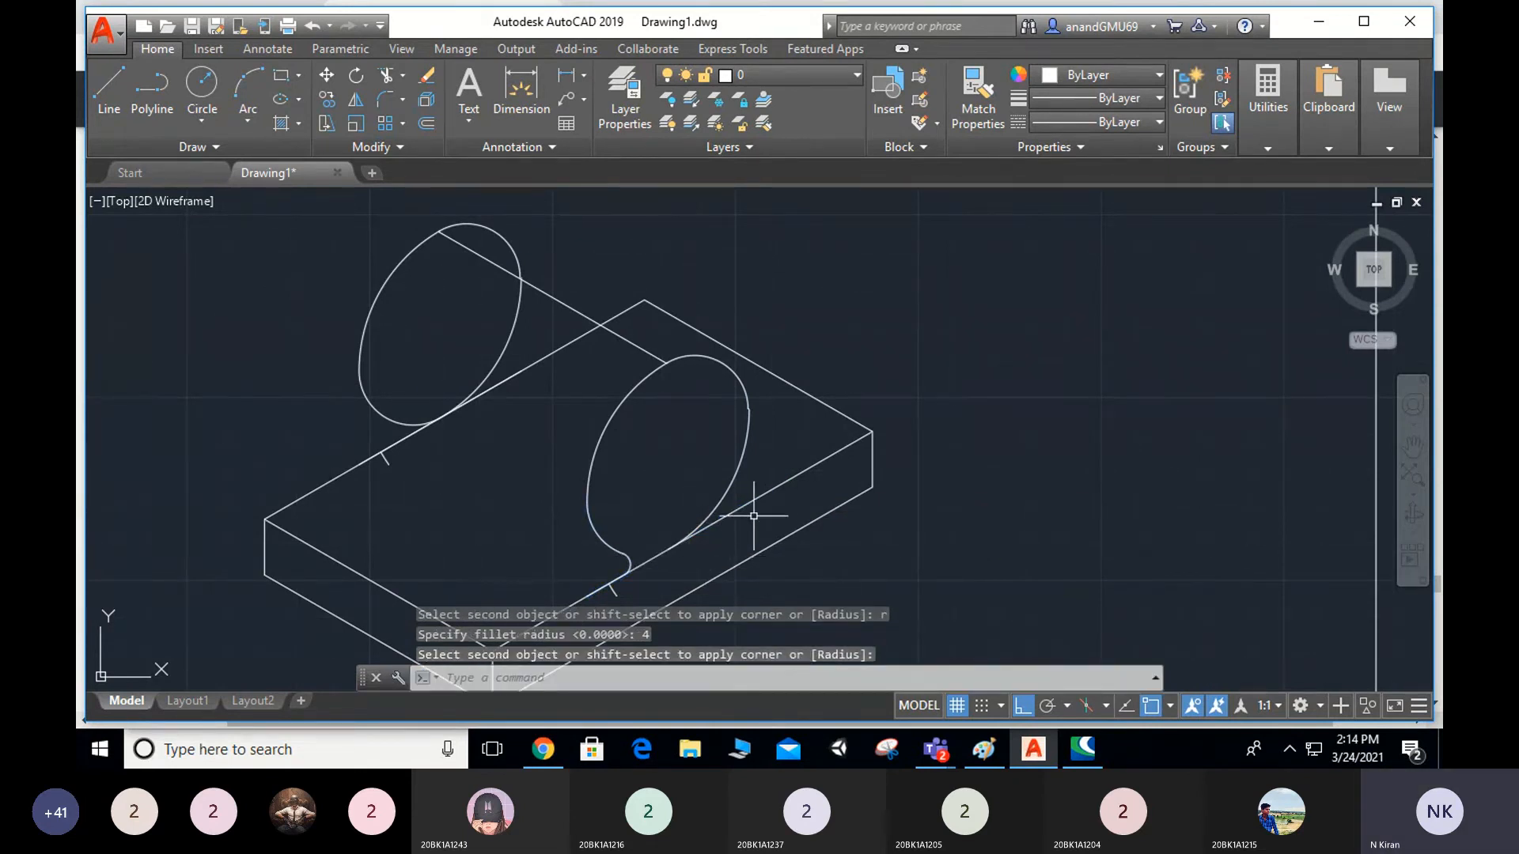
key(Escape)
key(Escape)
key(Escape)
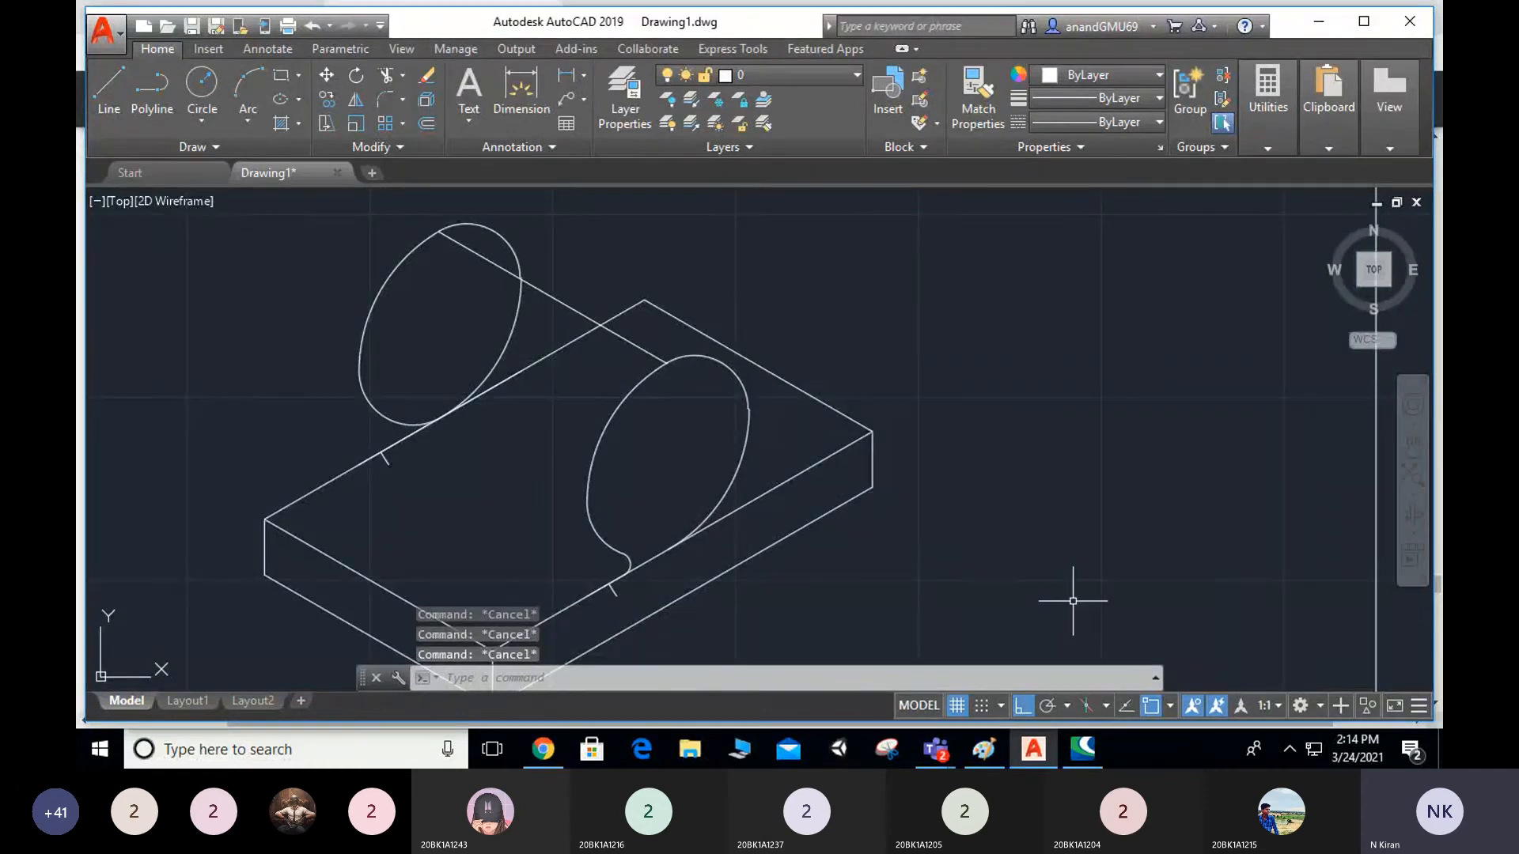
Fillet the base's front top edge to the lower-right arc of the front ellipse with radius 4.
text(fill)
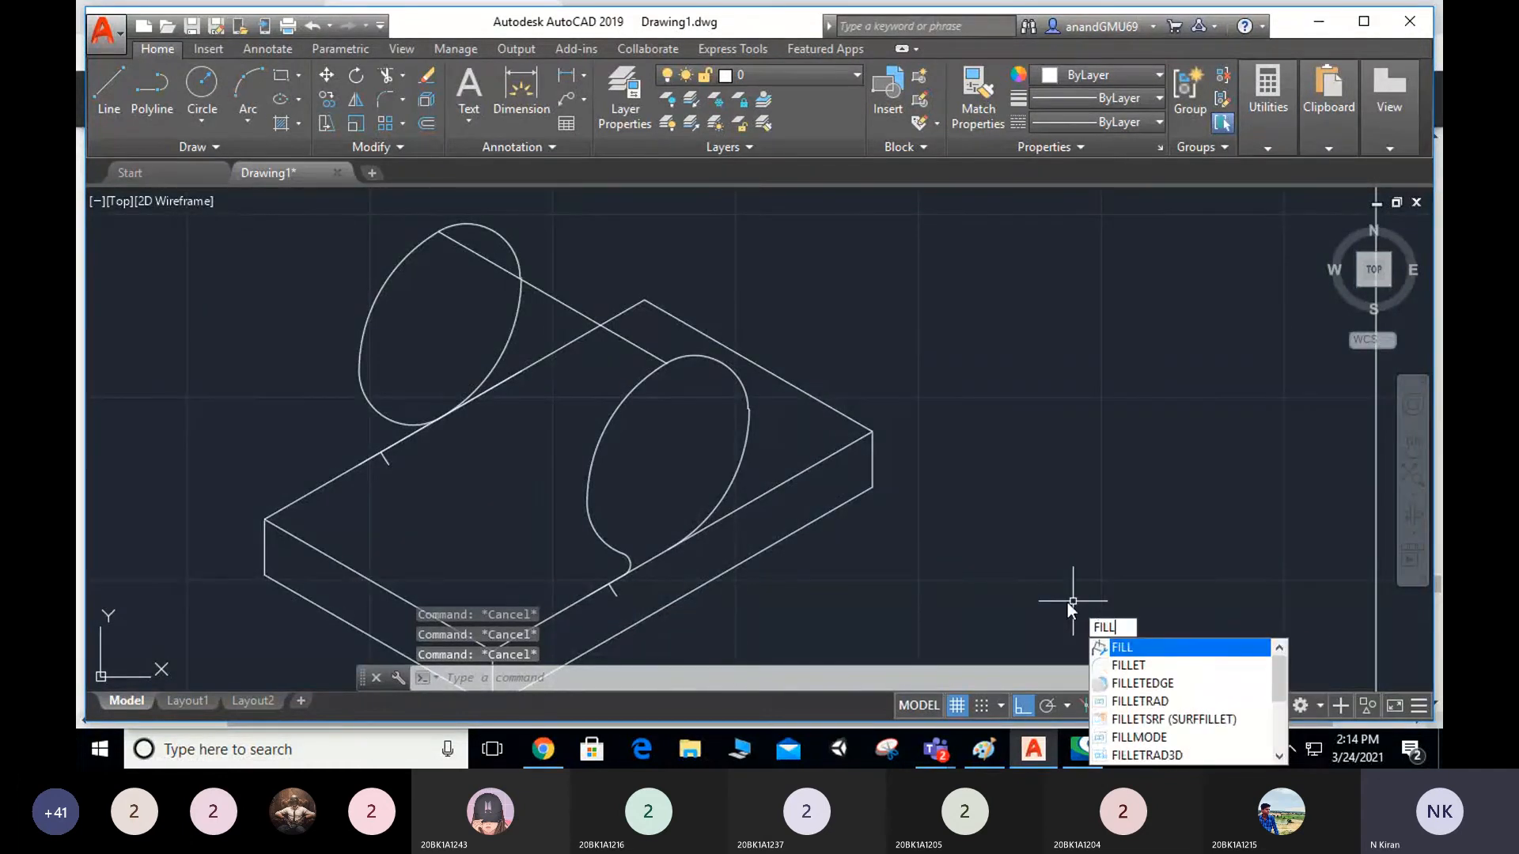
text(et)
key(Return)
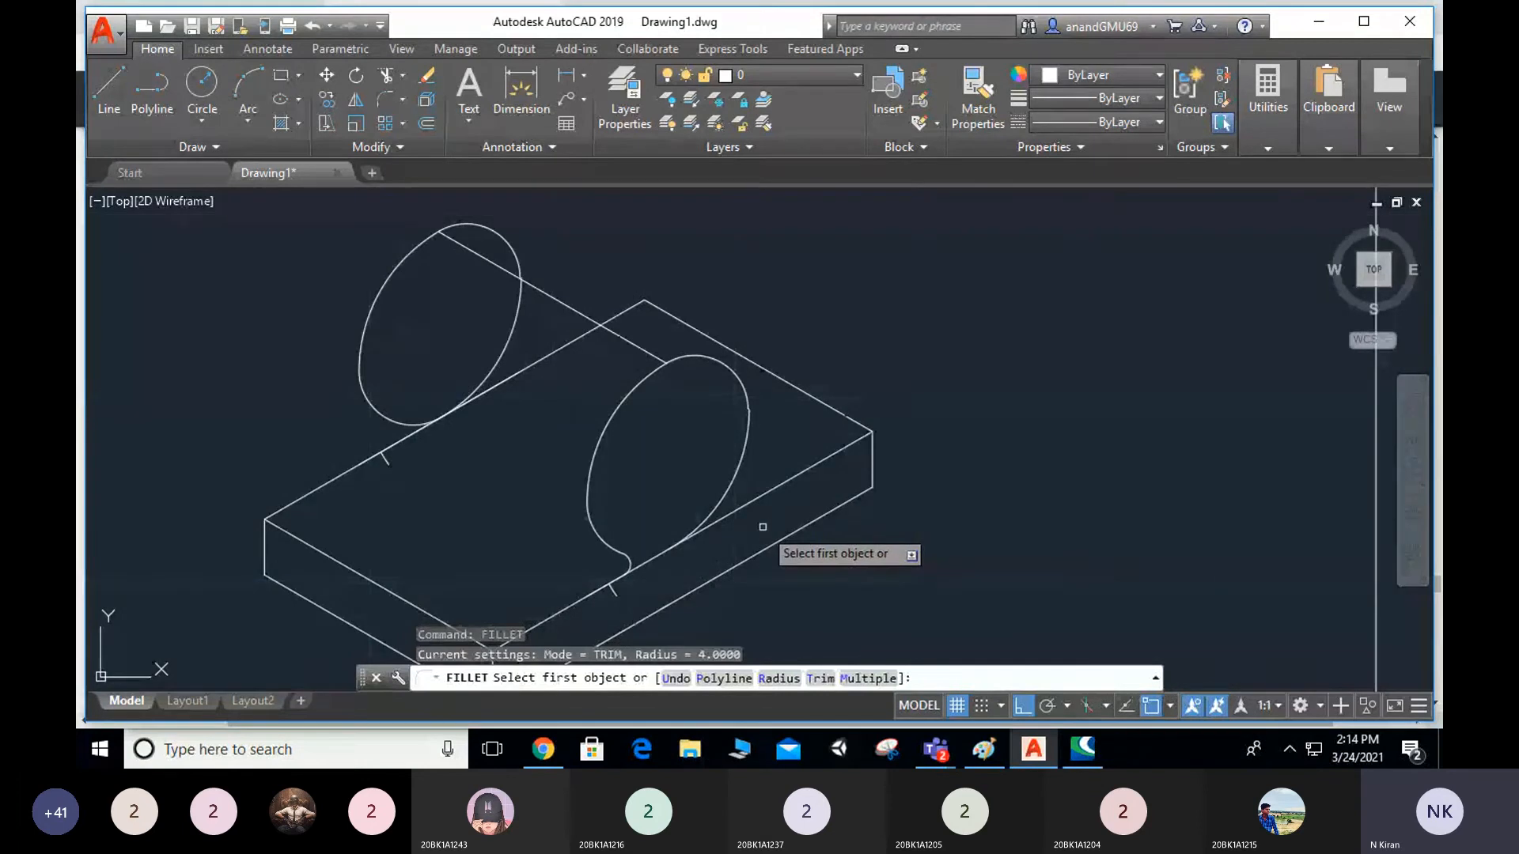
click(736, 510)
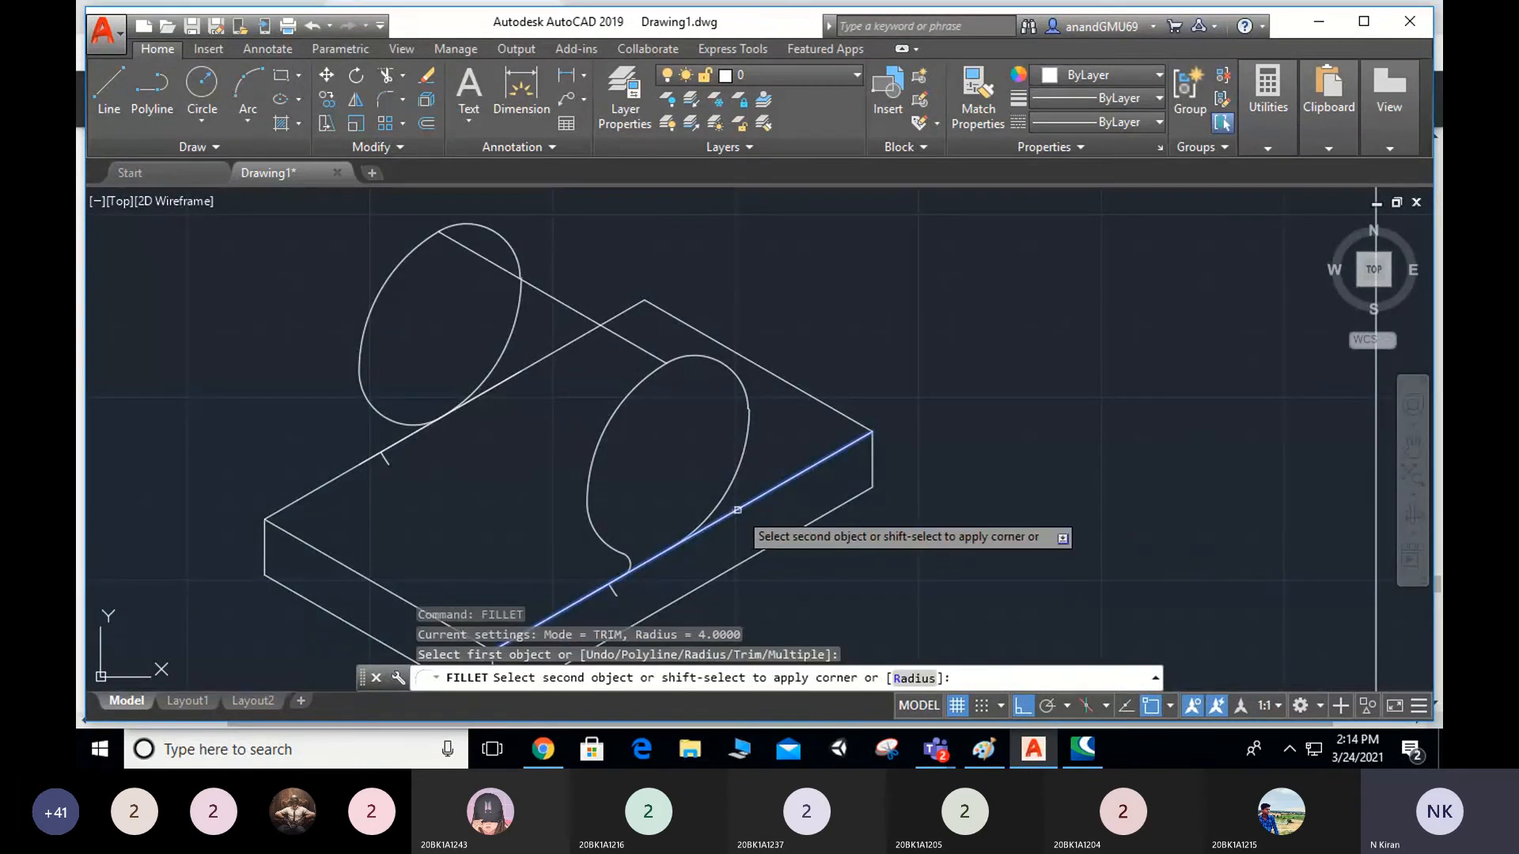
text(r)
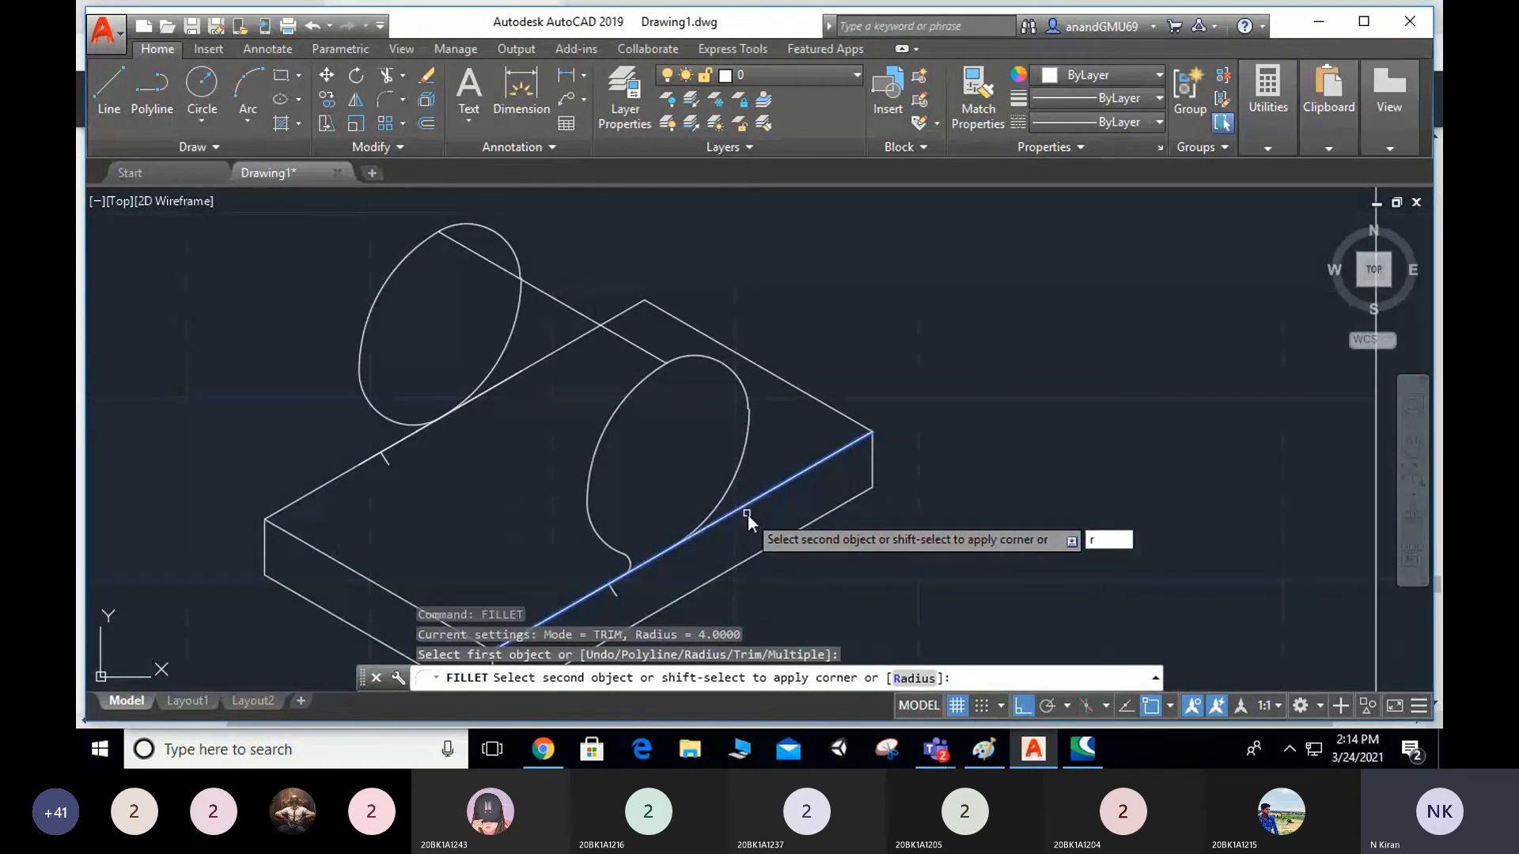
key(Return)
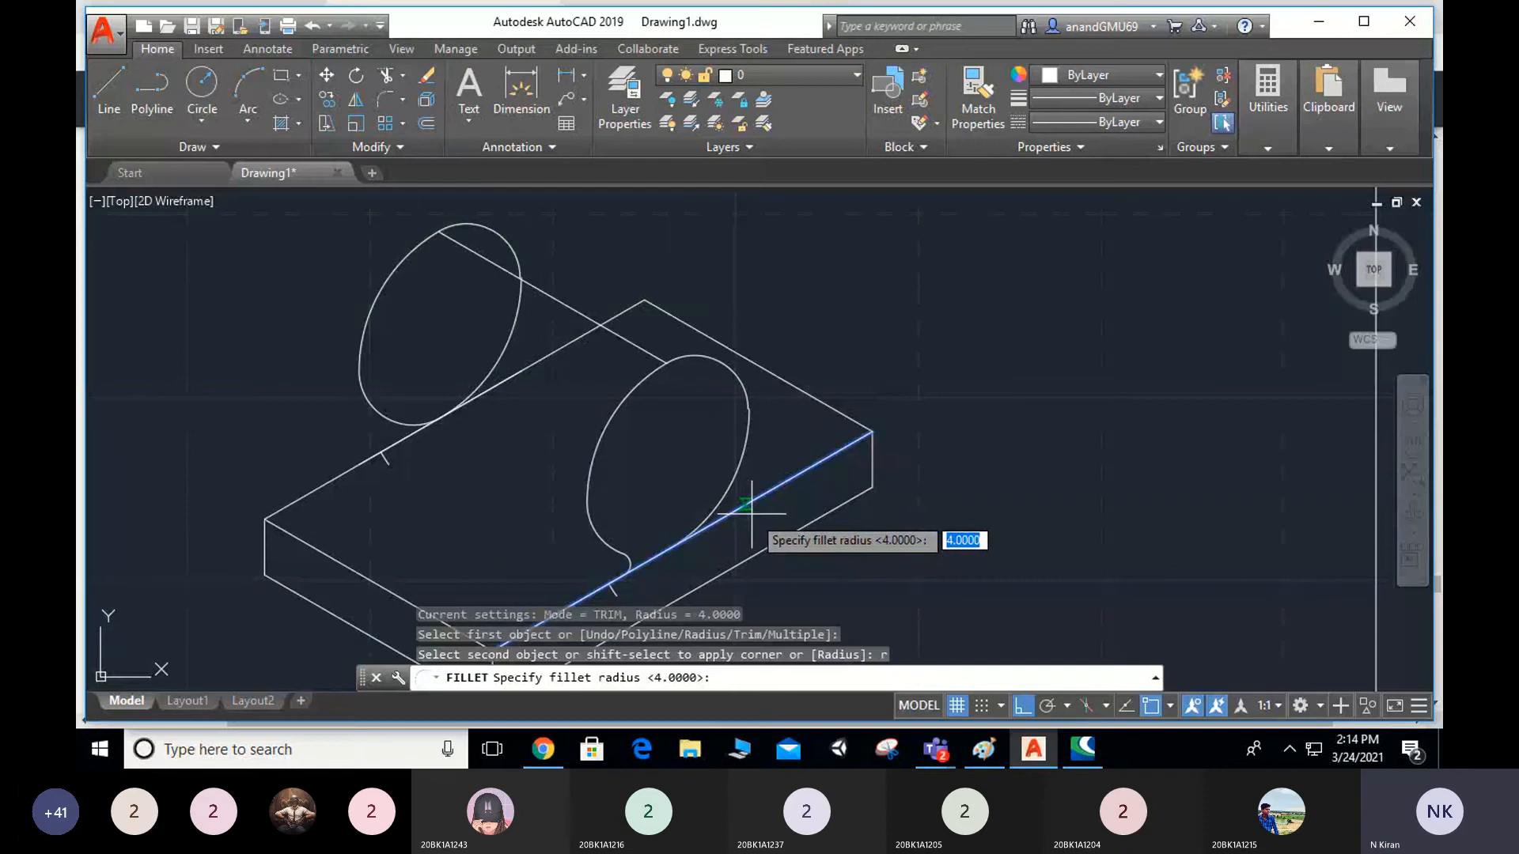
key(Return)
click(724, 477)
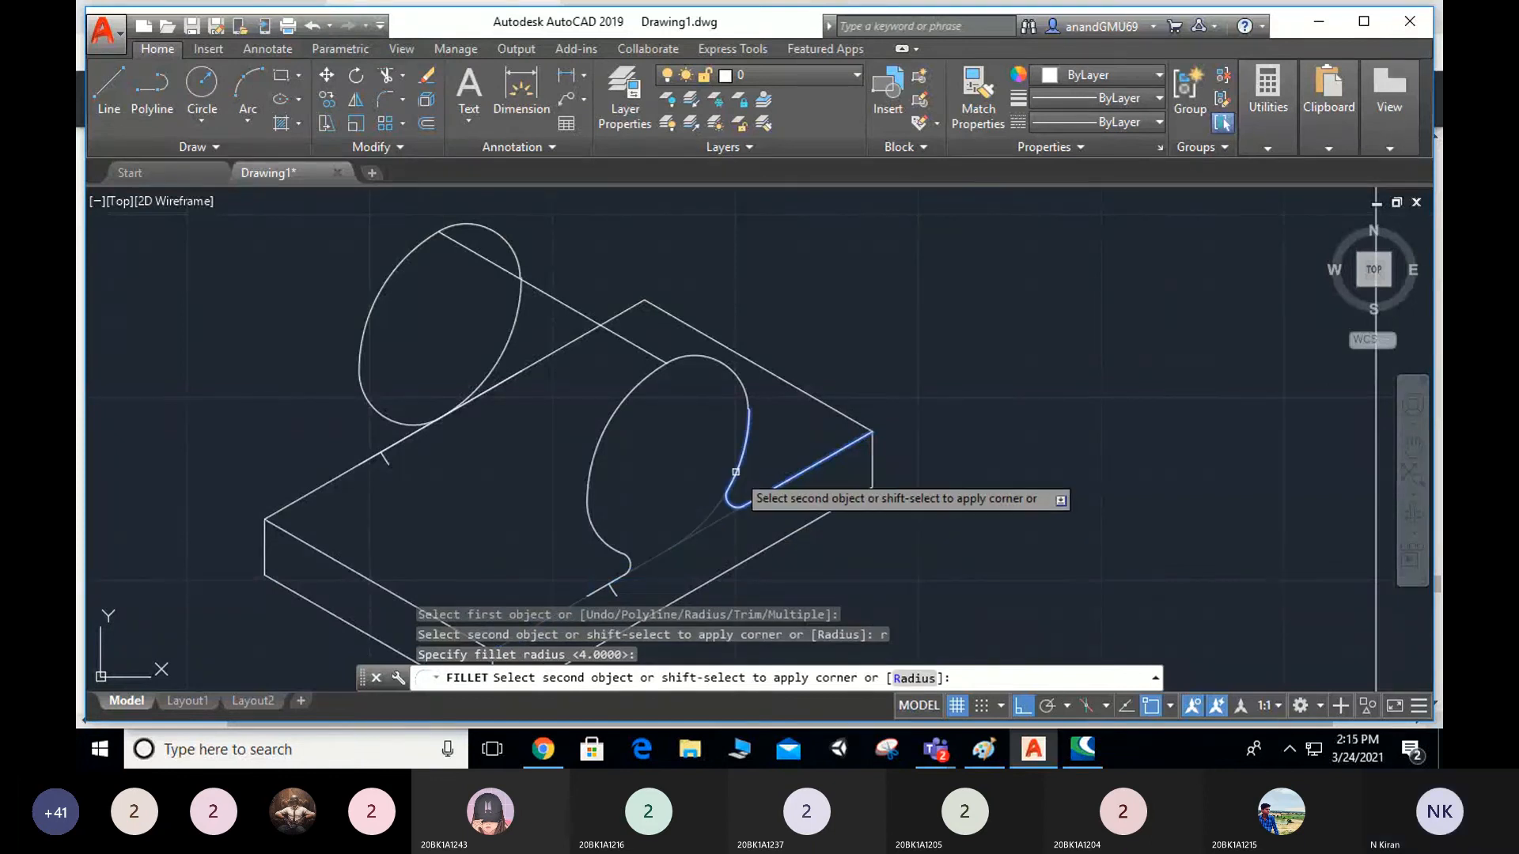
middle_drag(877, 456, 818, 280)
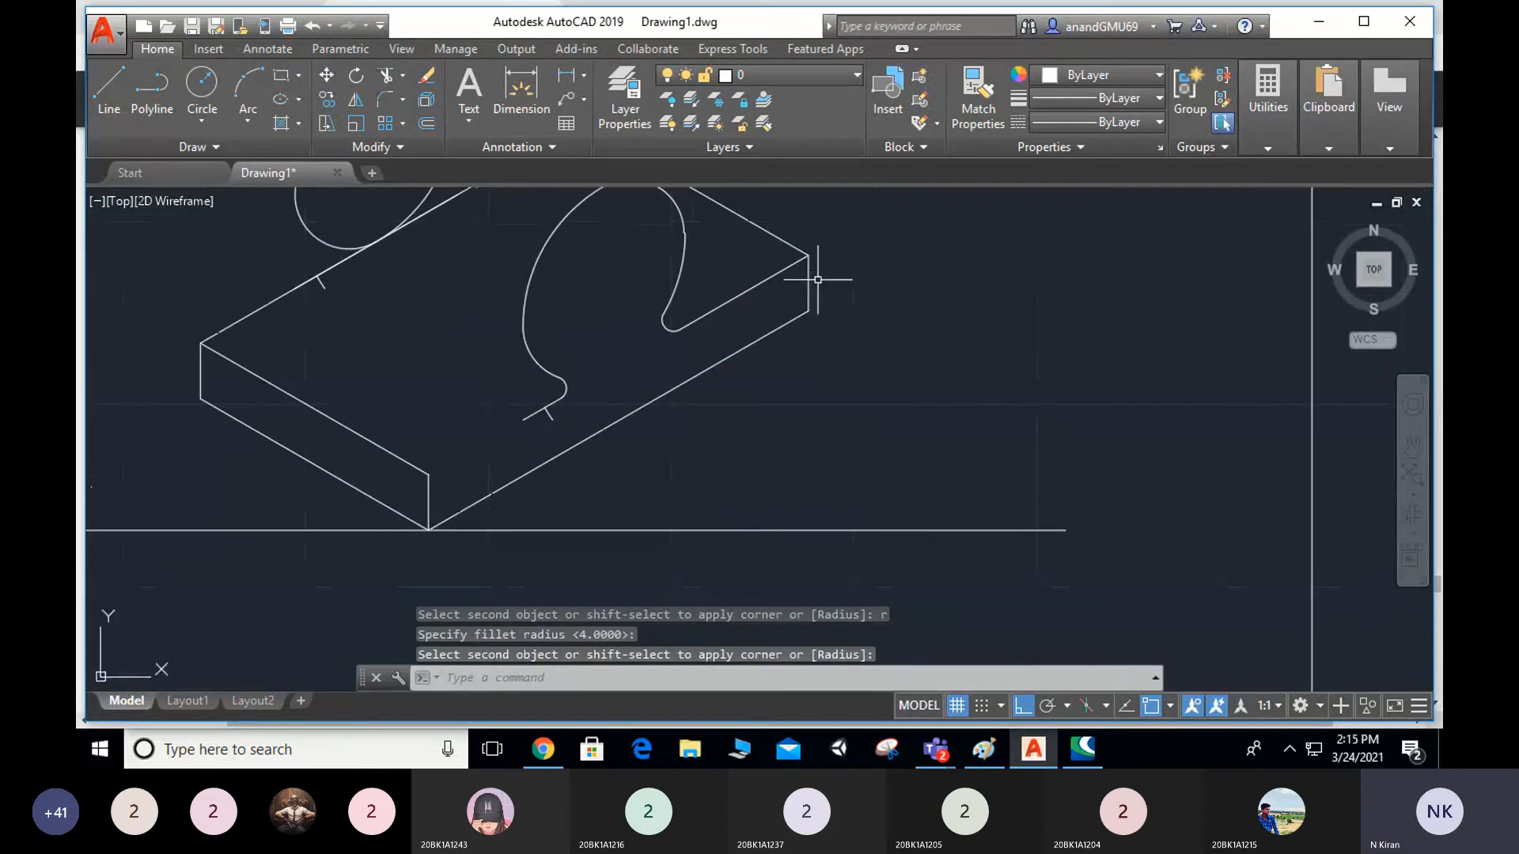
key(Escape)
key(Escape)
Draw a line from the free end of the short line beneath the front ellipse to the base's near top corner.
text(l)
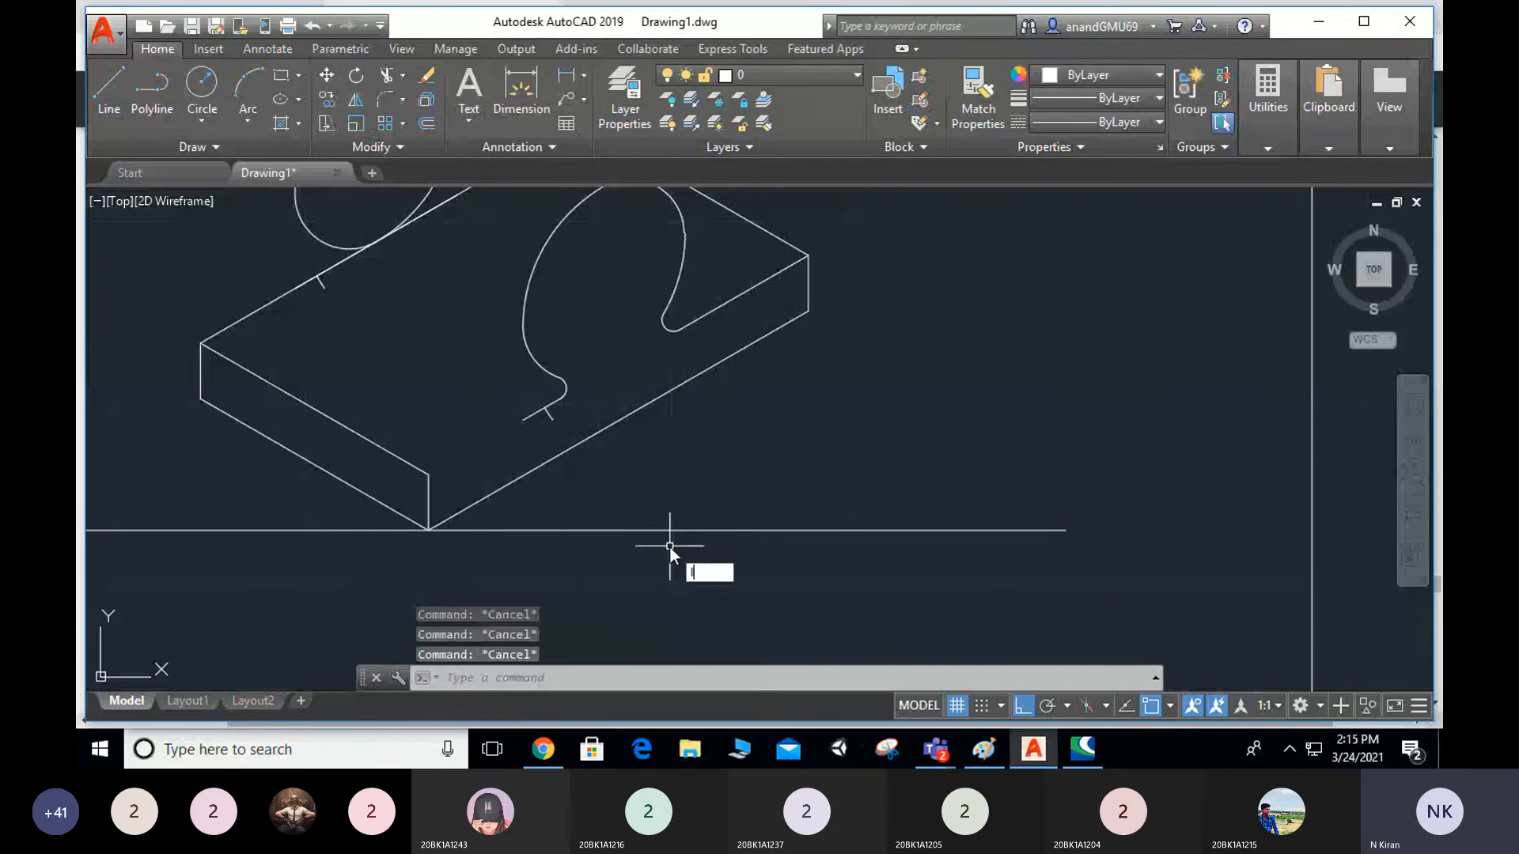
key(Return)
click(523, 420)
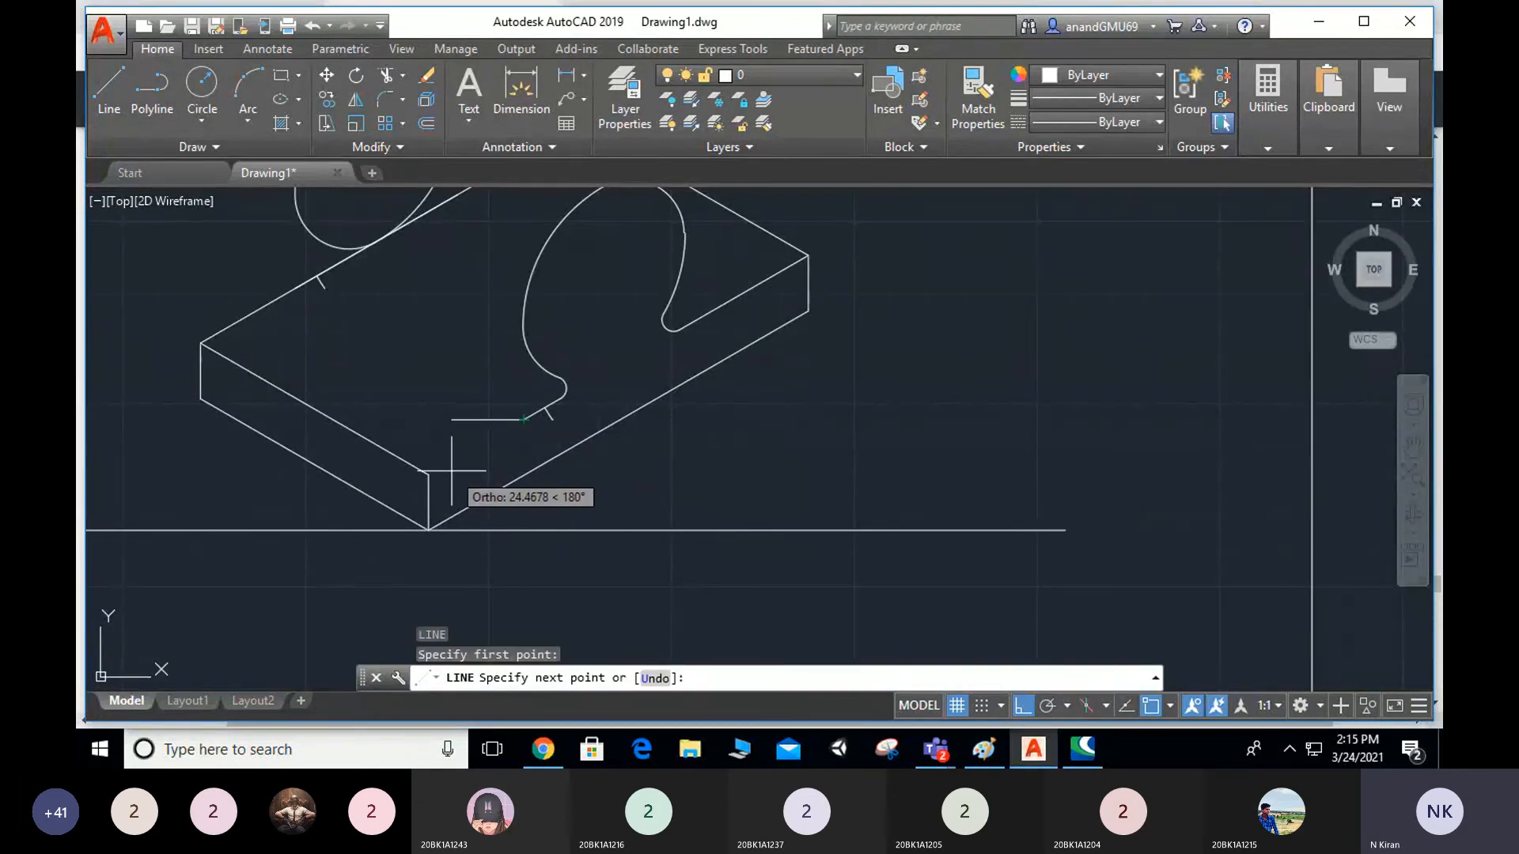
click(428, 475)
key(Escape)
key(Escape)
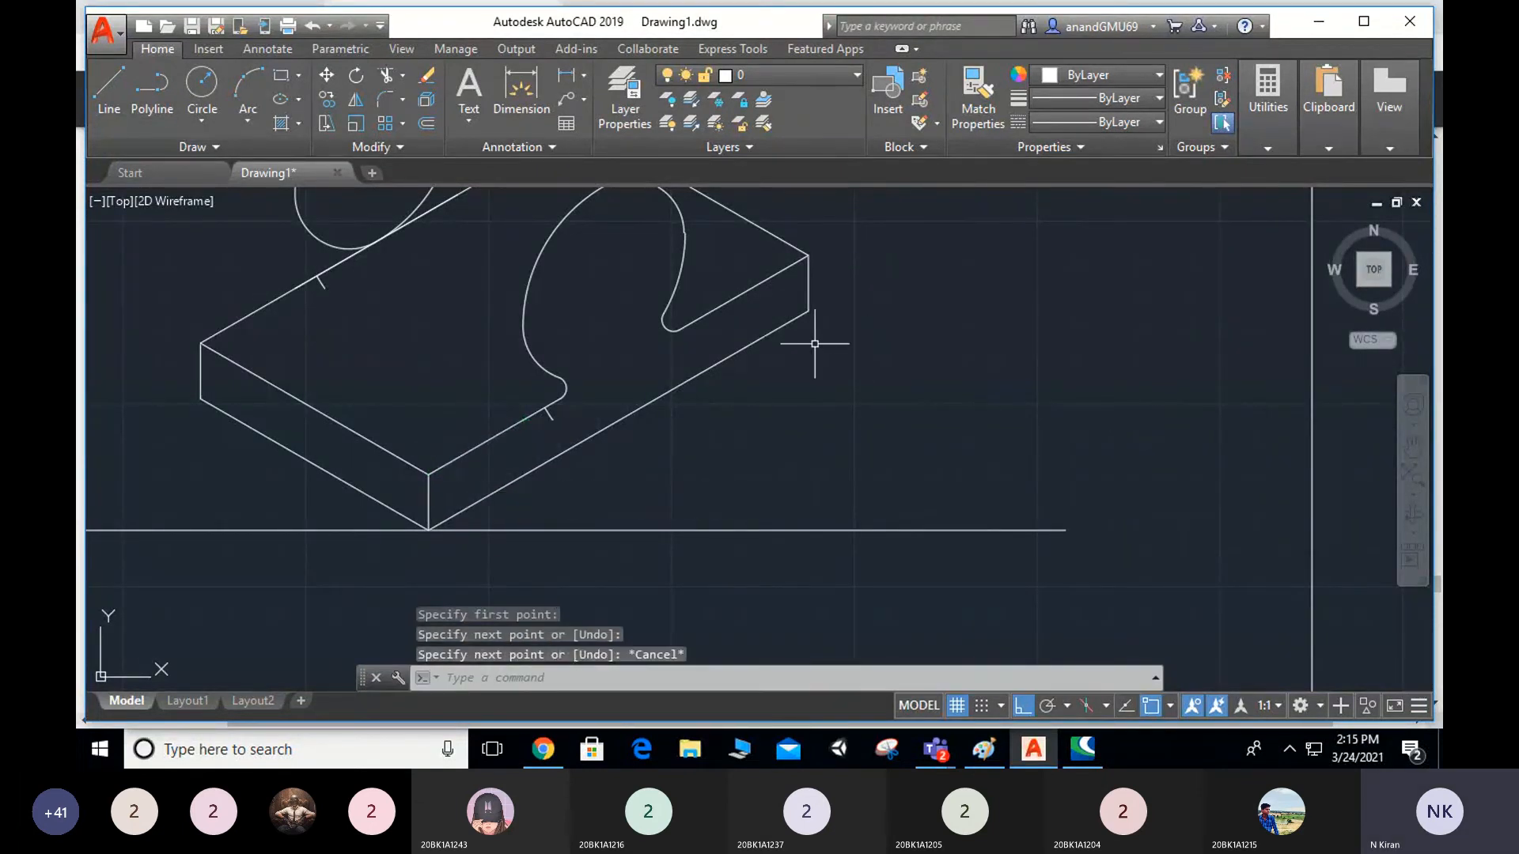
Draw a line from the front ellipse's lower-left fillet arc to the bottom of the rear ellipse at the base's back edge.
middle_drag(804, 353, 823, 495)
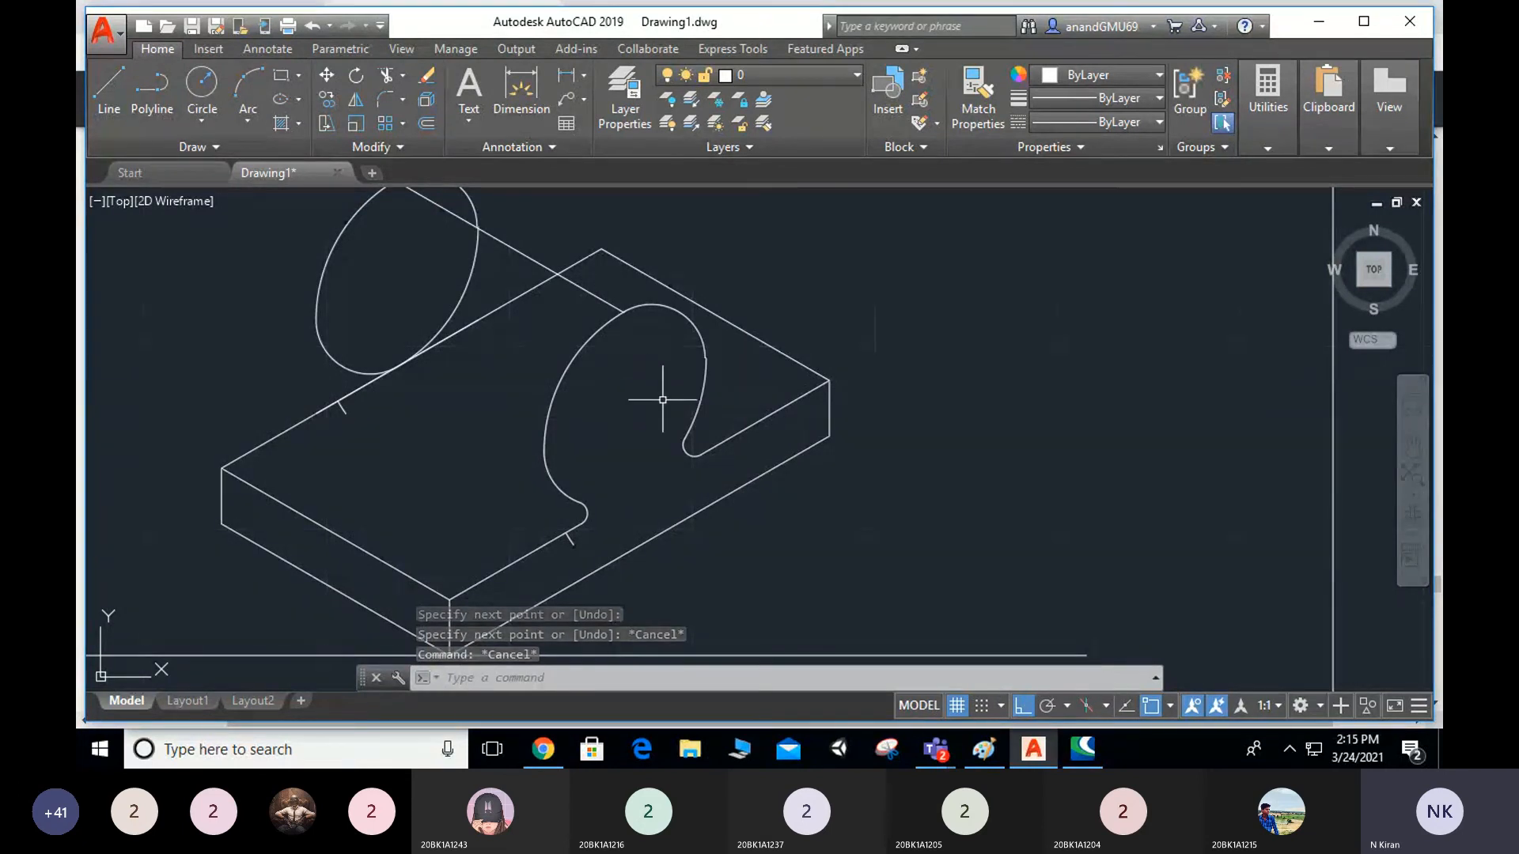
middle_drag(577, 298, 587, 448)
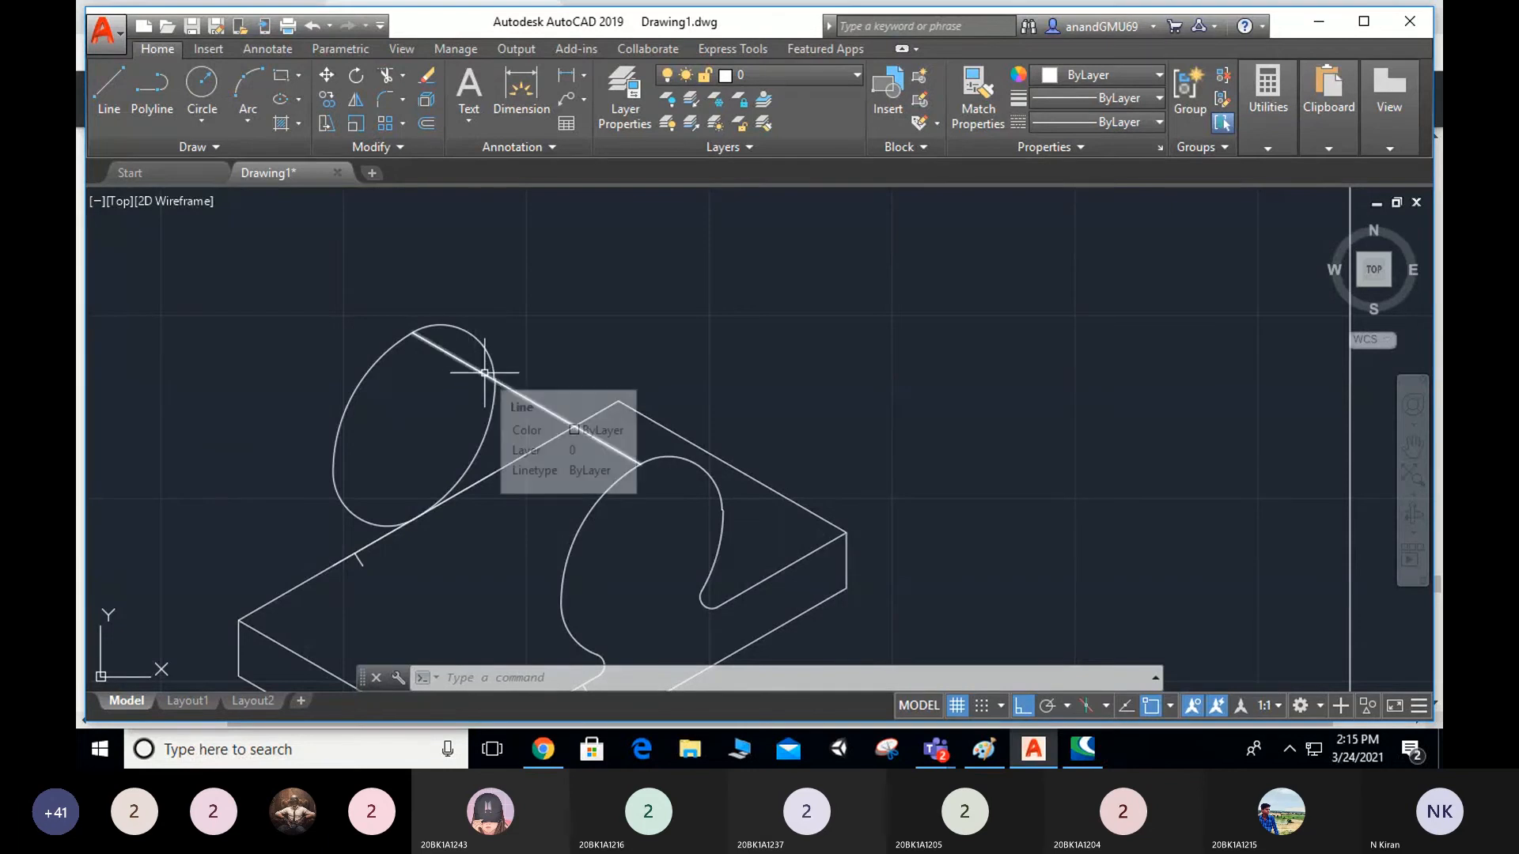
middle_drag(494, 412, 482, 344)
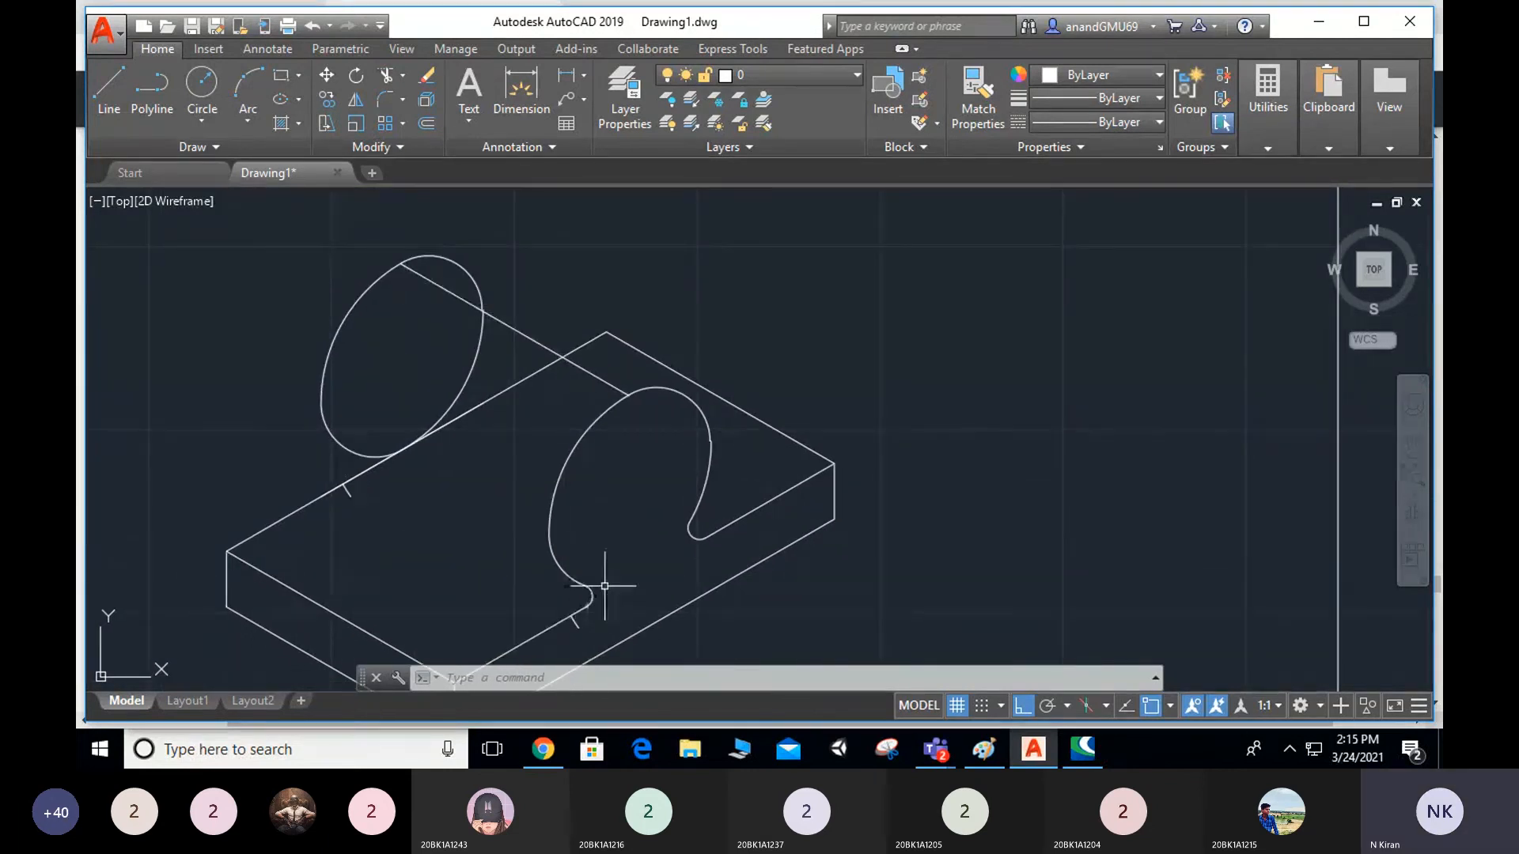
key(Escape)
key(Escape)
text(l)
key(Return)
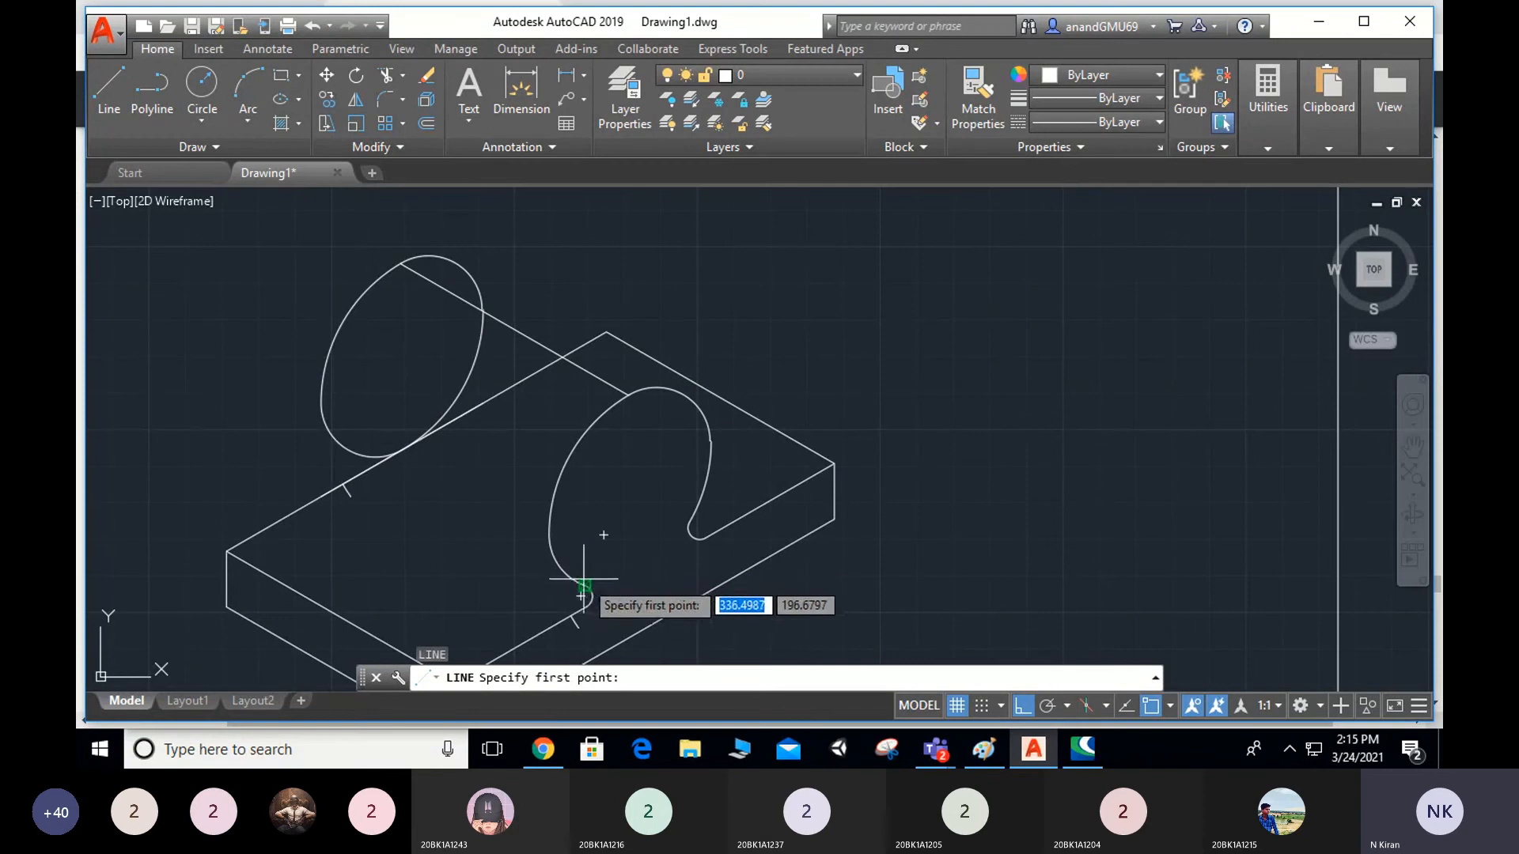
click(593, 596)
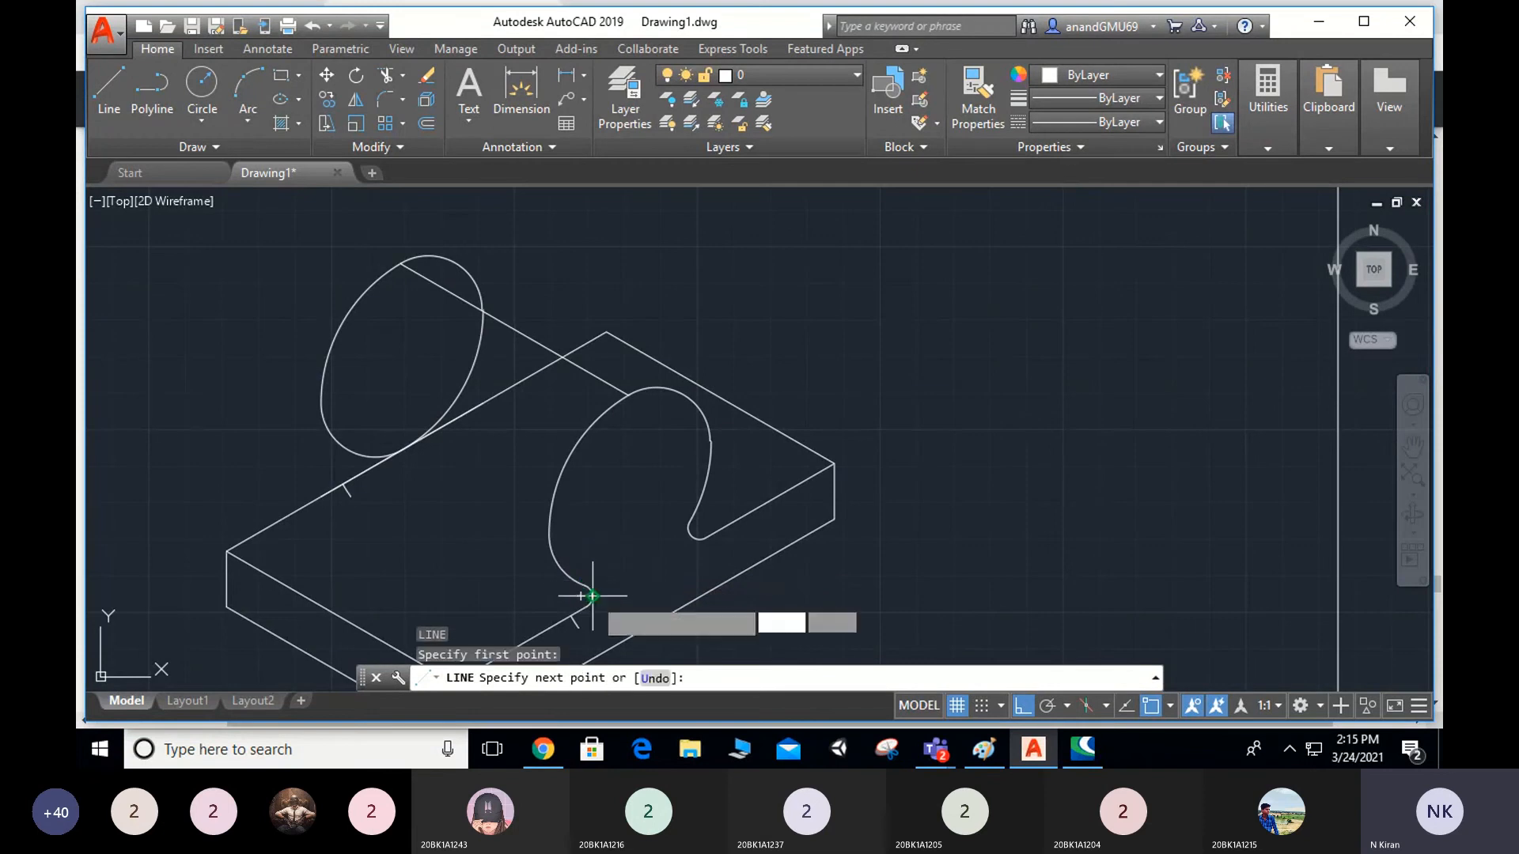
click(390, 457)
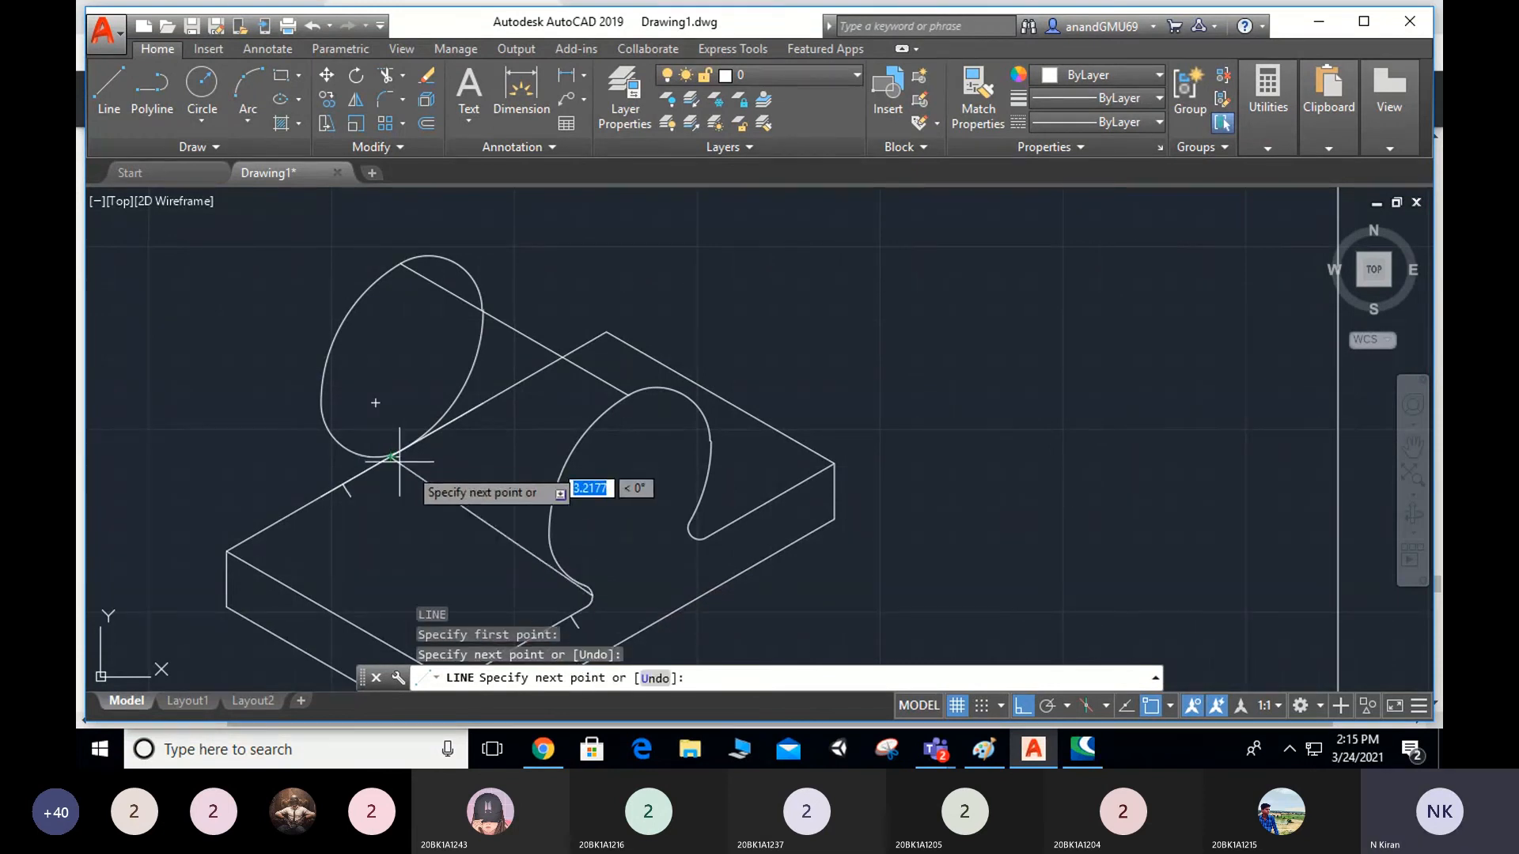
key(Escape)
key(Escape)
key(Escape)
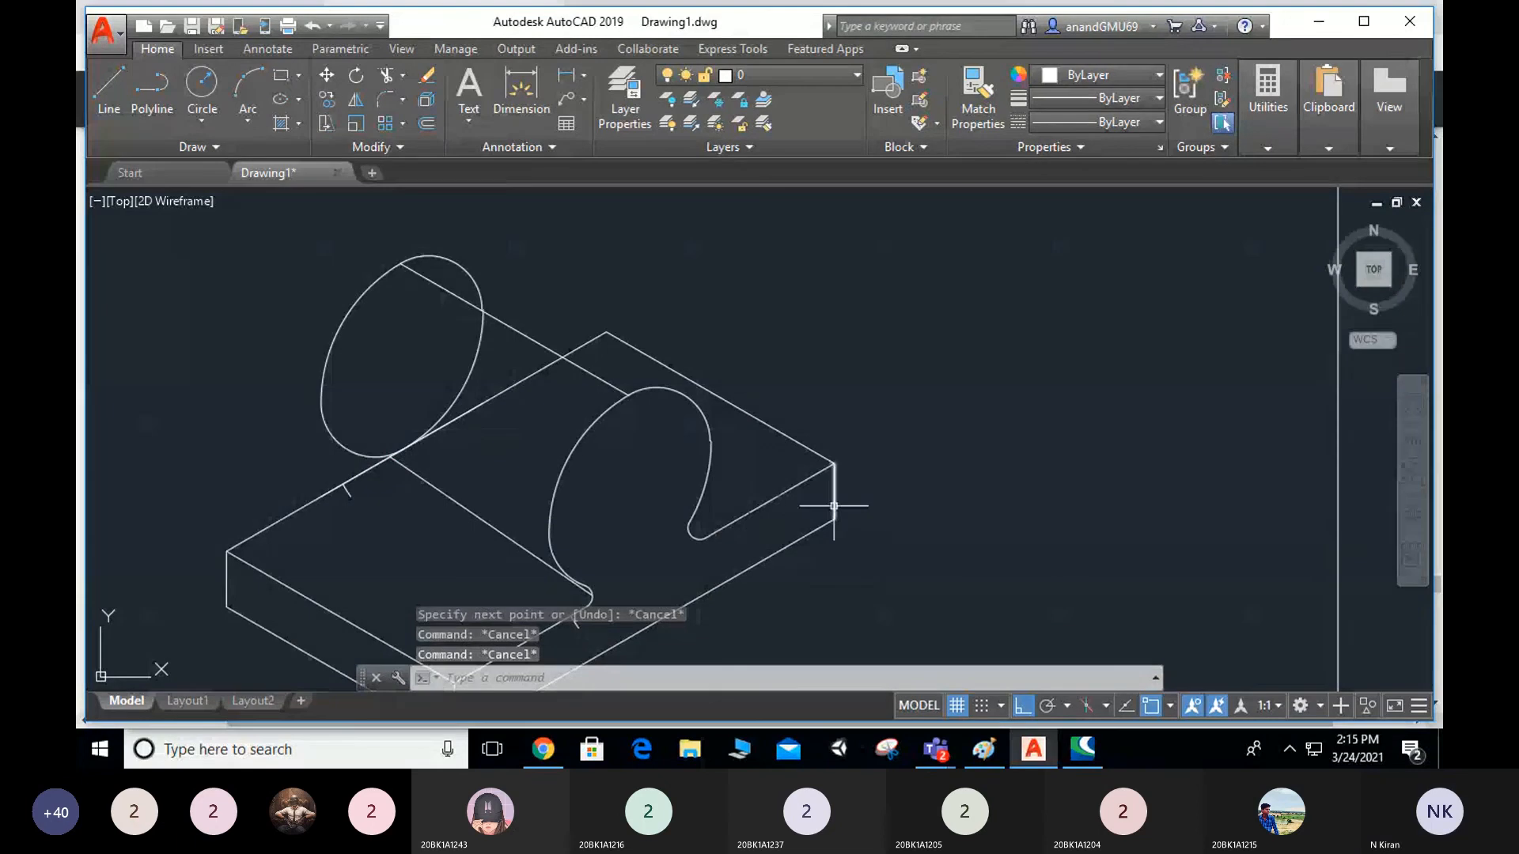
Switch to the PDF in Chrome and compare the drawing with the isometric solution in Figure 4.22(b).
mouse_move(830, 501)
middle_down()
mouse_move(759, 348)
mouse_move(772, 379)
middle_up()
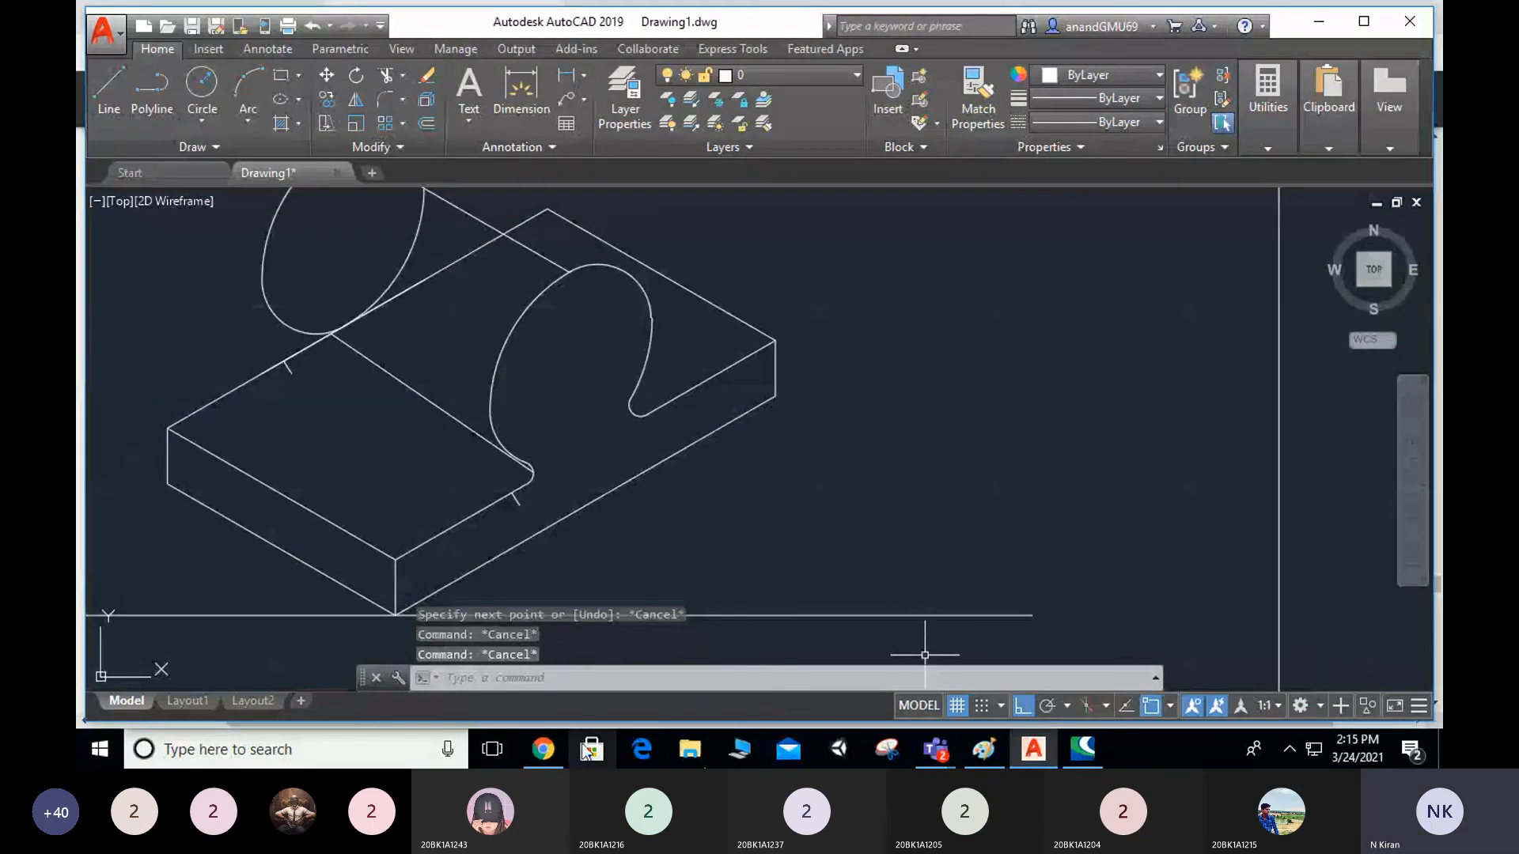
middle_drag(898, 588, 970, 619)
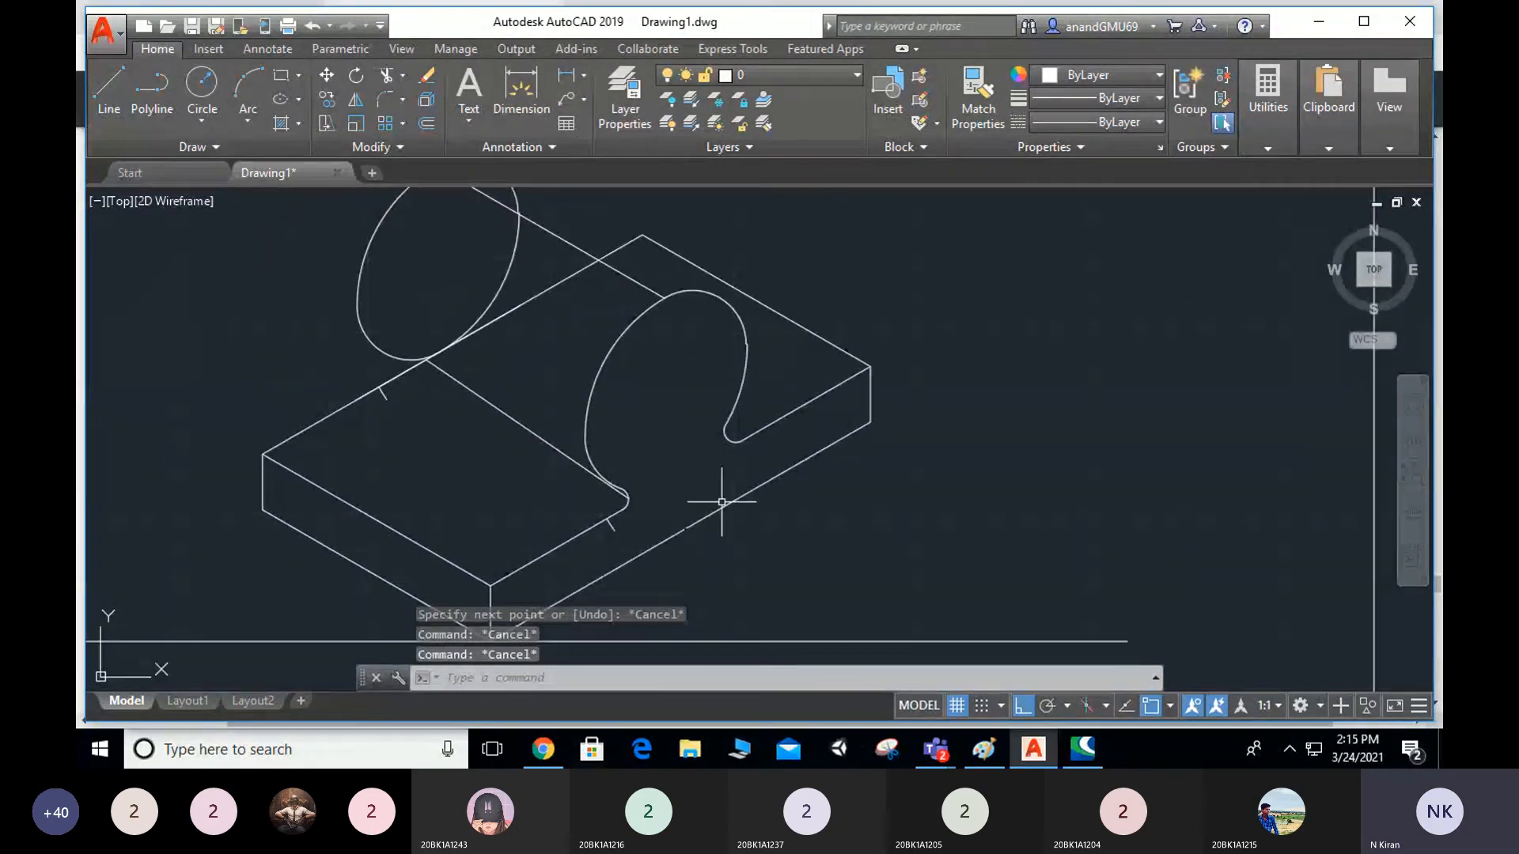
middle_drag(720, 501, 776, 522)
click(545, 749)
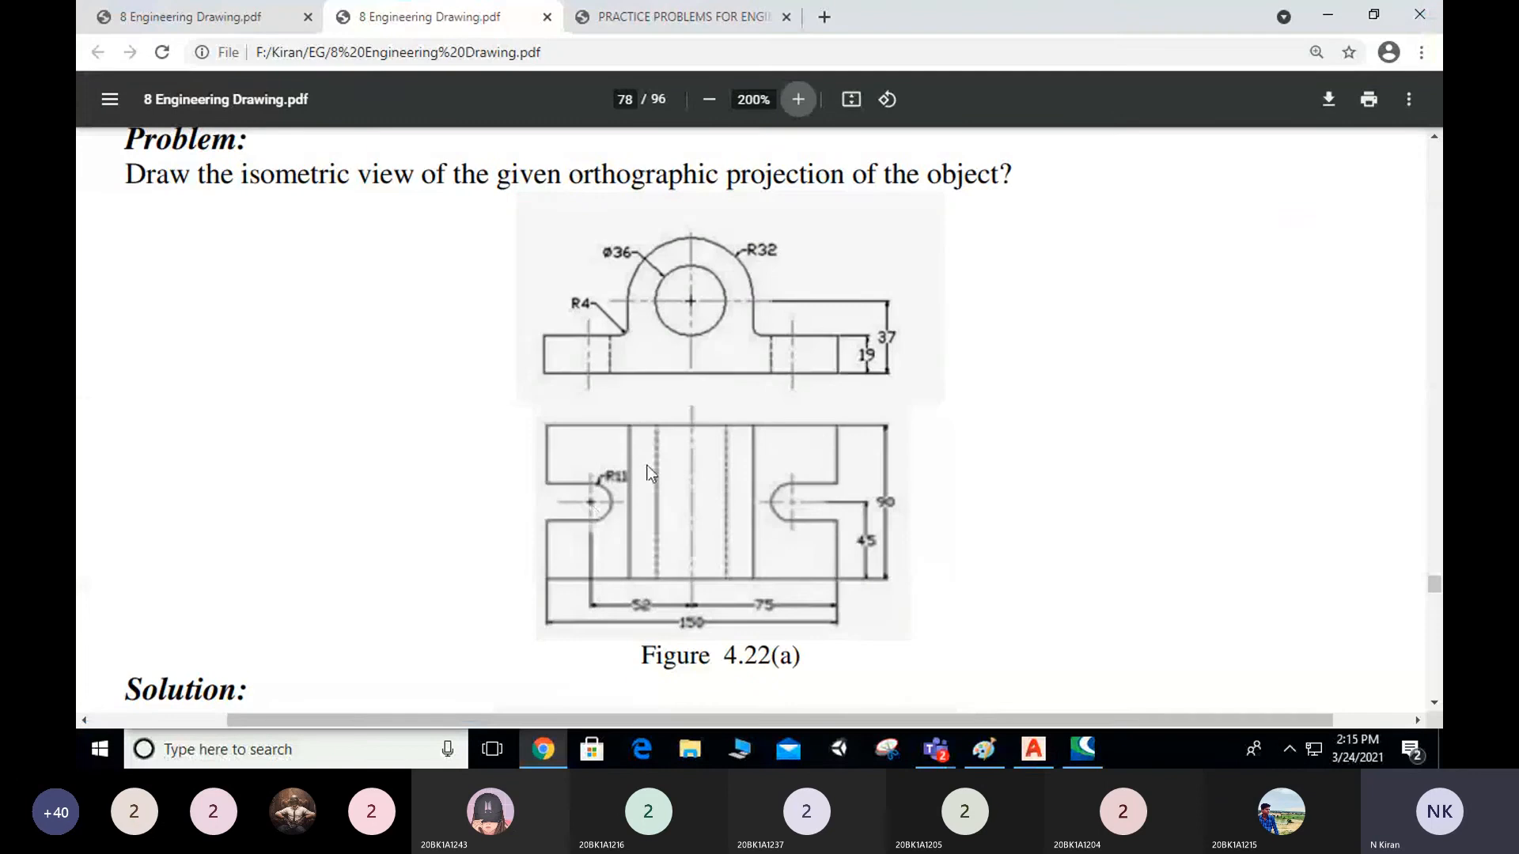
scroll(716, 427, down, 5)
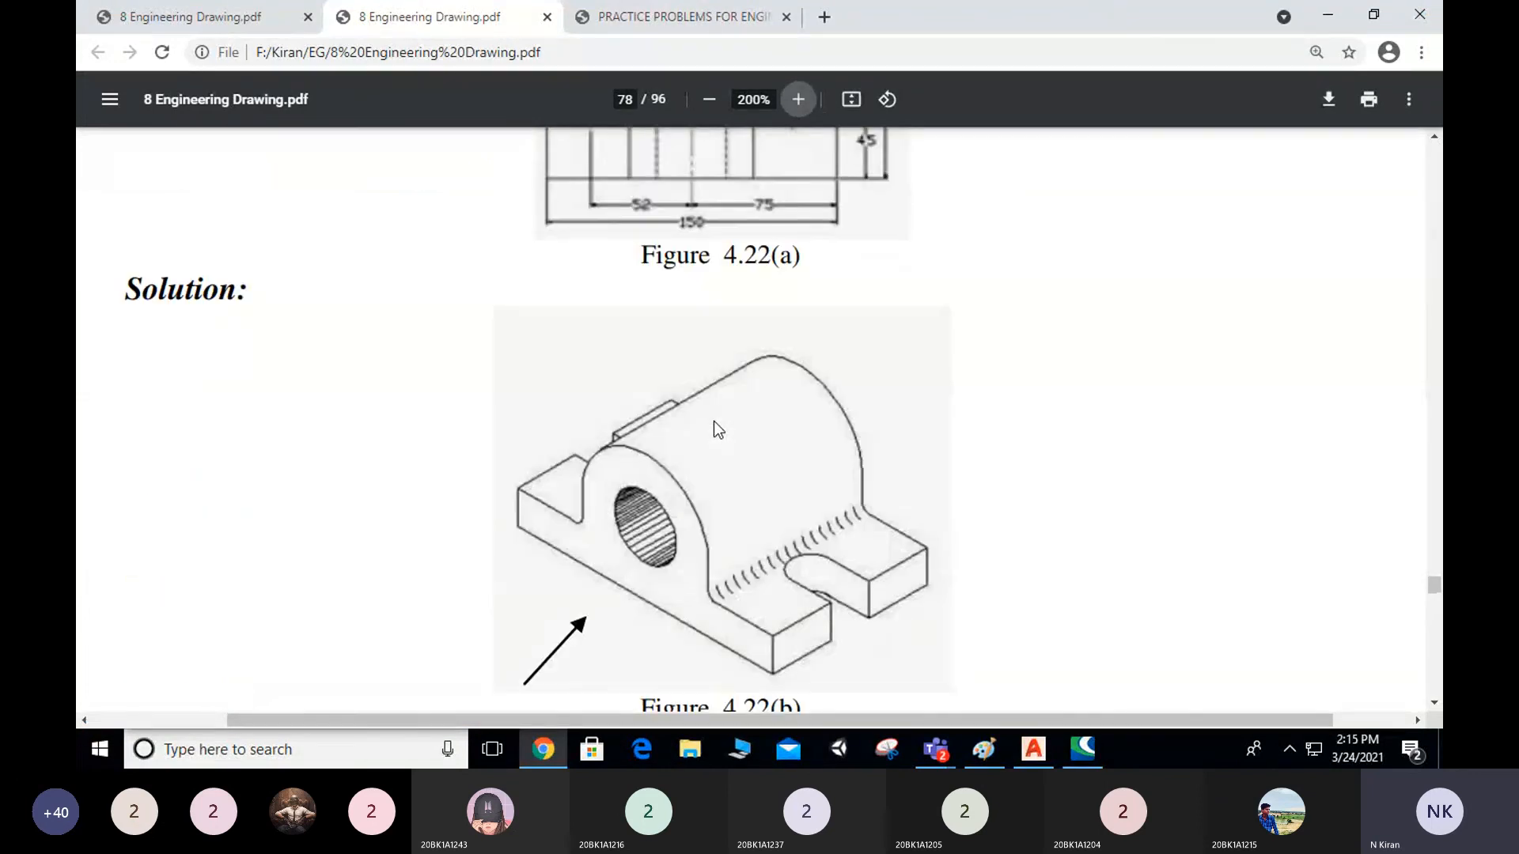
scroll(720, 416, down, 1)
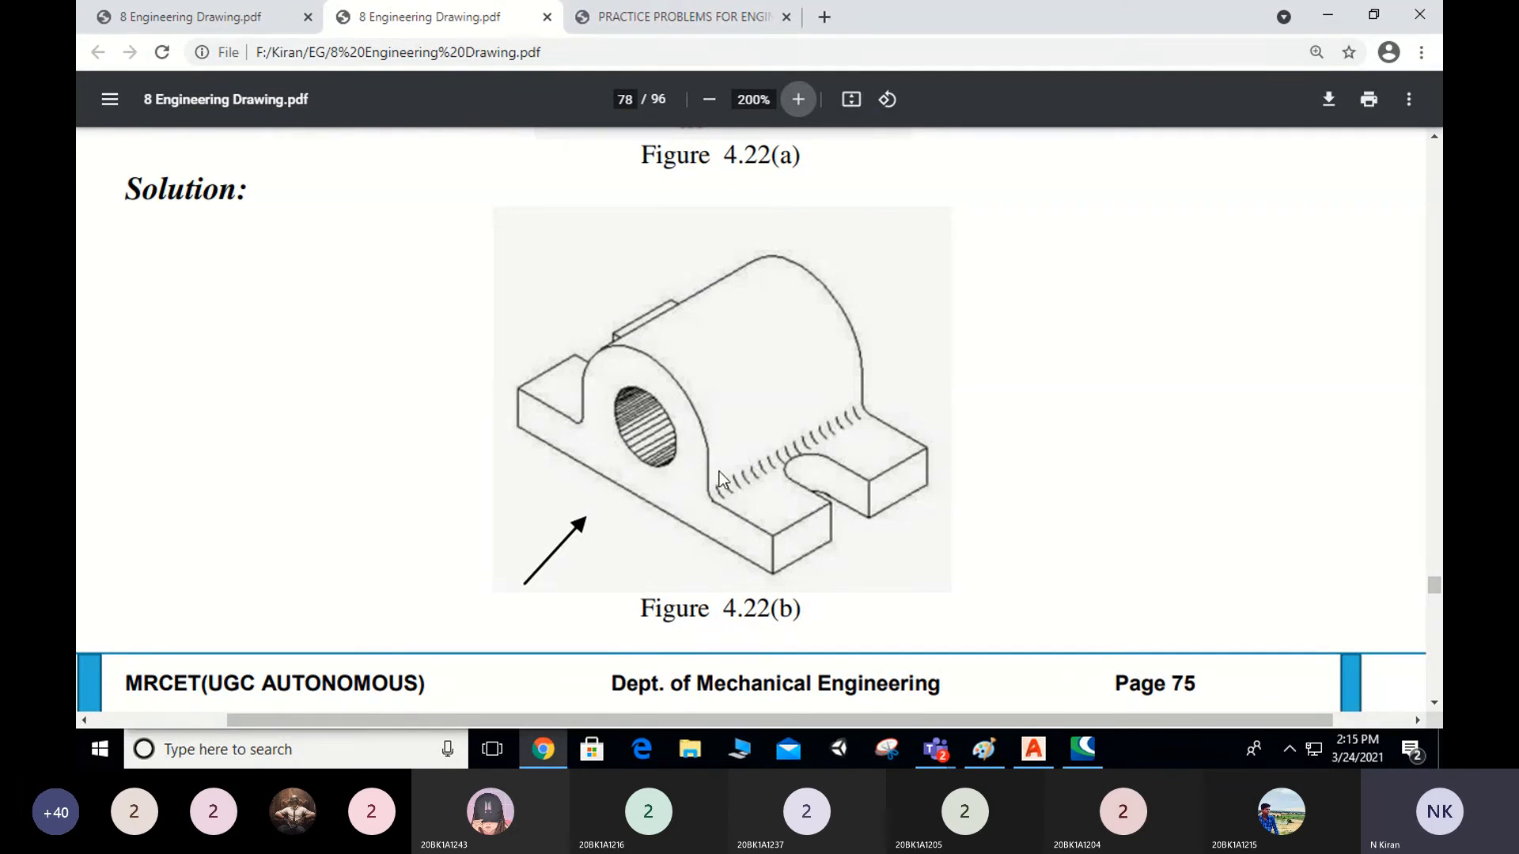
click(1033, 750)
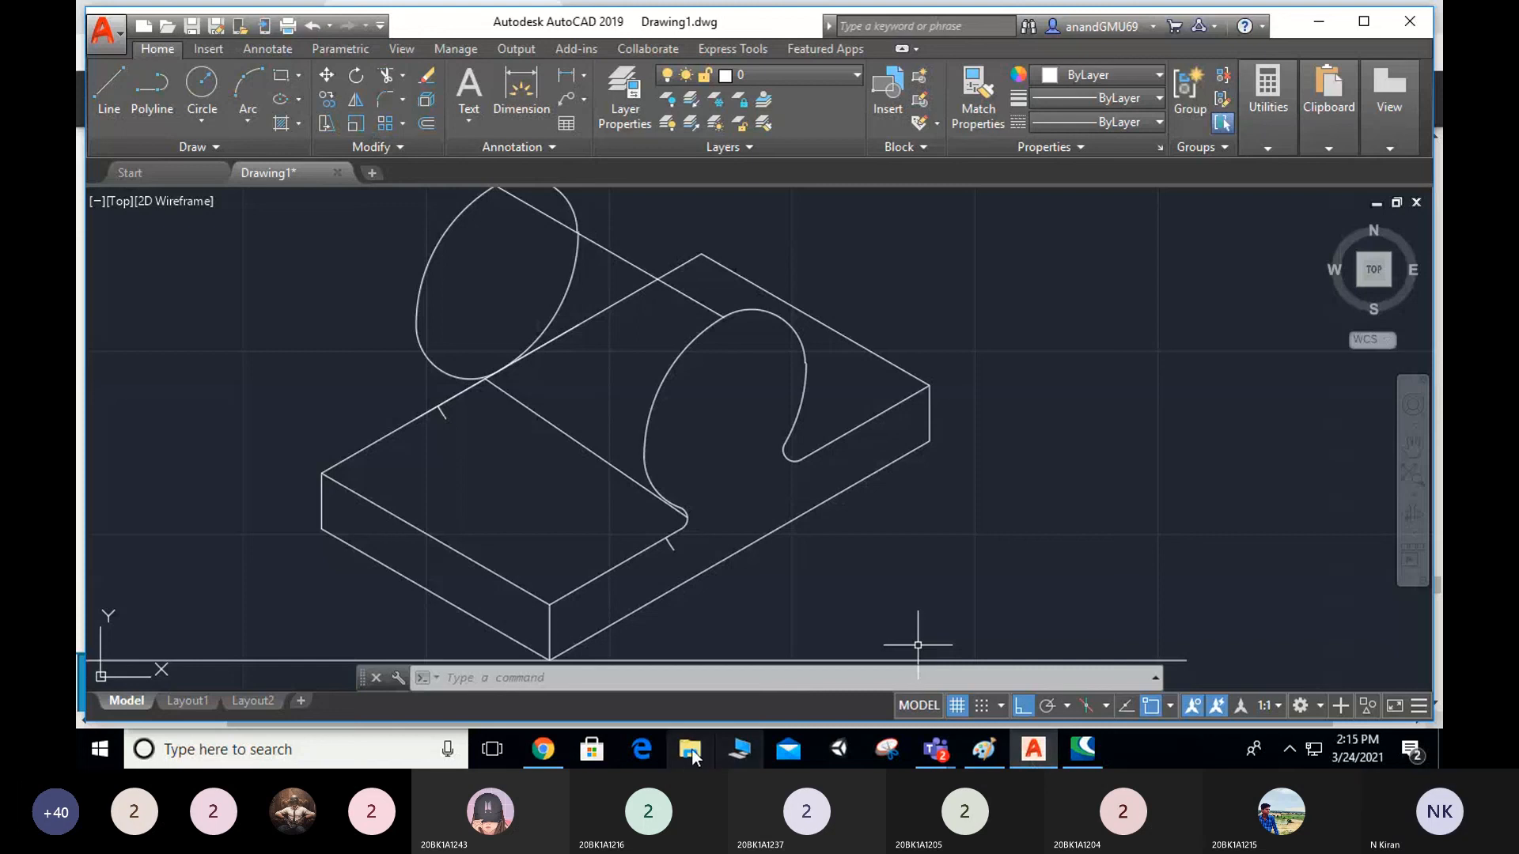
click(543, 750)
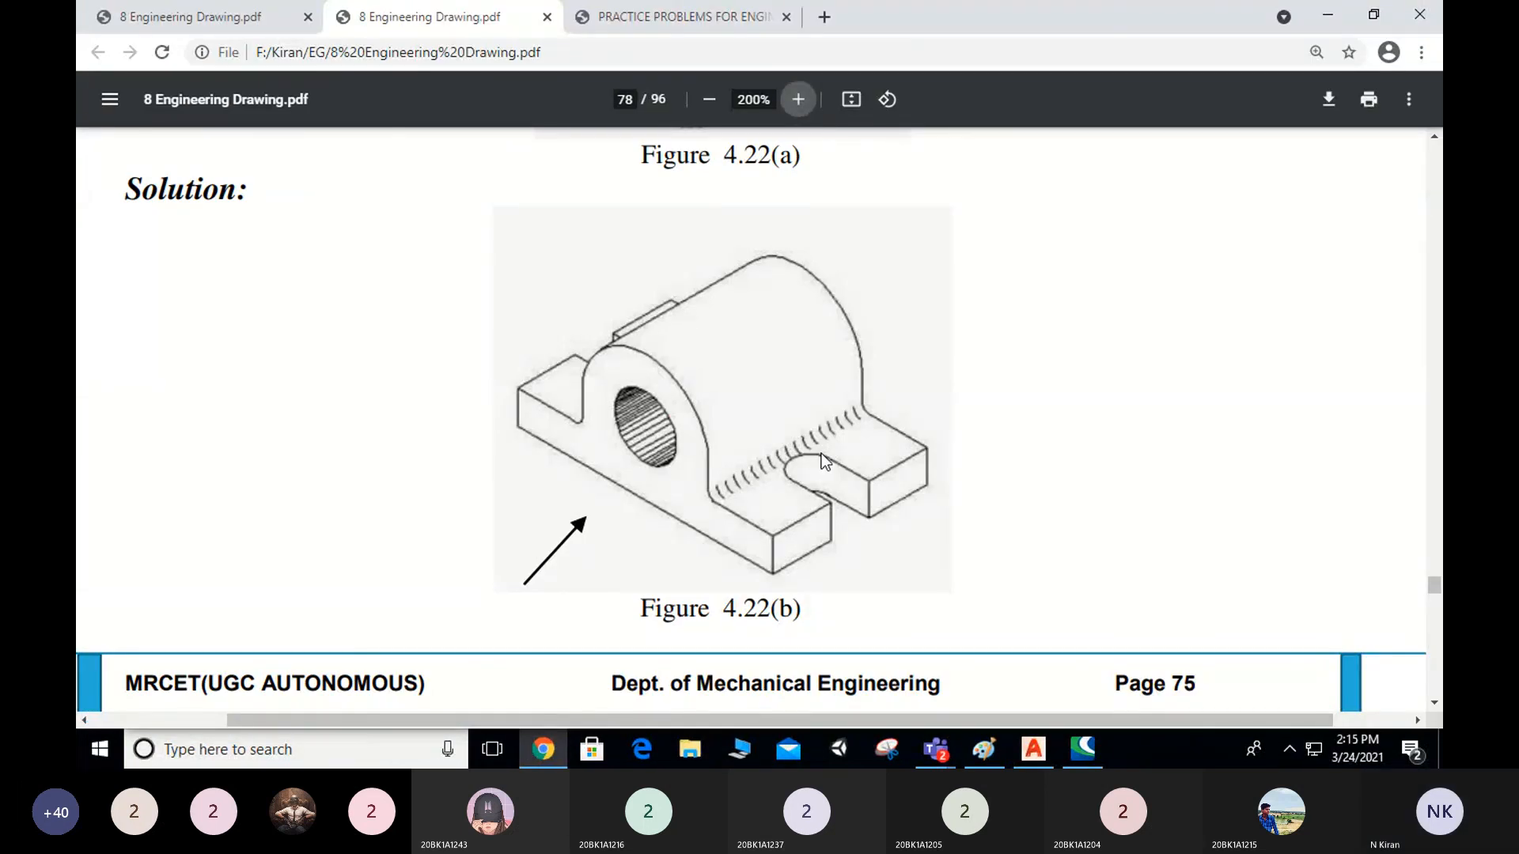
Switch to the Engineering Graphics And Design meeting window in Microsoft Teams.
mouse_move(938, 751)
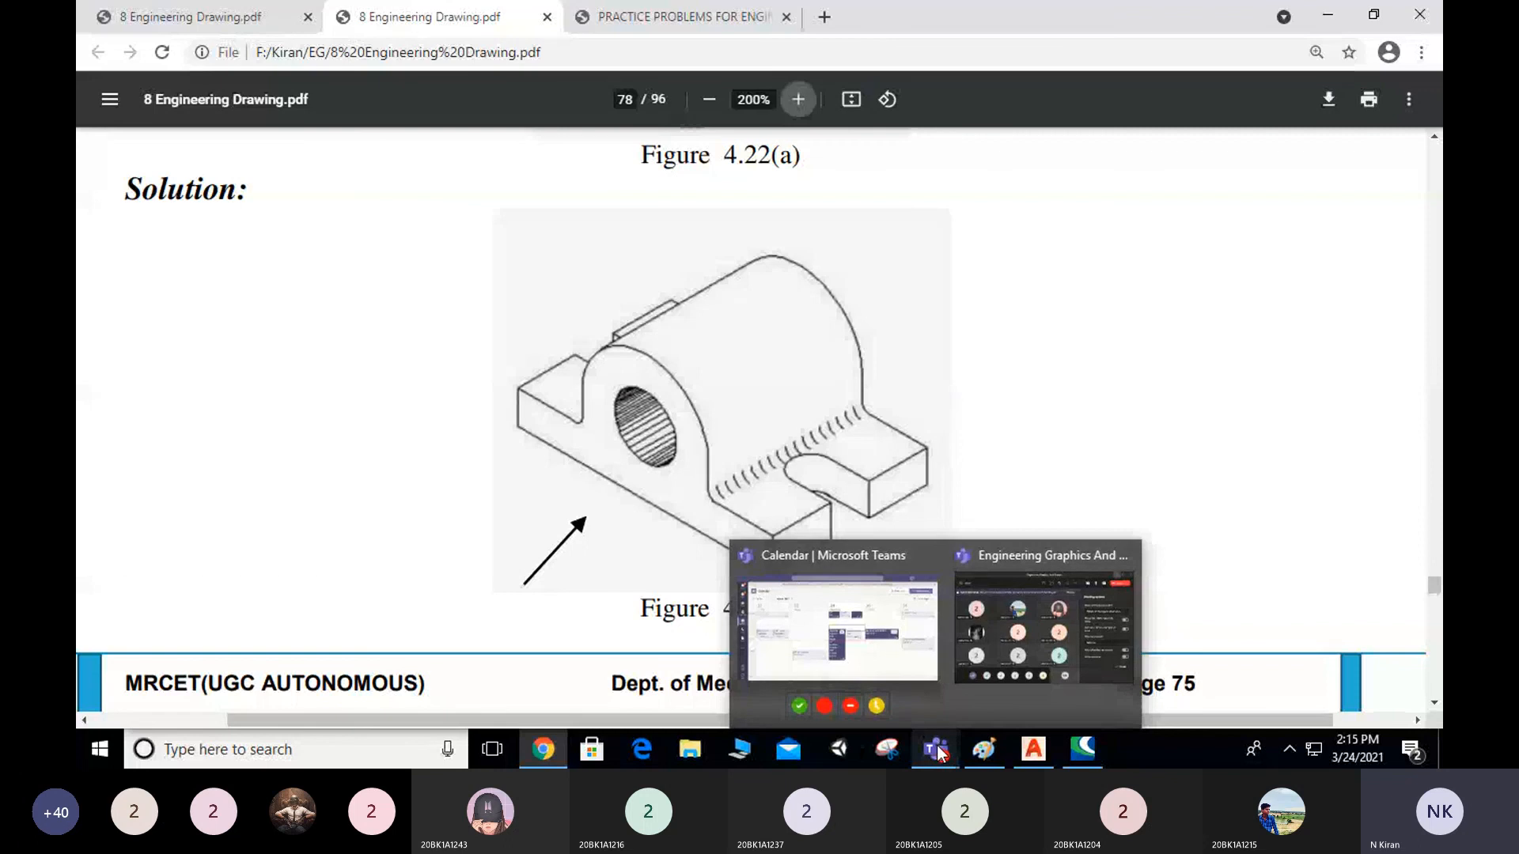
click(997, 632)
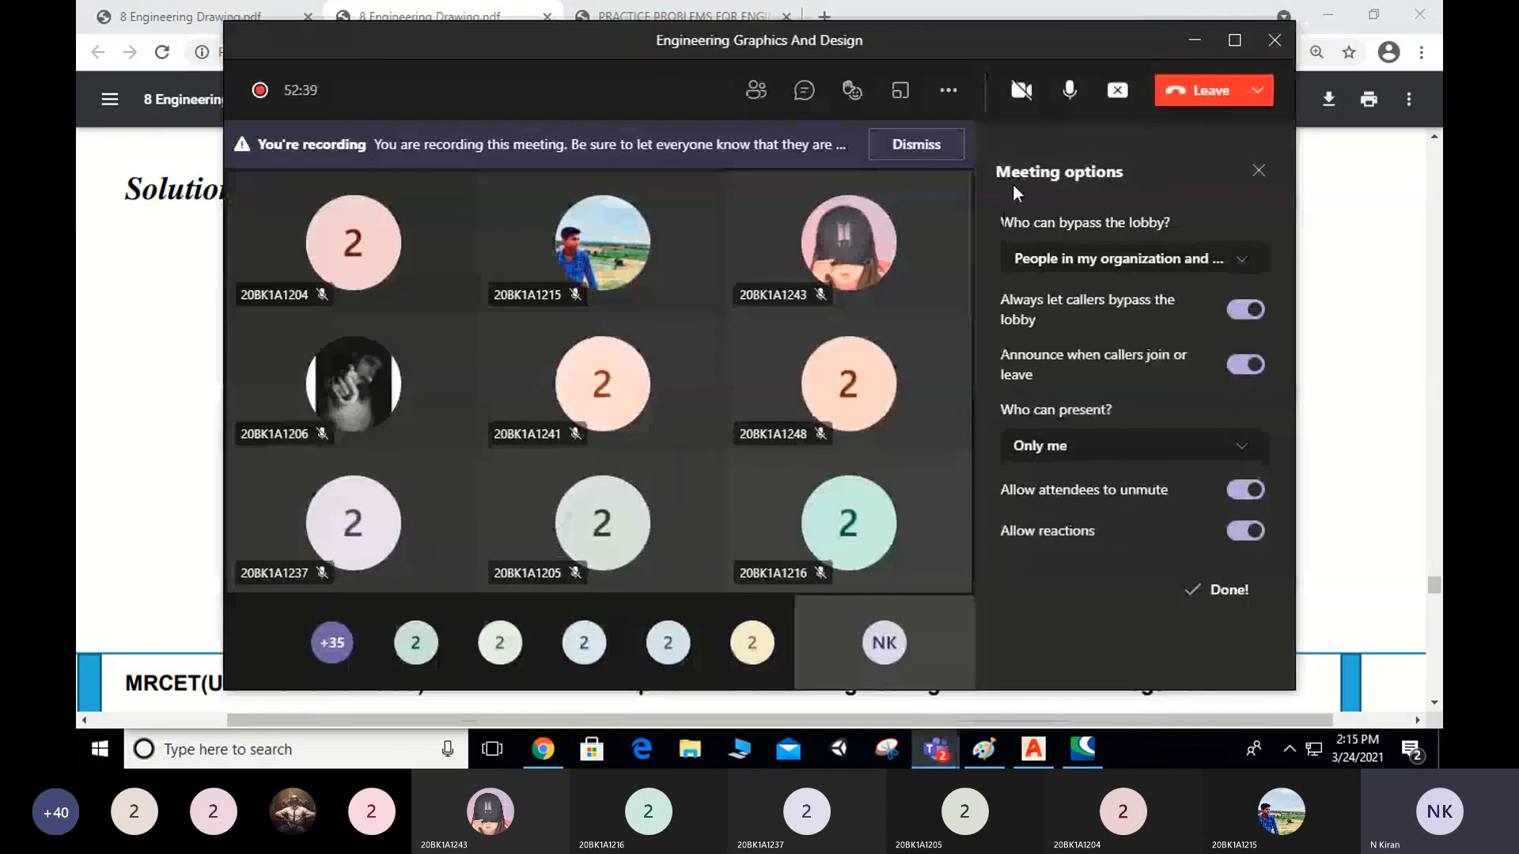